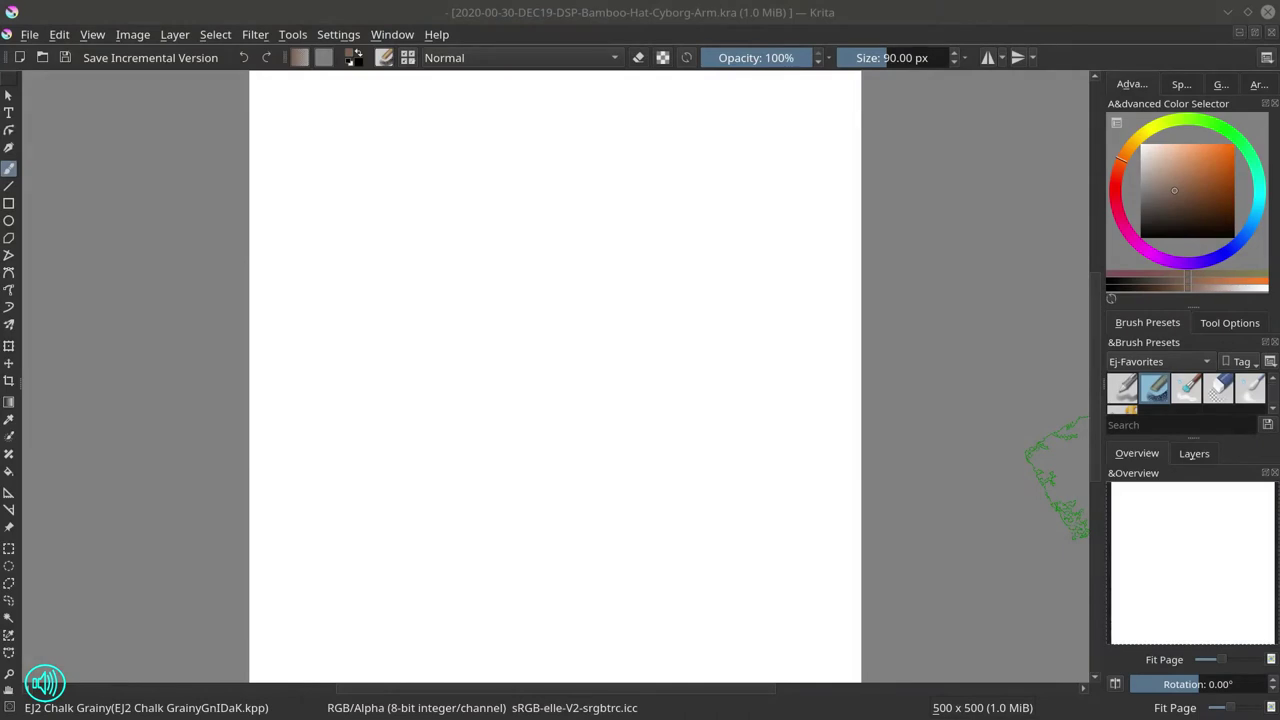
Step: Set up the EJ1 Basic-Flow Opacity brush at 2 px with black as the painting colour
left_click(1128, 393)
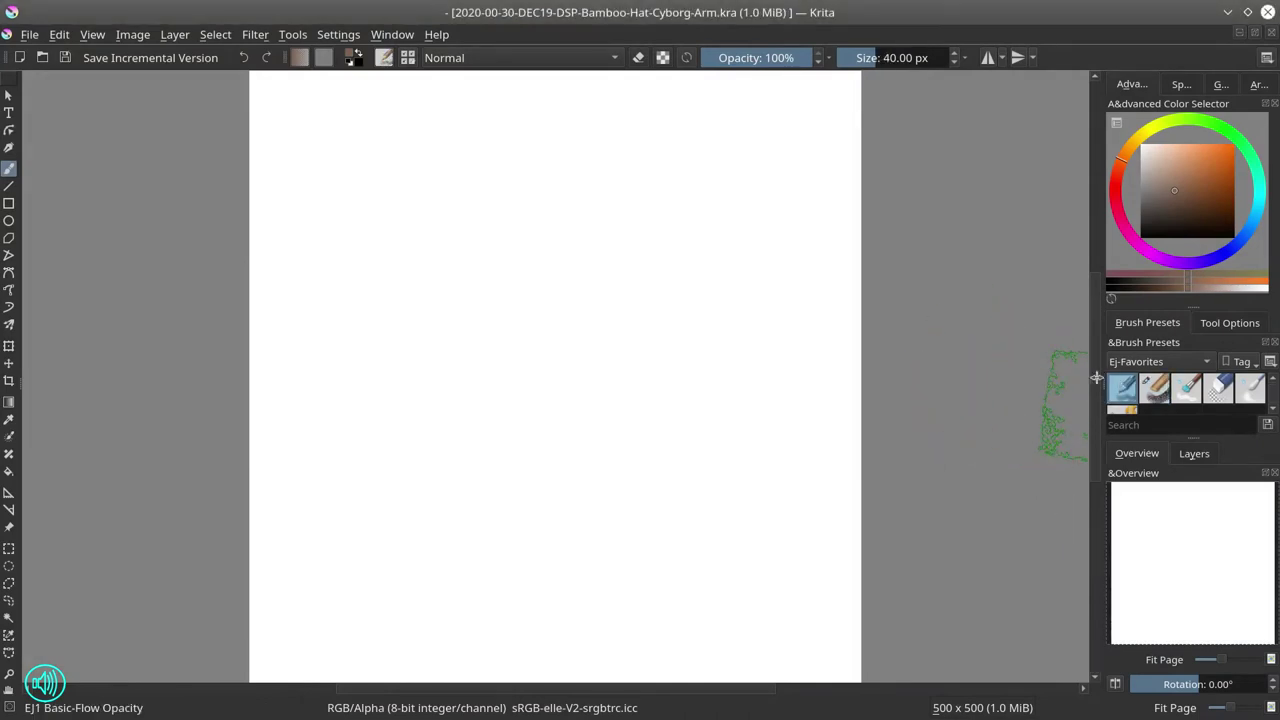
left_click(868, 57)
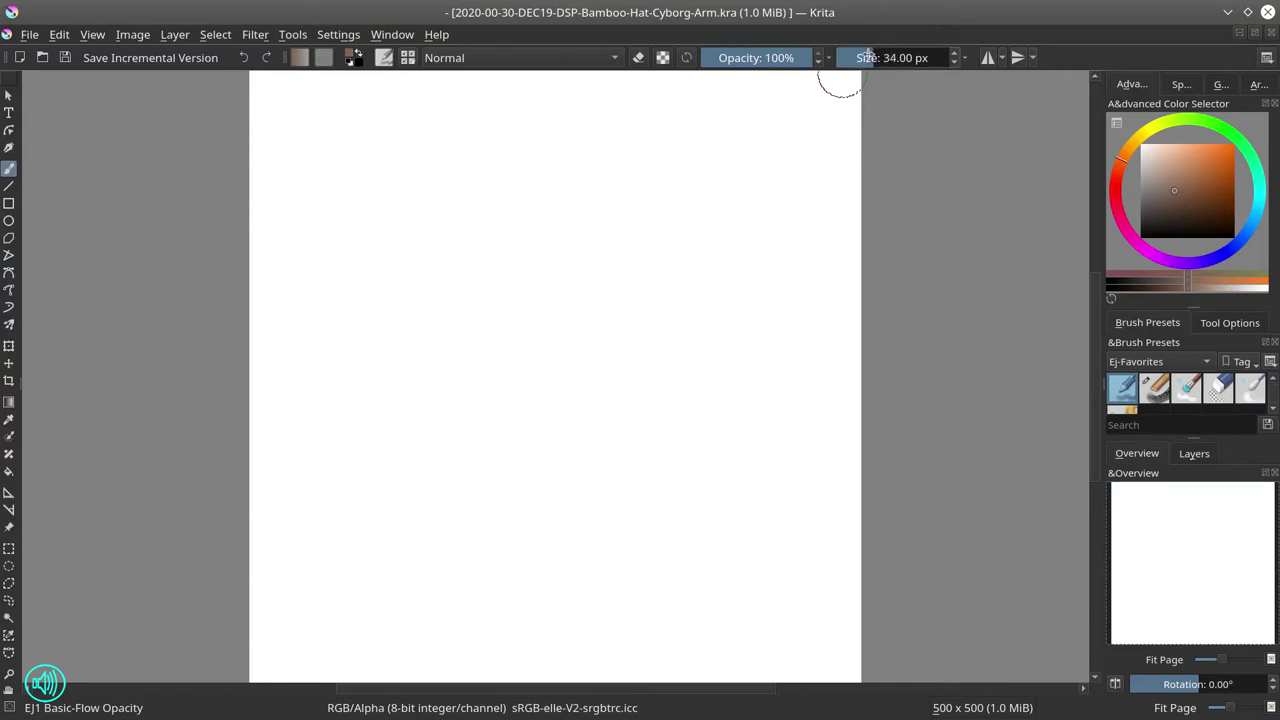
left_click_drag(868, 57, 849, 55)
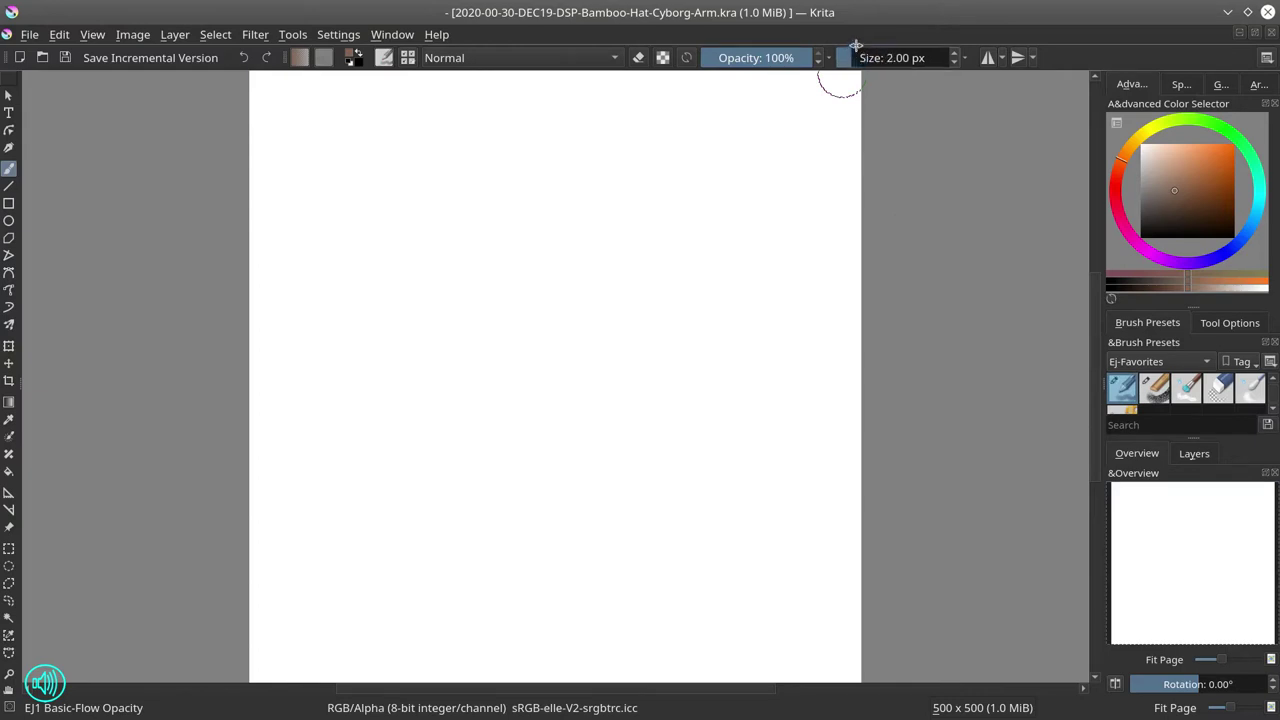
left_click(1191, 456)
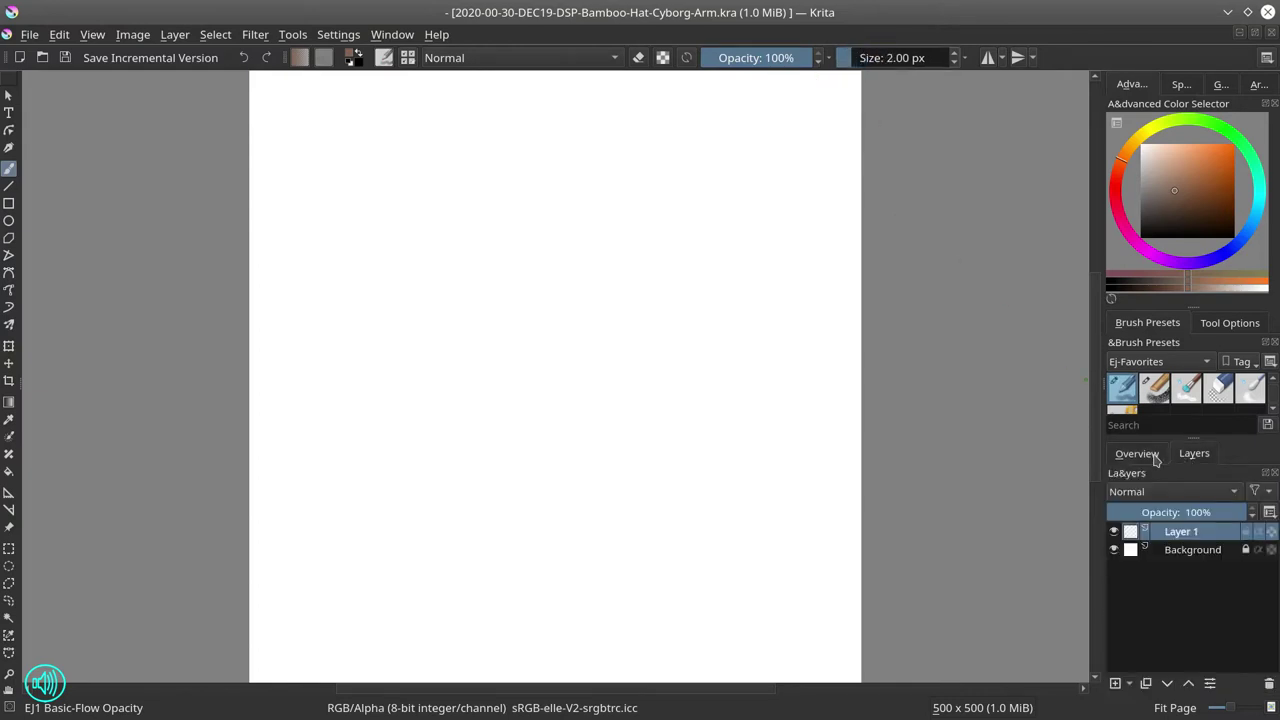
left_click(1140, 456)
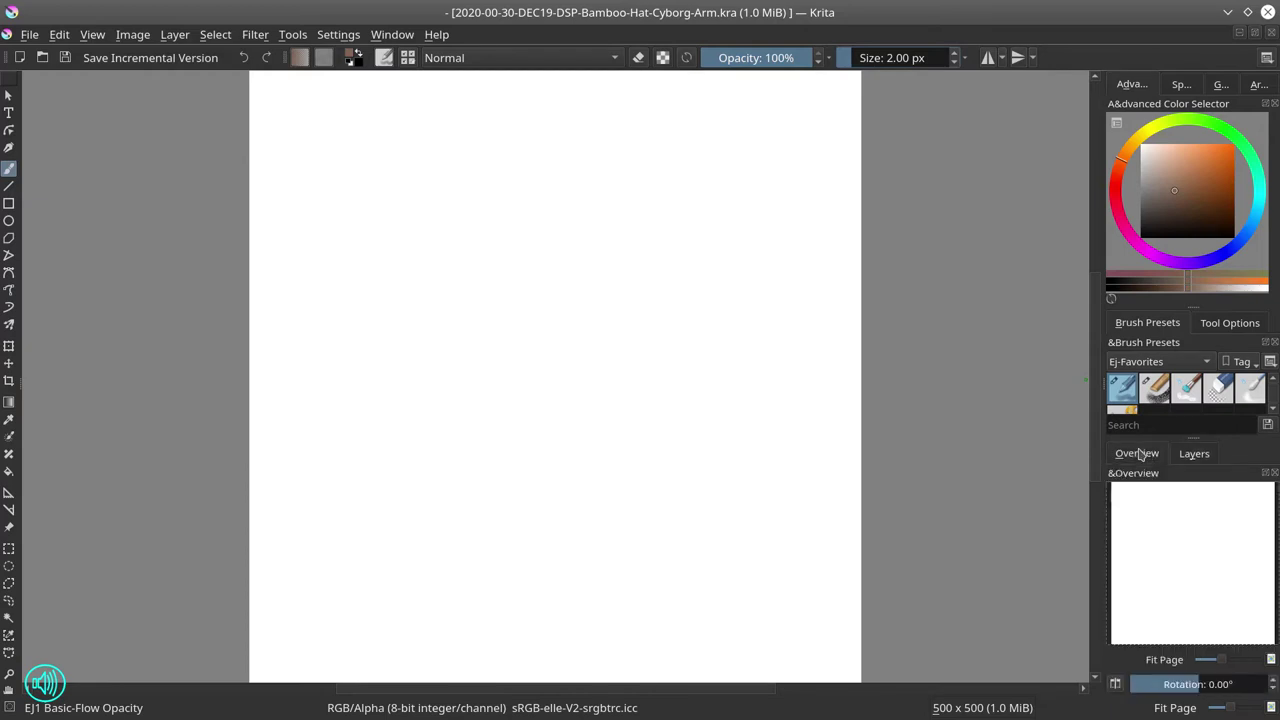
left_click(1143, 236)
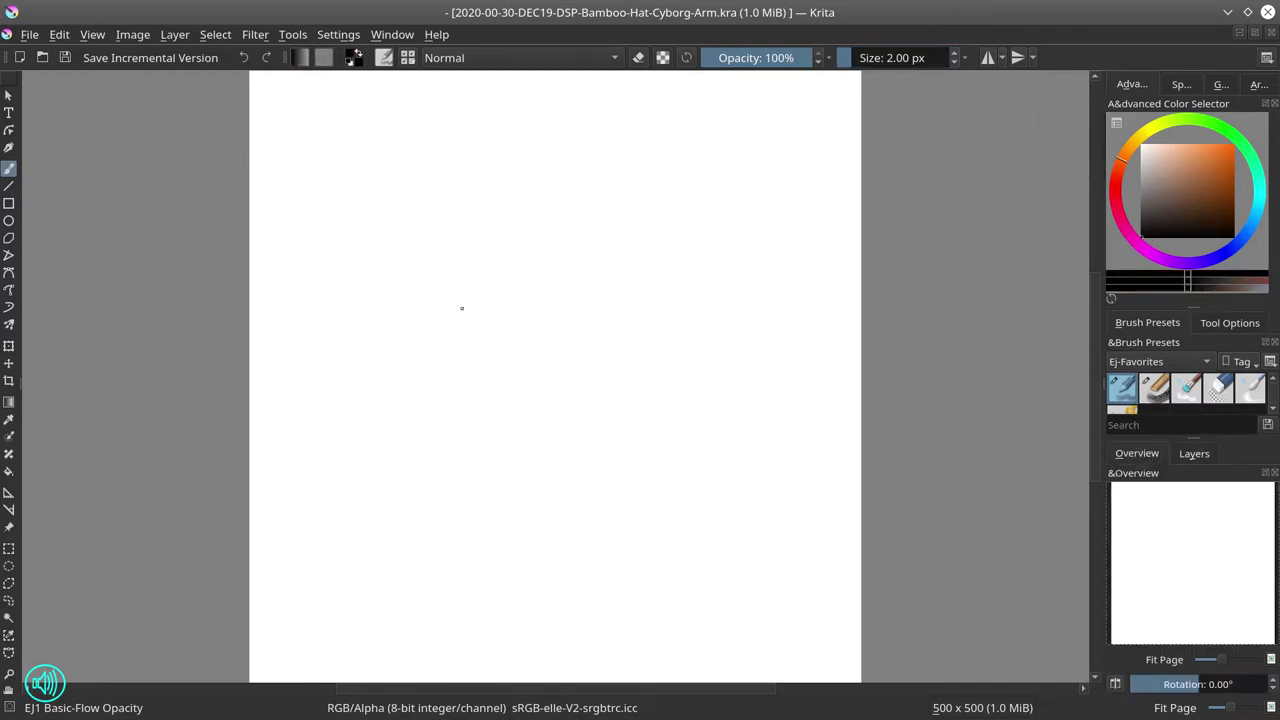
Step: Sketch a small face in the upper middle of the canvas and a wide conical bamboo hat over it
left_click_drag(520, 307, 566, 253)
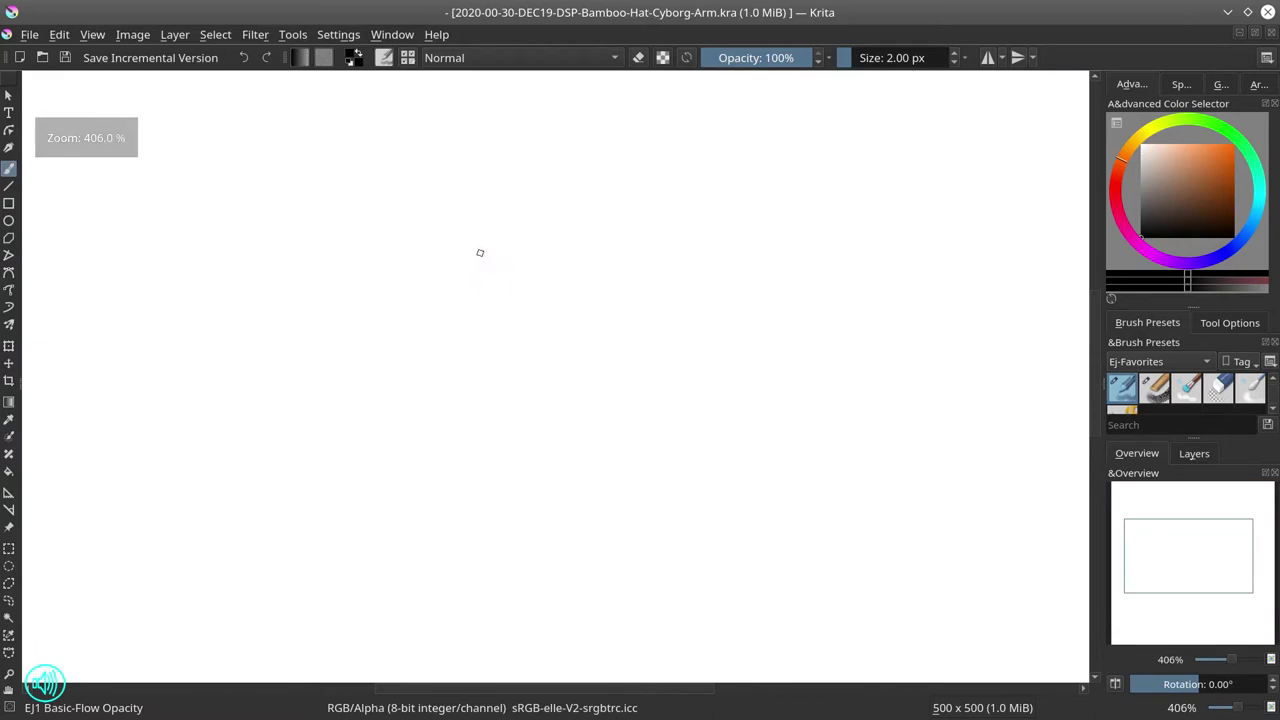
left_click_drag(478, 214, 470, 246)
left_click_drag(554, 226, 549, 282)
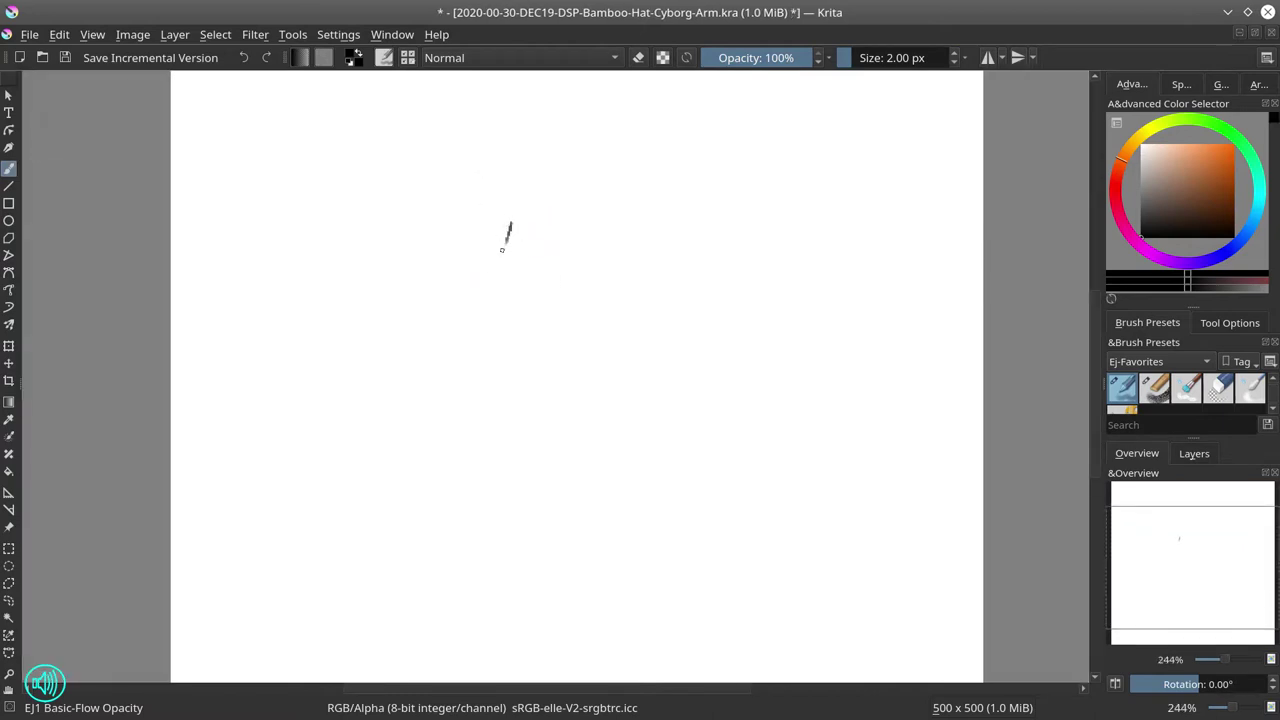
mouse_move(520, 250)
left_mouse_down()
mouse_move(516, 253)
mouse_move(522, 265)
mouse_move(459, 215)
mouse_move(613, 237)
mouse_move(560, 243)
left_mouse_up()
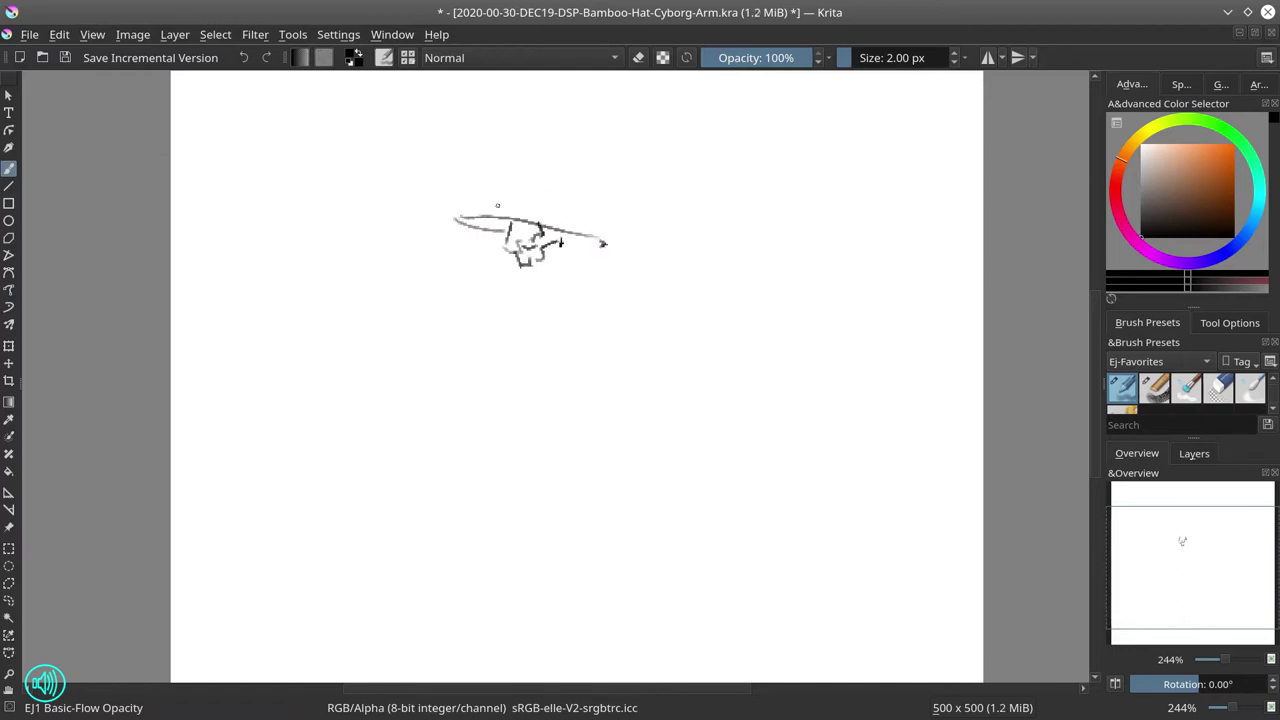
mouse_move(455, 214)
left_mouse_down()
mouse_move(546, 181)
mouse_move(598, 238)
left_mouse_up()
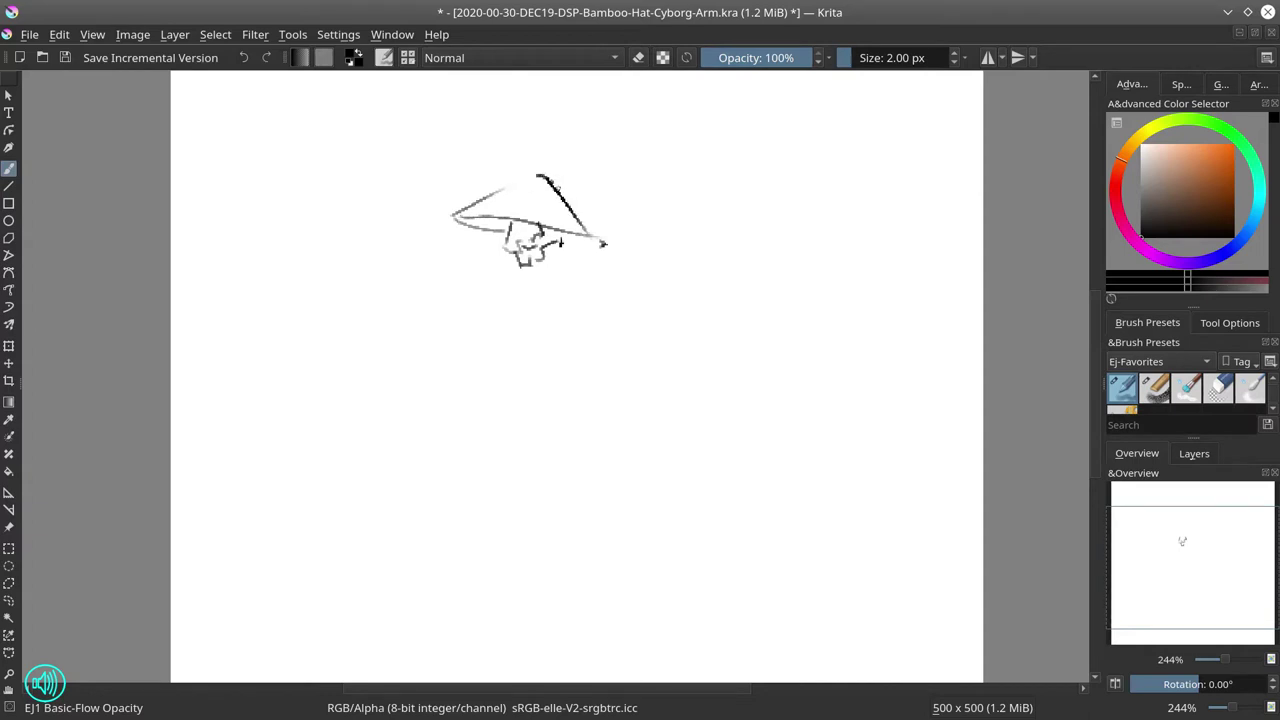
left_click_drag(545, 180, 603, 241)
Step: Sketch the neck and collar under the hat, the front line of the torso and a short sleeve
mouse_move(525, 293)
left_mouse_down()
mouse_move(557, 263)
mouse_move(541, 284)
left_mouse_up()
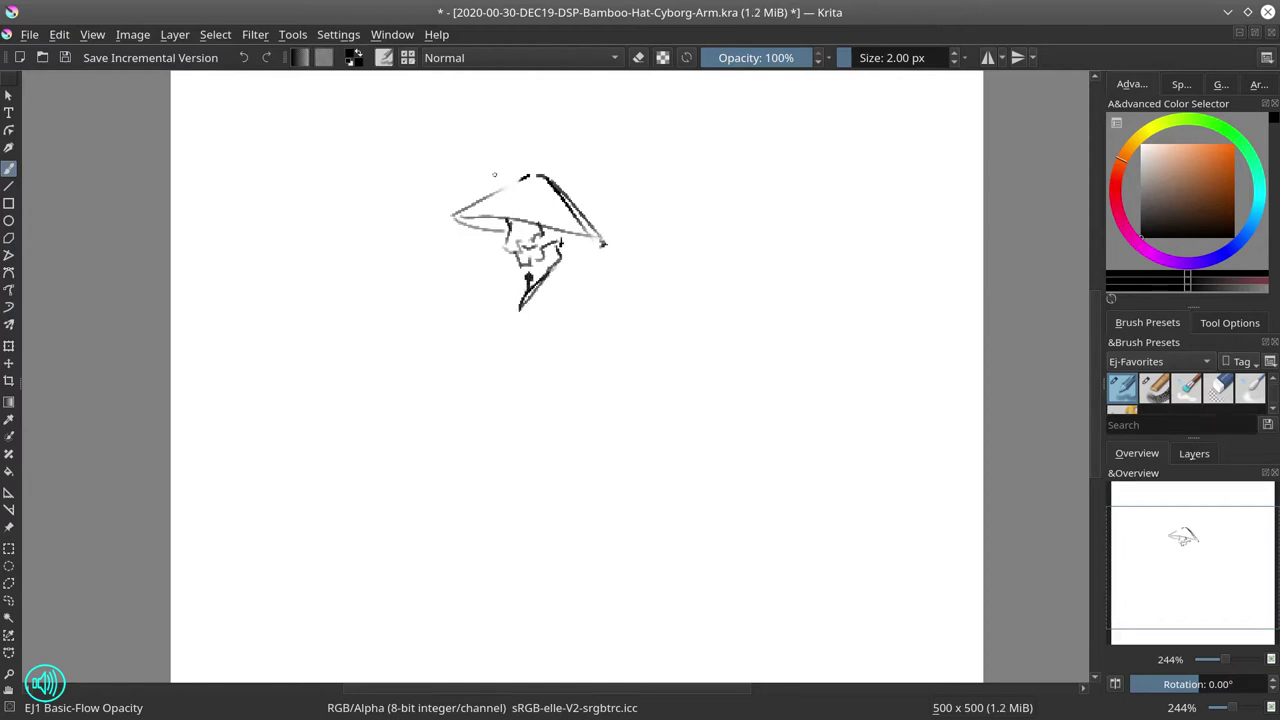
mouse_move(563, 265)
left_mouse_down()
mouse_move(588, 265)
mouse_move(560, 268)
mouse_move(584, 276)
mouse_move(606, 250)
left_mouse_up()
left_click_drag(462, 224, 490, 242)
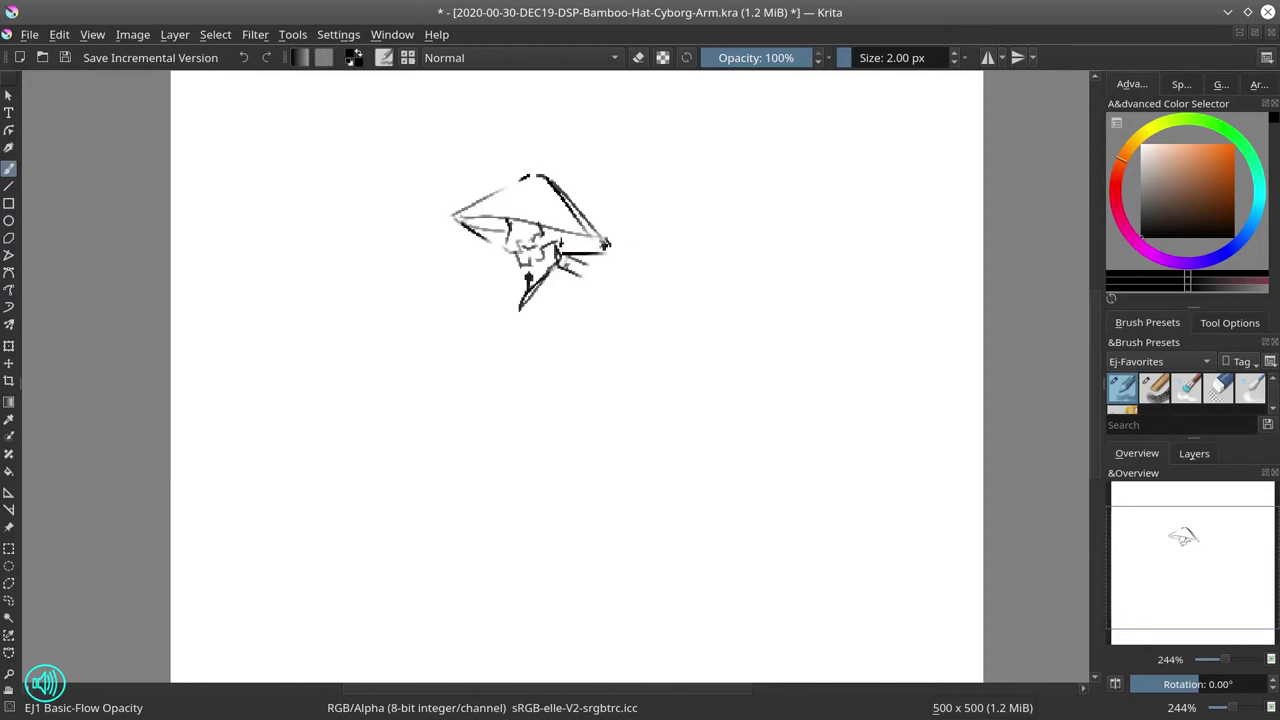
mouse_move(562, 264)
left_mouse_down()
mouse_move(596, 288)
mouse_move(516, 306)
mouse_move(510, 402)
left_mouse_up()
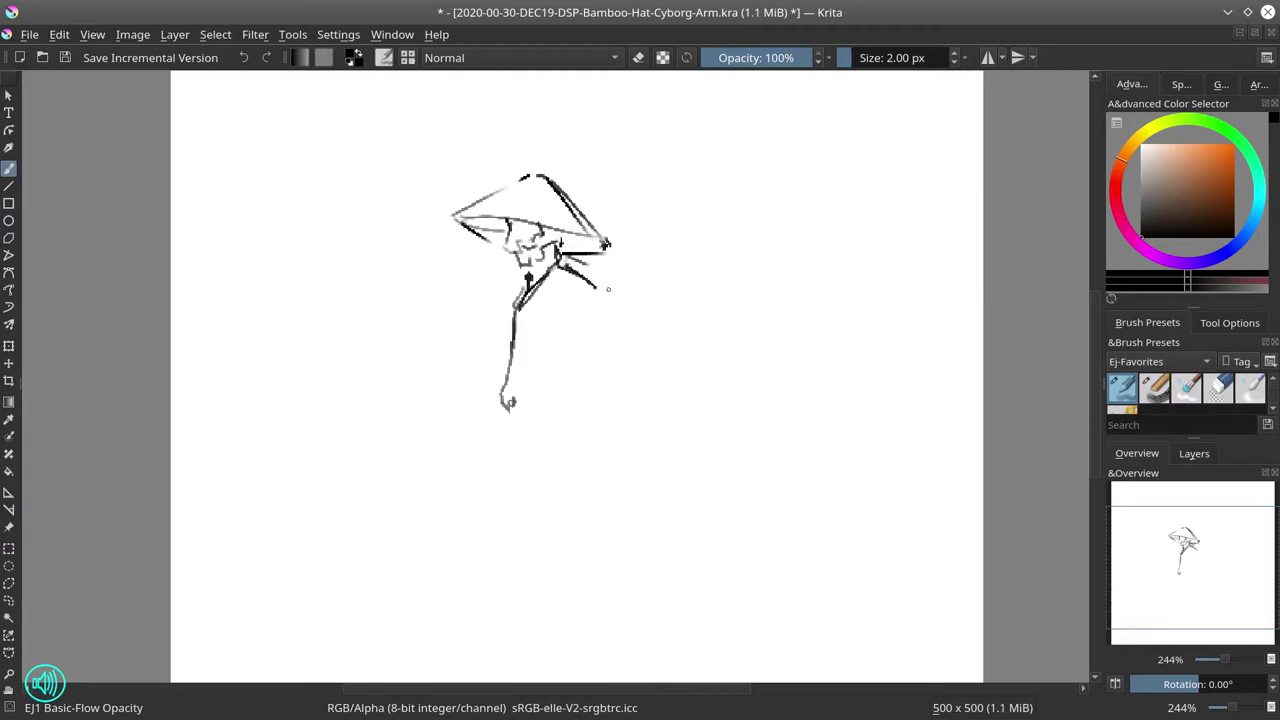
mouse_move(601, 296)
left_mouse_down()
mouse_move(581, 360)
mouse_move(601, 351)
mouse_move(611, 362)
mouse_move(567, 362)
left_mouse_up()
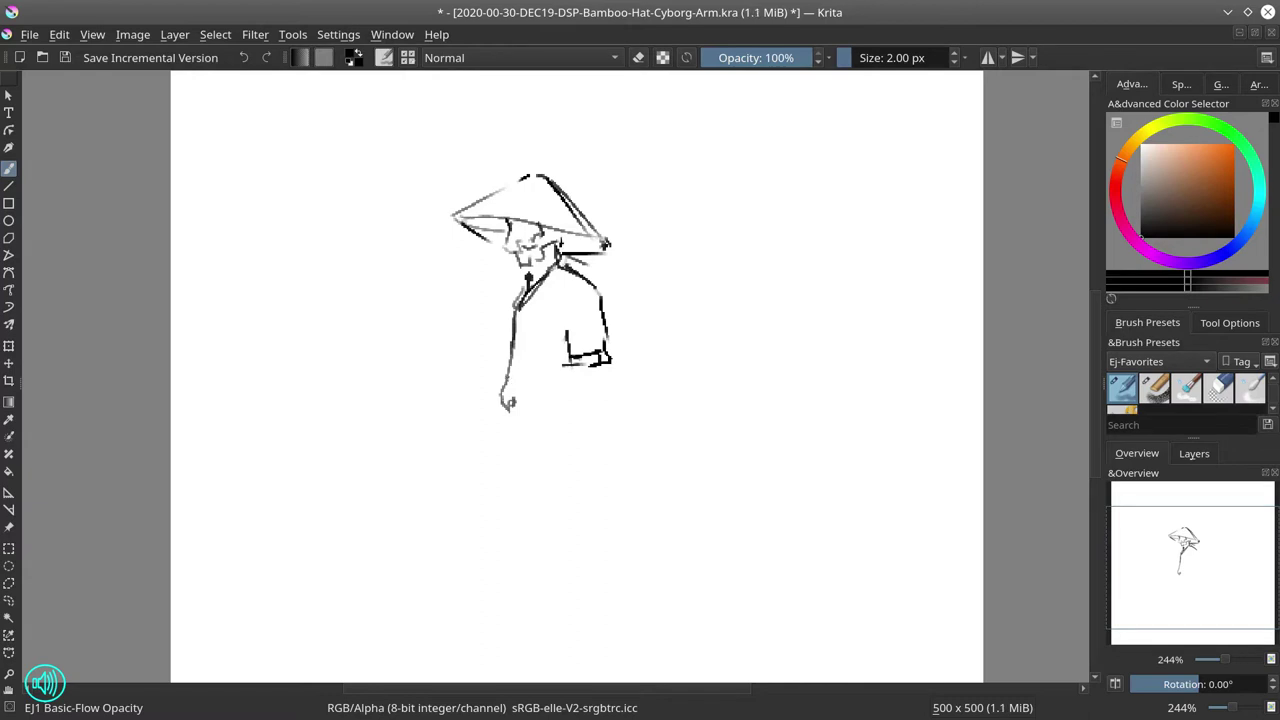
Step: Draw a diagonal sash from the shoulder across the chest and two long vertical lines down the robe
left_click_drag(566, 295, 508, 372)
left_click_drag(594, 276, 513, 346)
mouse_move(585, 290)
left_mouse_down()
mouse_move(550, 316)
mouse_move(545, 303)
mouse_move(536, 388)
left_mouse_up()
left_click_drag(546, 319, 538, 518)
left_click_drag(546, 434, 540, 524)
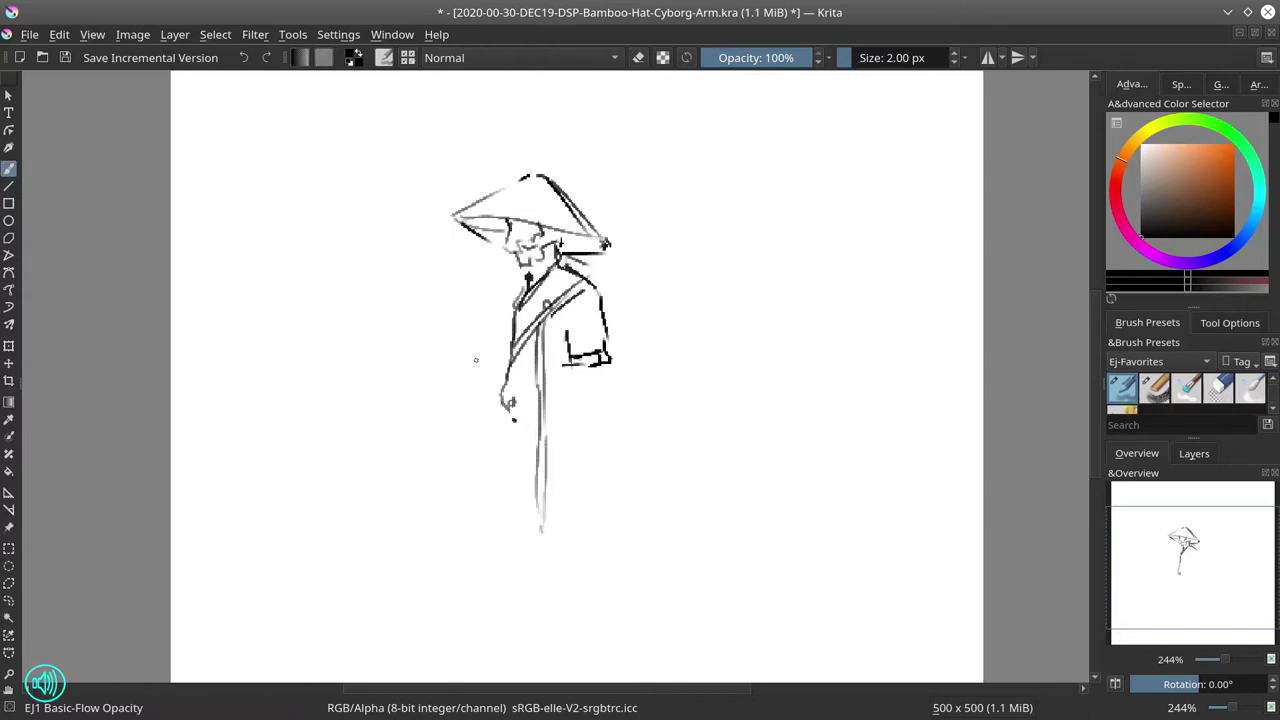
Step: Erase the middle stretch of the long vertical robe lines below the waist with the EJ4 Eraser Circle Copy brush
left_click(1218, 389)
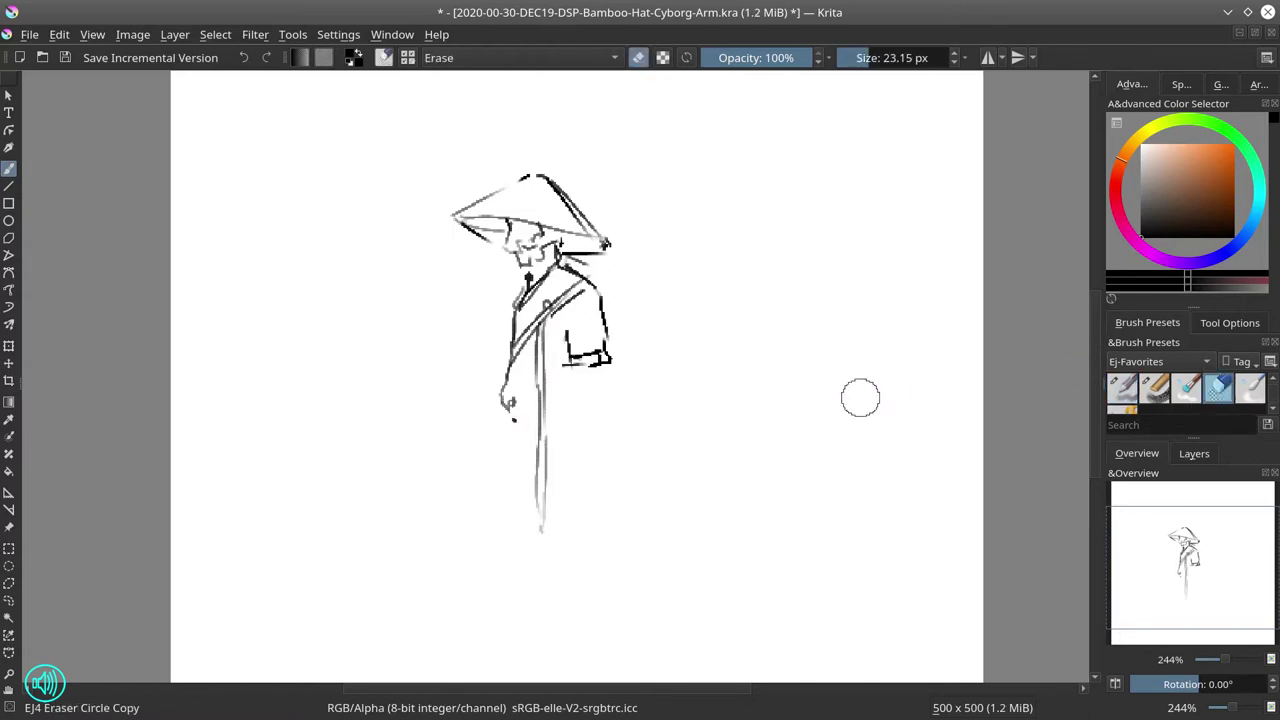
mouse_move(533, 402)
left_mouse_down()
mouse_move(582, 469)
mouse_move(601, 439)
mouse_move(625, 457)
mouse_move(545, 476)
left_mouse_up()
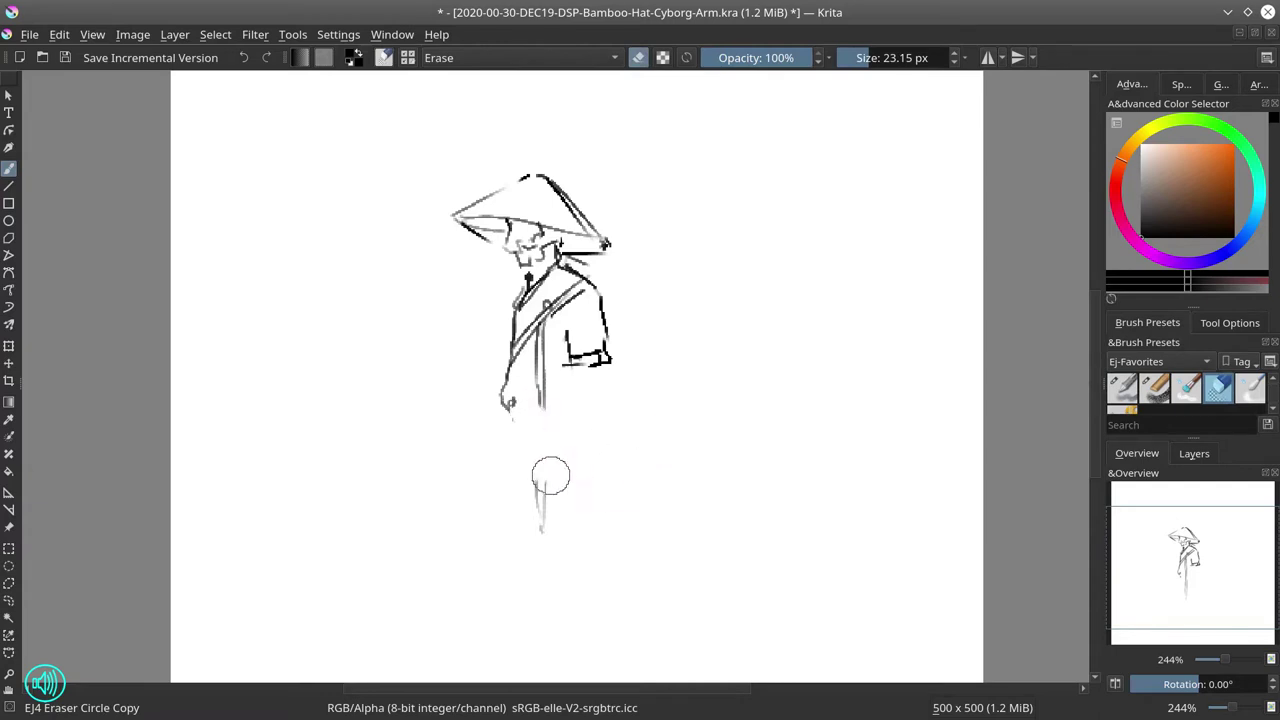
Step: Sketch a hand and two sword hilts at the waist, plus a forearm line below the sleeve, using the EJ1 Basic-Flow Opacity brush
left_click(1122, 389)
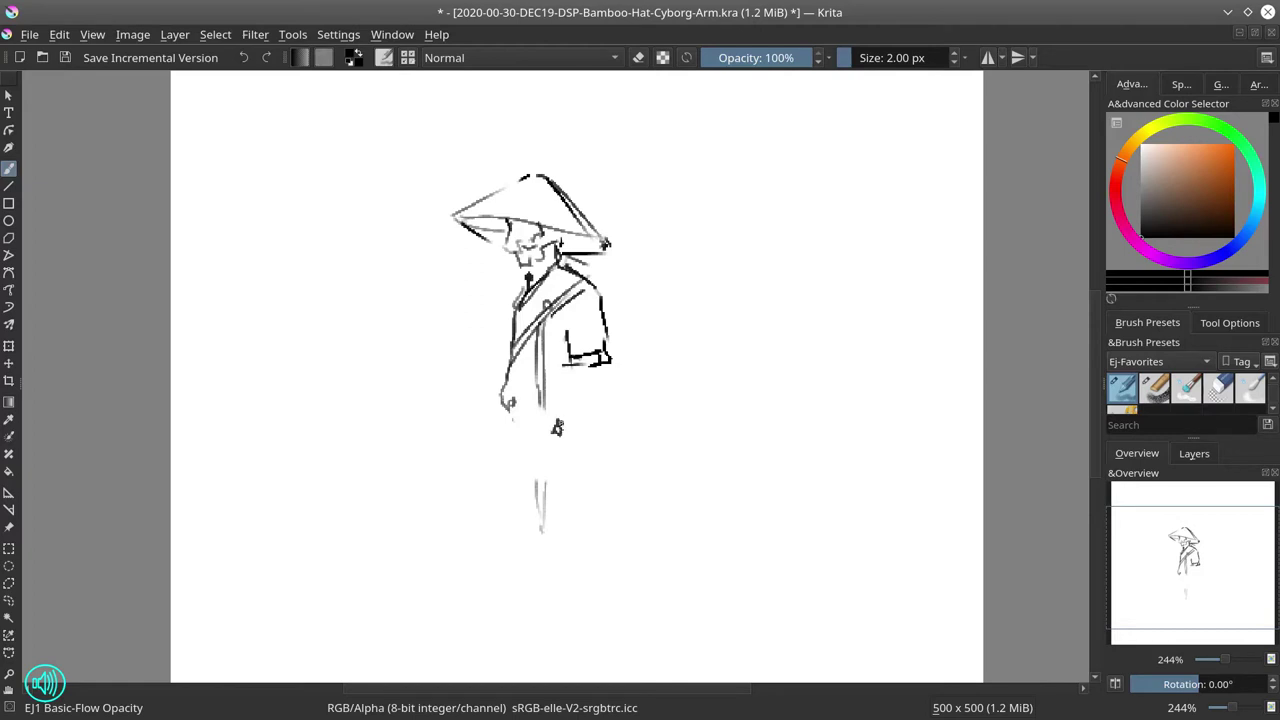
mouse_move(563, 410)
left_mouse_down()
mouse_move(546, 458)
mouse_move(505, 406)
mouse_move(488, 409)
mouse_move(551, 433)
left_mouse_up()
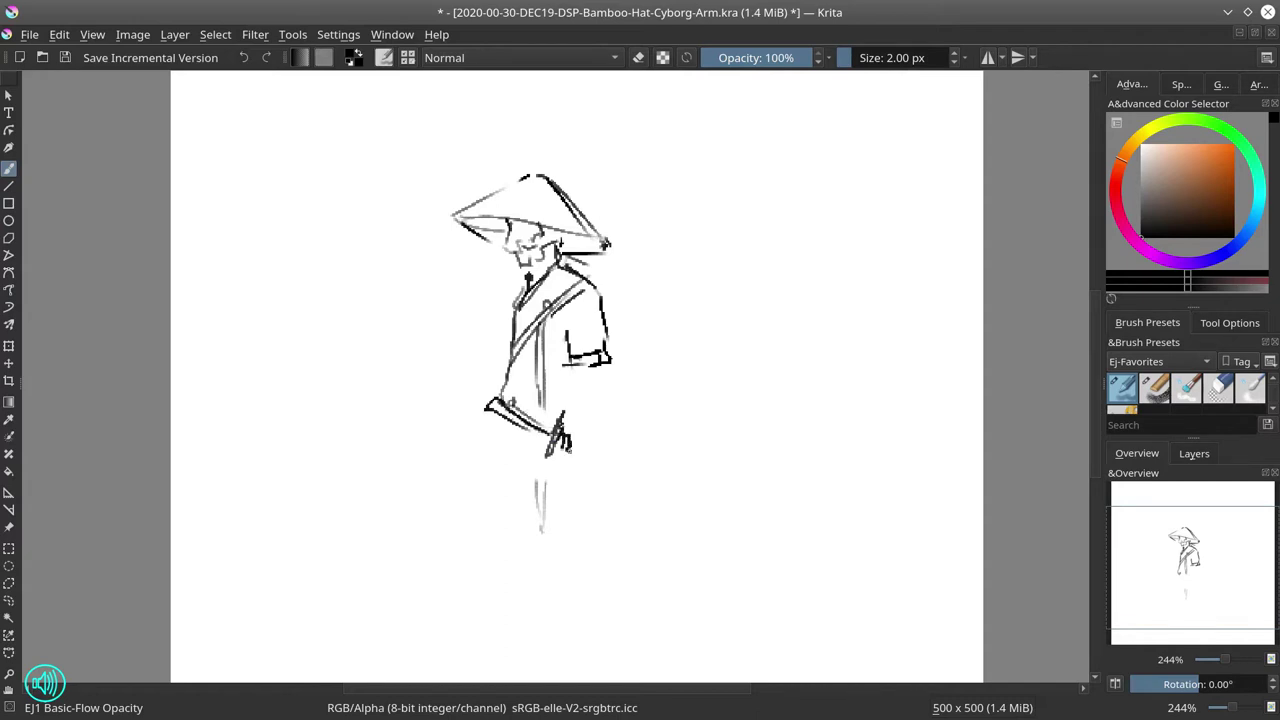
mouse_move(520, 426)
left_mouse_down()
mouse_move(478, 436)
mouse_move(528, 440)
left_mouse_up()
left_click_drag(564, 332, 586, 382)
Step: Erase the short sleeve, the forearm line, and the hand and hilts at the waist
left_click(1218, 390)
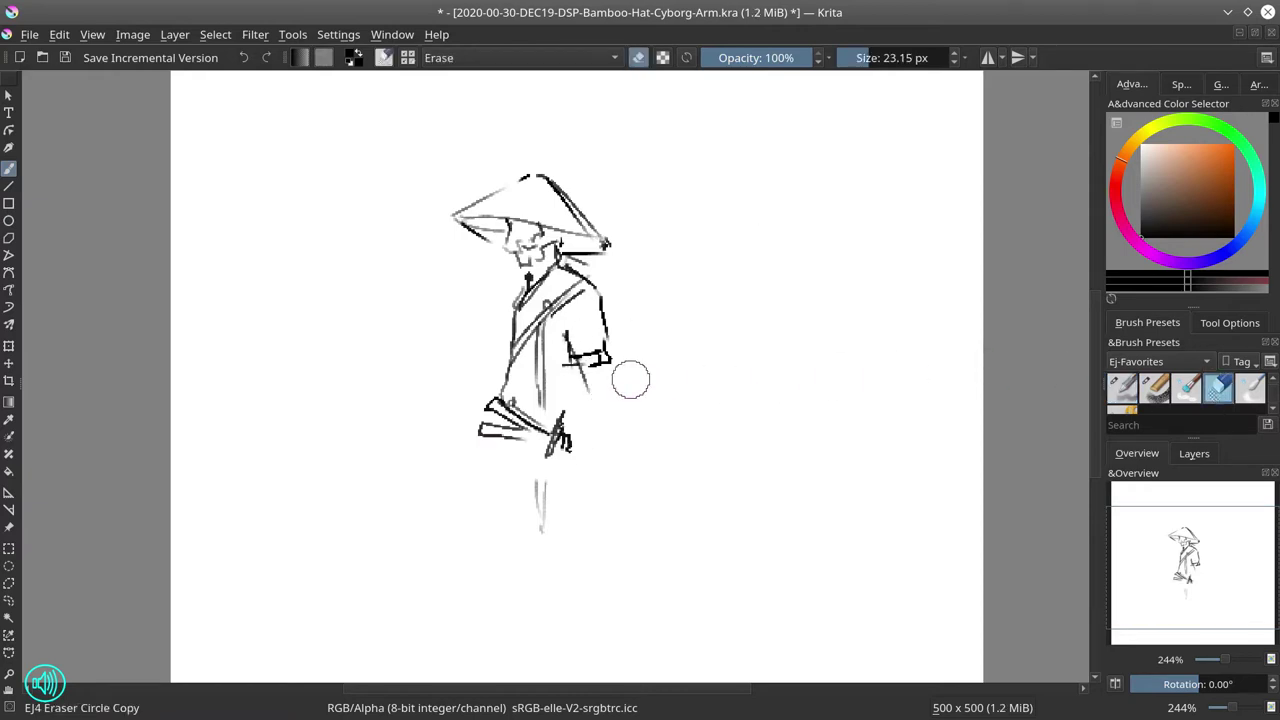
mouse_move(574, 340)
left_mouse_down()
mouse_move(609, 339)
mouse_move(602, 292)
left_mouse_up()
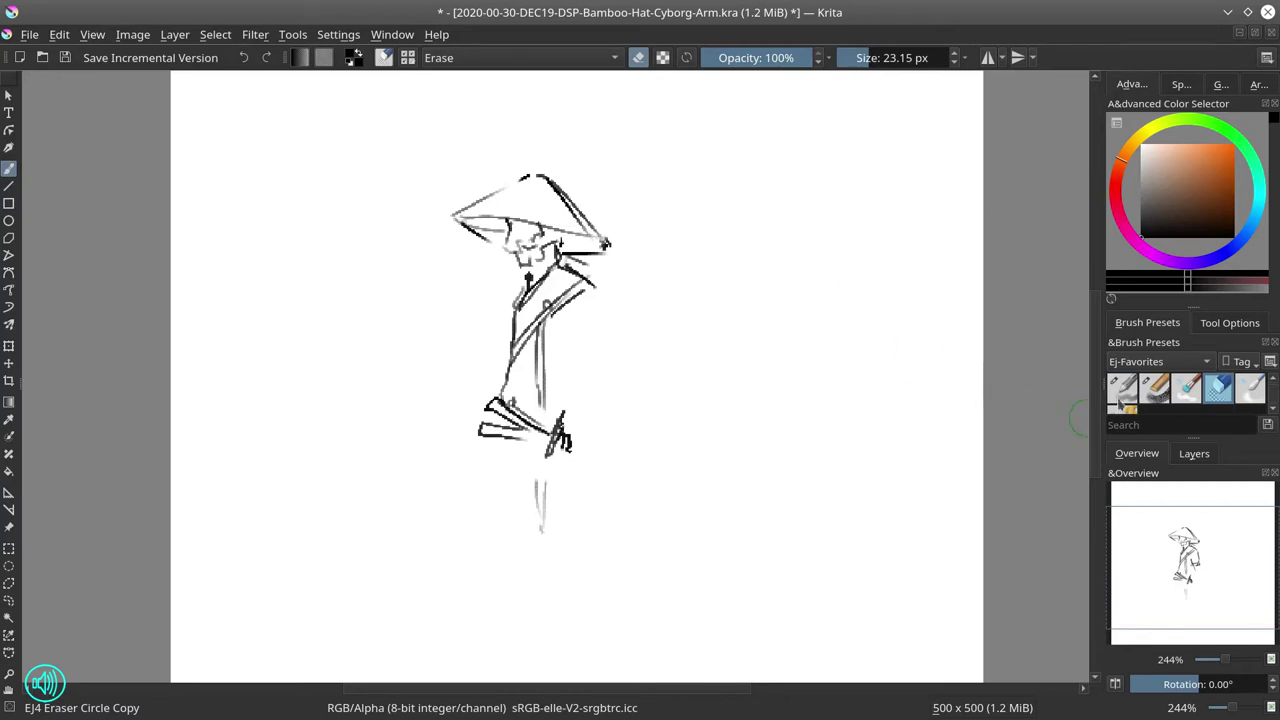
left_click(1122, 390)
left_click(1218, 390)
mouse_move(524, 412)
left_mouse_down()
mouse_move(595, 446)
mouse_move(538, 464)
mouse_move(570, 413)
mouse_move(500, 422)
mouse_move(526, 432)
mouse_move(582, 380)
left_mouse_up()
Step: Sketch a bent forearm and hand beside the waist with the EJ1 Basic-Flow Opacity brush
left_click(1122, 390)
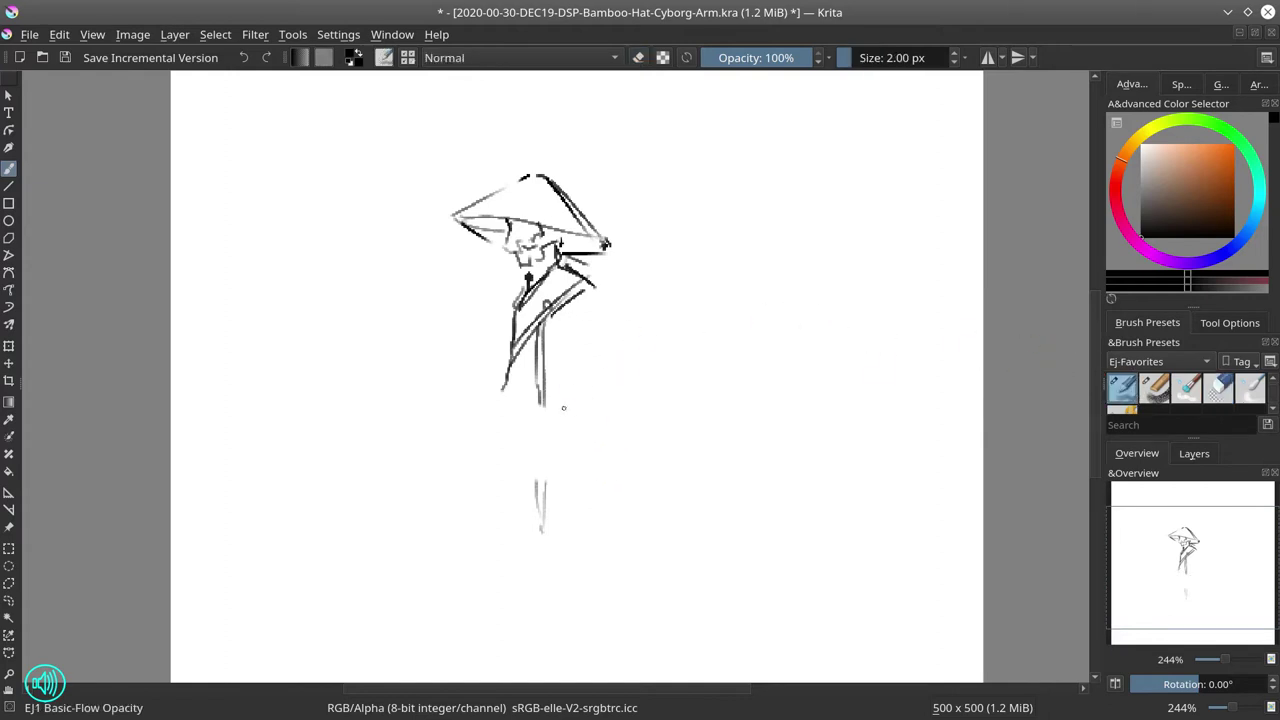
left_click_drag(574, 406, 613, 374)
mouse_move(562, 419)
left_mouse_down()
mouse_move(555, 441)
mouse_move(588, 410)
mouse_move(600, 423)
mouse_move(650, 390)
mouse_move(612, 366)
left_mouse_up()
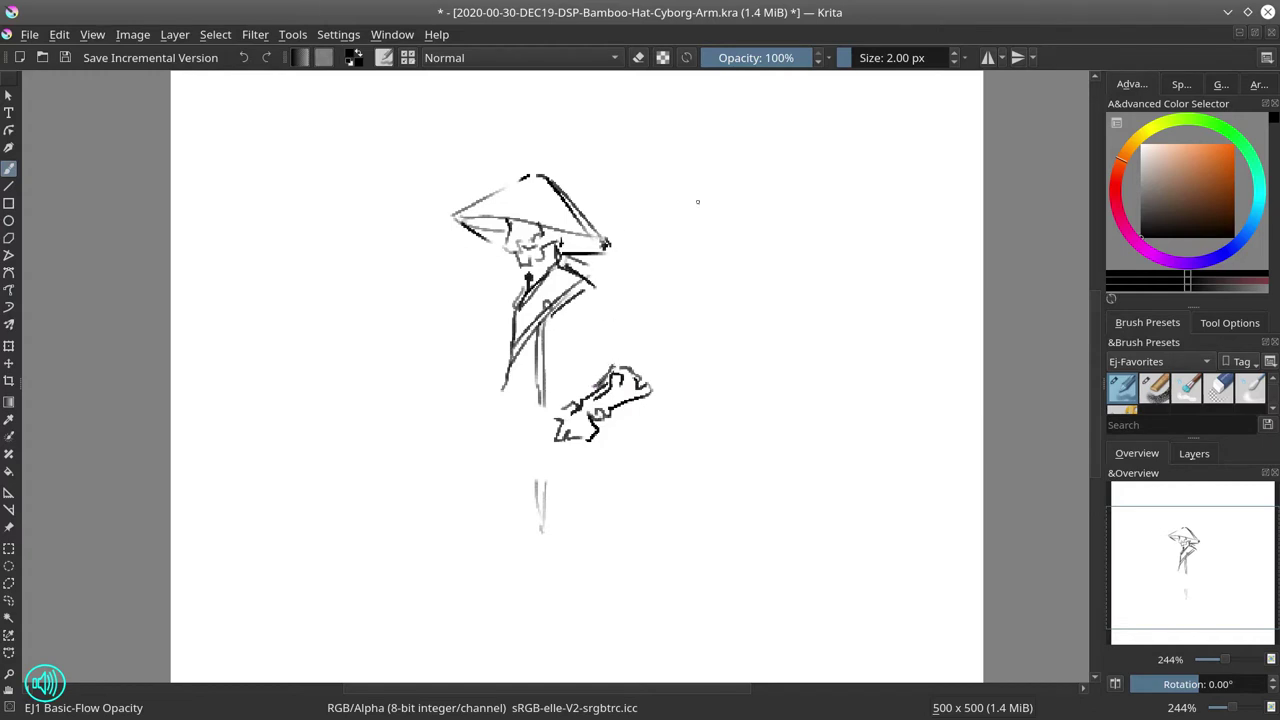
Step: Enclose the forearm and hand in a polygonal selection, move them closer to the body and deselect
left_click(8, 582)
left_click(612, 340)
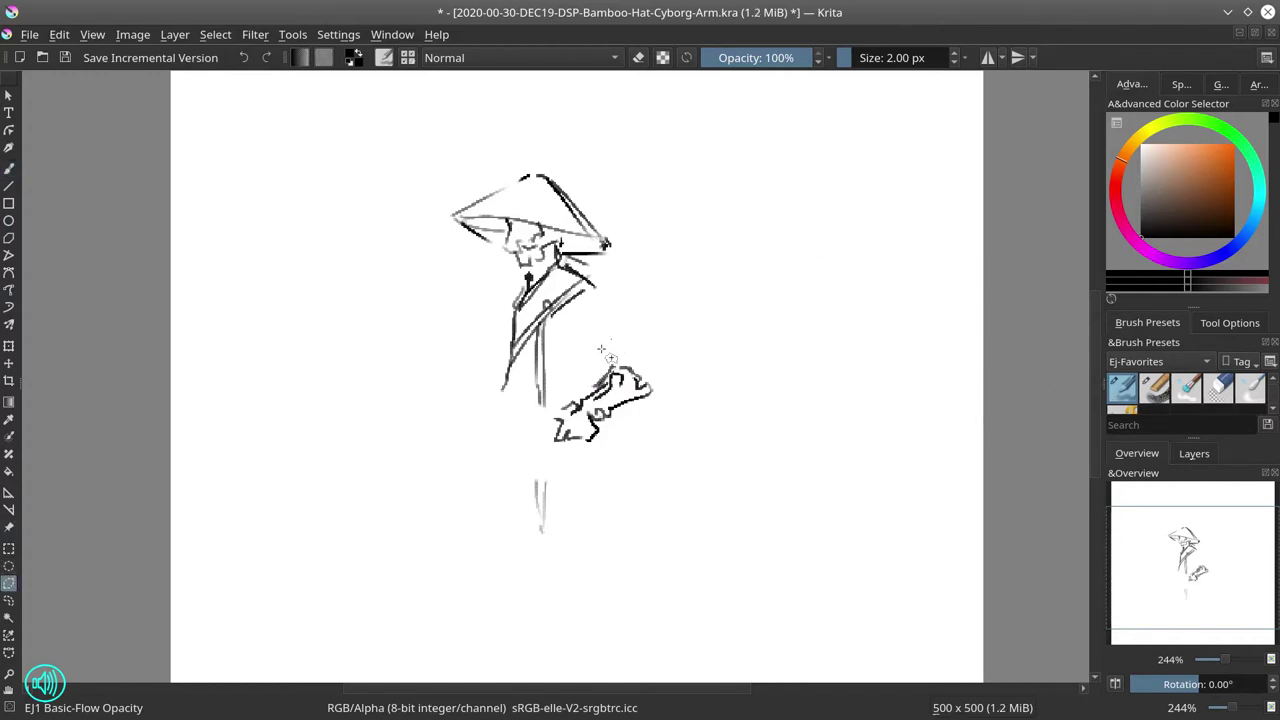
left_click(517, 438)
left_click(538, 473)
left_click(663, 478)
double_click(727, 385)
left_click(8, 362)
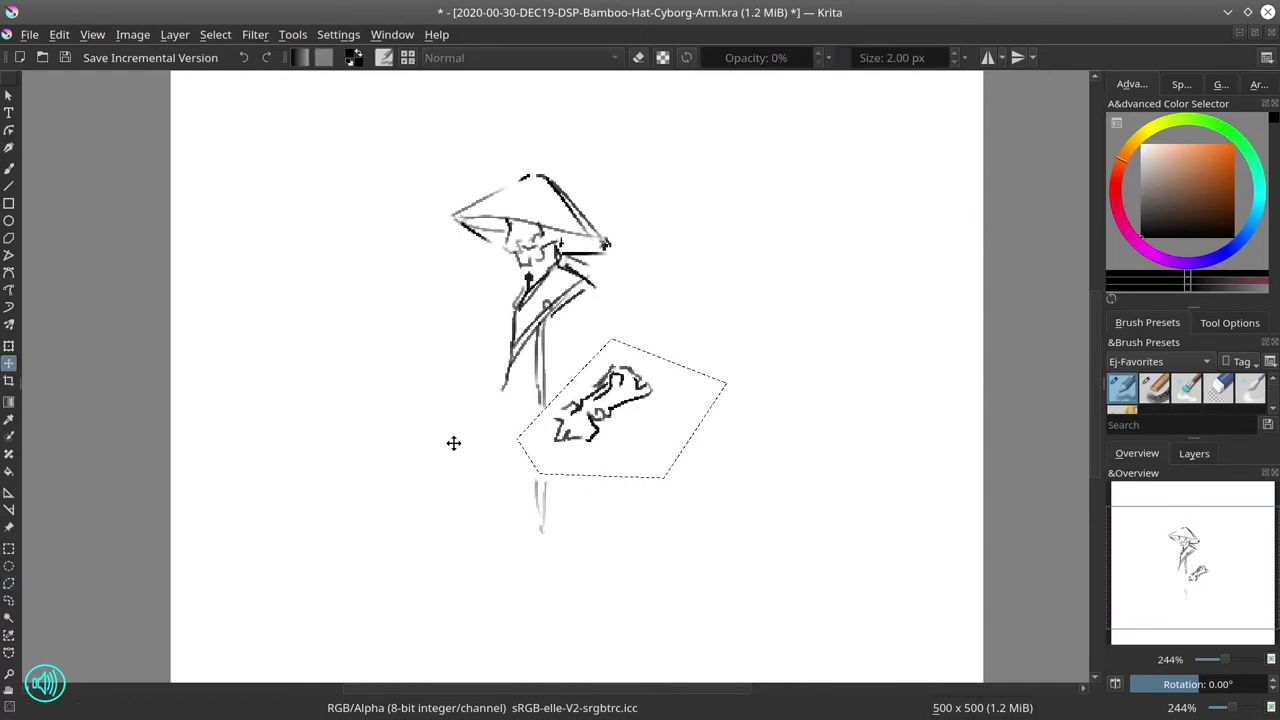
mouse_move(637, 449)
left_mouse_down()
mouse_move(594, 466)
mouse_move(619, 463)
left_mouse_up()
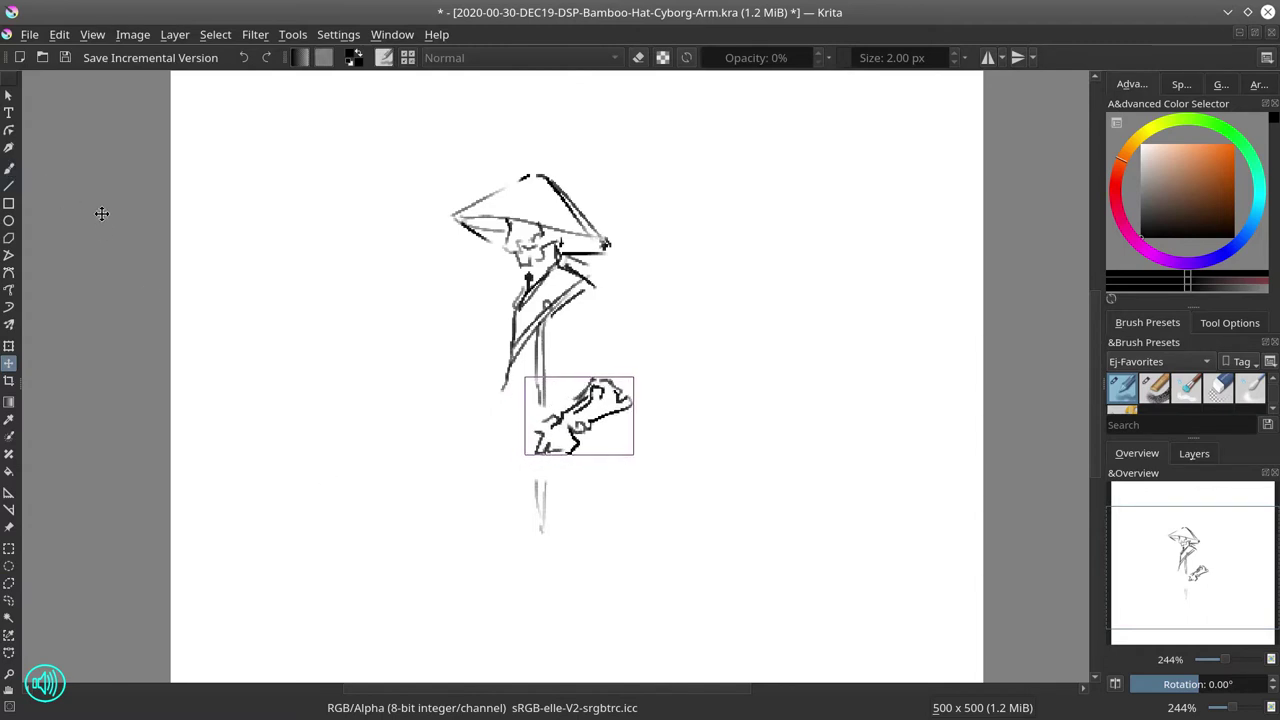
left_click_drag(709, 475, 701, 463)
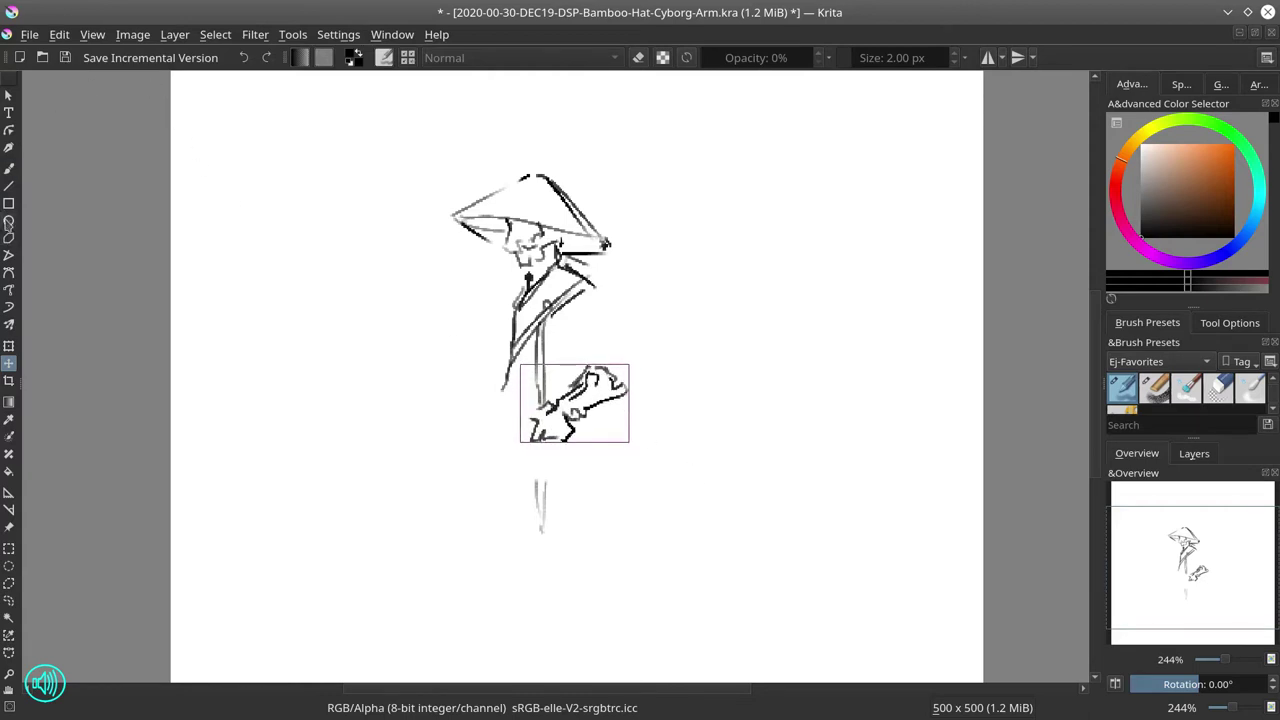
left_click(10, 171)
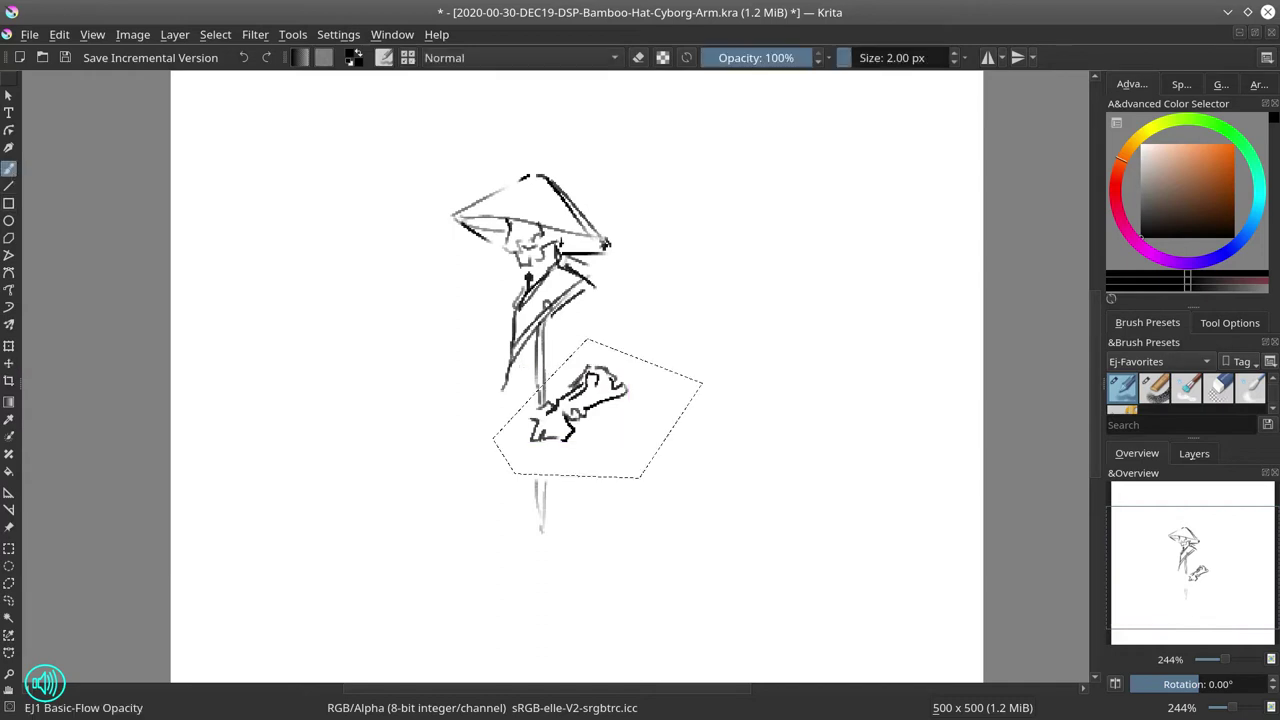
left_click(215, 34)
left_click(226, 76)
Step: Sketch a wide sleeve from the shoulder down to the elbow of the bent arm, including its cuff
mouse_move(577, 299)
left_mouse_down()
mouse_move(598, 297)
mouse_move(622, 364)
left_mouse_up()
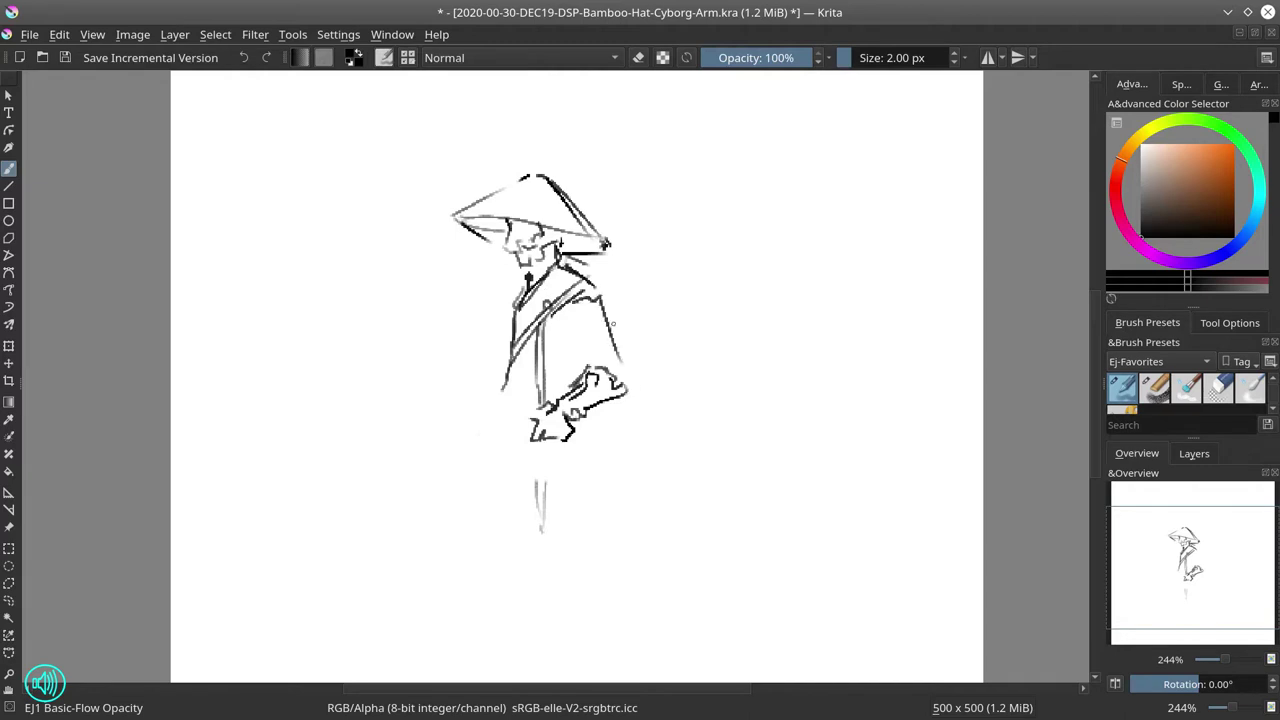
mouse_move(598, 282)
left_mouse_down()
mouse_move(644, 380)
mouse_move(628, 388)
mouse_move(588, 371)
mouse_move(578, 328)
left_mouse_up()
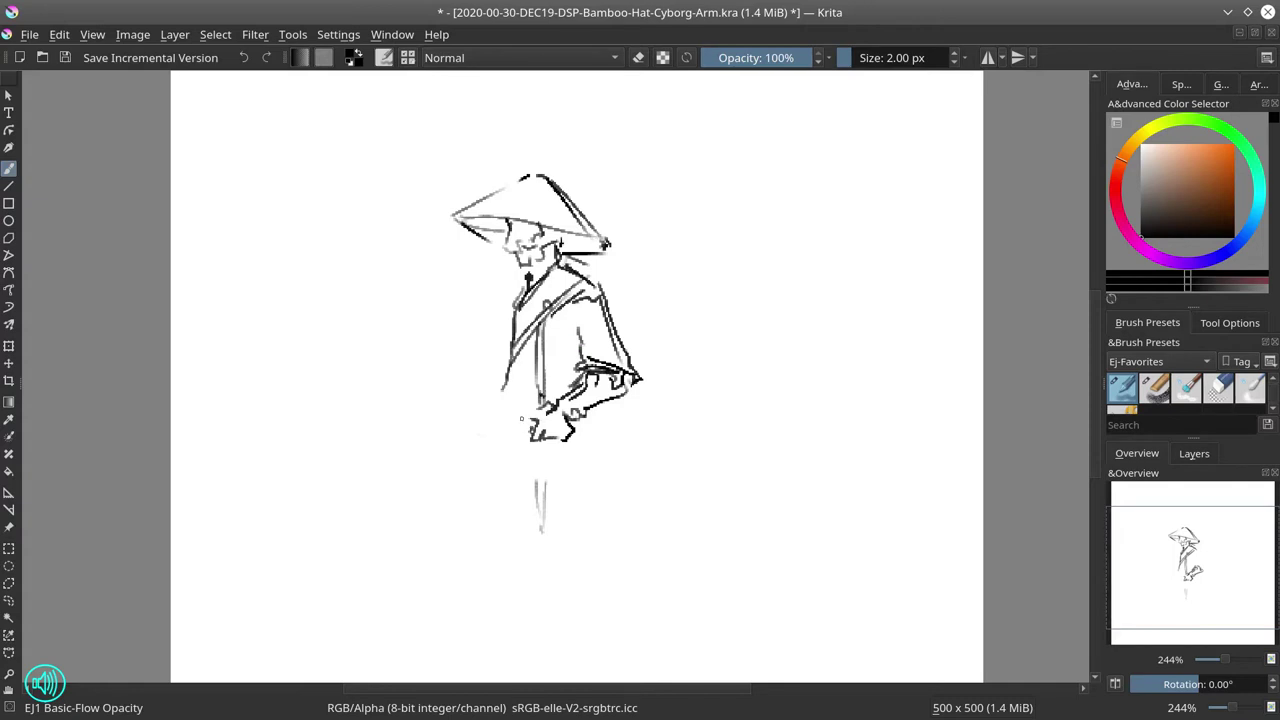
Step: Draw a sword held at the waist, with its hilt in front of the hand and its long scabbard sloping down behind
left_click_drag(462, 416, 533, 426)
mouse_move(451, 400)
left_mouse_down()
mouse_move(482, 426)
mouse_move(528, 434)
left_mouse_up()
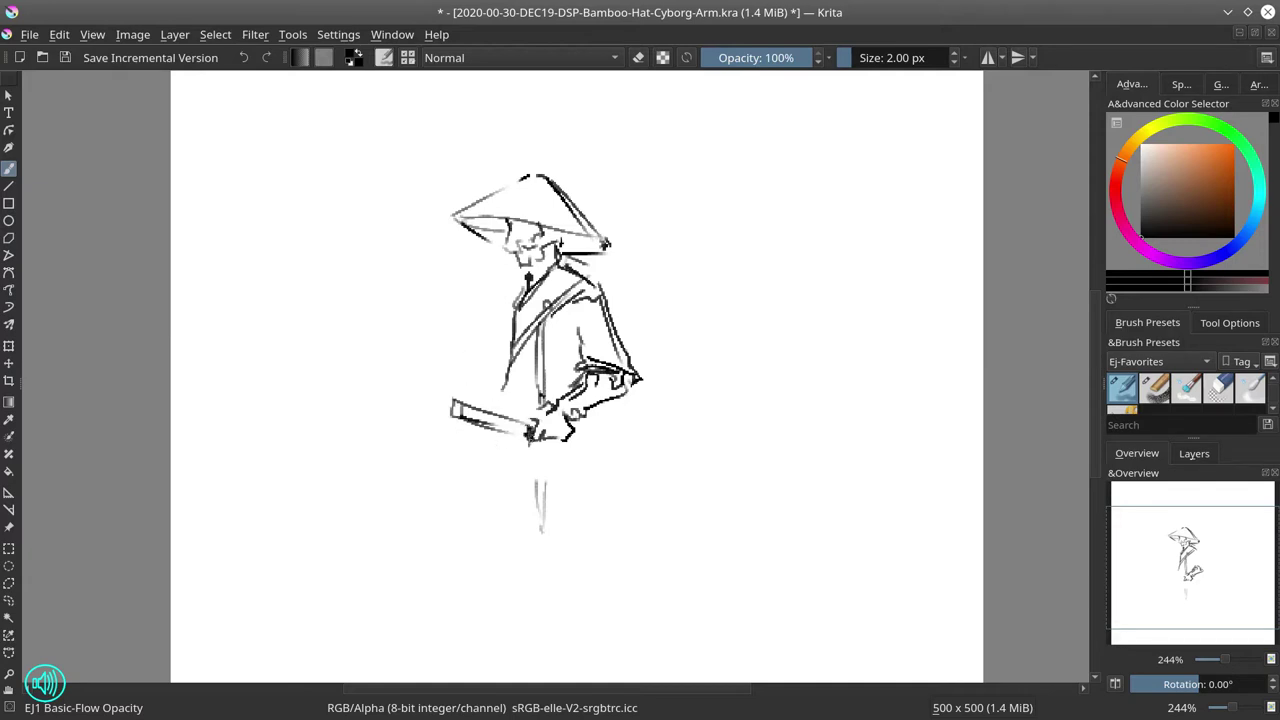
left_click_drag(556, 440, 594, 451)
left_click_drag(576, 436, 734, 470)
left_click_drag(568, 449, 726, 480)
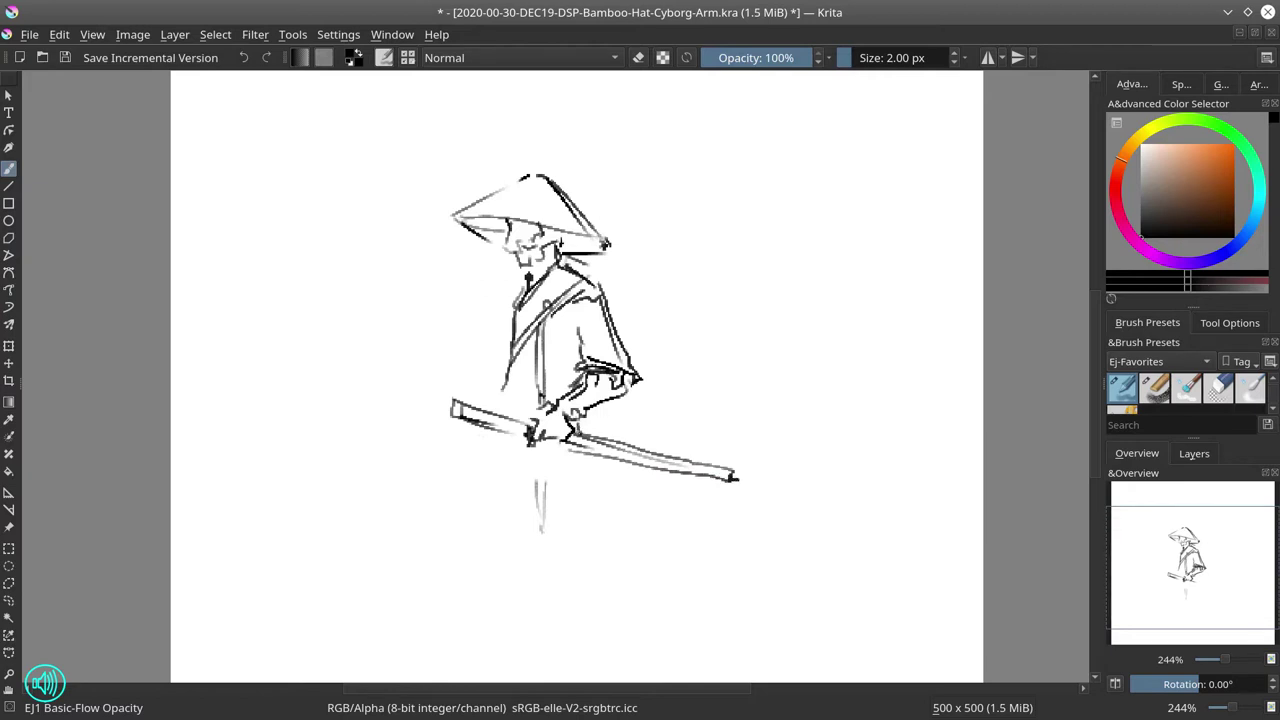
Step: Draw a second, nearly horizontal sword just below the first hilt, with its scabbard extending behind the figure
left_click_drag(441, 437, 504, 438)
mouse_move(440, 432)
left_mouse_down()
mouse_move(502, 436)
mouse_move(442, 444)
left_mouse_up()
mouse_move(440, 442)
left_mouse_down()
mouse_move(491, 452)
mouse_move(471, 438)
mouse_move(516, 438)
left_mouse_up()
left_click_drag(441, 448, 560, 452)
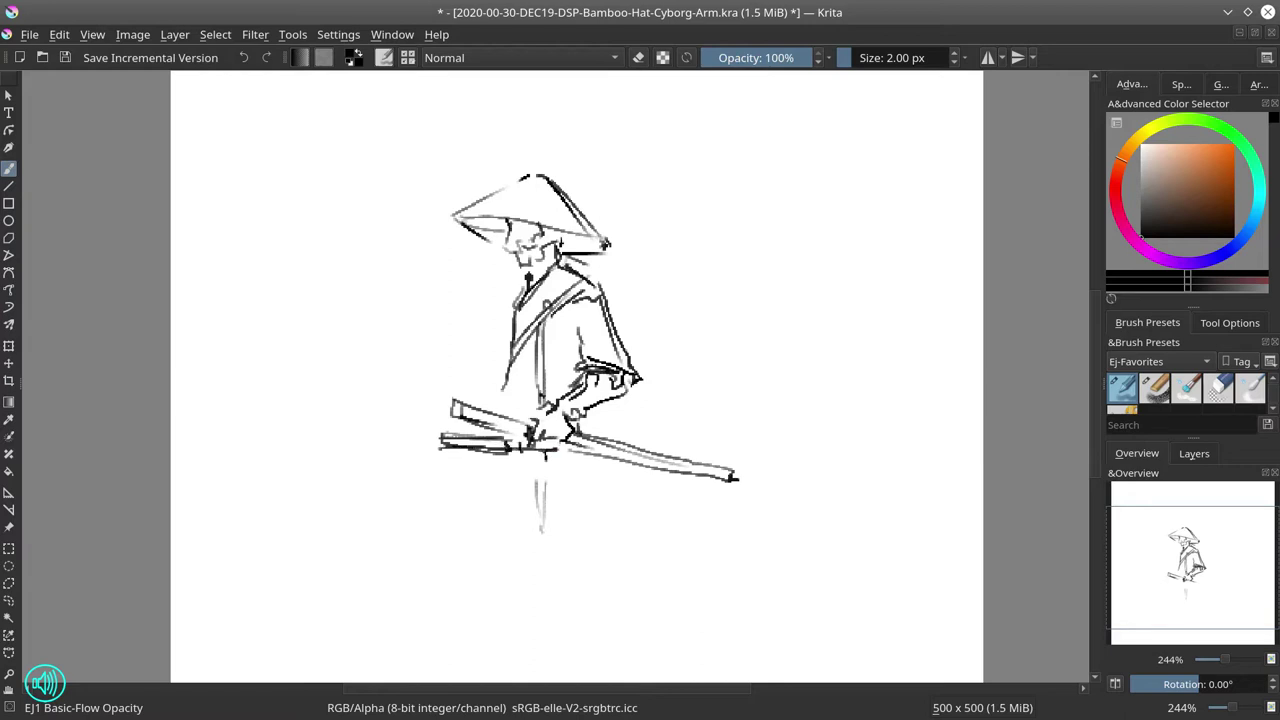
mouse_move(549, 457)
left_mouse_down()
mouse_move(696, 447)
mouse_move(705, 458)
left_mouse_up()
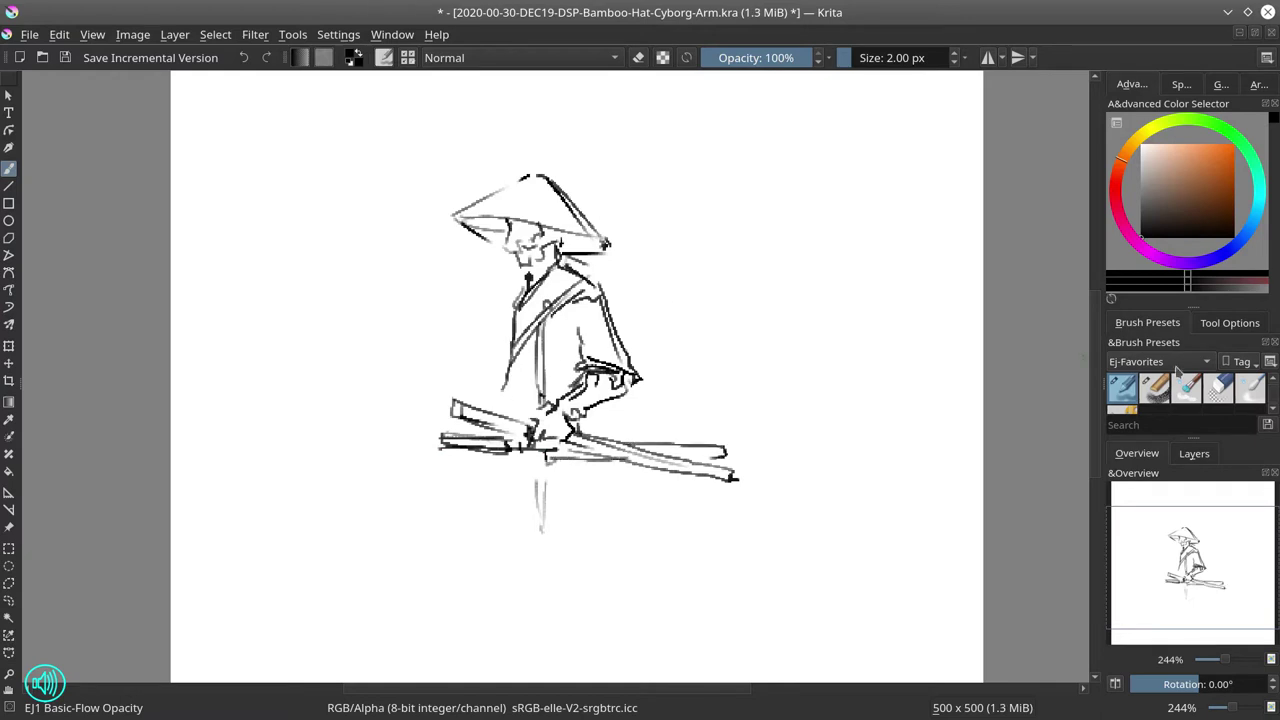
Step: Erase the nearly horizontal lower sword with the circle eraser, and draw a steeper short hilt just above the remaining hilt with the EJ1 Basic-Flow Opacity brush
left_click(1218, 388)
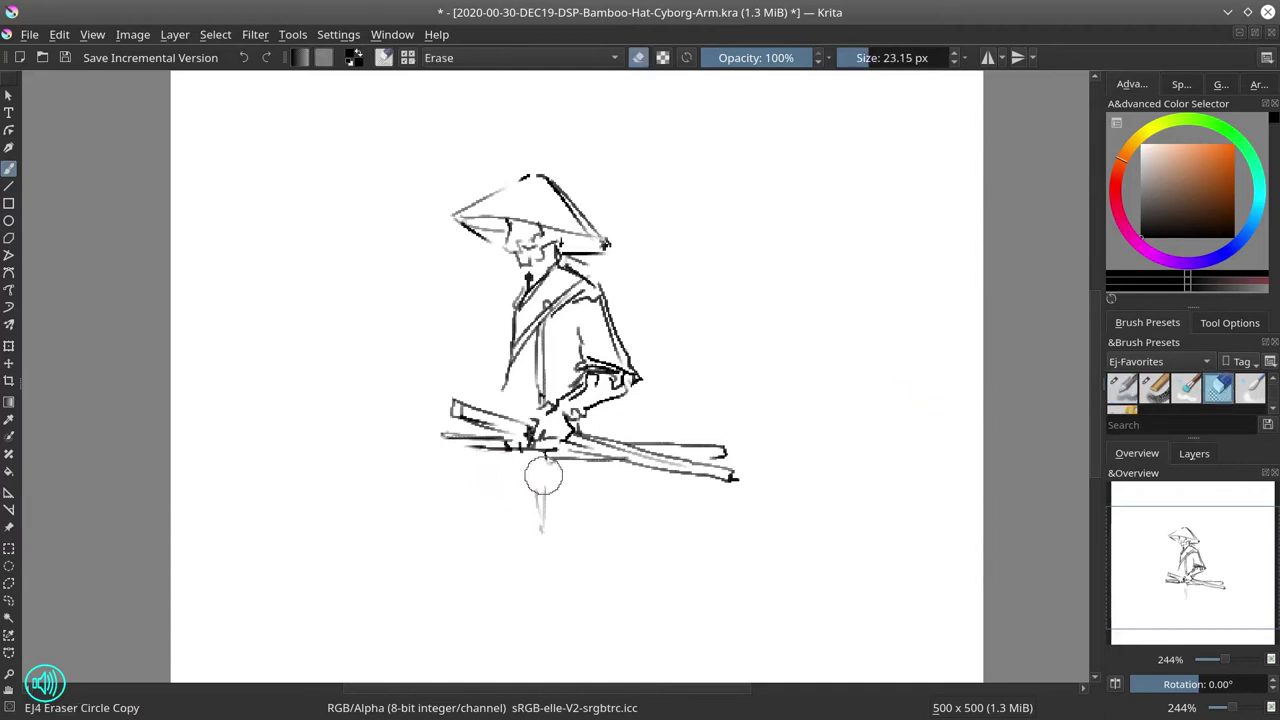
mouse_move(543, 477)
left_mouse_down()
mouse_move(463, 450)
mouse_move(597, 474)
mouse_move(682, 431)
mouse_move(646, 428)
mouse_move(706, 434)
left_mouse_up()
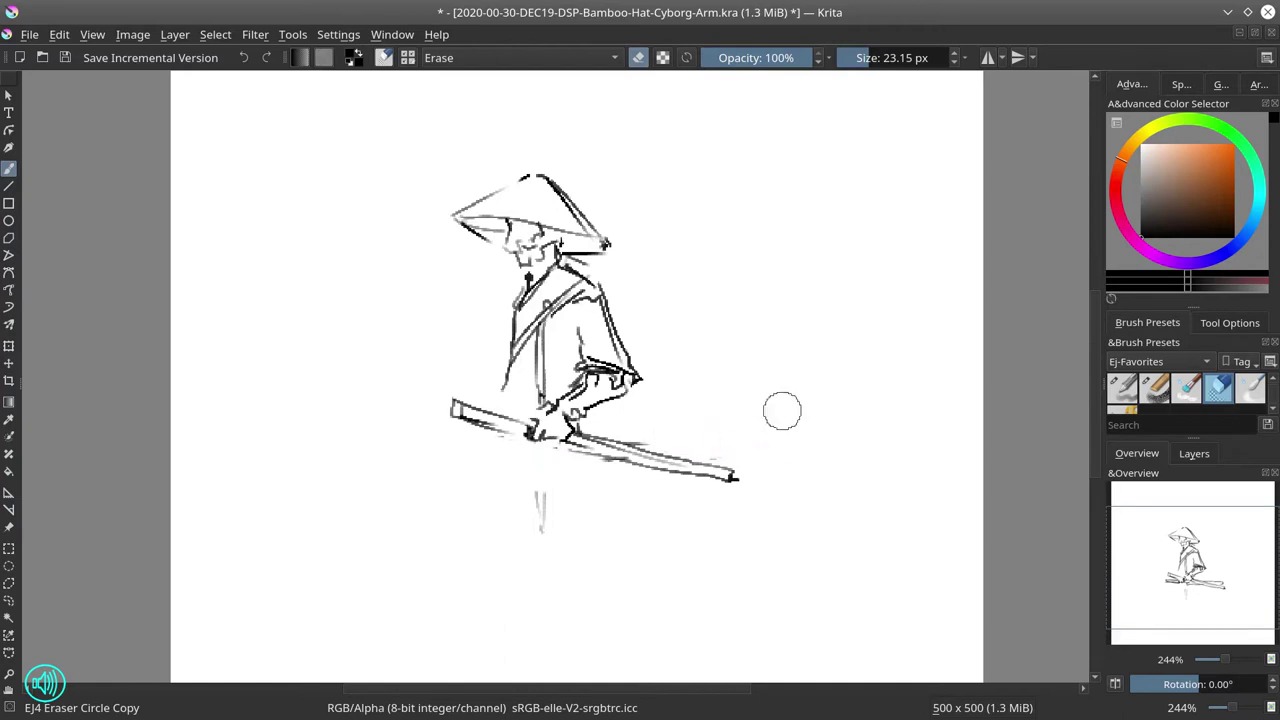
left_click(1121, 390)
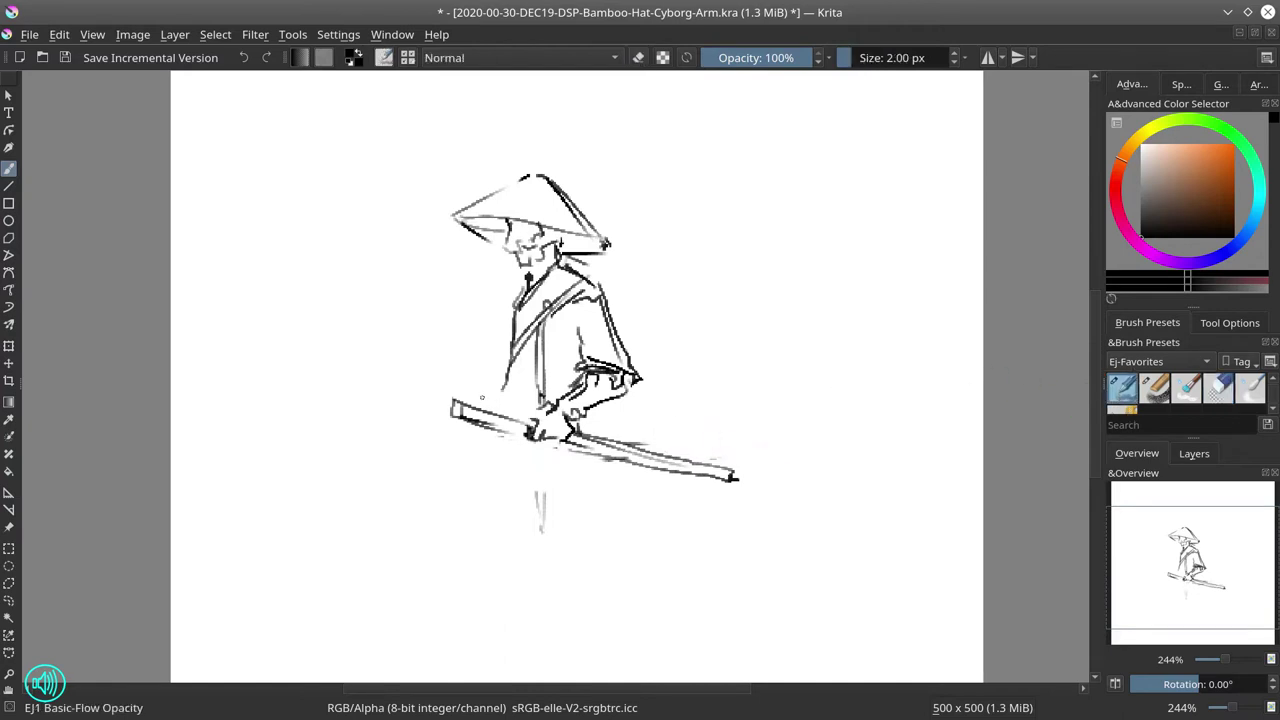
left_click_drag(488, 388, 538, 424)
left_click_drag(558, 451, 612, 490)
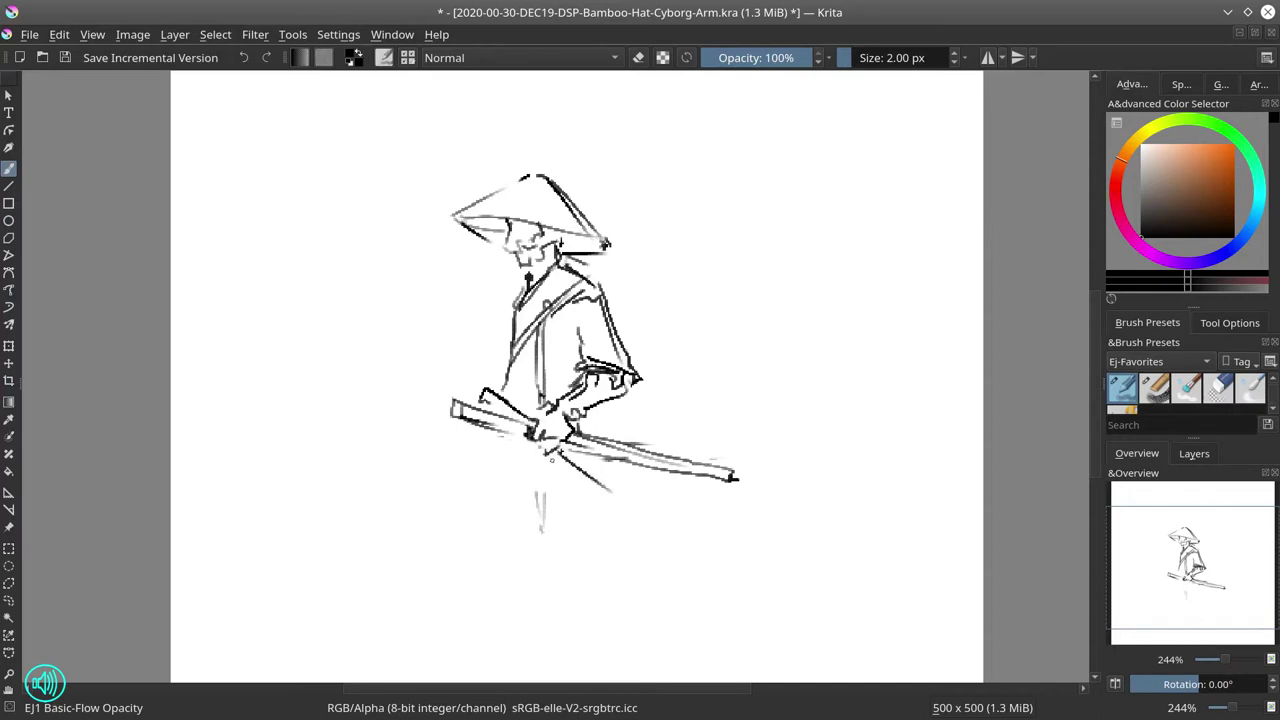
left_click_drag(551, 459, 618, 505)
mouse_move(565, 451)
left_mouse_down()
mouse_move(677, 533)
mouse_move(626, 510)
mouse_move(657, 531)
left_mouse_up()
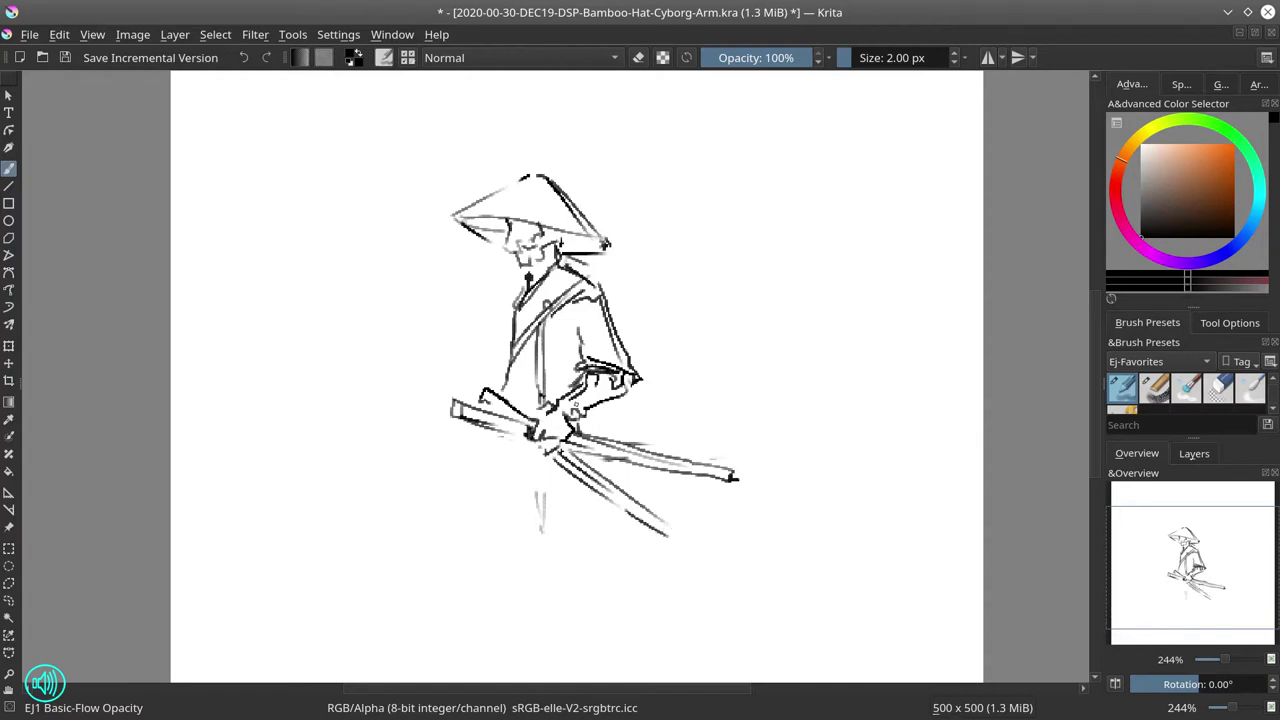
key("ctrl+z")
key("ctrl+z")
key("ctrl+z")
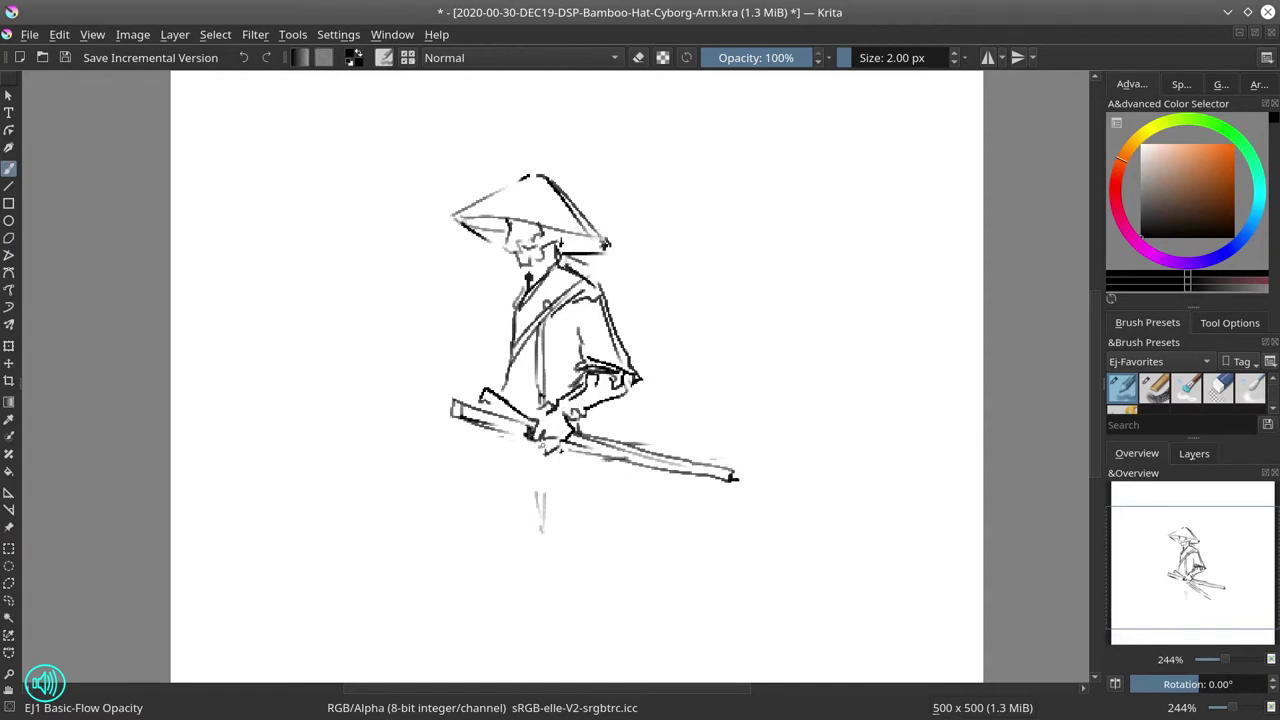
Step: Draw the second sword's scabbard sloping down behind the figure beneath the first, closing its tip, and finish the outline of its hilt
left_click_drag(556, 453, 648, 506)
left_click_drag(594, 464, 668, 506)
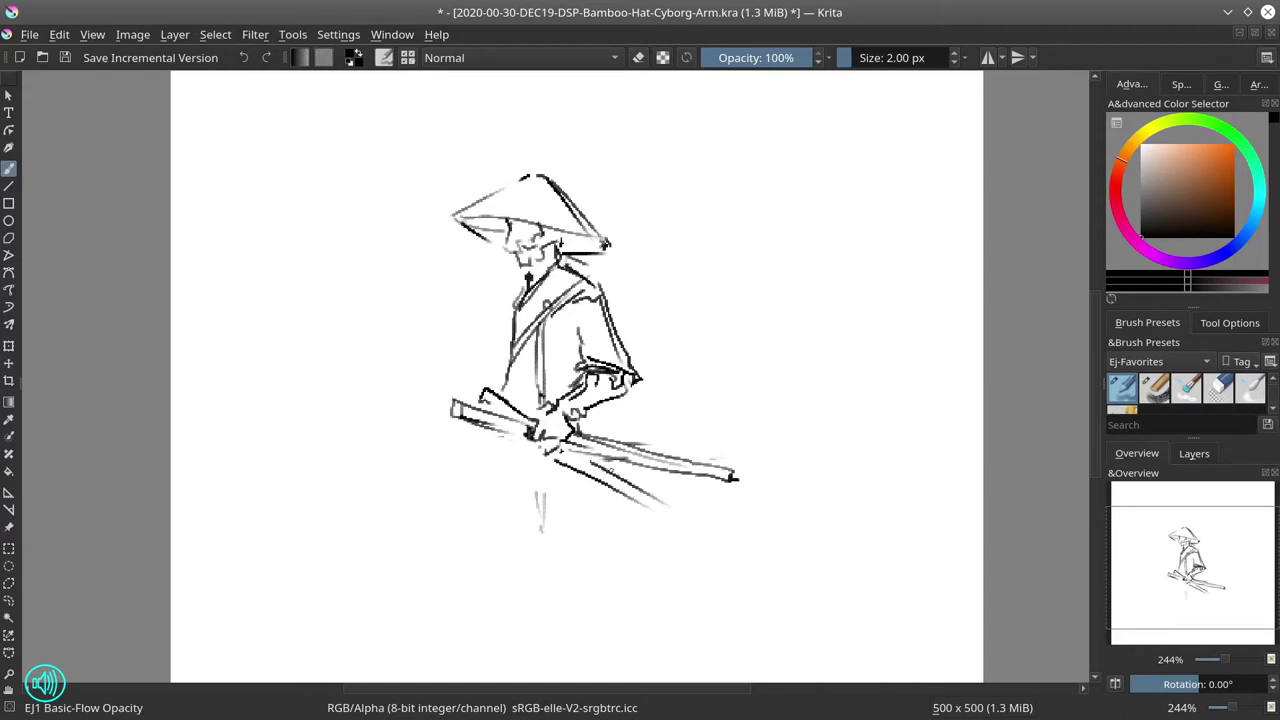
left_click_drag(598, 461, 675, 503)
mouse_move(487, 388)
left_mouse_down()
mouse_move(481, 398)
mouse_move(510, 400)
left_mouse_up()
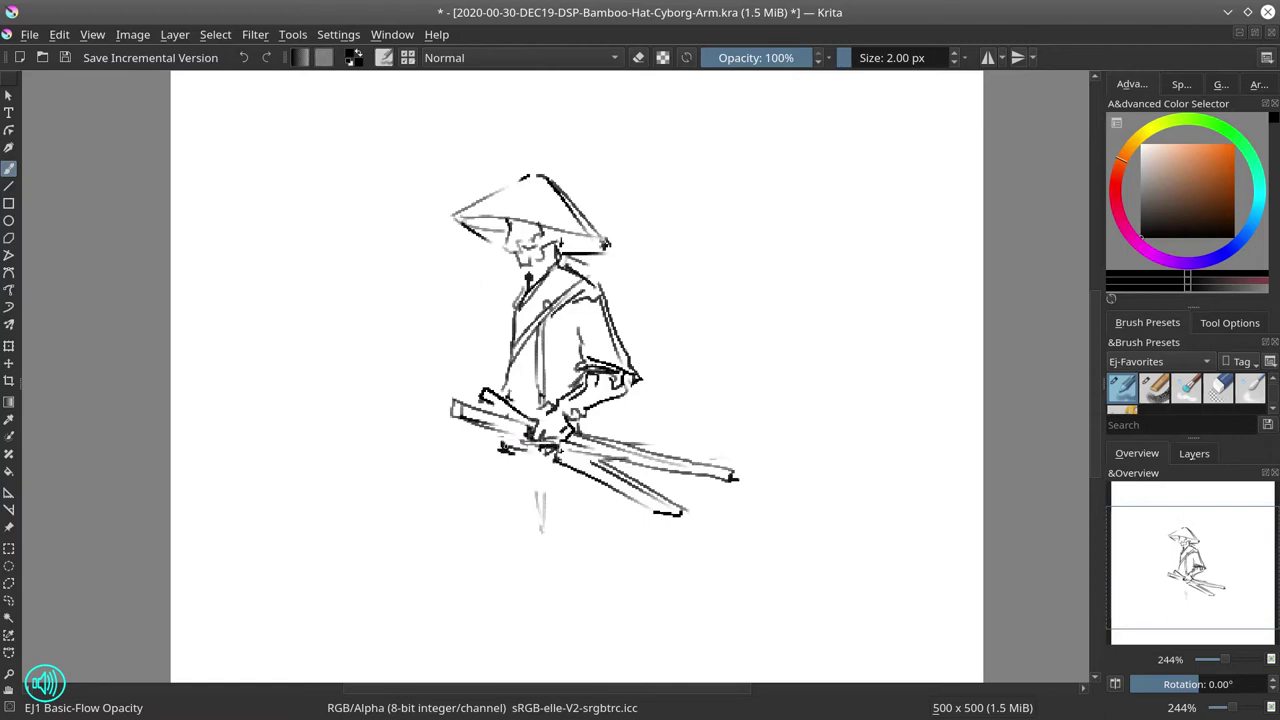
Step: Sketch the belt folds at the front of the waist, a small knot behind the waist, and the front garment line below the belt
left_click_drag(508, 431, 499, 449)
left_click_drag(502, 429, 494, 457)
left_click_drag(590, 420, 612, 430)
left_click_drag(516, 466, 513, 518)
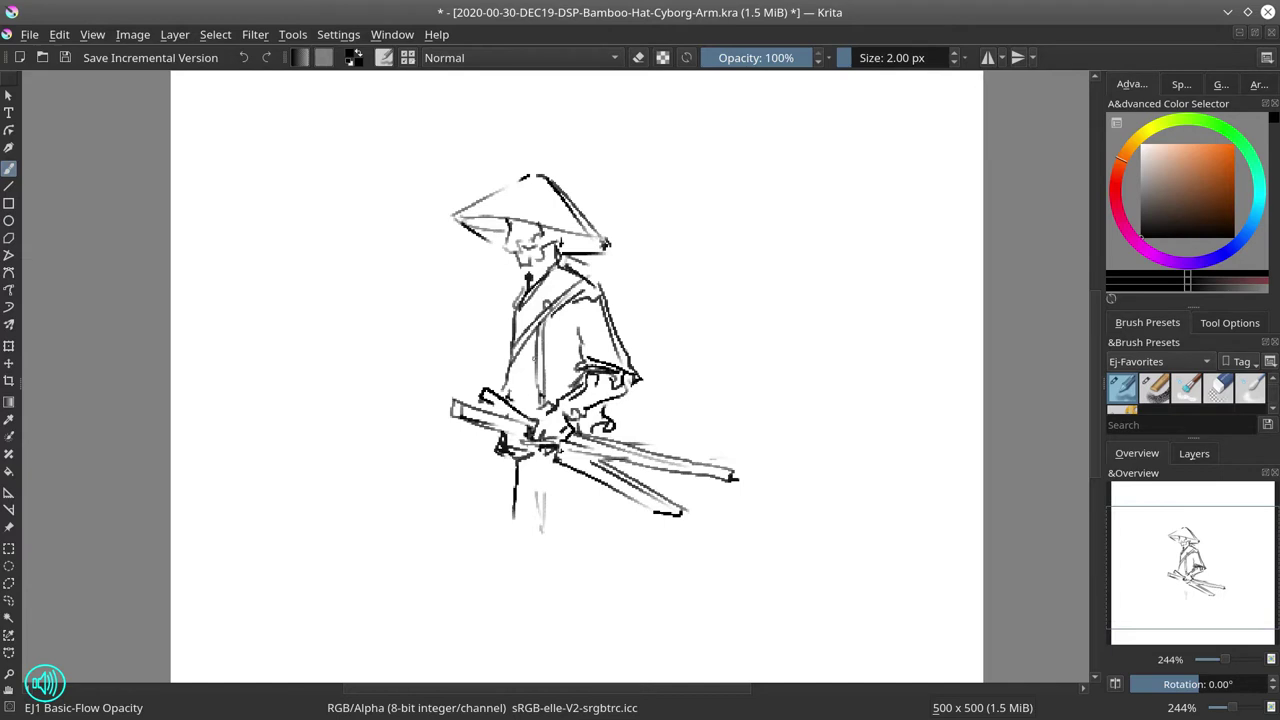
Step: Darken the diagonal chest band and add long hanging strips with rounded ends down the front of the torso
left_click_drag(532, 325, 594, 278)
left_click_drag(527, 348, 521, 412)
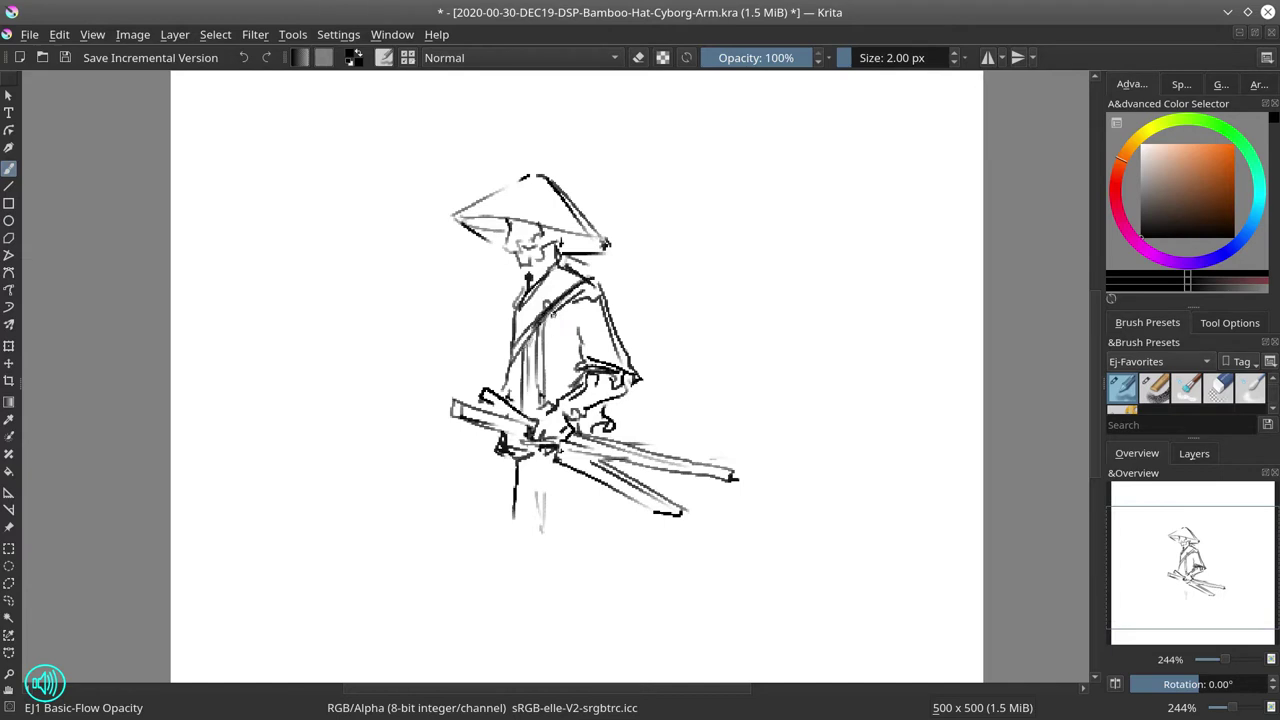
mouse_move(557, 312)
left_mouse_down()
mouse_move(561, 384)
mouse_move(544, 394)
left_mouse_up()
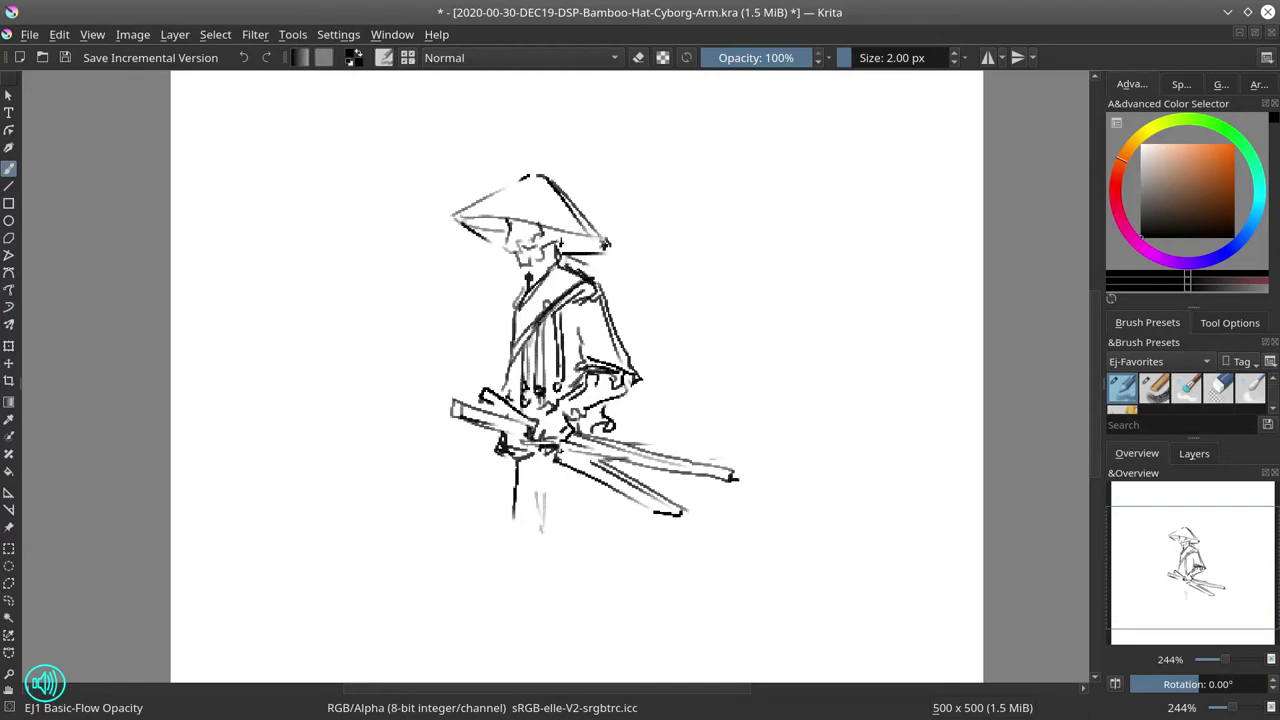
Step: Select the circle eraser and reduce its size to 8.21 px
left_click(1218, 388)
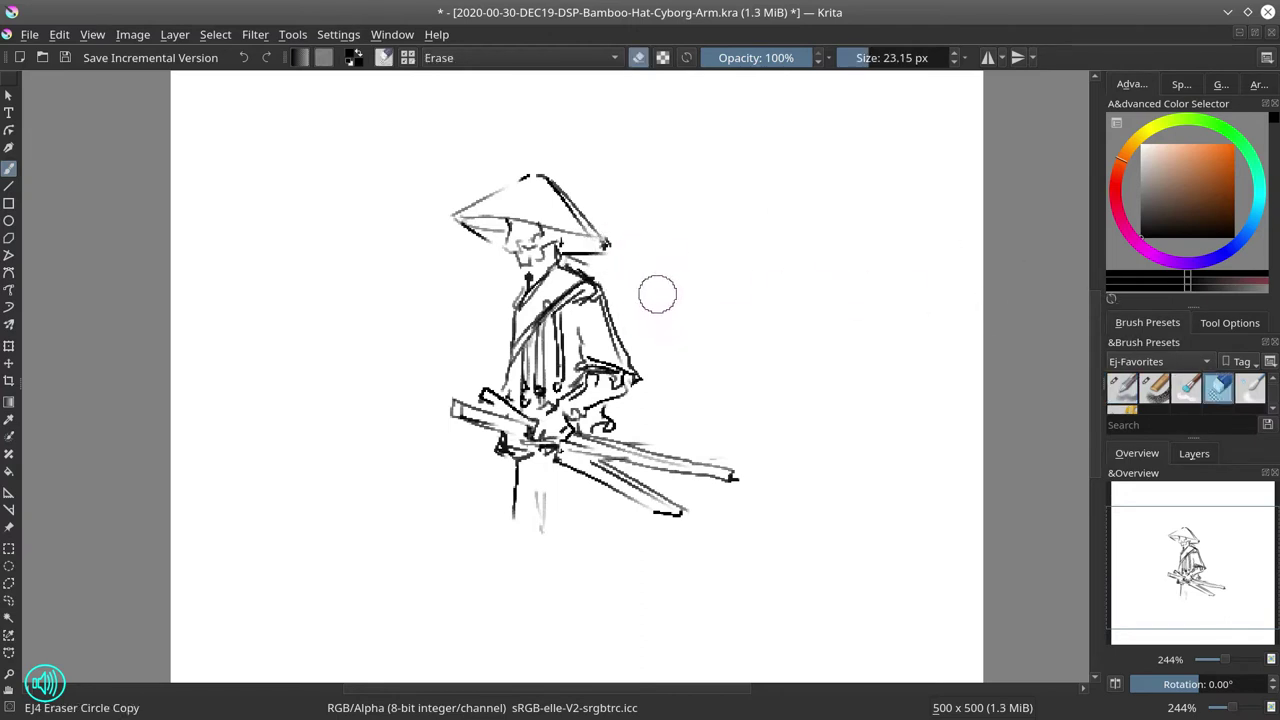
key("bracketleft")
key("bracketleft")
key("bracketleft")
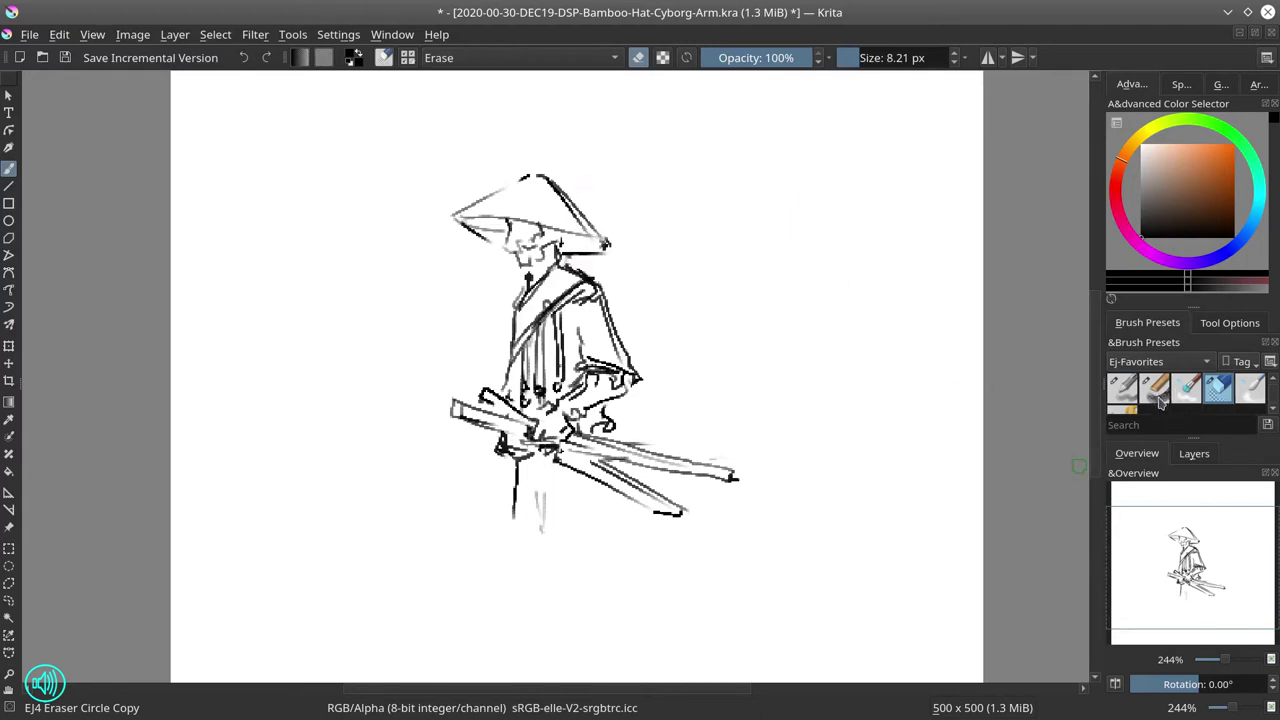
Step: Make the Background layer active and save the document
left_click(1186, 458)
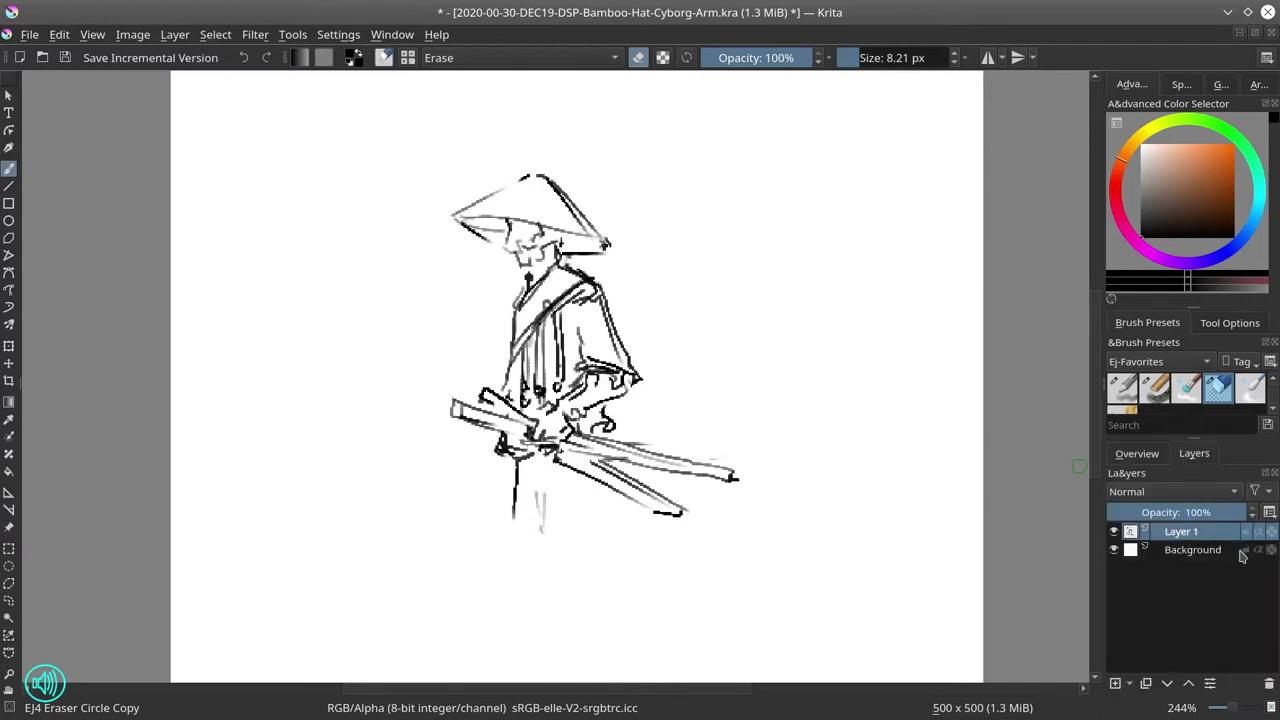
left_click(1222, 552)
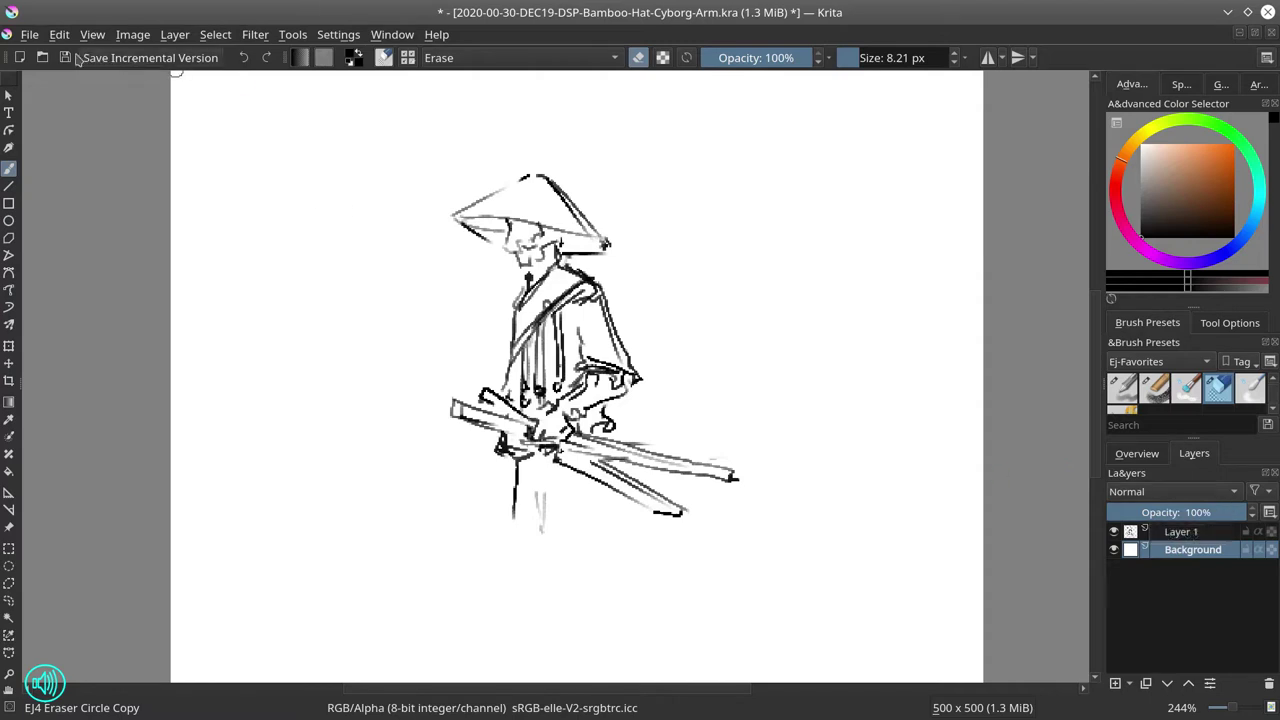
key("ctrl+s")
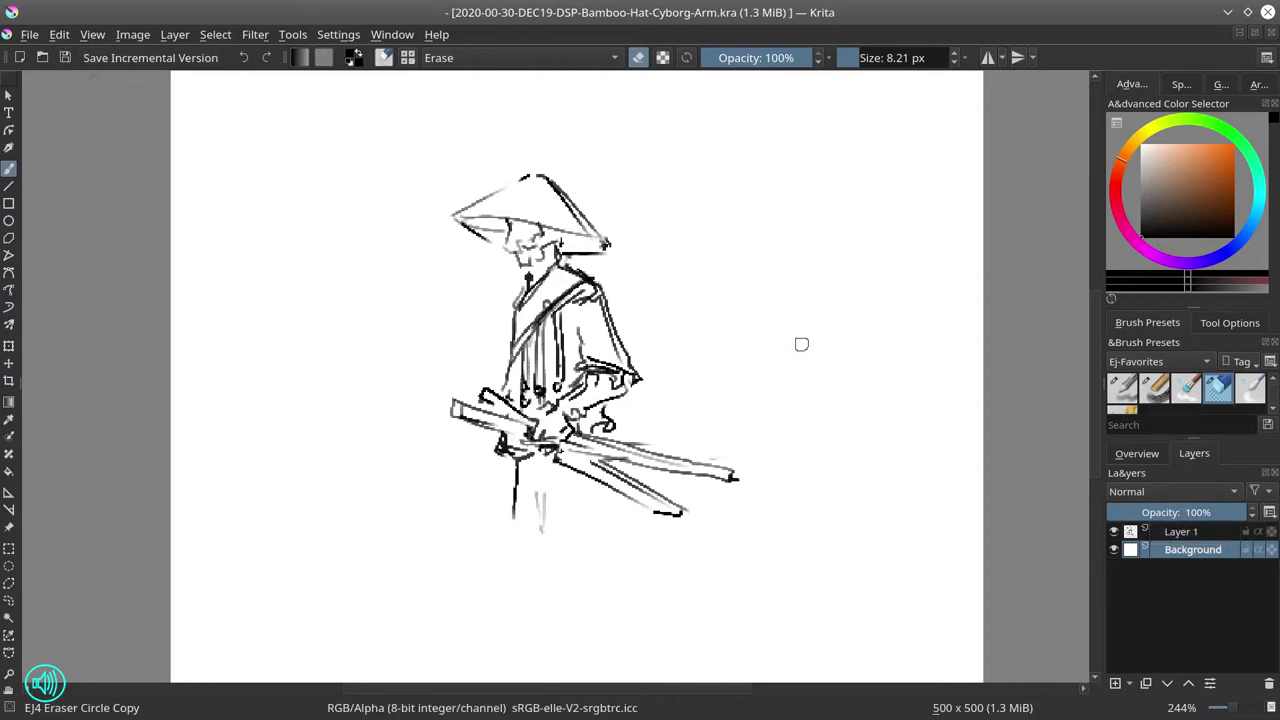
Step: Apply a dark brown gradient in Normal mode to the Background layer, fading from the canvas's left side towards the figure
left_click(1206, 206)
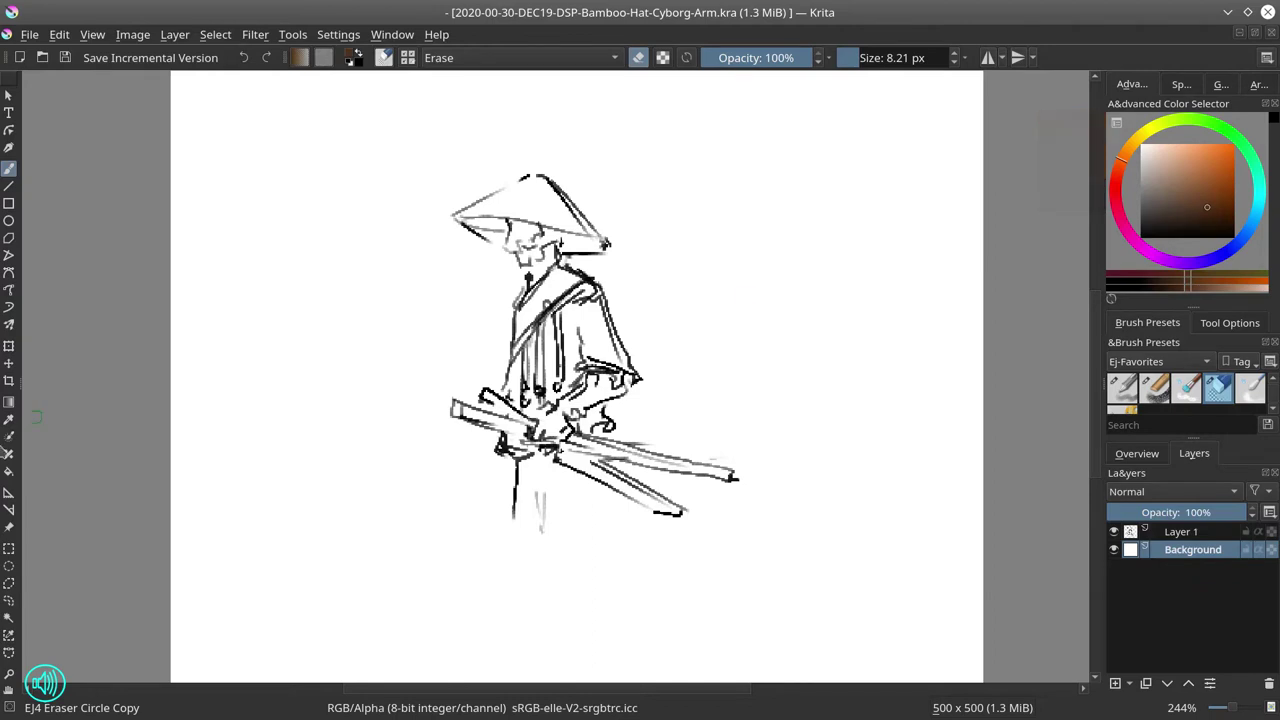
left_click(8, 402)
left_click_drag(300, 372, 500, 428)
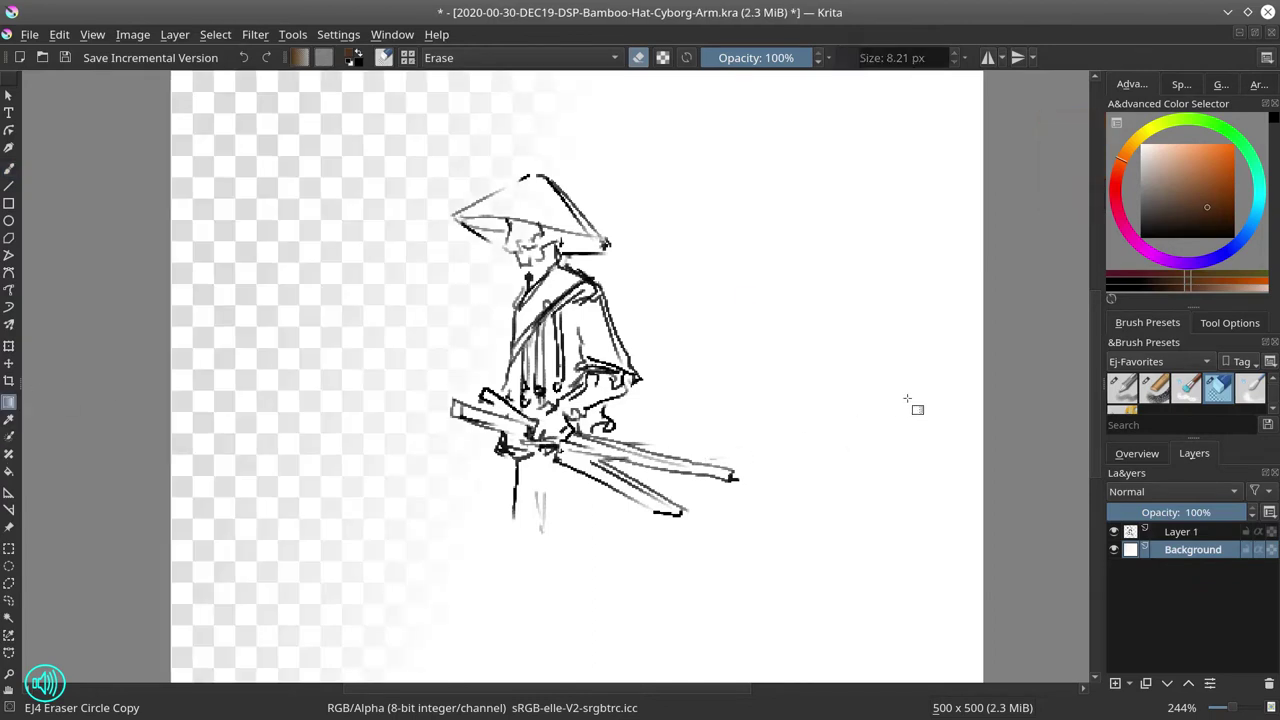
key("ctrl+z")
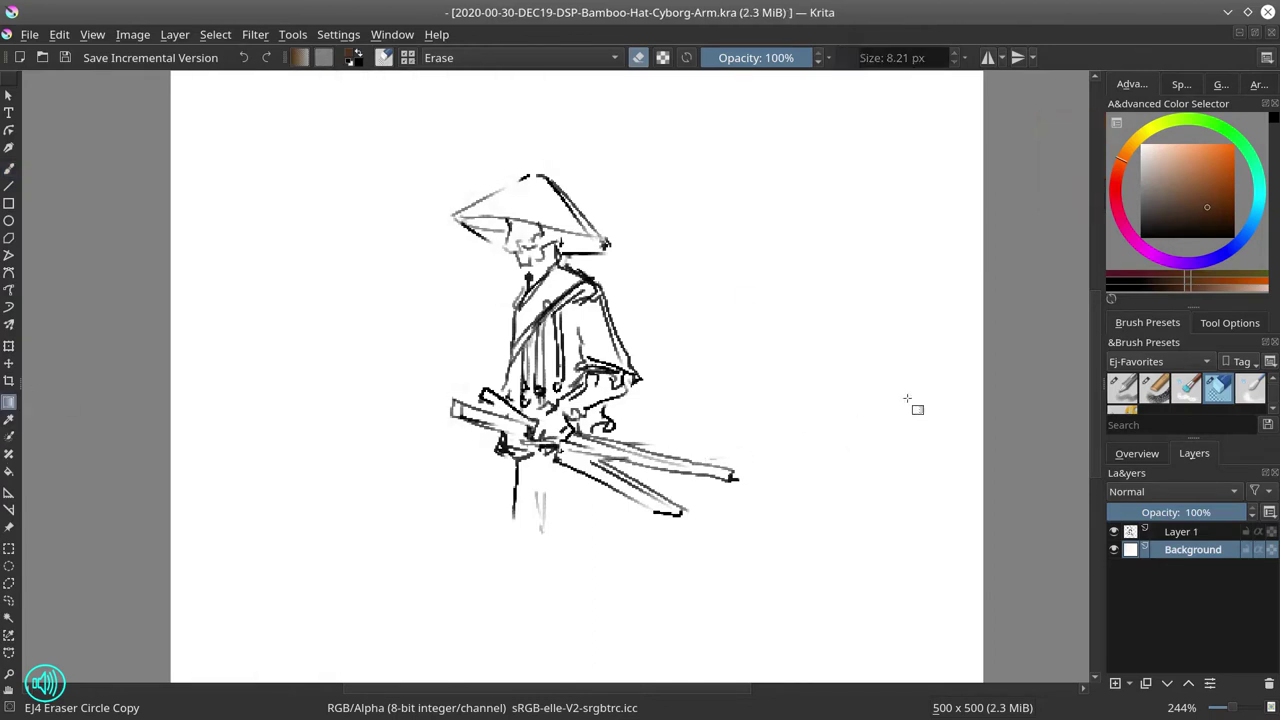
left_click(1121, 387)
left_click_drag(366, 395, 630, 467)
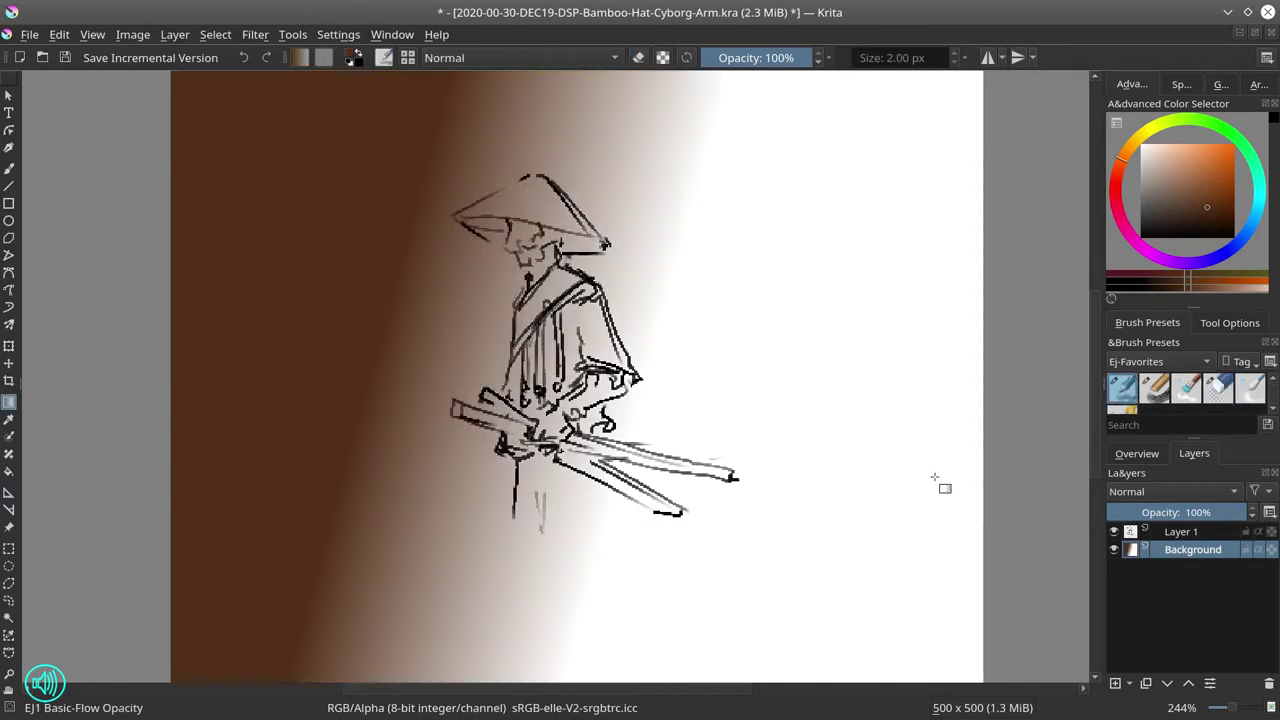
Step: Add a muted light-brown gradient from the canvas's upper right corner and a saturated orange gradient from its upper left
left_click(1180, 176)
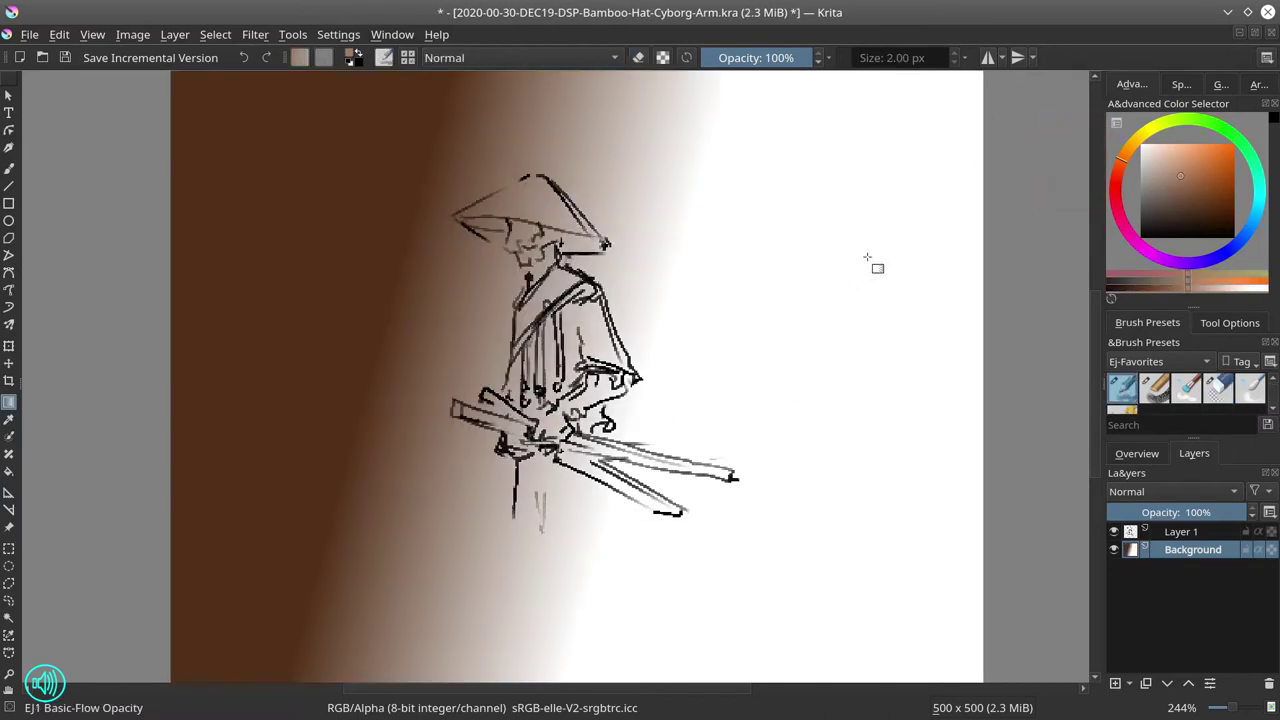
left_click_drag(867, 258, 690, 330)
left_click(1224, 162)
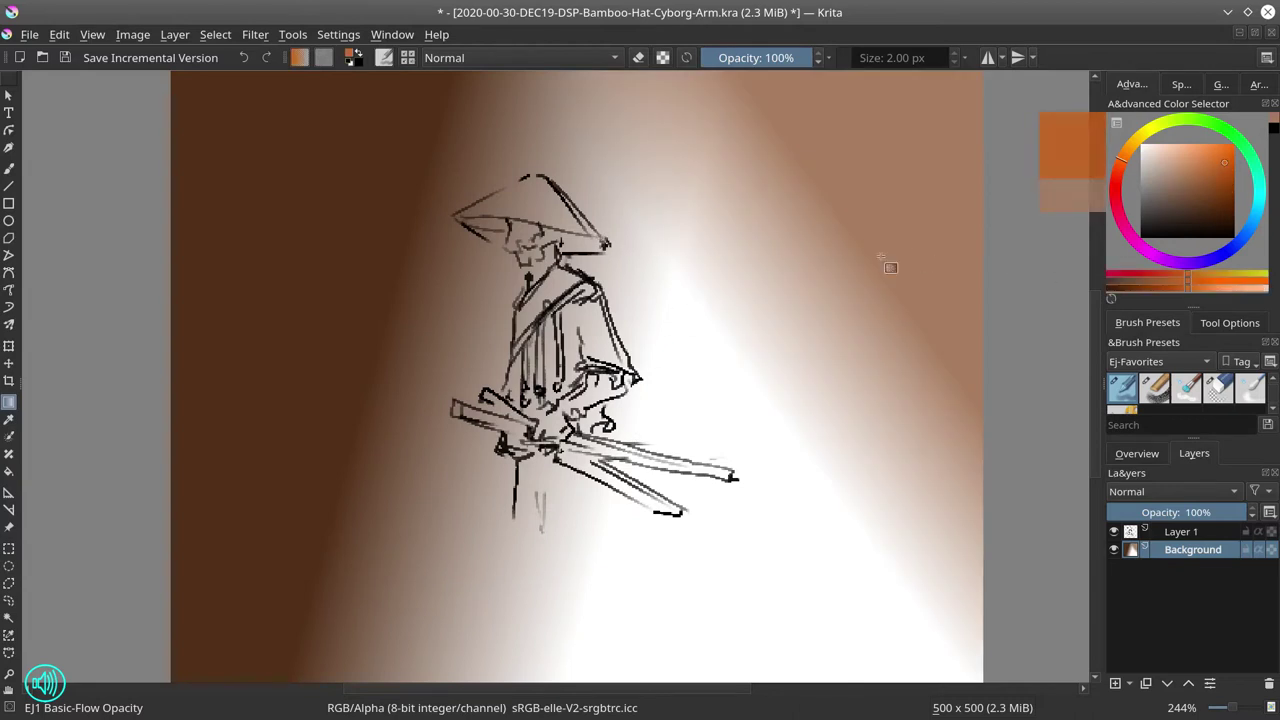
left_click_drag(462, 248, 580, 498)
left_click_drag(707, 416, 604, 563)
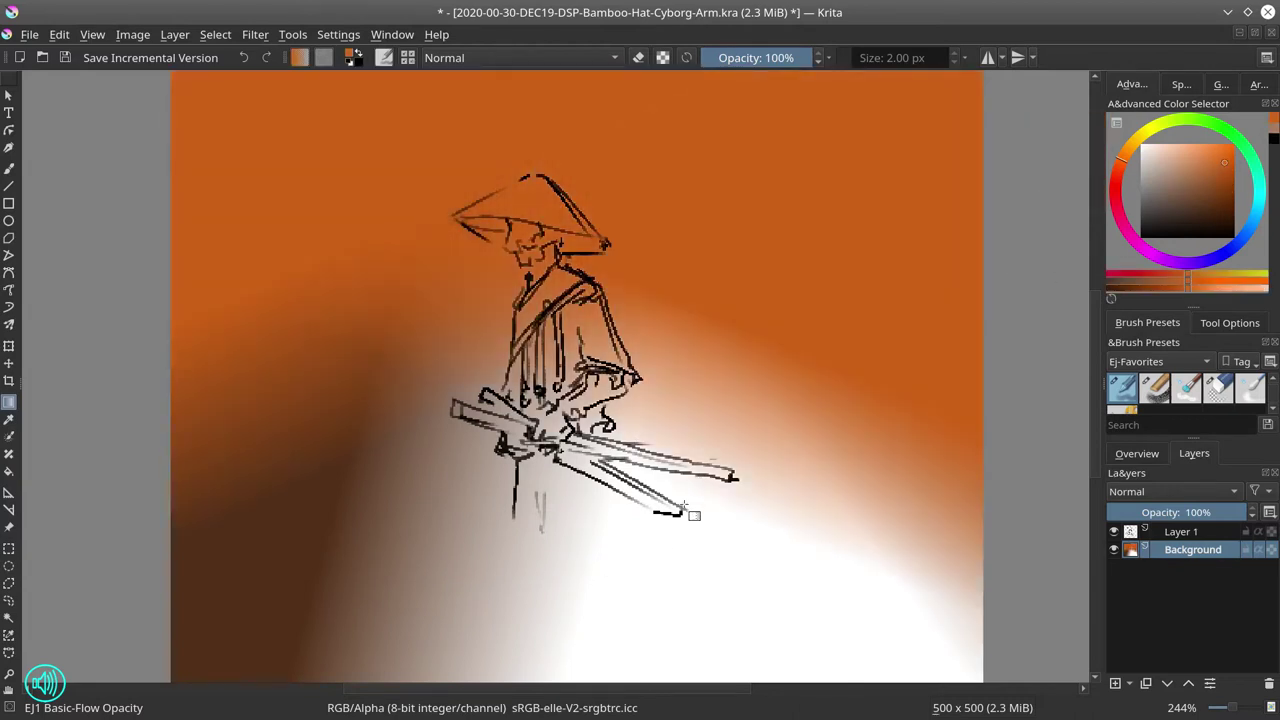
key("ctrl+z")
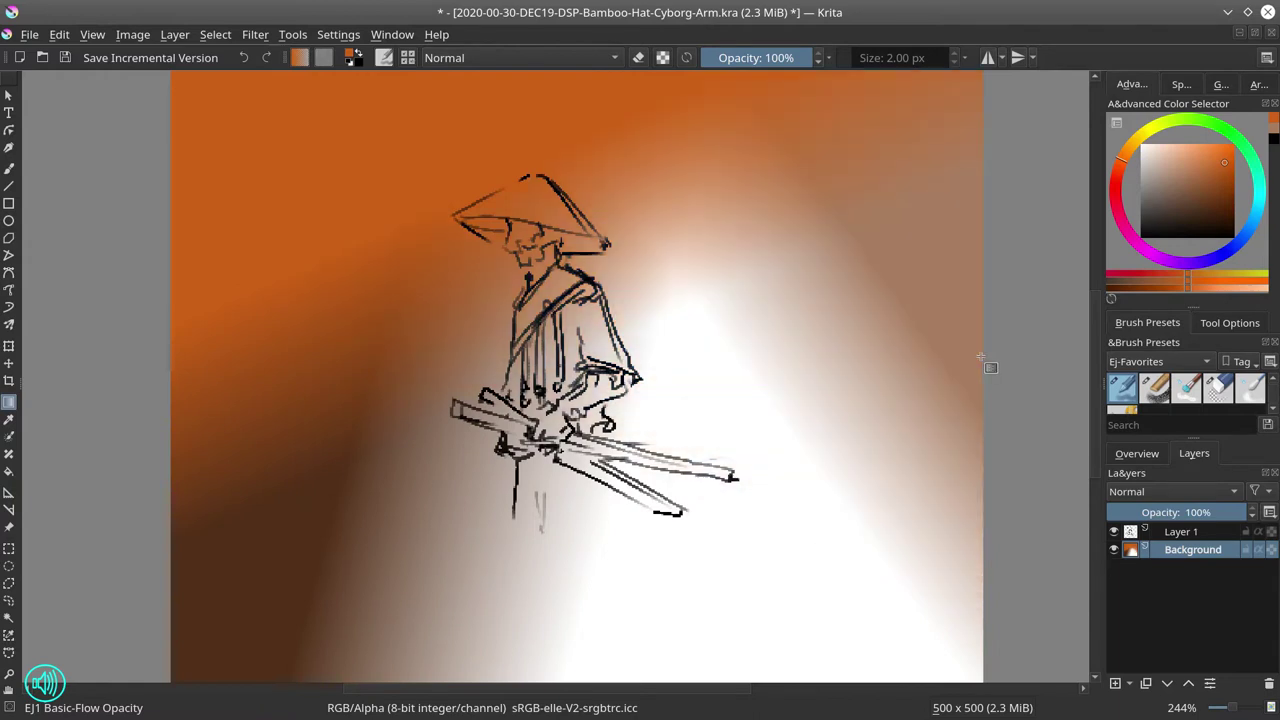
Step: Pick a muted teal and apply gradients from the canvas's lower right, bottom and lower left towards the figure
left_click(1258, 207)
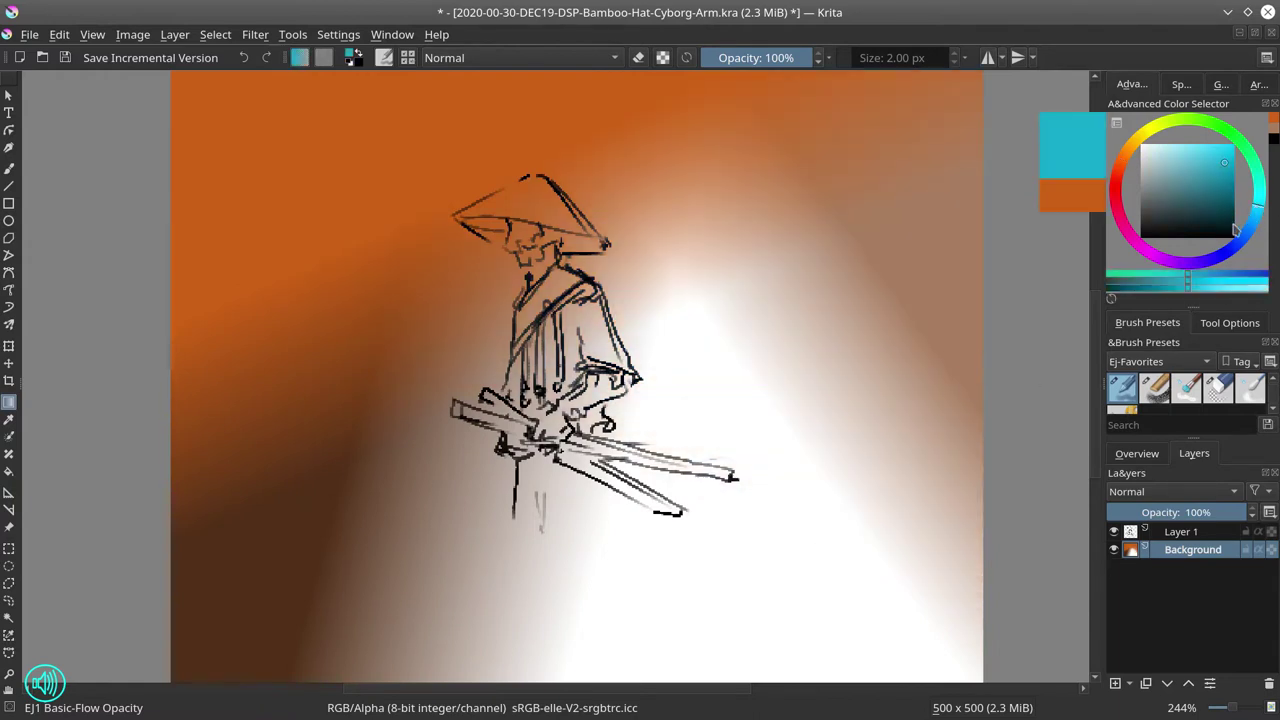
mouse_move(1236, 230)
left_mouse_down()
mouse_move(1192, 224)
mouse_move(1186, 210)
left_mouse_up()
left_click(1177, 193)
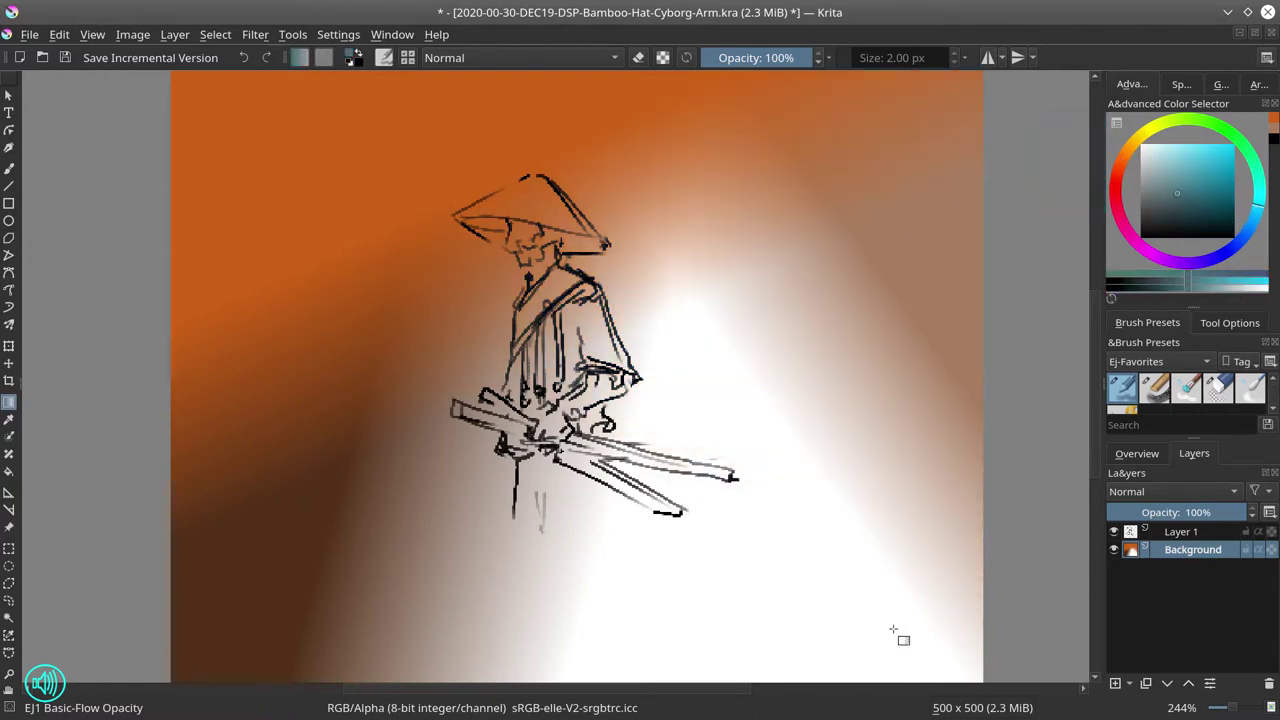
left_click_drag(893, 656, 786, 484)
left_click_drag(788, 600, 696, 432)
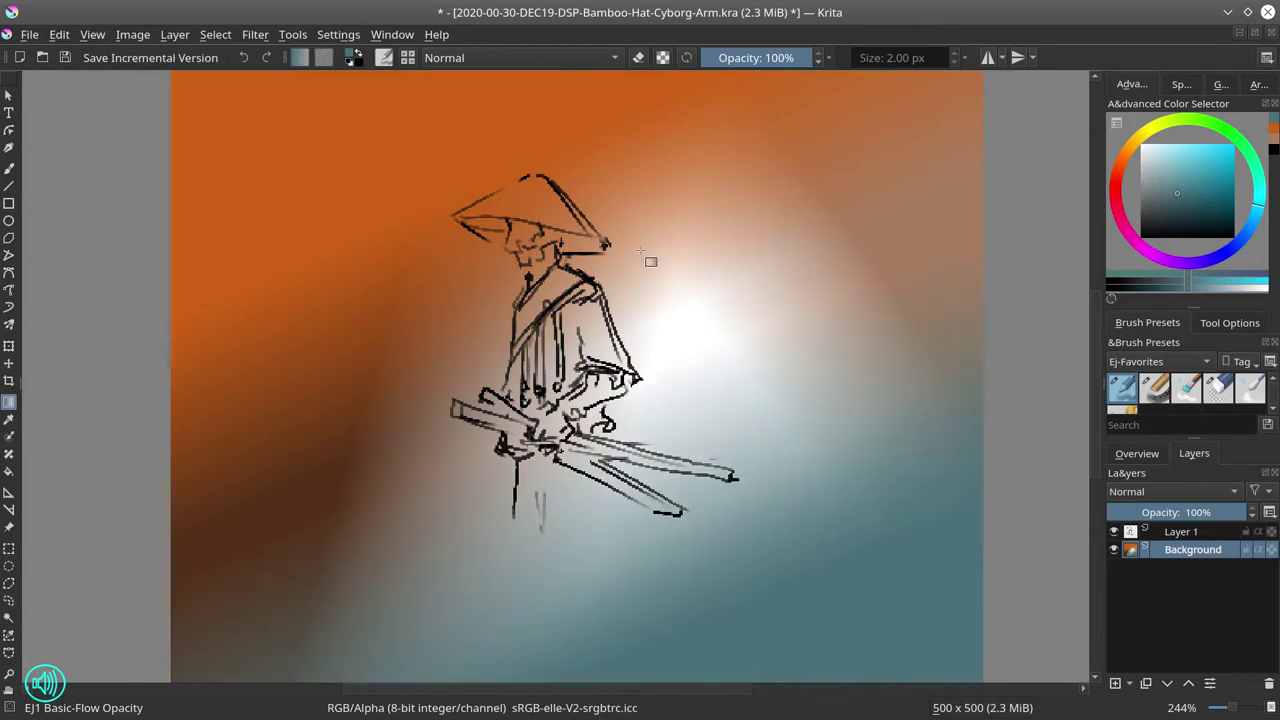
left_click_drag(316, 509, 590, 358)
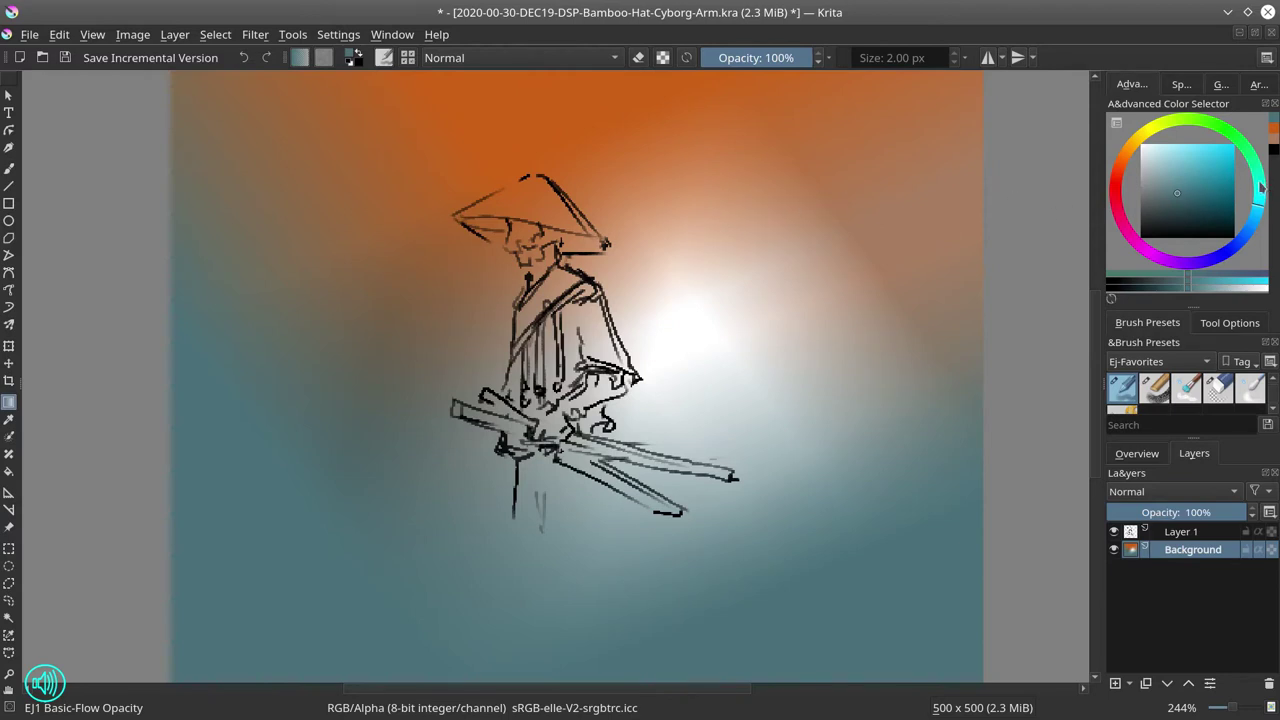
Step: Pick a coral red and apply two wide horizontal gradients fading from the canvas's right side towards the left
left_click(1119, 187)
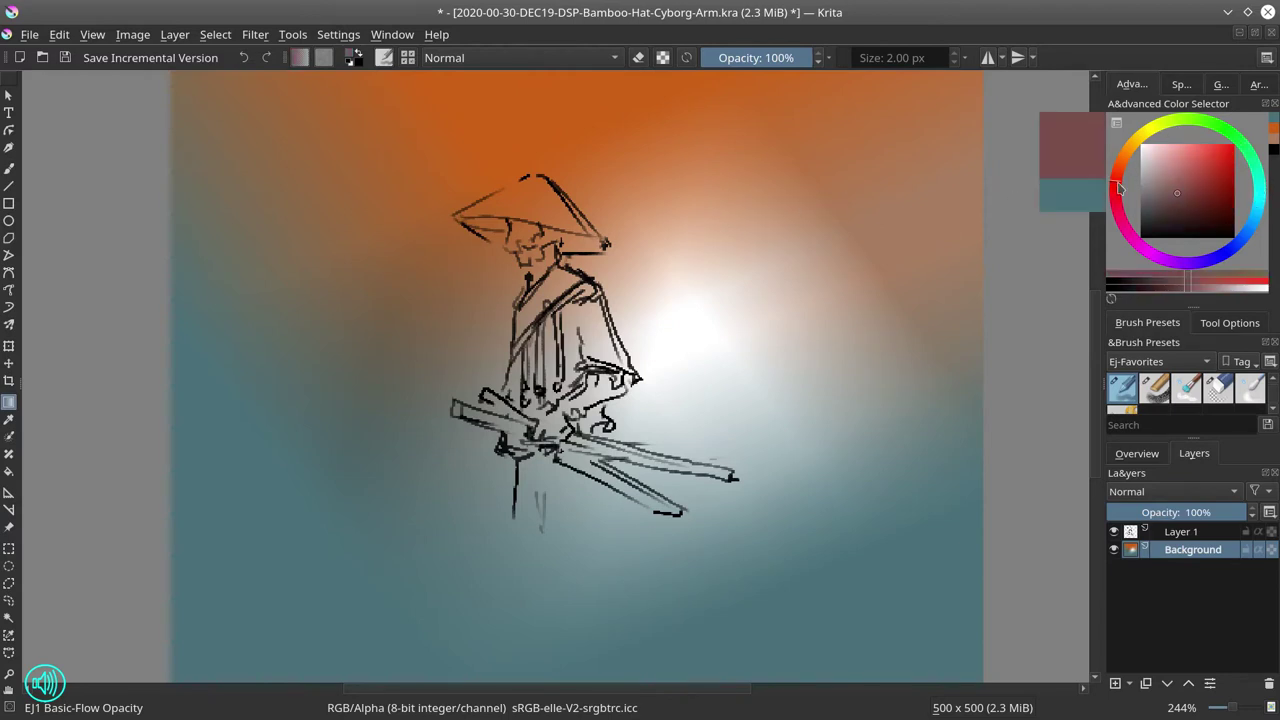
left_click(1201, 161)
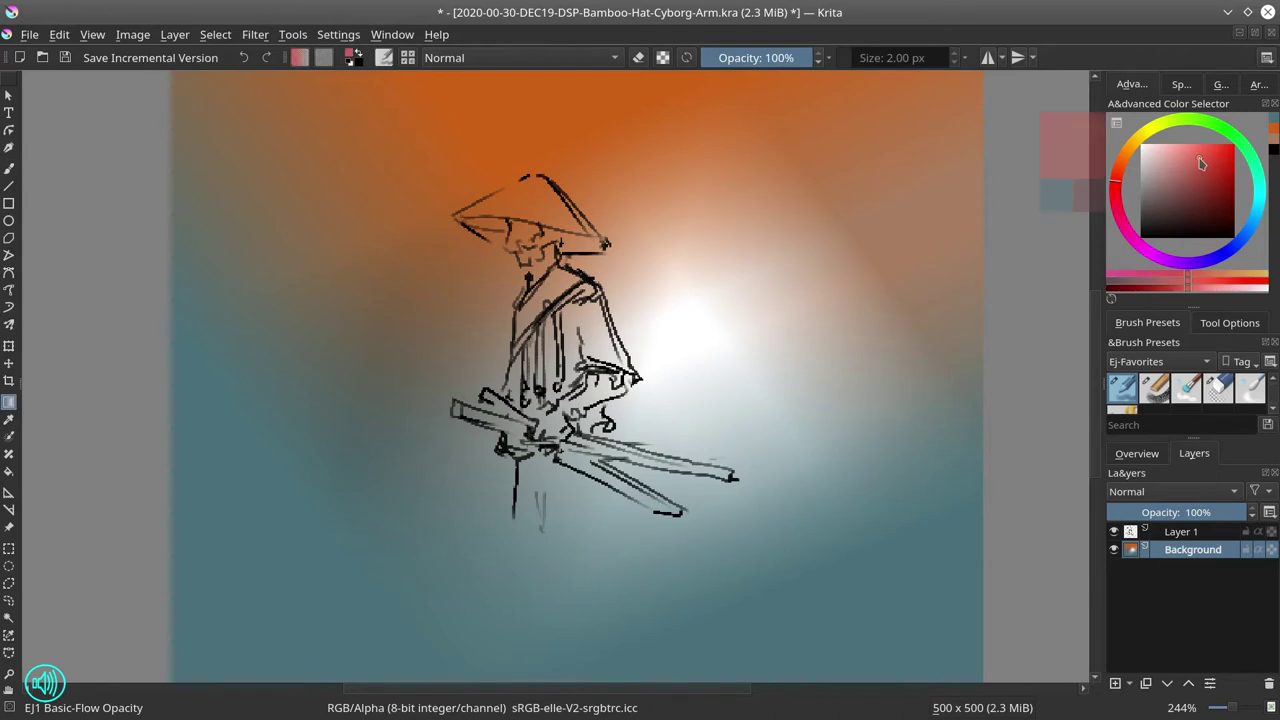
left_click_drag(920, 364, 240, 408)
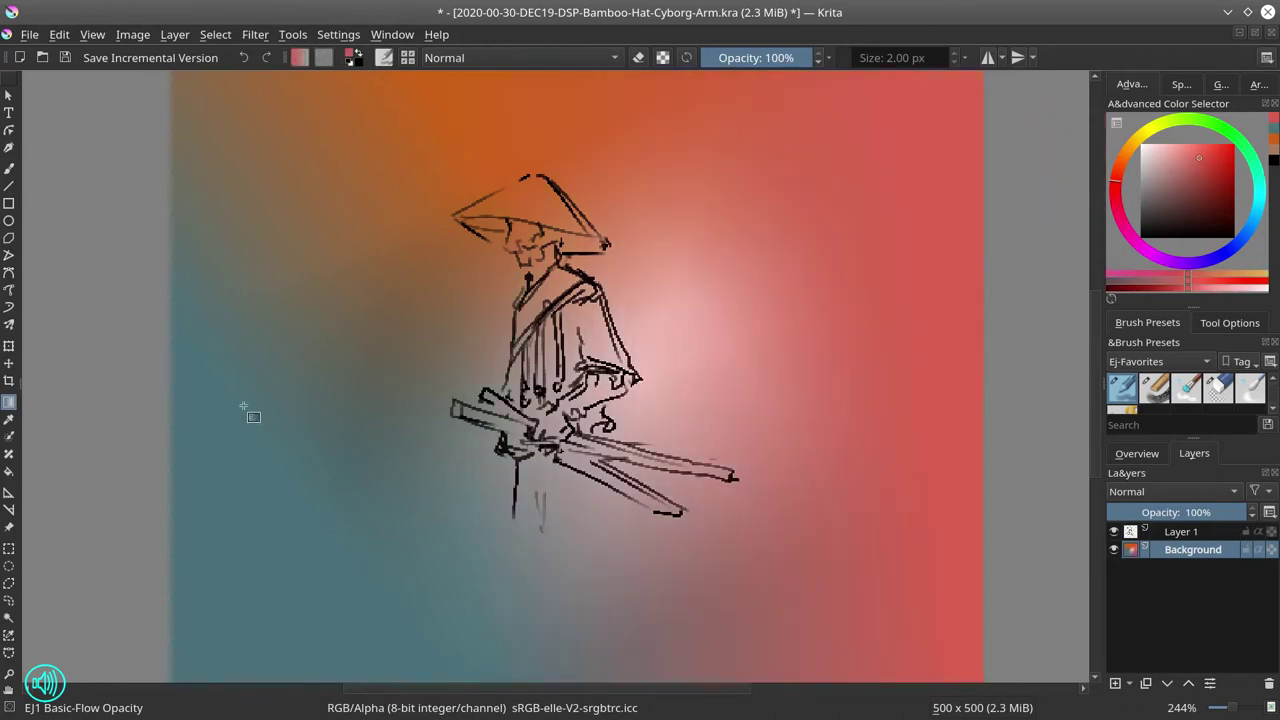
left_click_drag(728, 377, 168, 391)
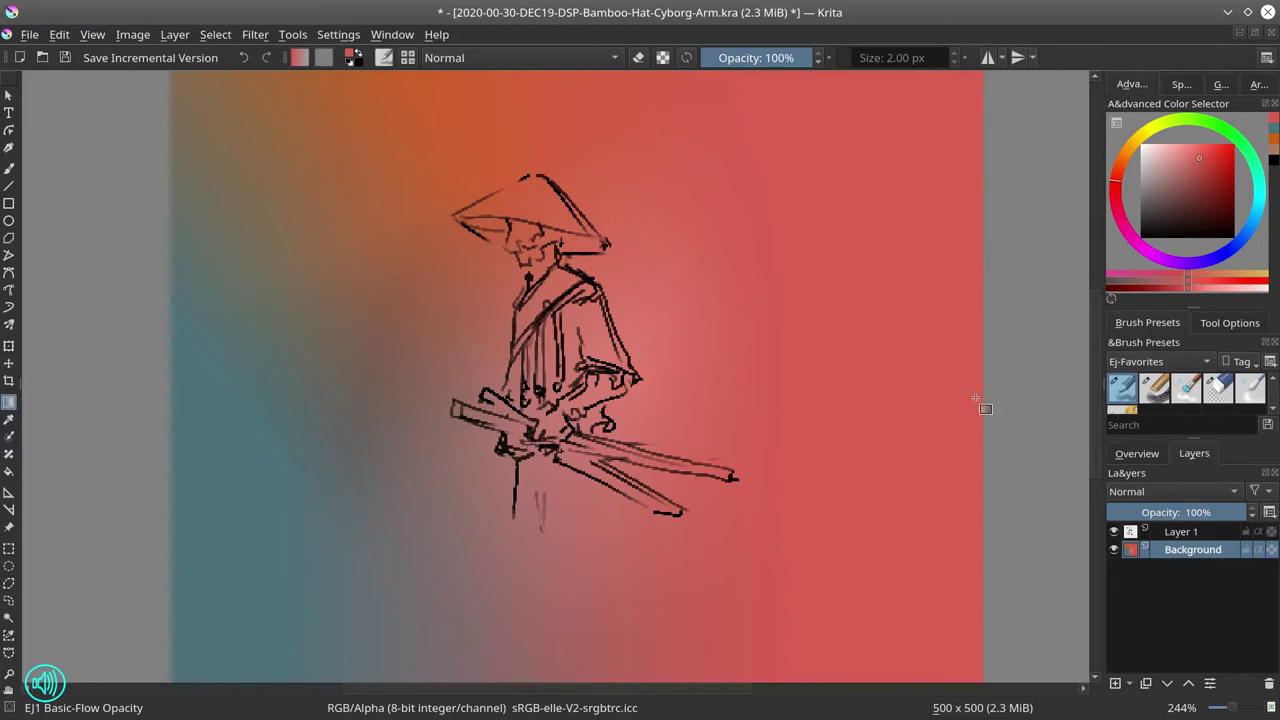
Step: Add a paint layer above the Background and outline the whole figure, including hat and swords, with a polygonal selection
left_click(1115, 685)
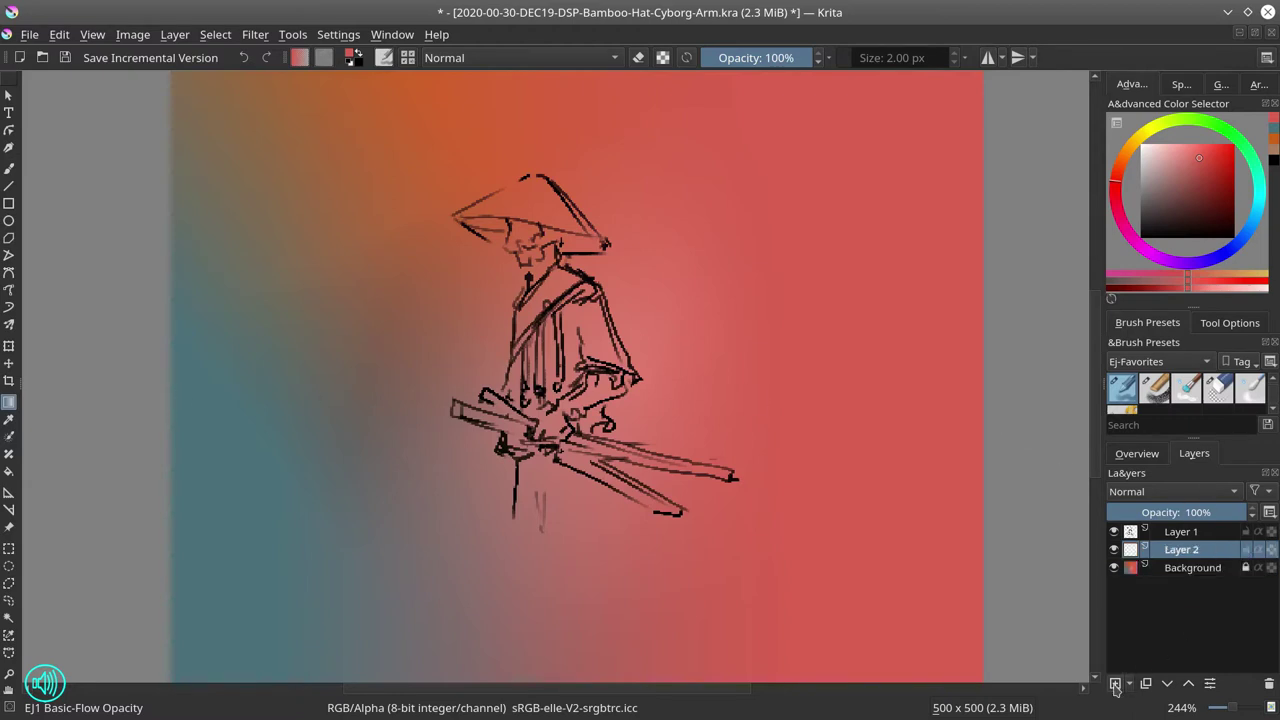
left_click(9, 583)
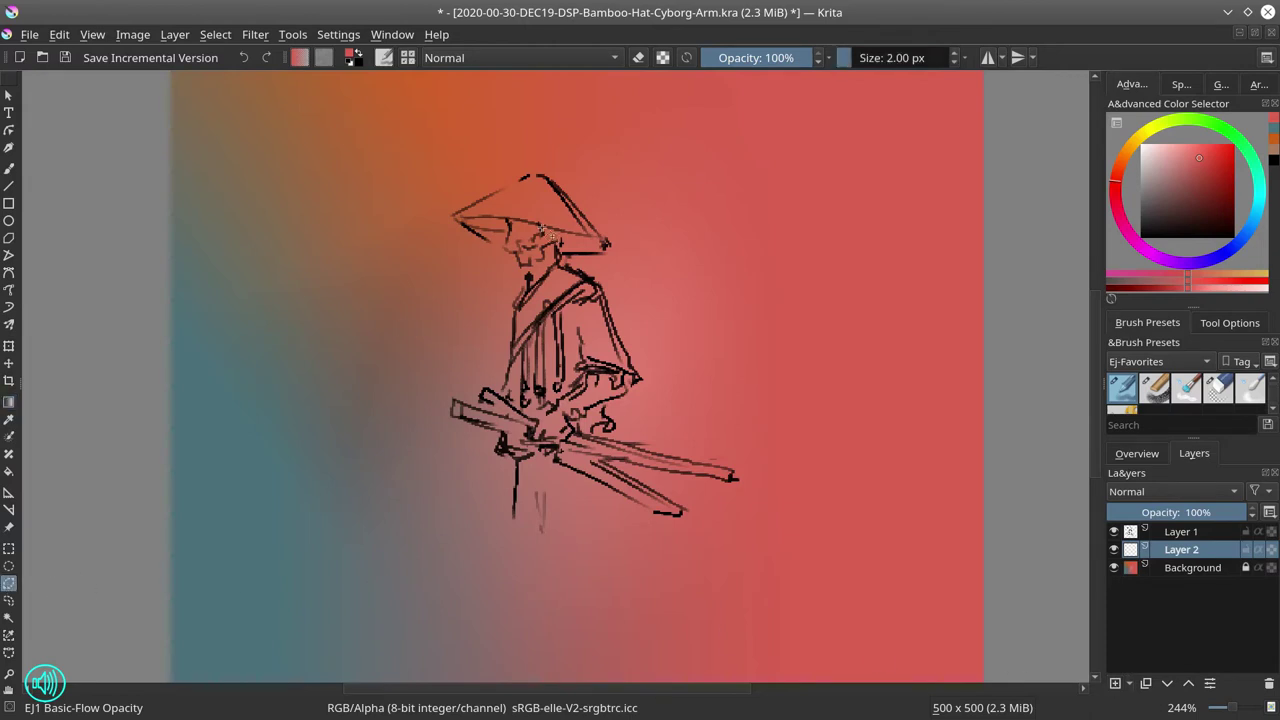
left_click(535, 175)
left_click(563, 255)
left_click(563, 266)
left_click(595, 281)
left_click(639, 379)
left_click(626, 397)
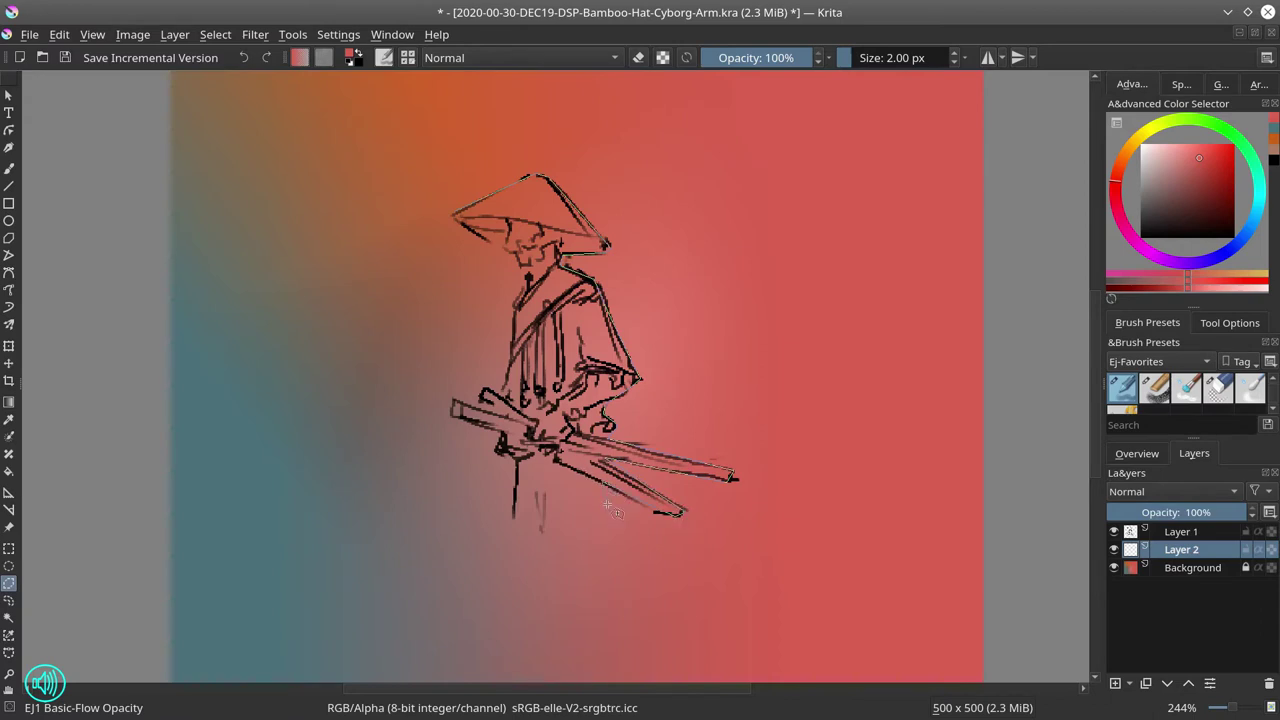
left_click(513, 533)
left_click(452, 418)
left_click(454, 400)
Step: Delete the empty Layer 2
left_click(1180, 567)
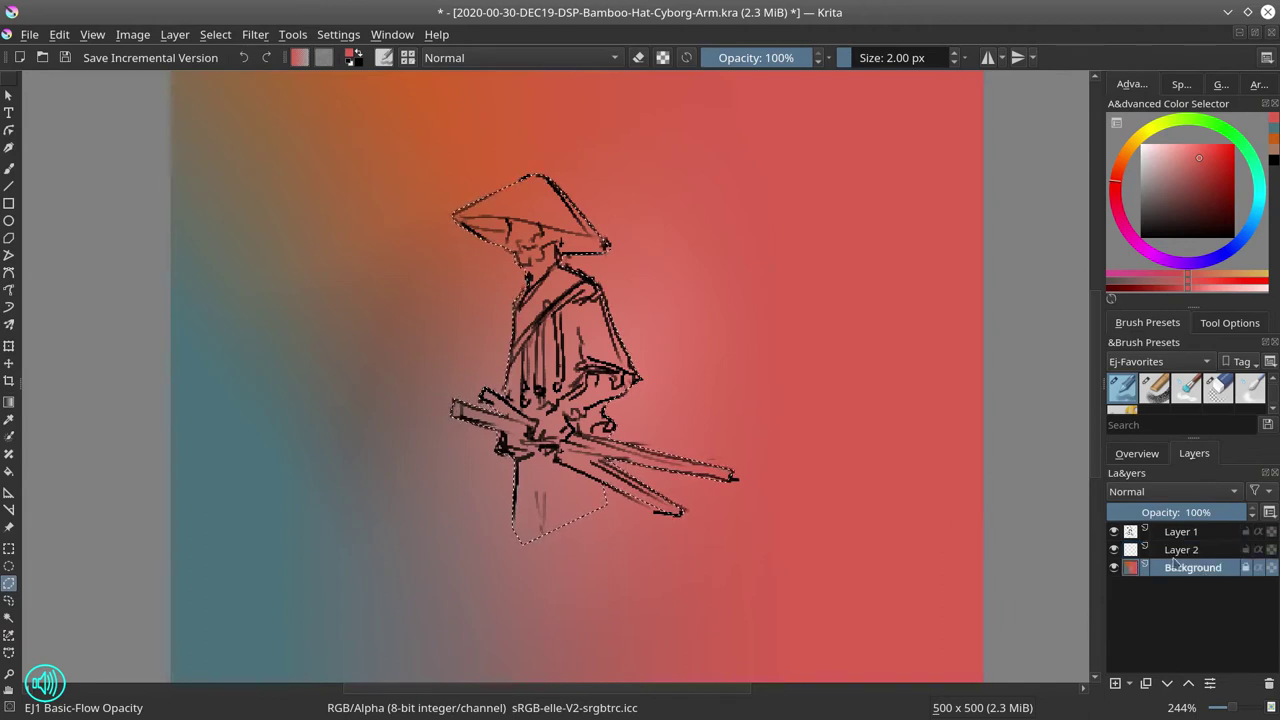
left_click(1222, 555)
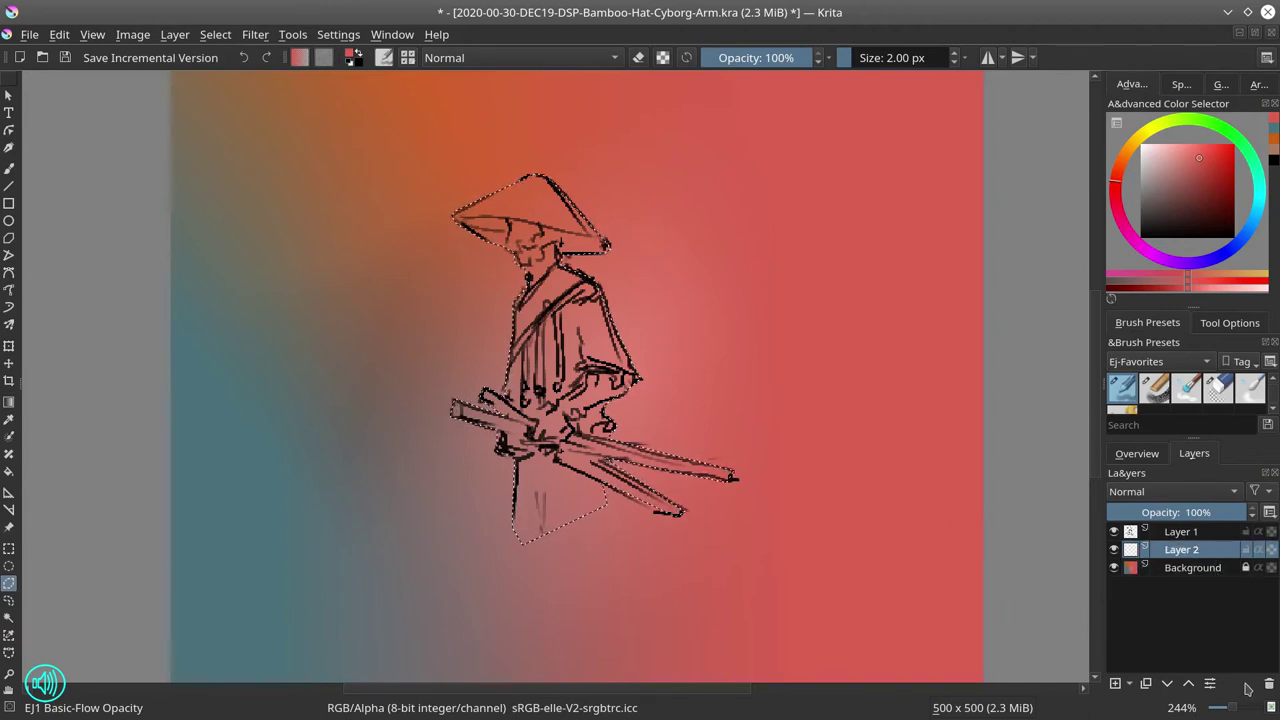
left_click(1269, 683)
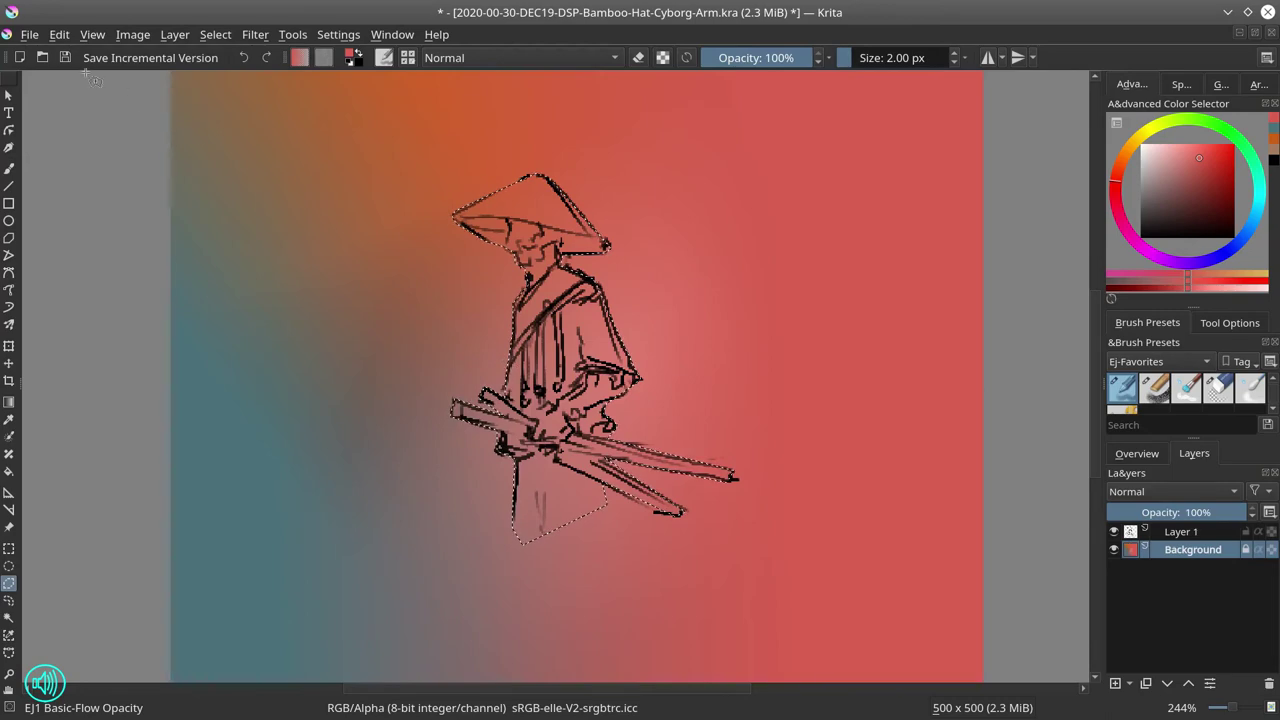
Step: Try pasting a merged copy of the selected figure with the sketch lines still visible
left_click(60, 35)
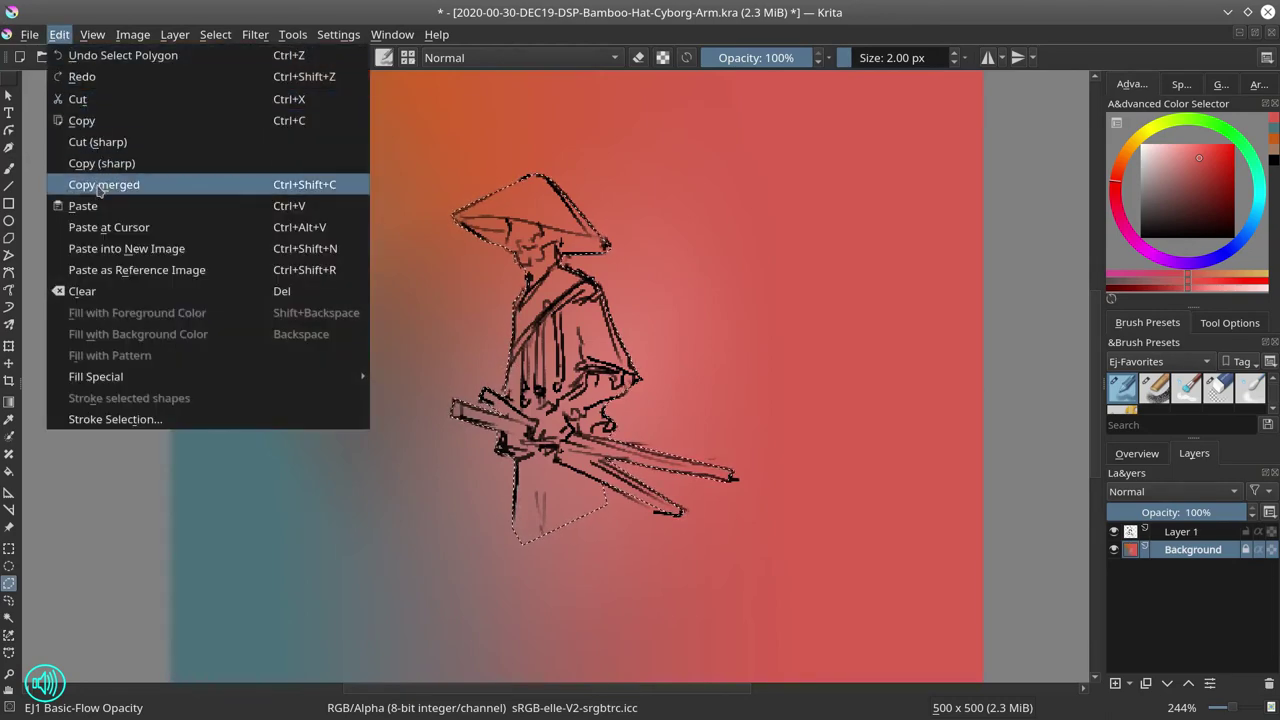
left_click(100, 190)
left_click(60, 35)
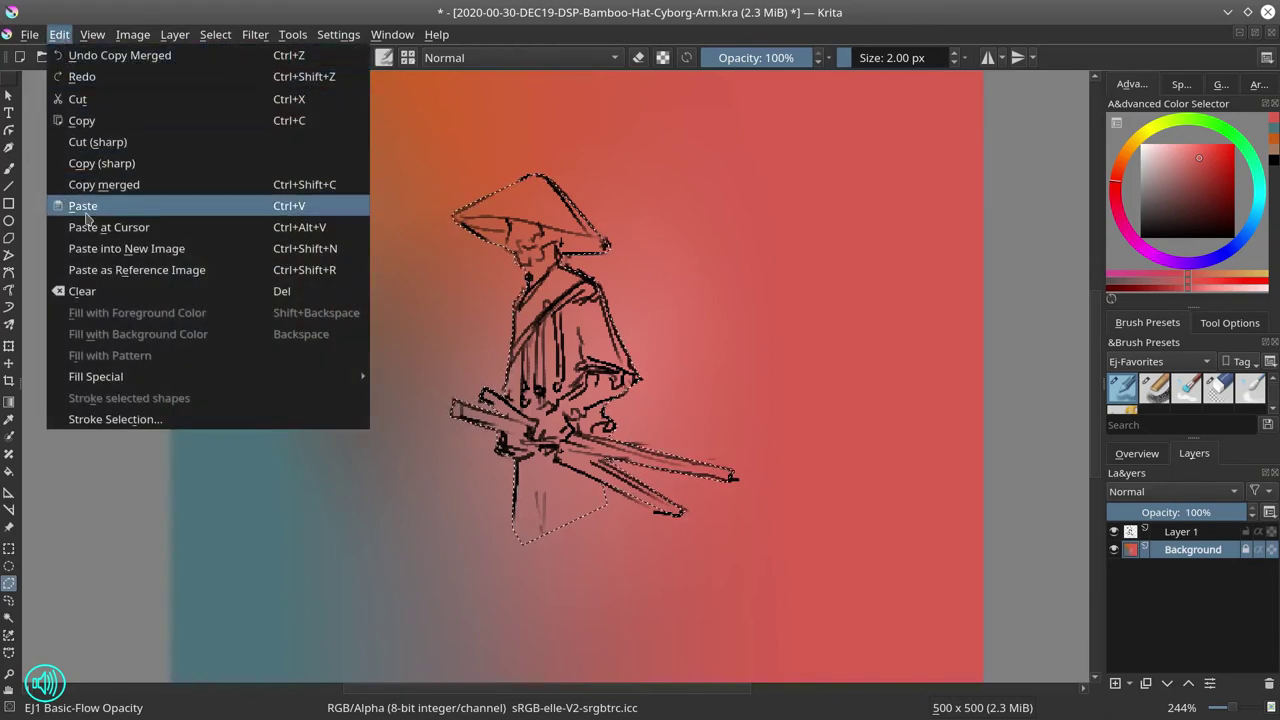
left_click(86, 212)
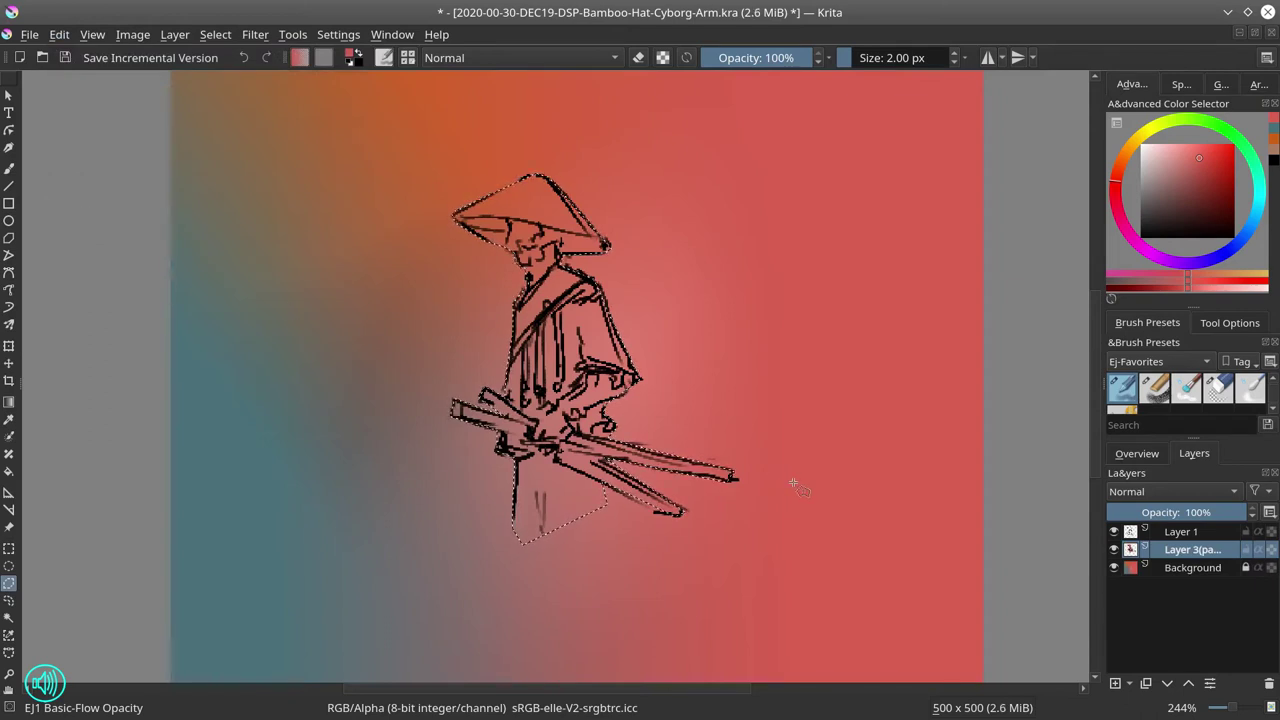
key("ctrl+z")
Step: Paste a merged copy of the selected background area as a new layer, keeping Layer 1 hidden only during the copy
left_click(1112, 531)
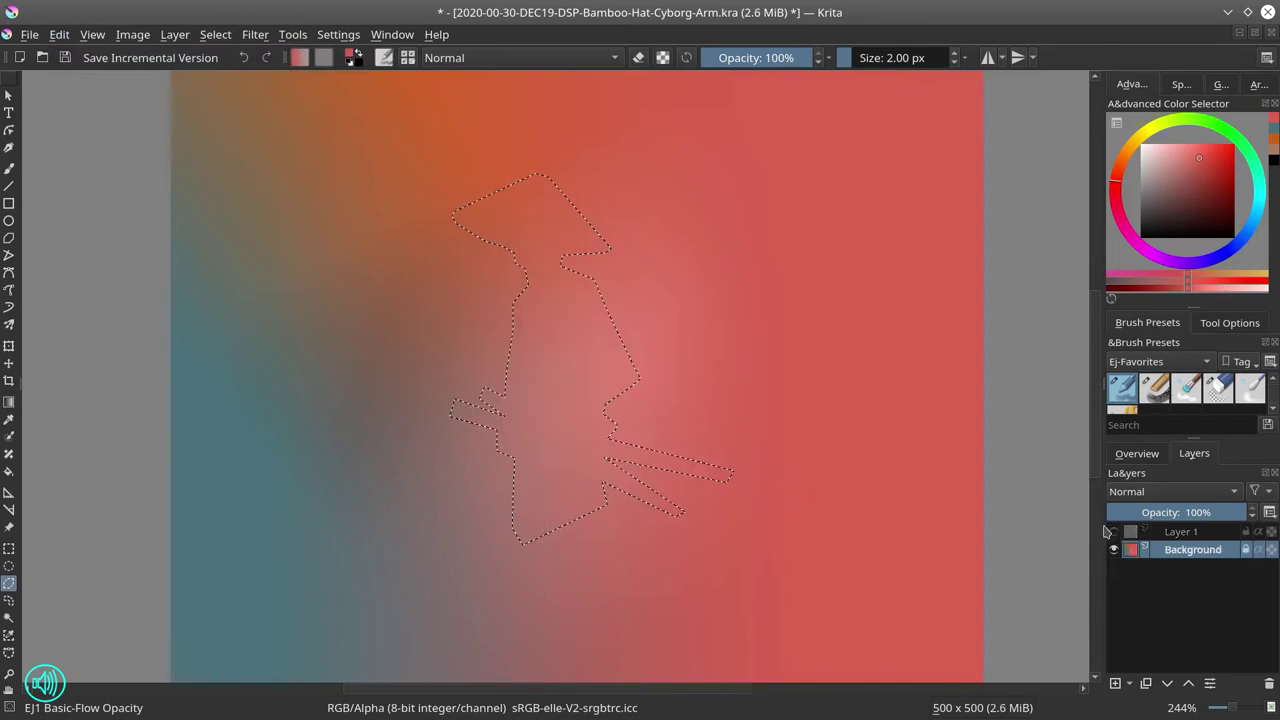
left_click(60, 34)
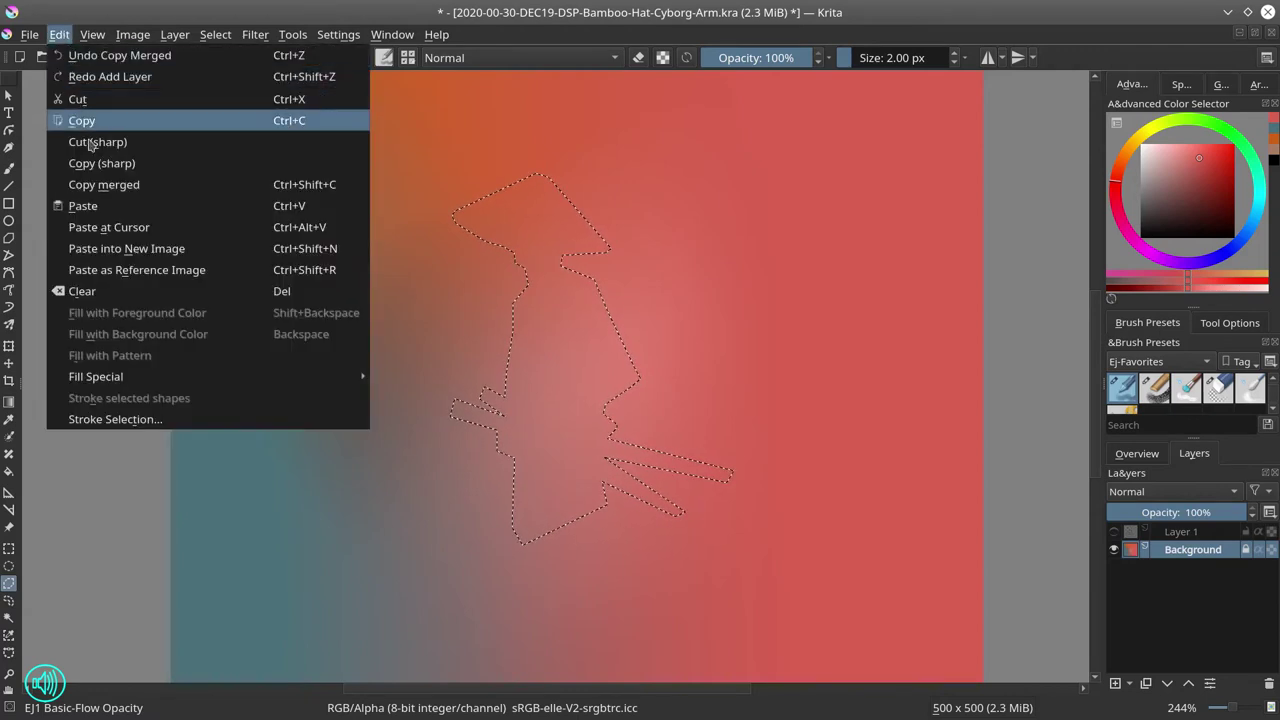
left_click(103, 187)
left_click(60, 34)
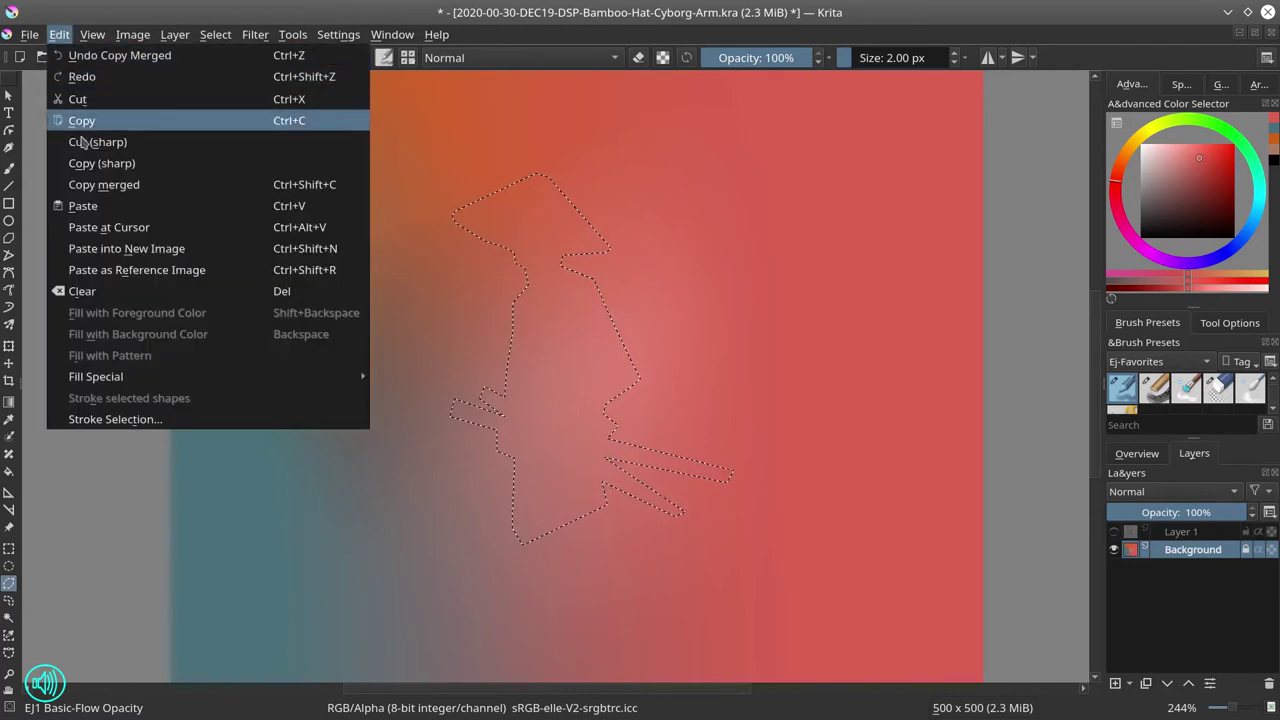
left_click(82, 206)
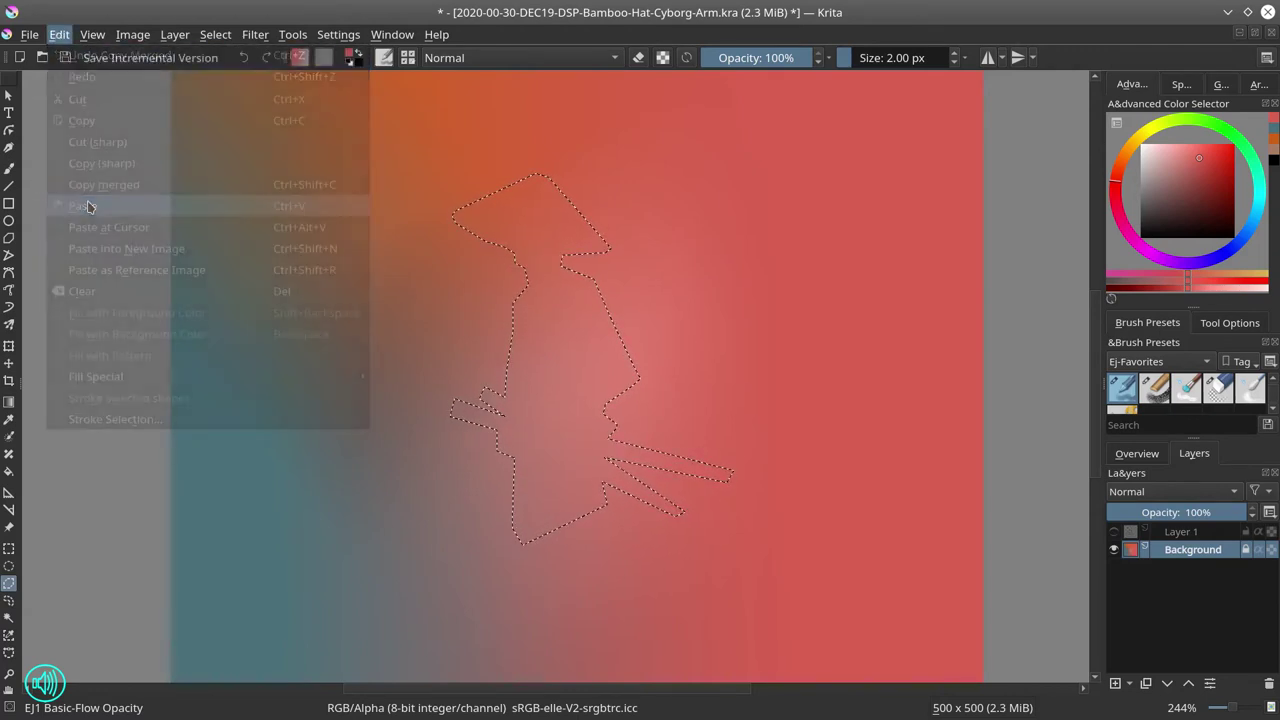
left_click(1114, 532)
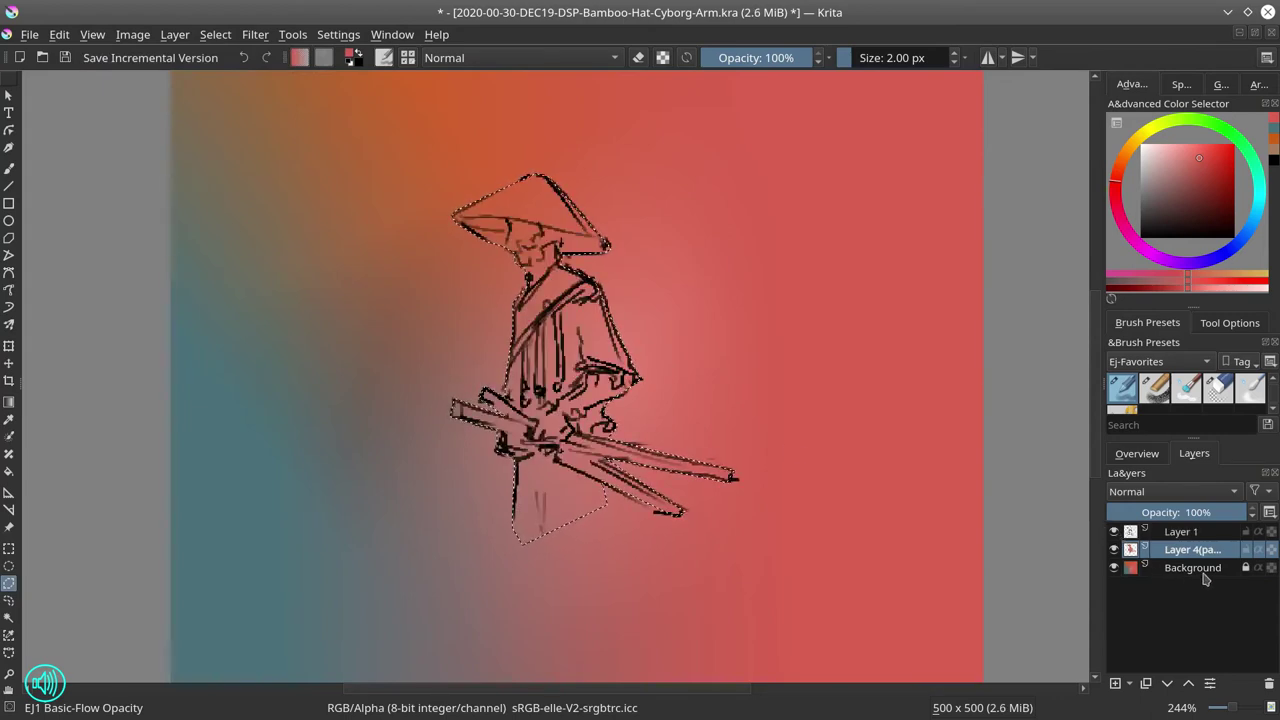
Step: Lock the pasted layer's alpha and clear the selection
mouse_move(1205, 578)
left_click_drag(1268, 563, 1040, 590)
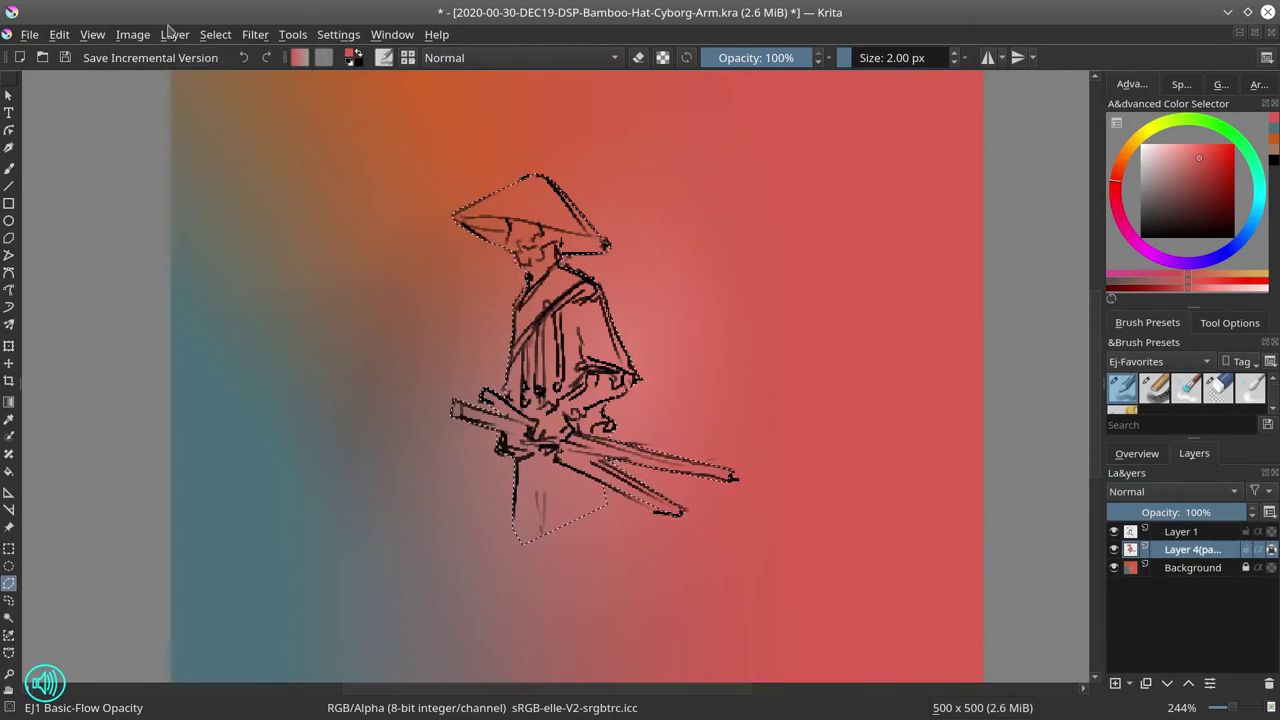
left_click(215, 34)
left_click(241, 77)
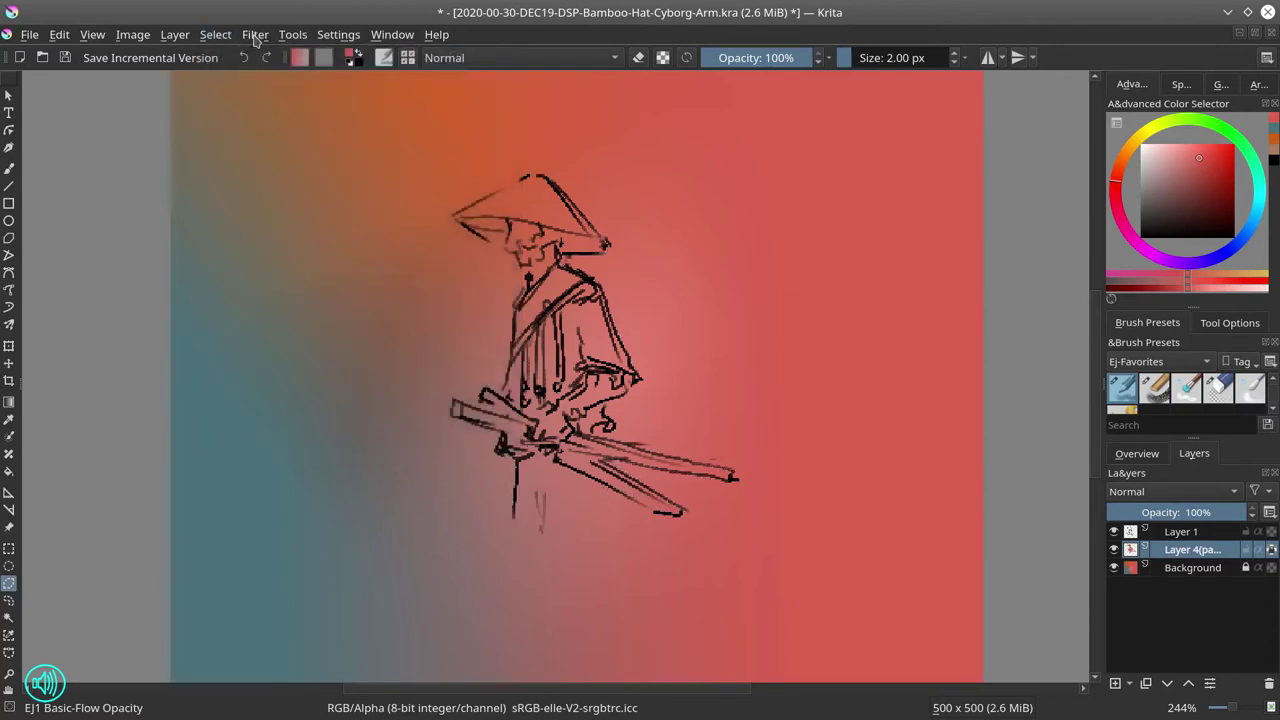
left_click(255, 34)
mouse_move(266, 80)
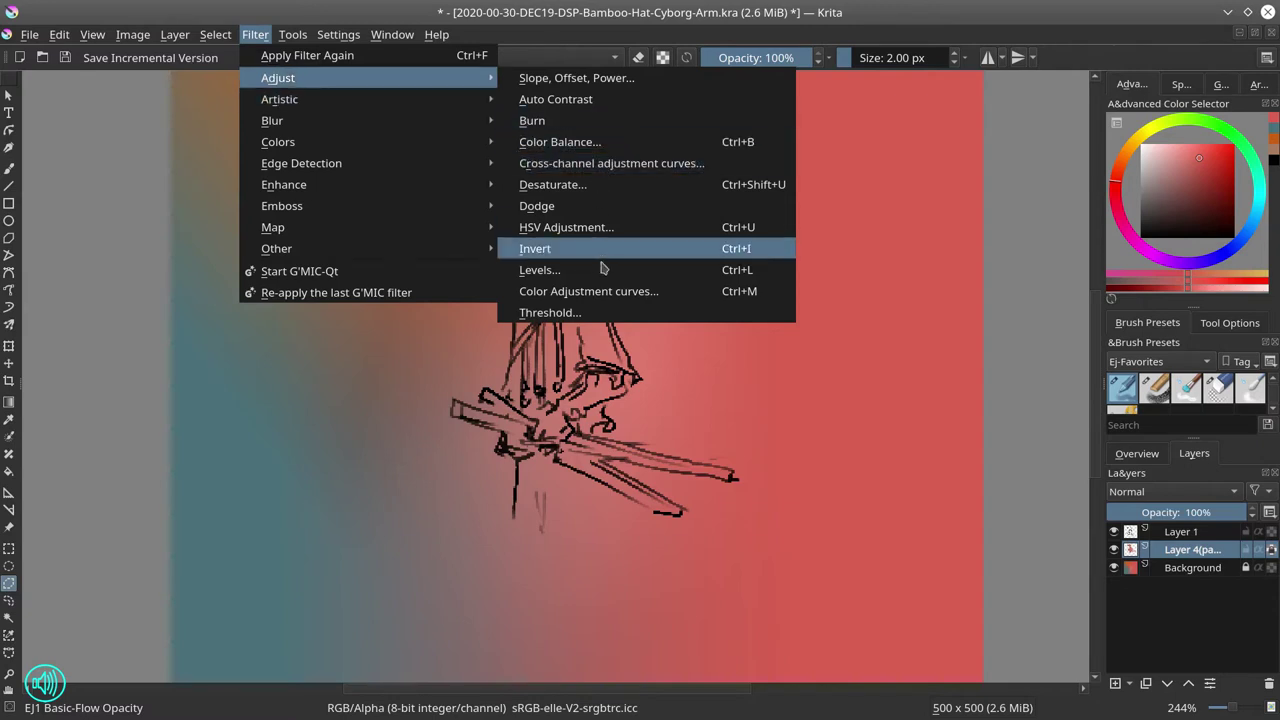
left_click(255, 34)
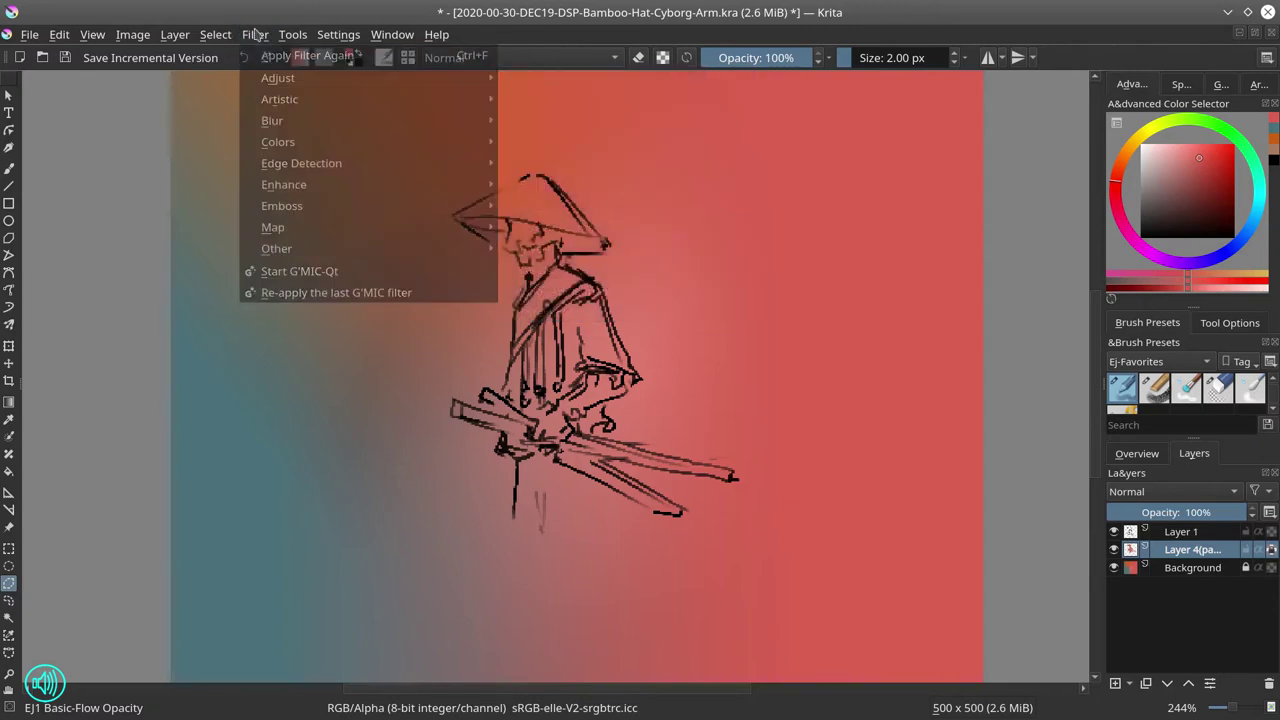
Step: Desaturate the Background layer with an HSV Adjustment of hue 0 and saturation -30
left_click(1219, 571)
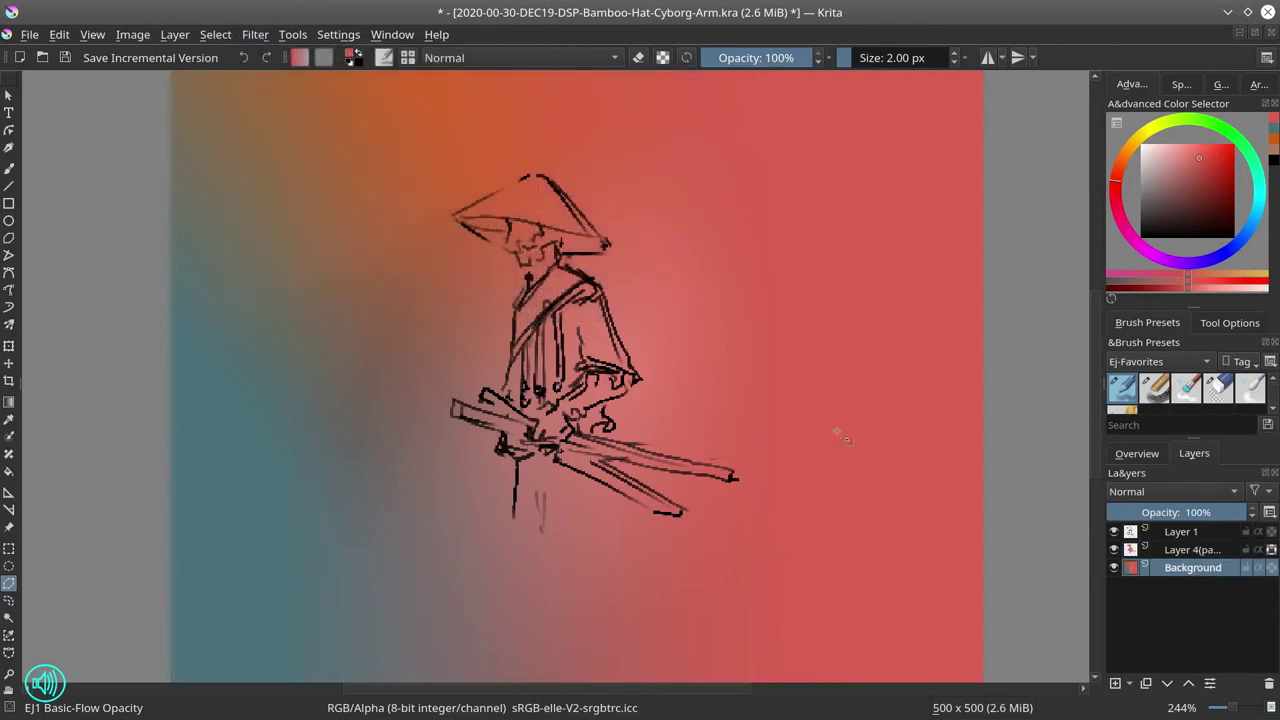
left_click(254, 35)
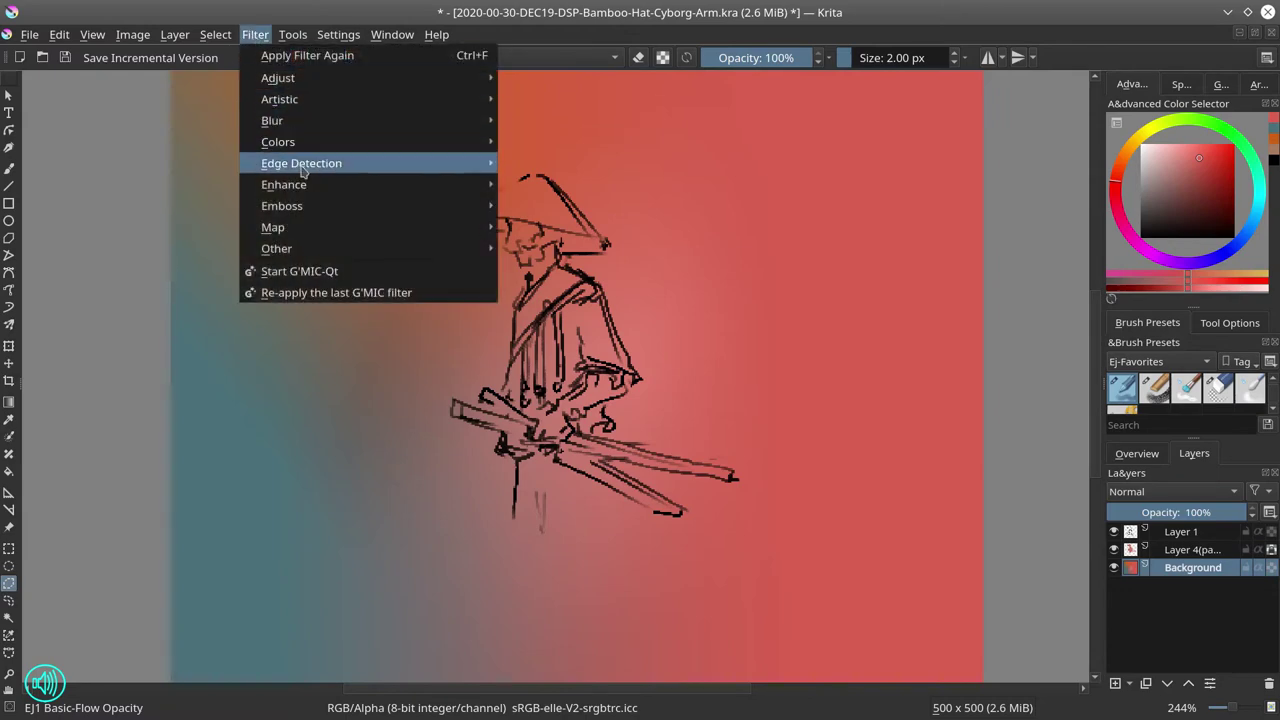
mouse_move(300, 78)
left_click(540, 227)
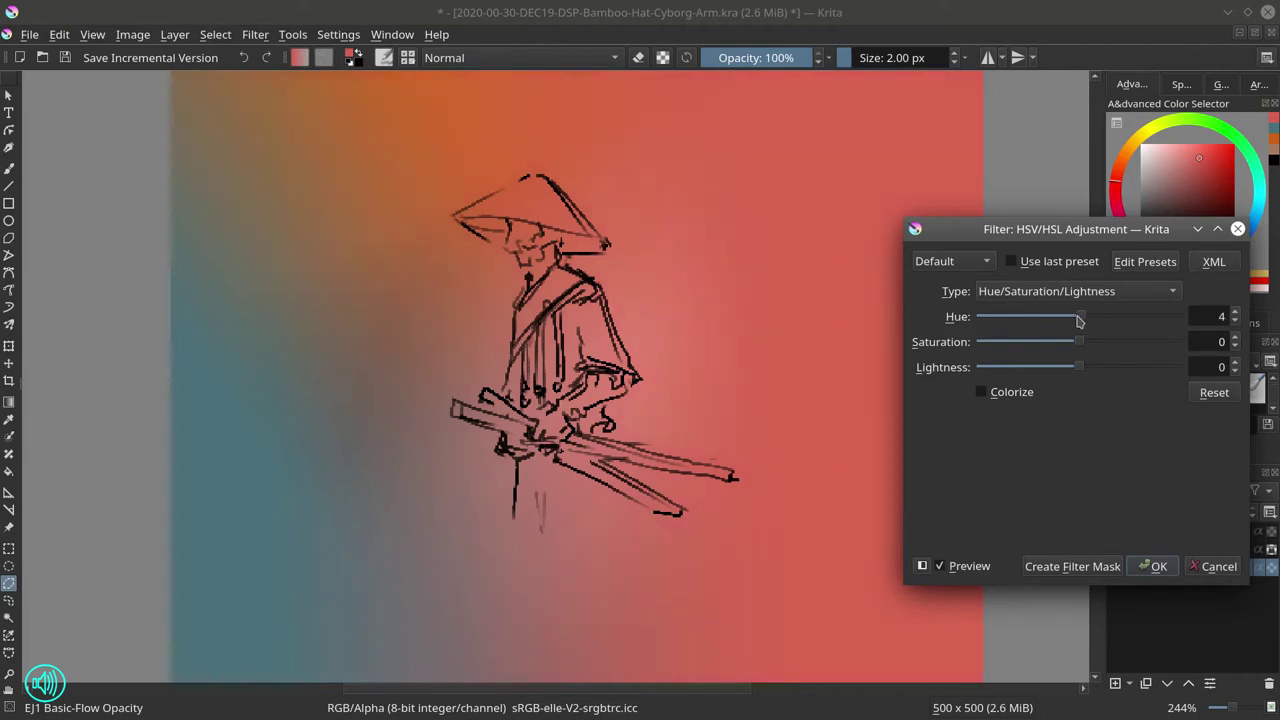
mouse_move(1079, 320)
left_mouse_down()
mouse_move(968, 320)
mouse_move(1076, 330)
left_mouse_up()
left_click_drag(1080, 350, 1051, 344)
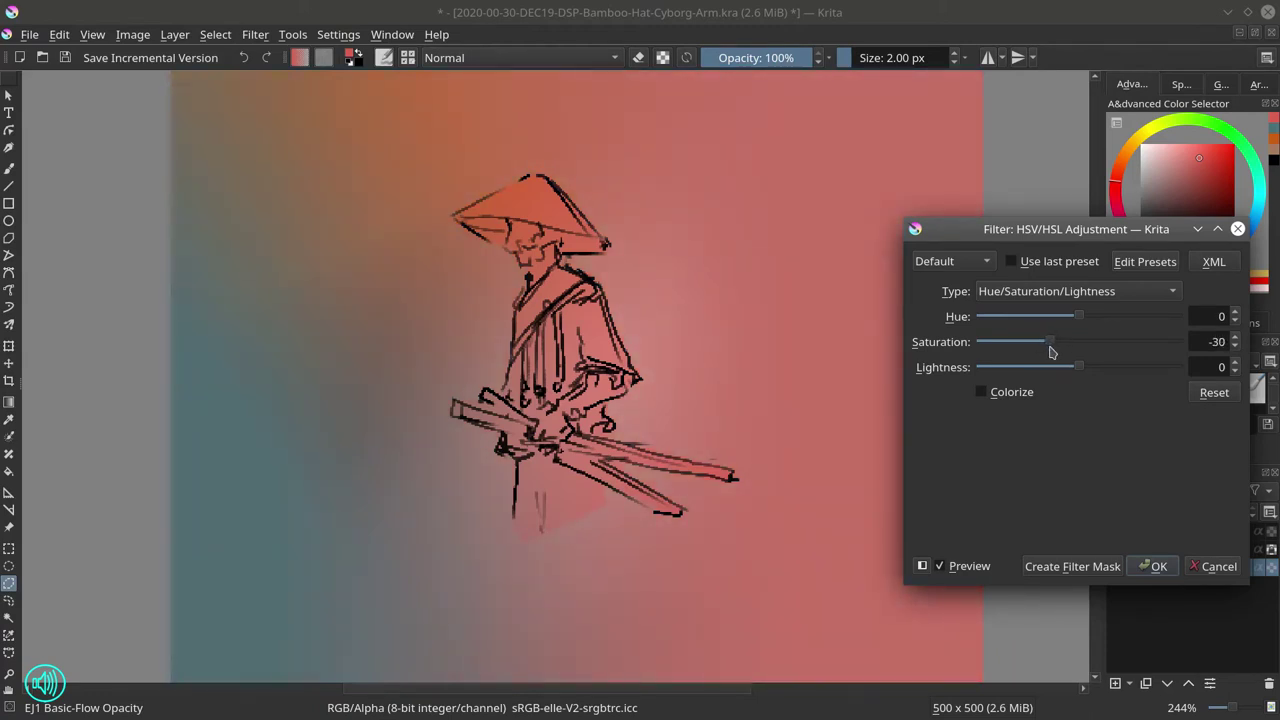
left_click(1155, 566)
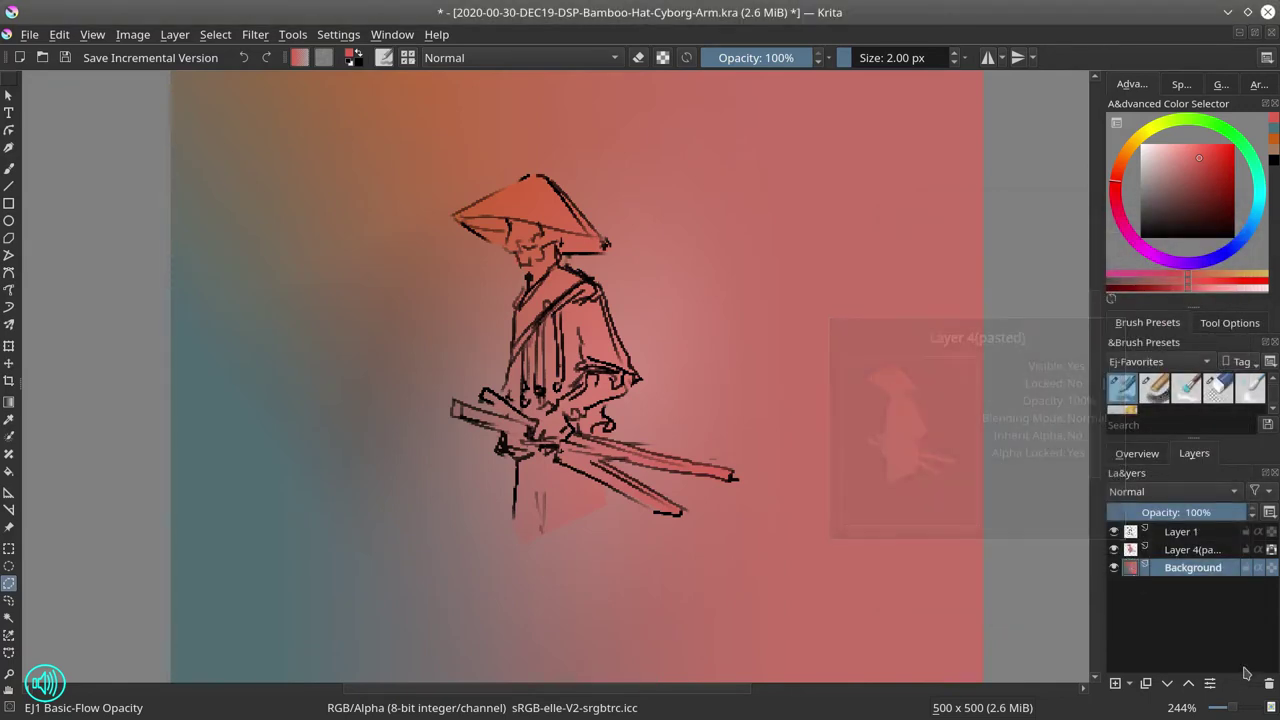
Step: Darken the pasted silhouette layer with Color Adjustment curves, placing a midpoint at input 115, output 40 and lowering the white point to output 212
left_click(1222, 553)
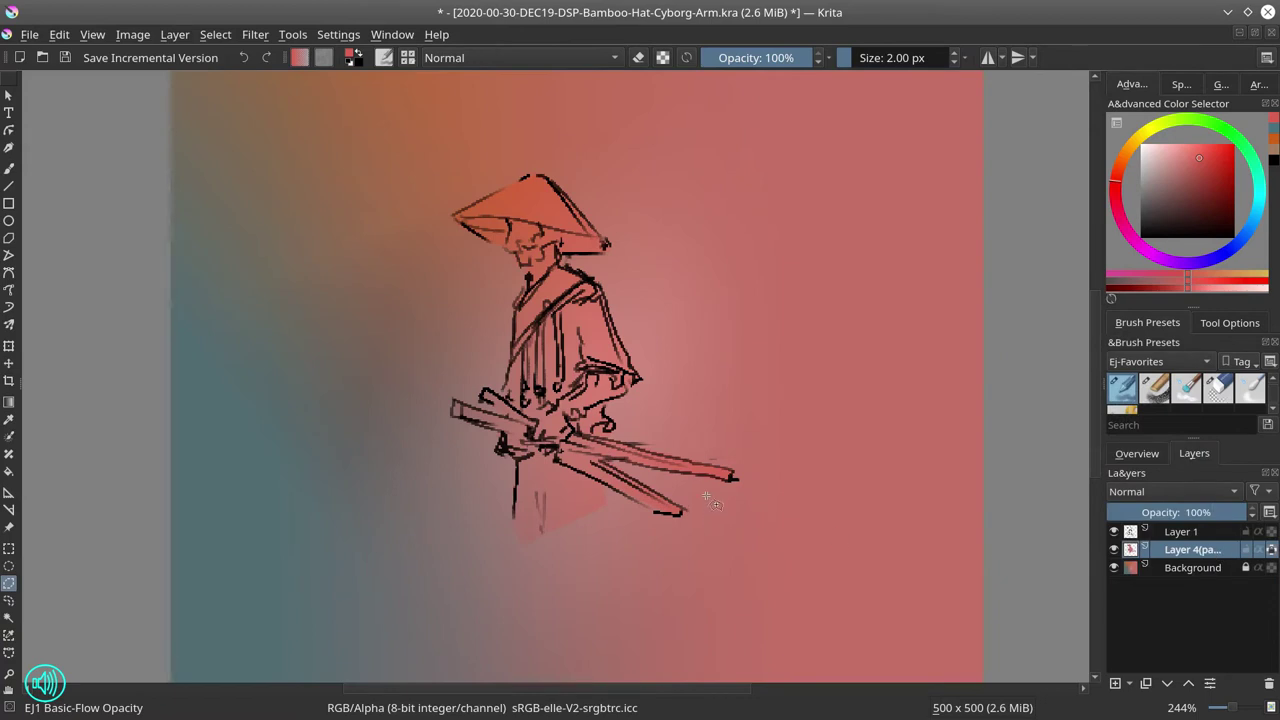
left_click(257, 35)
mouse_move(400, 78)
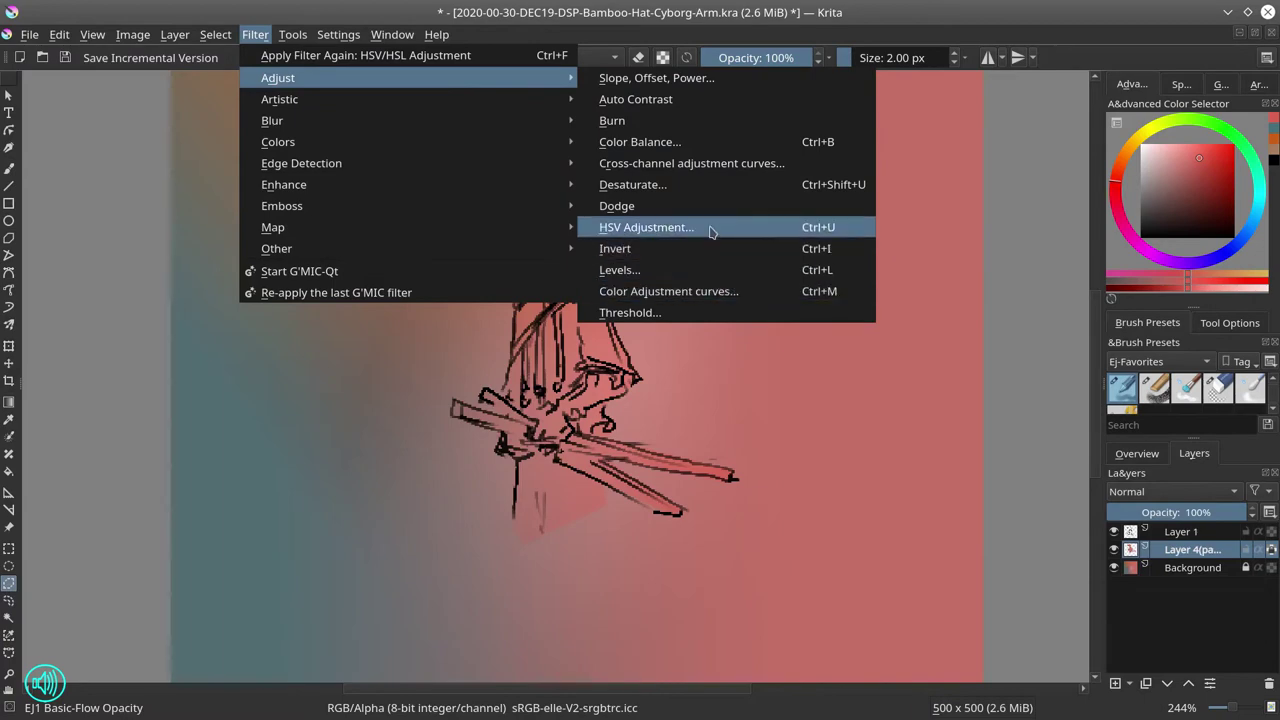
left_click(714, 290)
left_click_drag(1040, 421, 1059, 449)
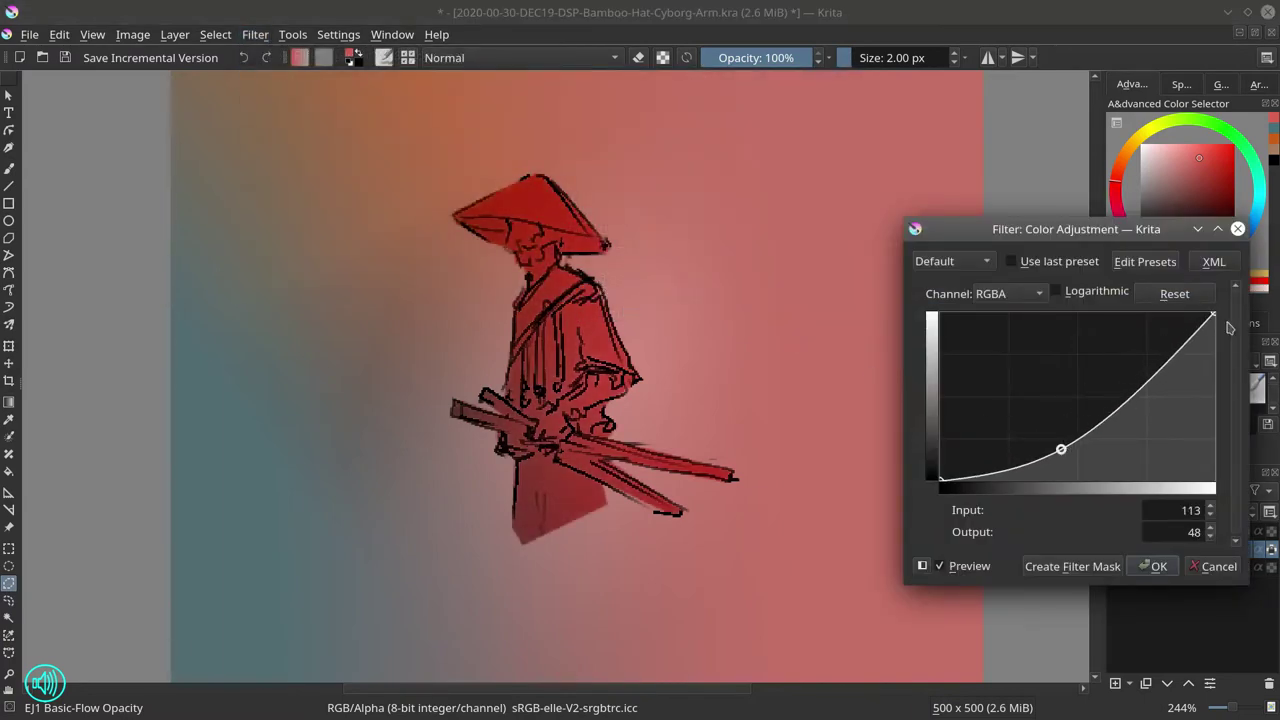
mouse_move(1214, 316)
left_mouse_down()
mouse_move(1220, 354)
mouse_move(1216, 341)
left_mouse_up()
left_click_drag(1162, 393, 1240, 478)
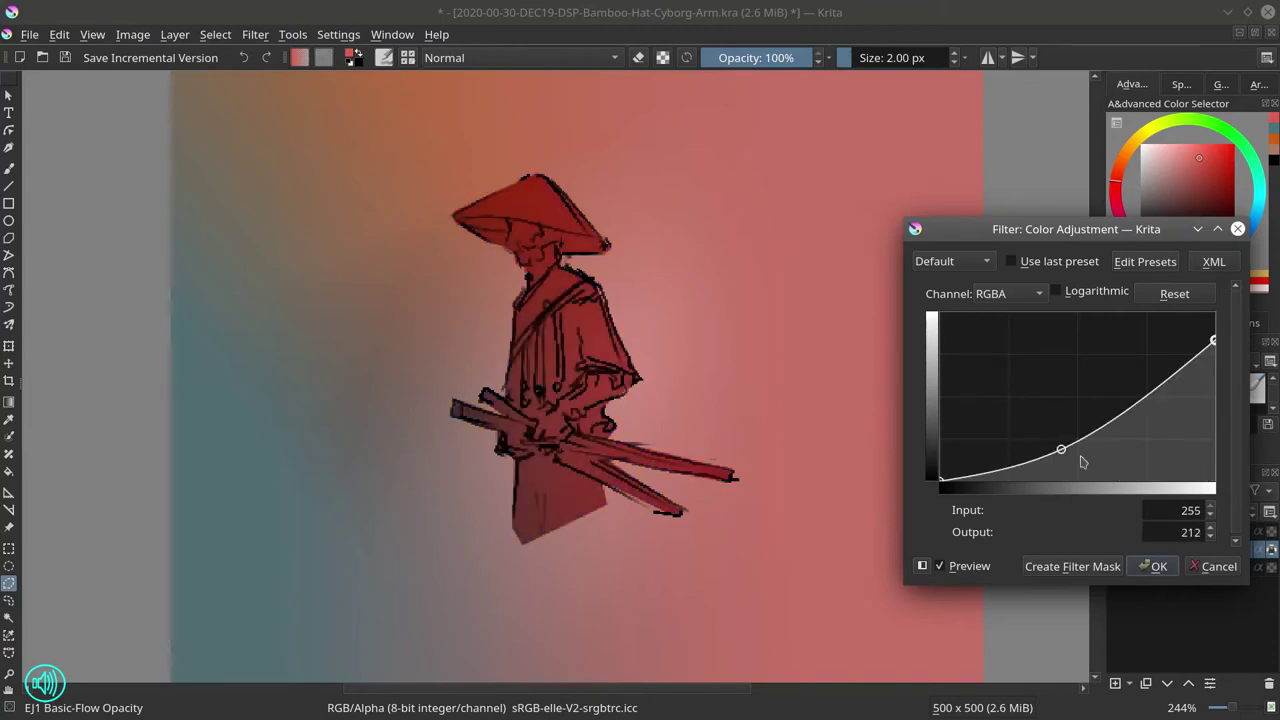
left_click_drag(1063, 449, 1065, 455)
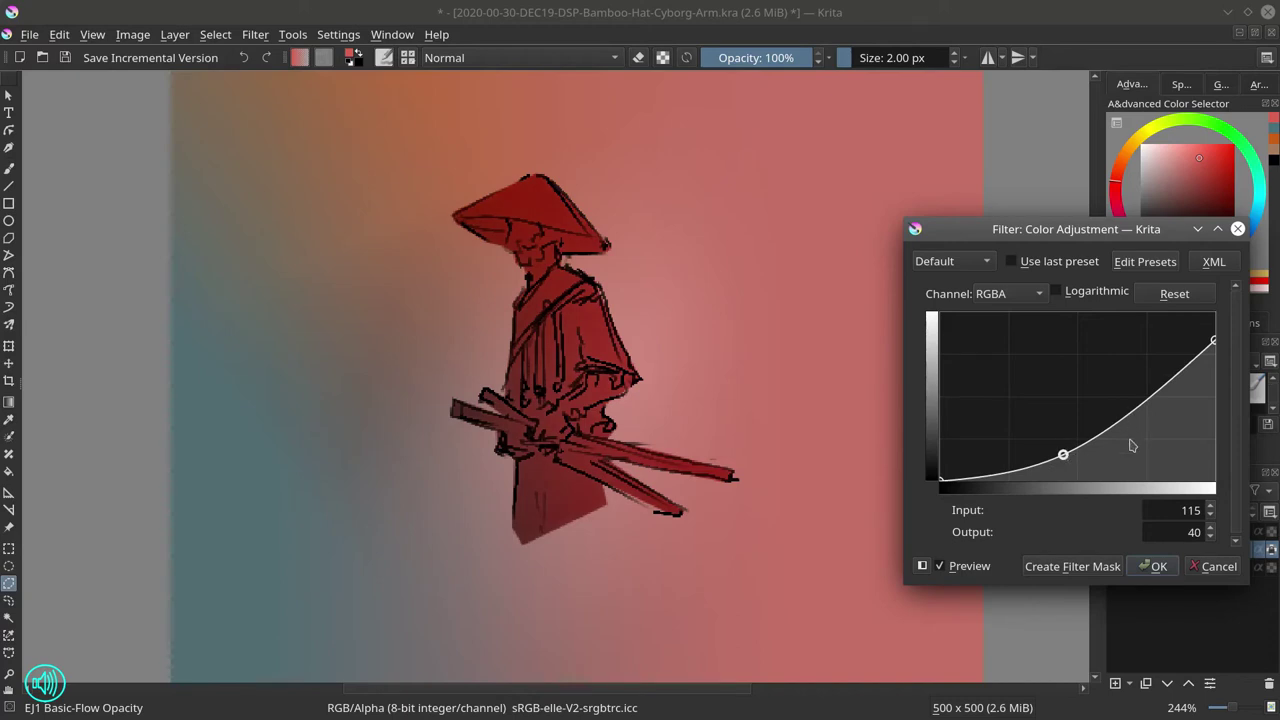
left_click(1155, 566)
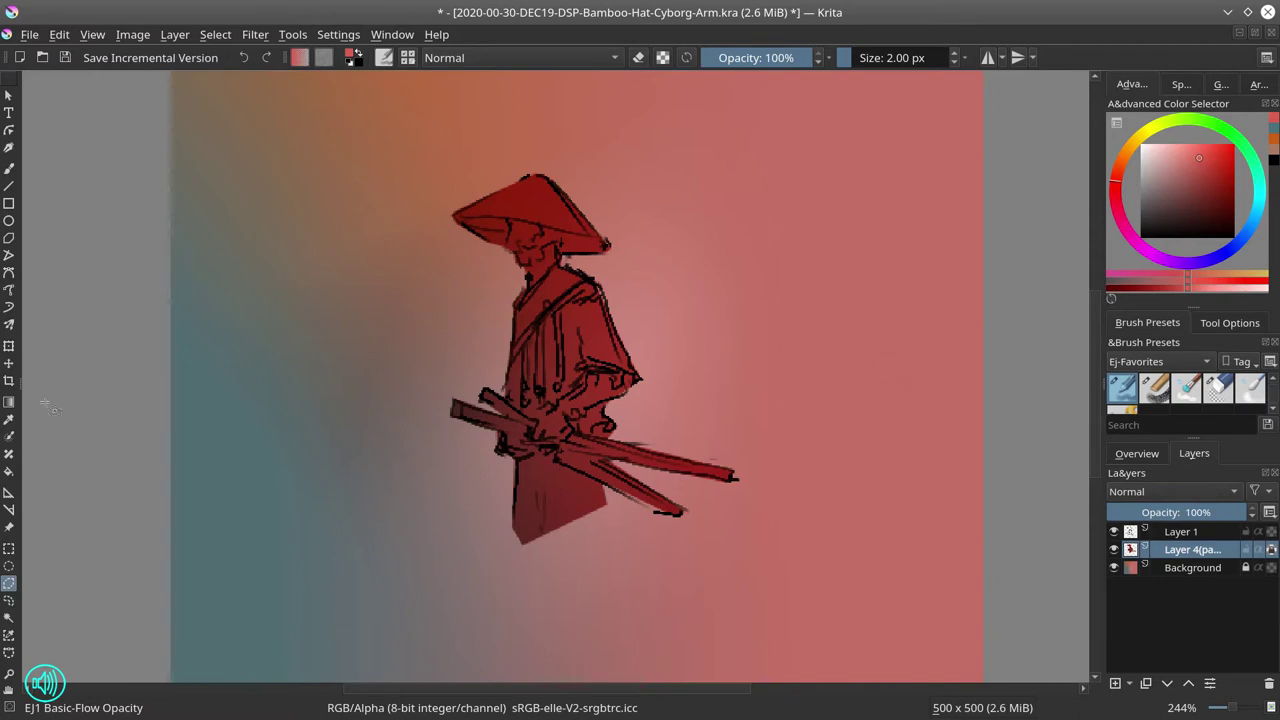
Step: Paint dark blue shapes under the hat's brim on the silhouette layer with the EJ7-Shapes Mecha brush at 43.80 px
left_click(9, 168)
left_click(1129, 407)
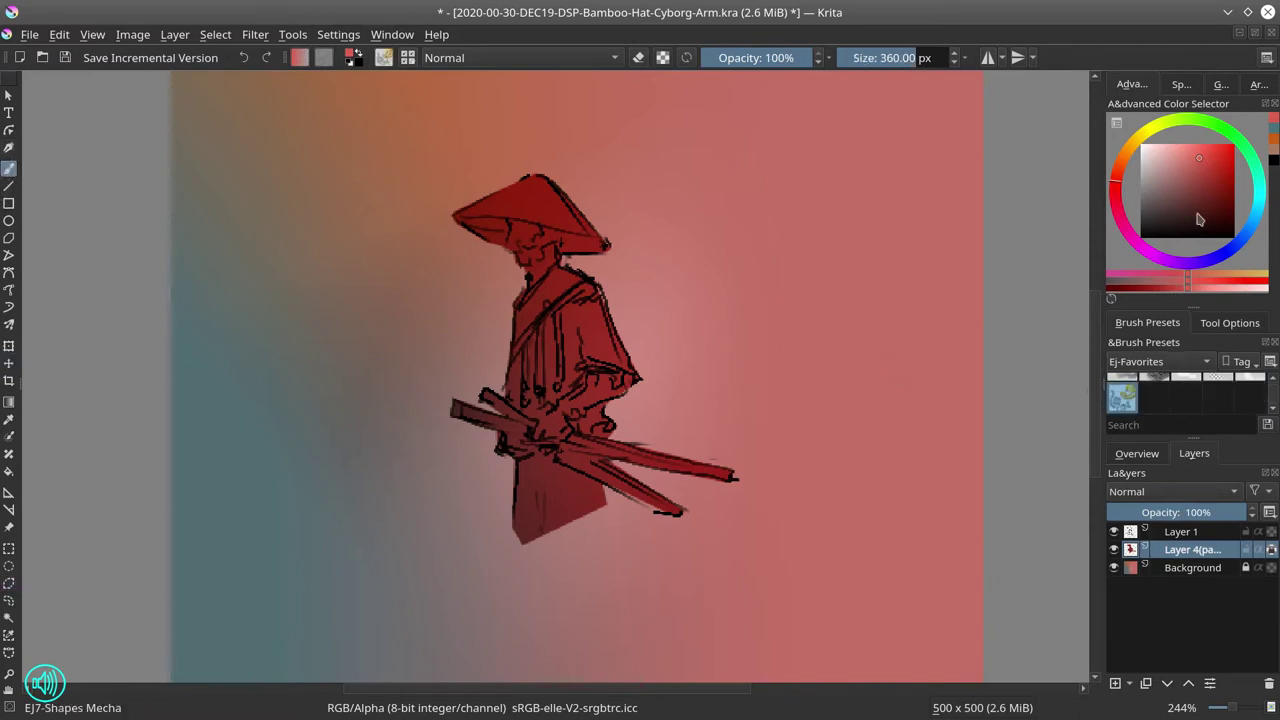
left_click(1204, 206)
left_click(1224, 250)
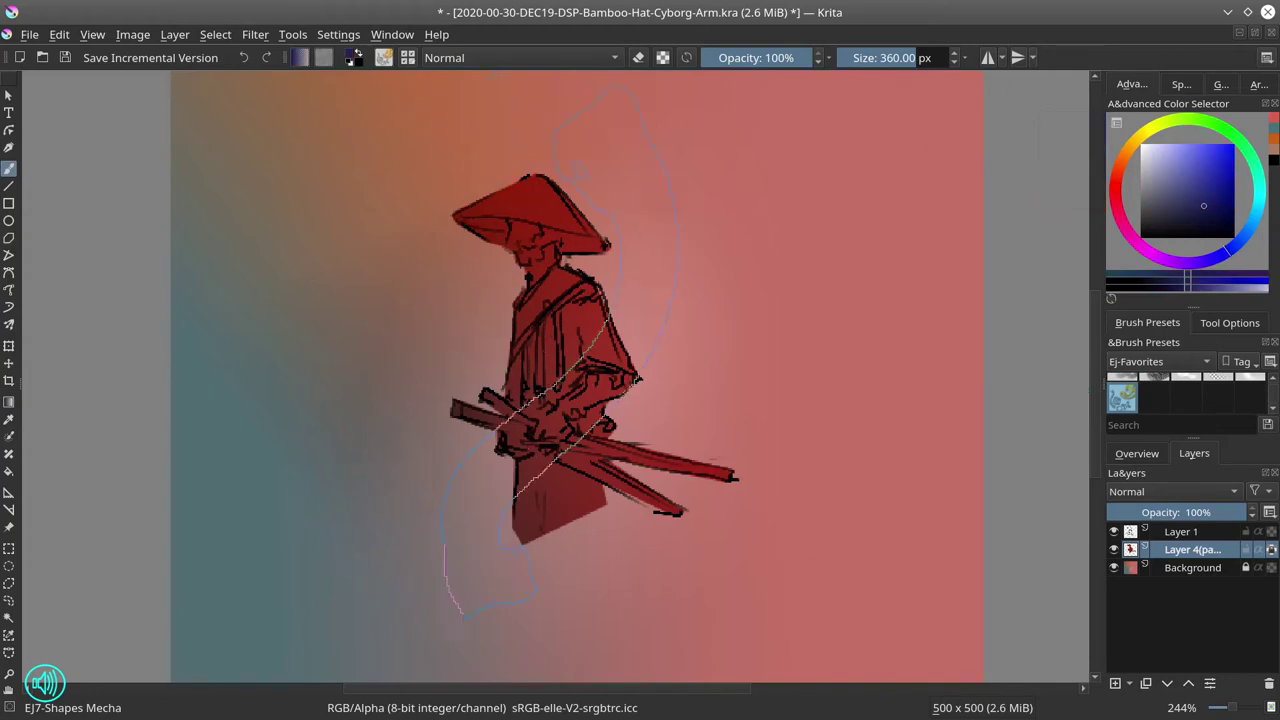
left_click_drag(596, 328, 386, 328, "shift")
left_click_drag(606, 222, 510, 192)
mouse_move(535, 238)
left_mouse_down()
mouse_move(488, 219)
mouse_move(550, 240)
mouse_move(528, 238)
mouse_move(592, 240)
left_mouse_up()
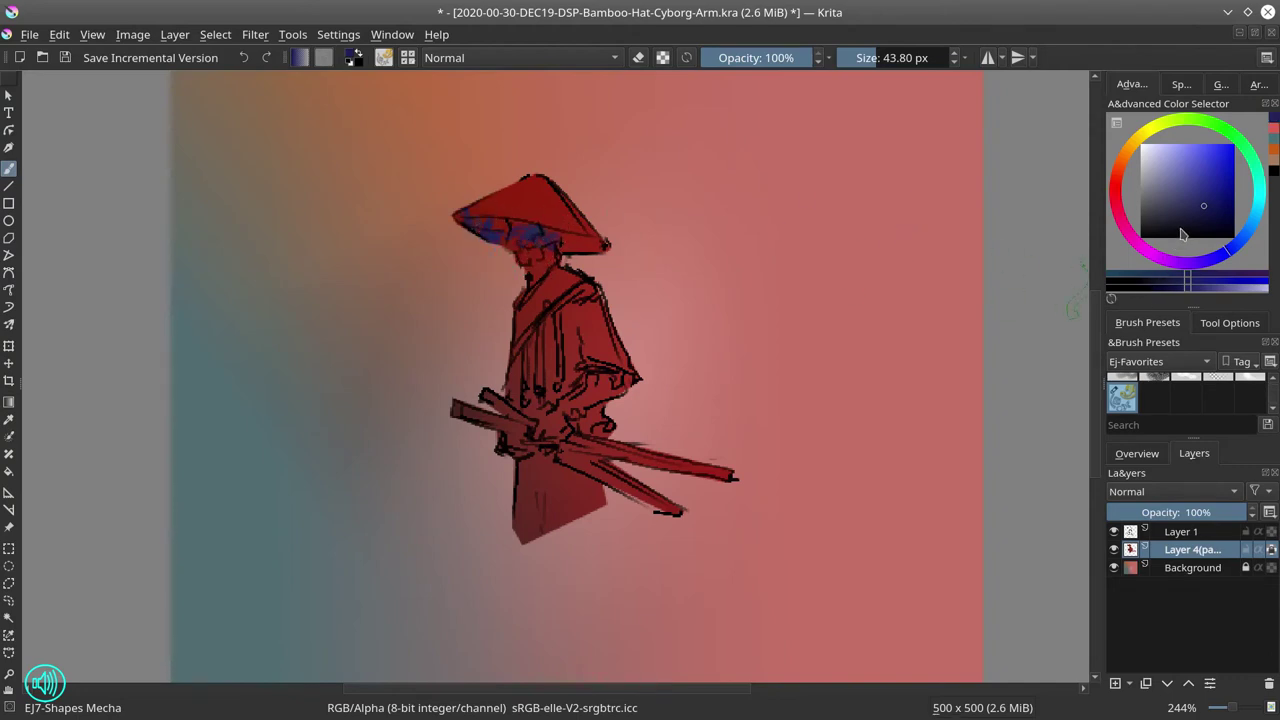
Step: Add shapes in a darker, greyer blue to the hat brim and forearm, reducing the brush to 30.71 px
left_click(1181, 214)
mouse_move(534, 234)
left_mouse_down()
mouse_move(502, 222)
mouse_move(588, 238)
left_mouse_up()
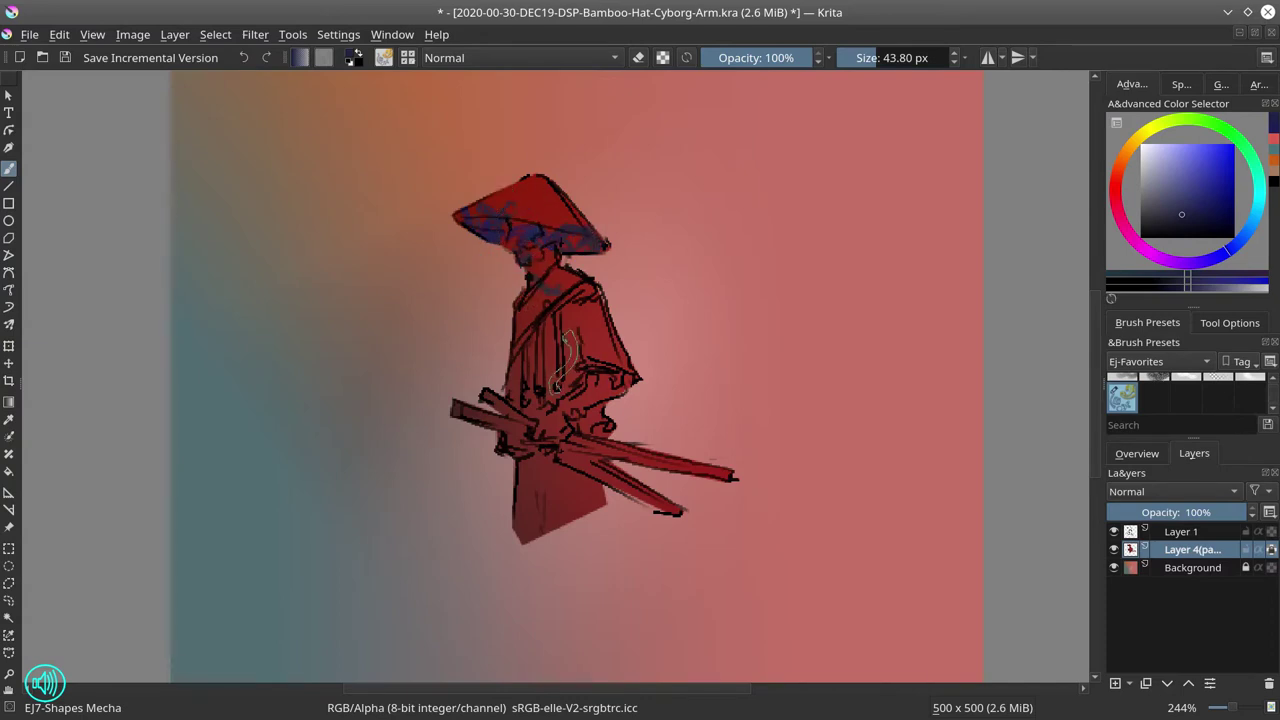
mouse_move(574, 411)
left_mouse_down("shift")
mouse_move(588, 411)
mouse_move(542, 411)
mouse_move(558, 410)
left_mouse_up("shift")
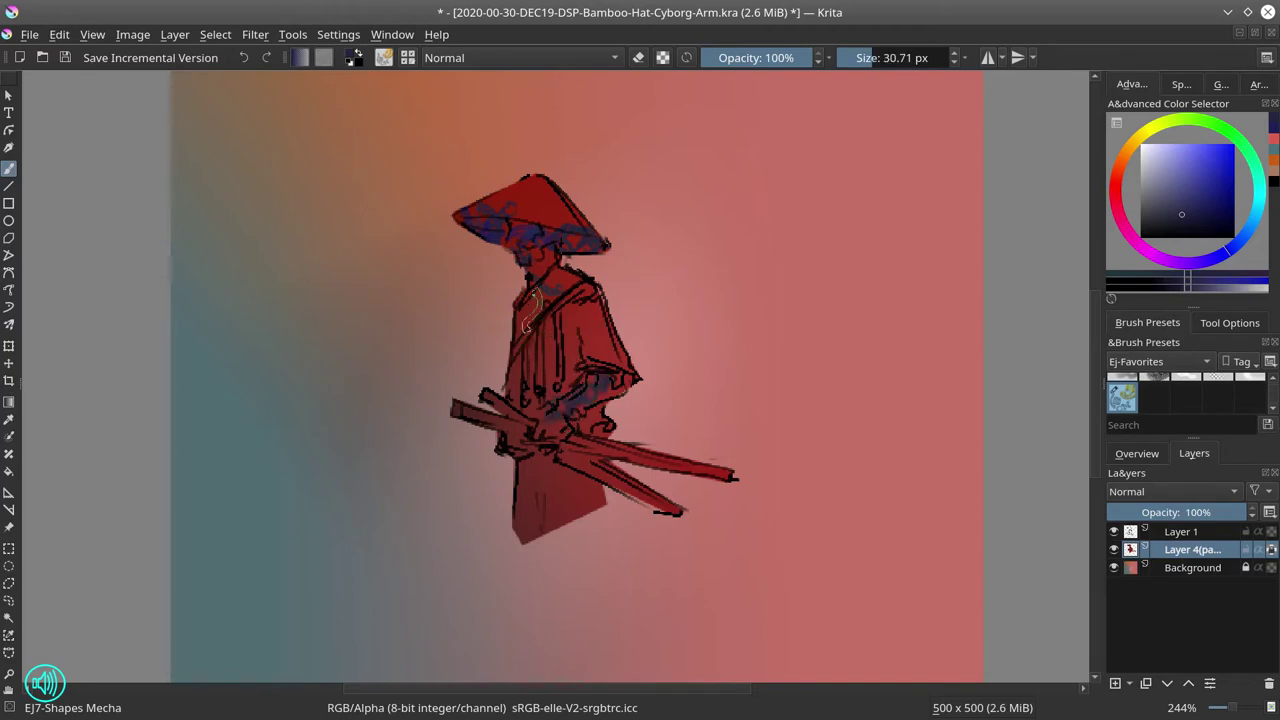
left_click_drag(530, 310, 524, 332)
key("ctrl+z")
Step: Undo the greyish blue forearm shapes and paint dark muted red shapes across the robe, enlarging the brush to 48.56 px
left_click(1259, 200)
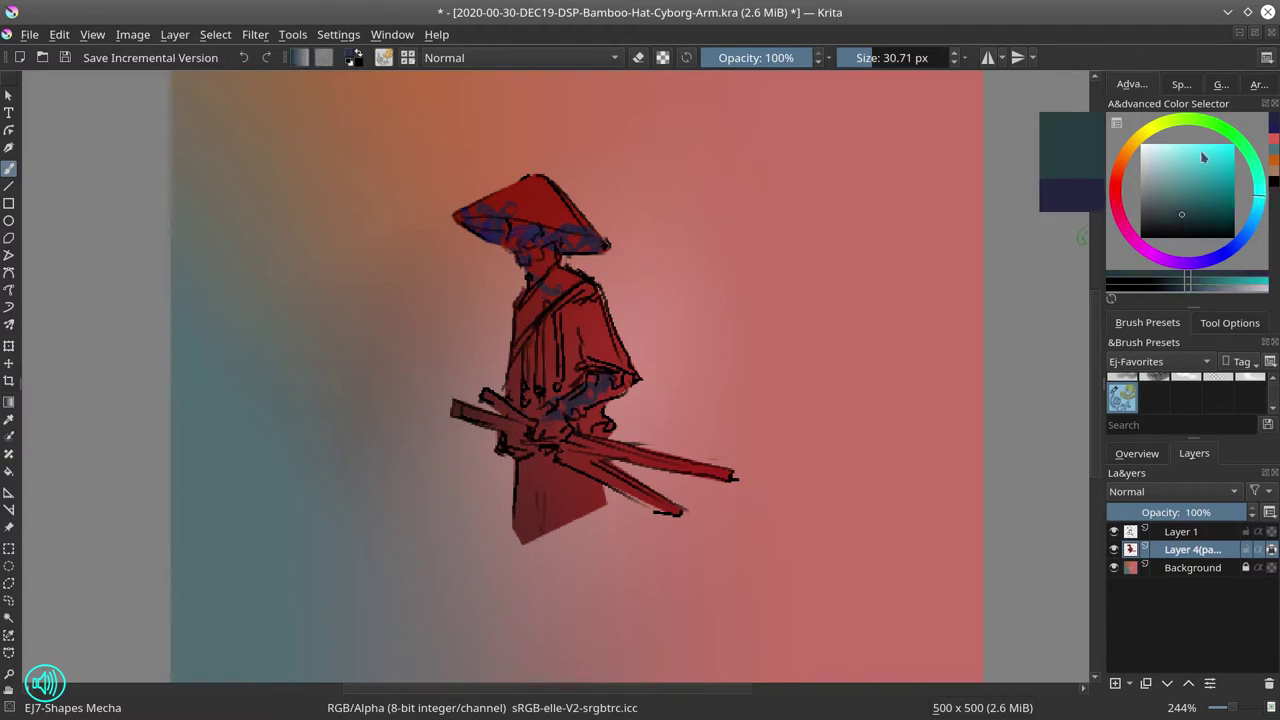
mouse_move(553, 283)
left_mouse_down()
mouse_move(522, 357)
mouse_move(547, 323)
mouse_move(545, 388)
left_mouse_up()
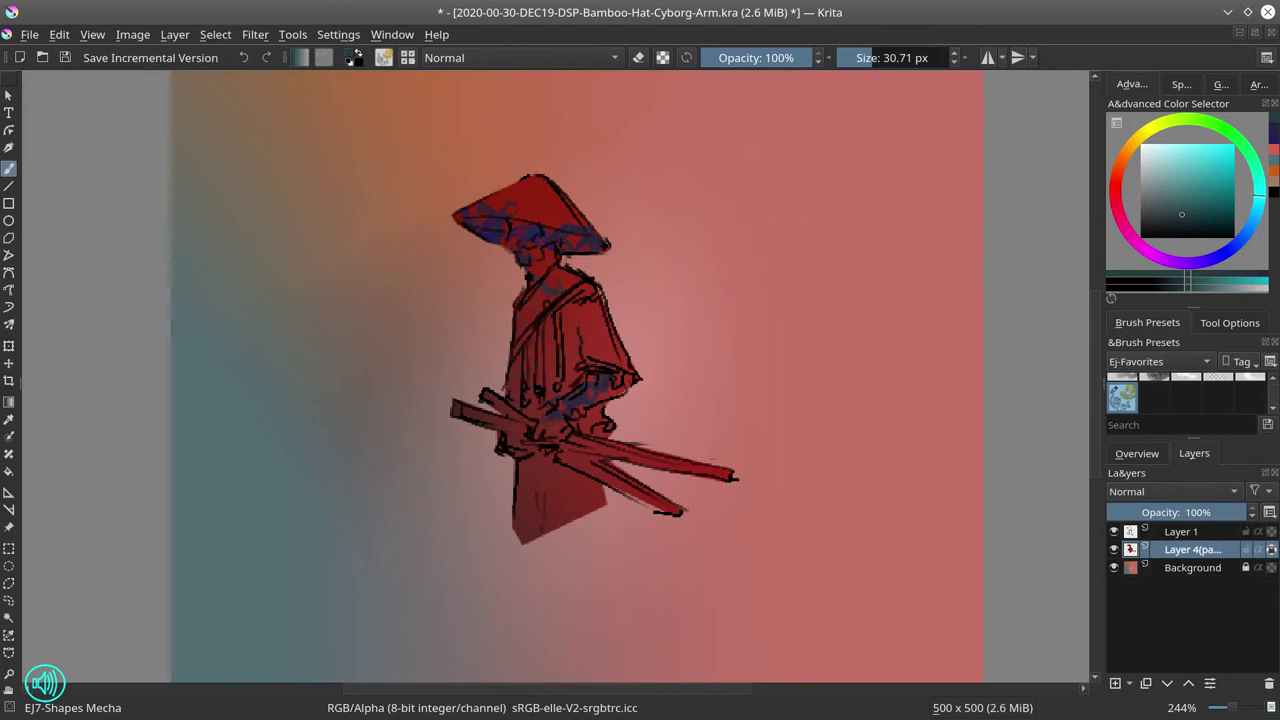
key("ctrl+z")
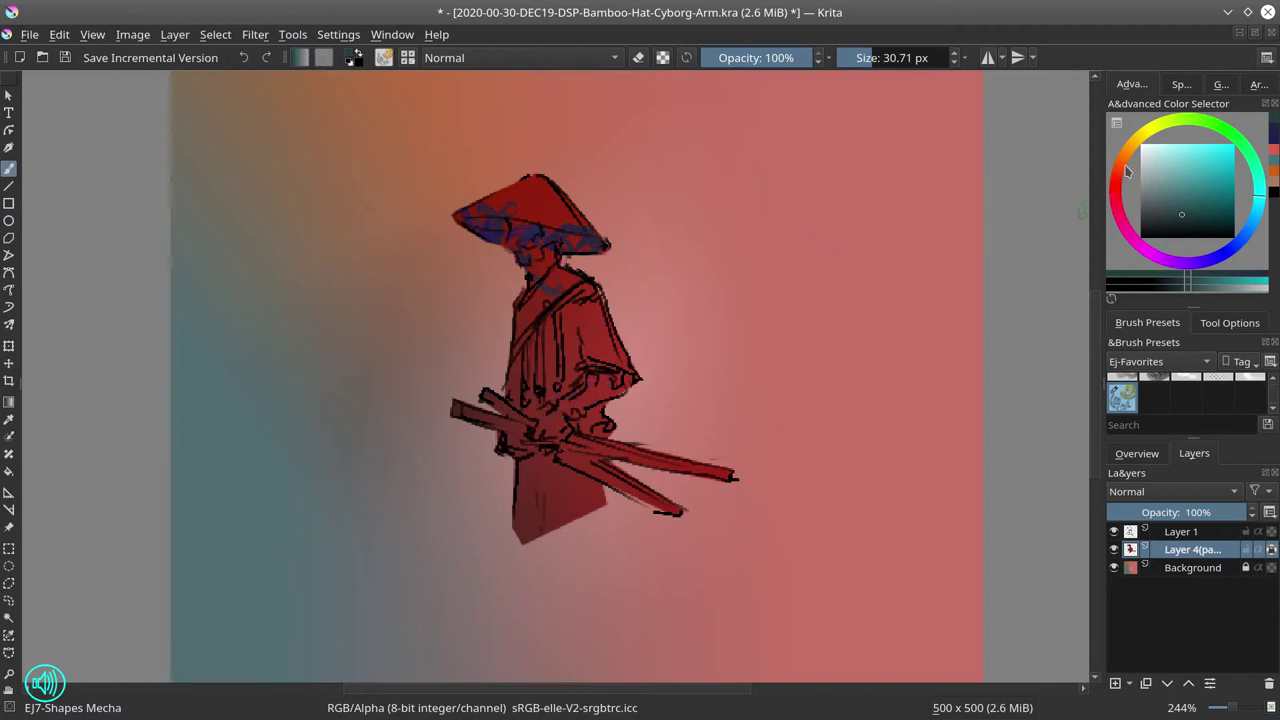
left_click(1118, 196)
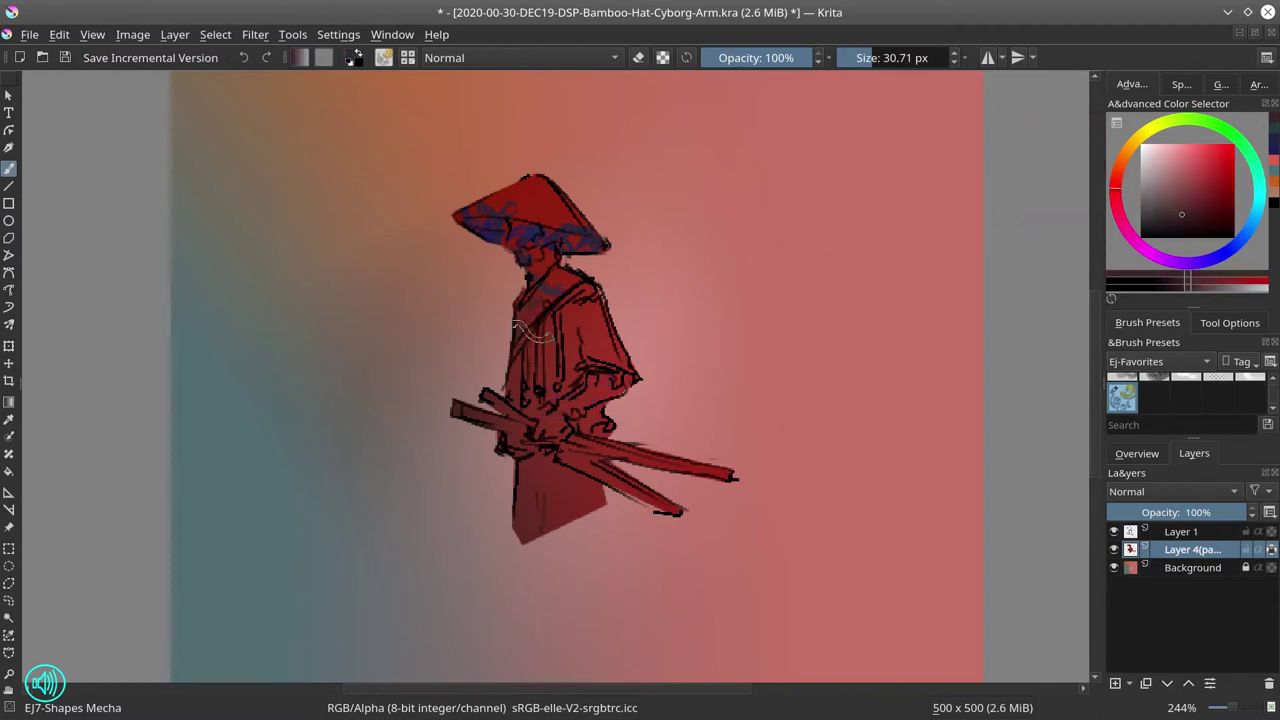
left_click(1195, 203)
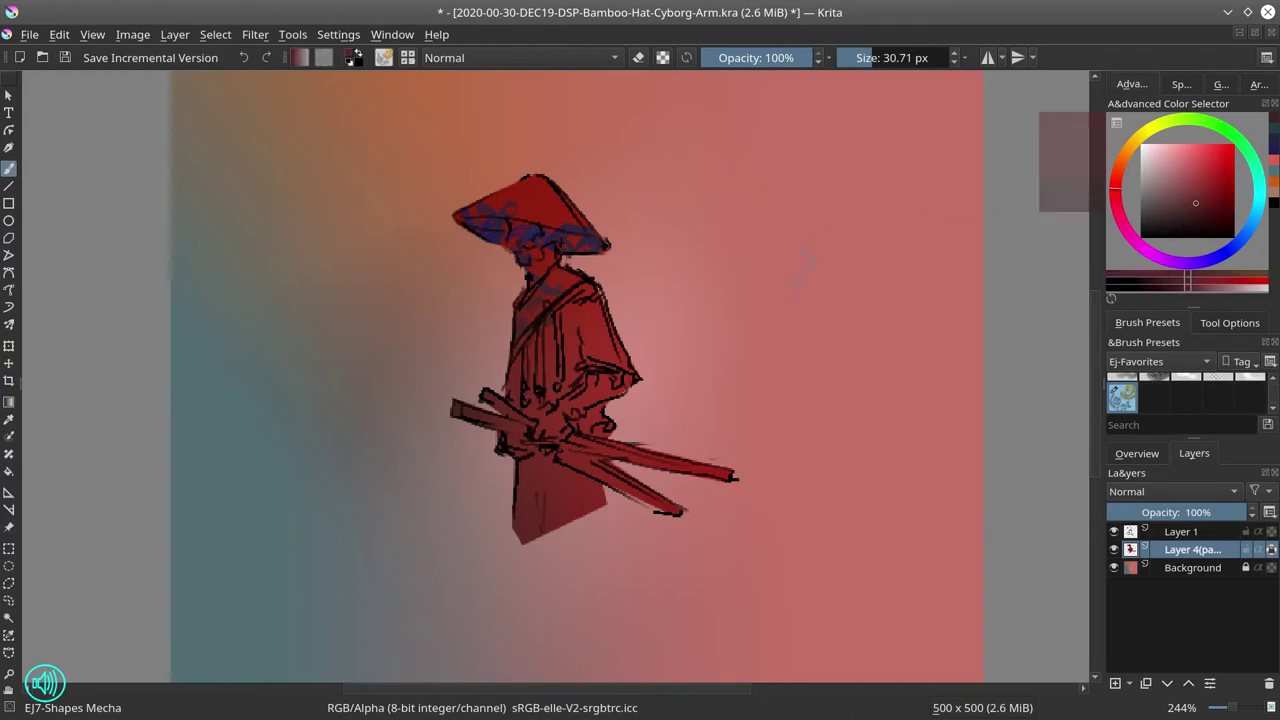
mouse_move(556, 318)
left_mouse_down()
mouse_move(568, 364)
mouse_move(600, 310)
mouse_move(546, 358)
mouse_move(590, 355)
left_mouse_up()
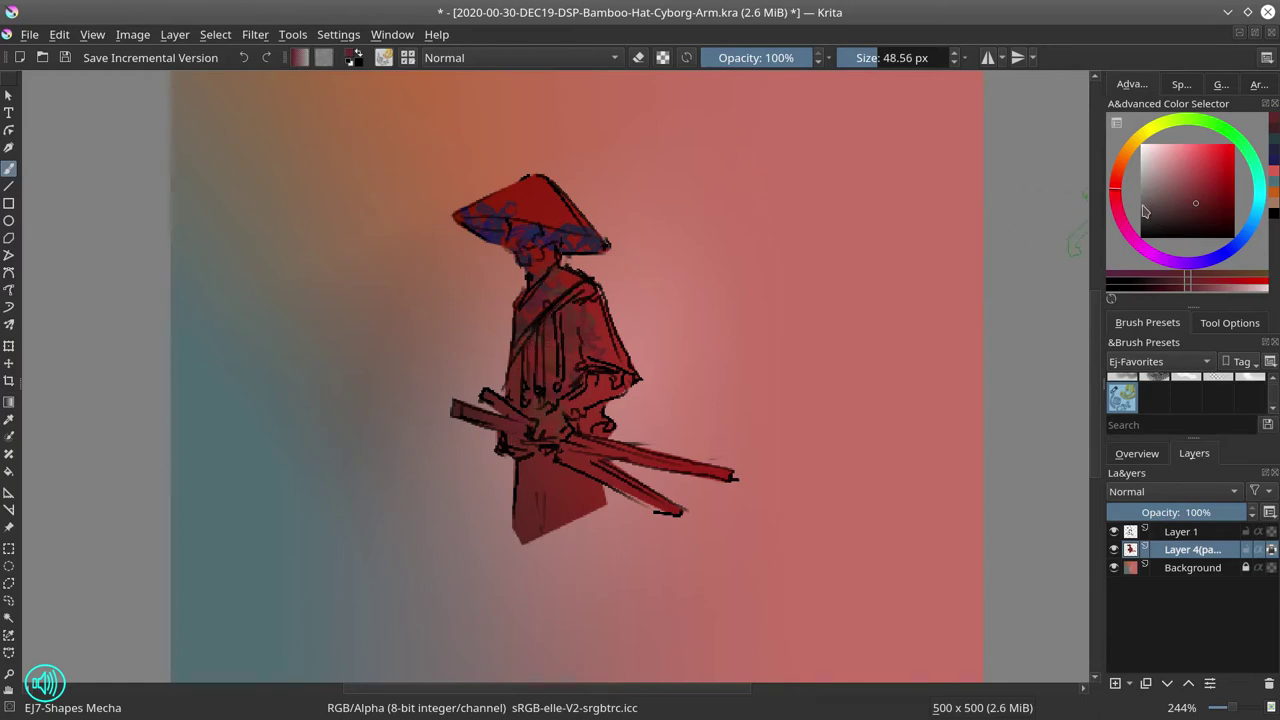
left_click_drag(546, 468, 536, 524)
Step: Paint muted pink and bright red highlight shapes on the shoulder and sleeve of the robe
left_click(1186, 171)
left_click_drag(588, 300, 612, 350)
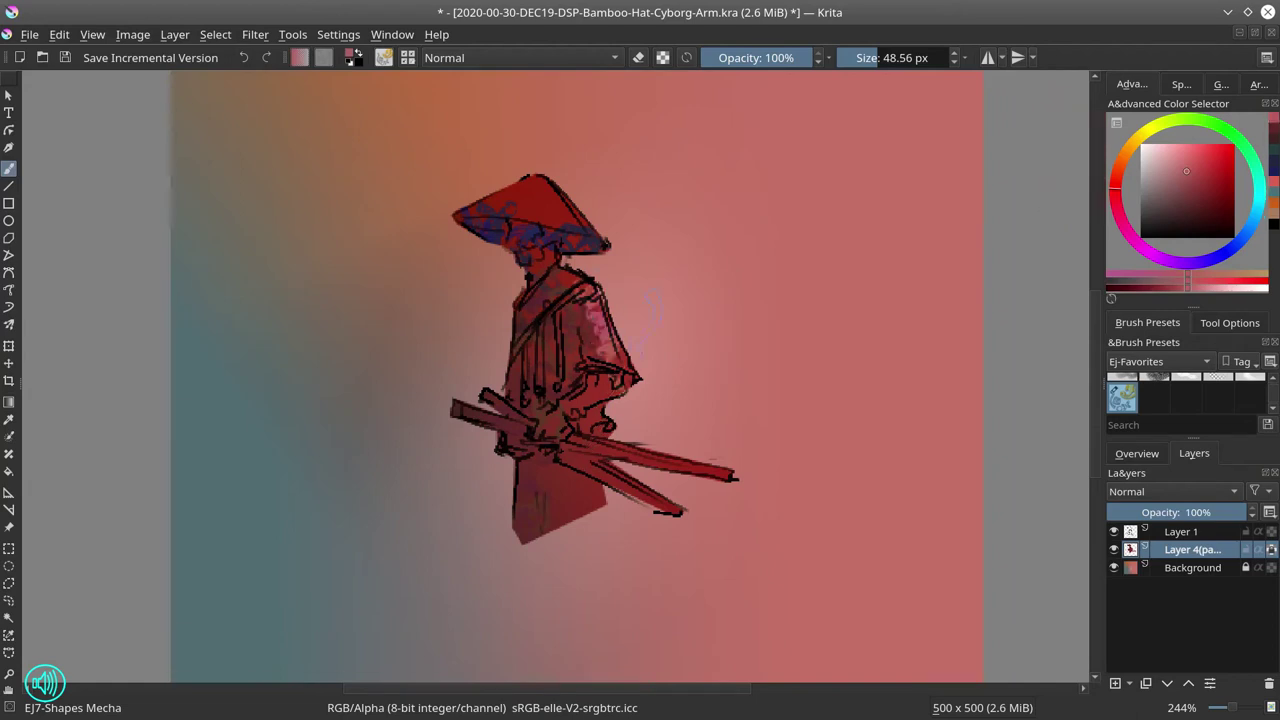
left_click(1217, 151)
left_click_drag(590, 300, 575, 368)
left_click_drag(560, 315, 605, 345)
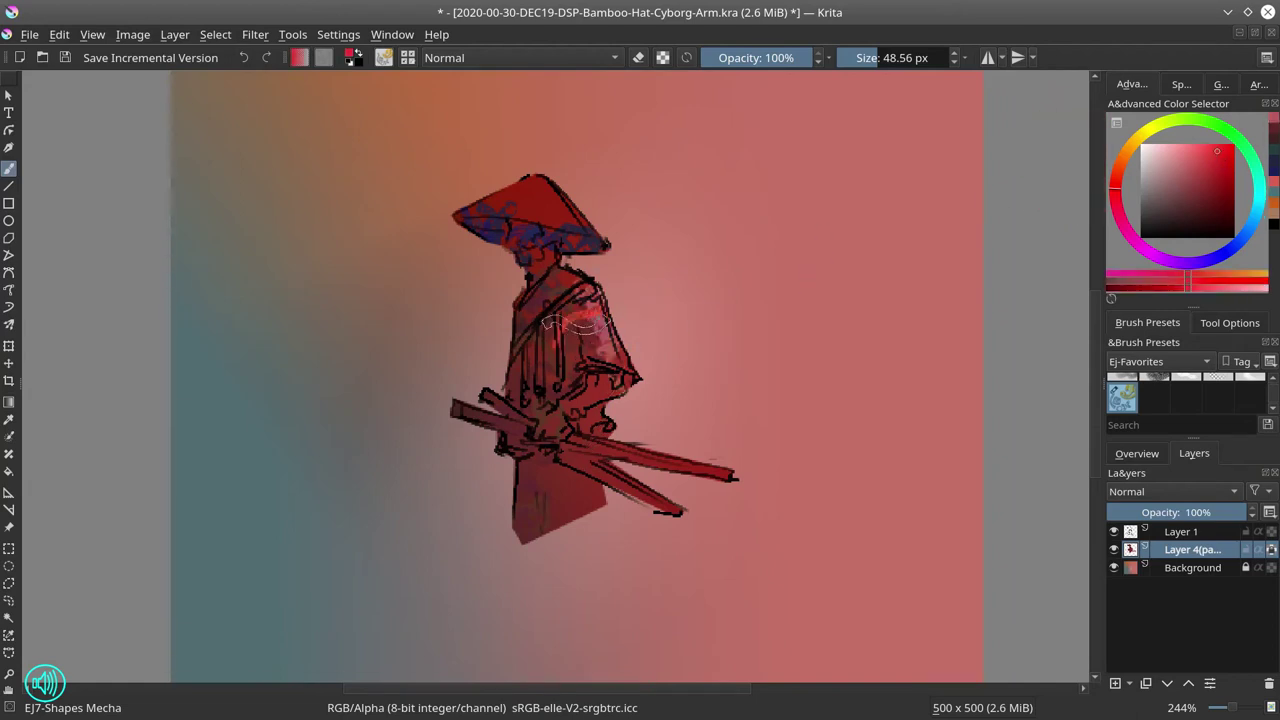
left_click_drag(585, 285, 600, 335)
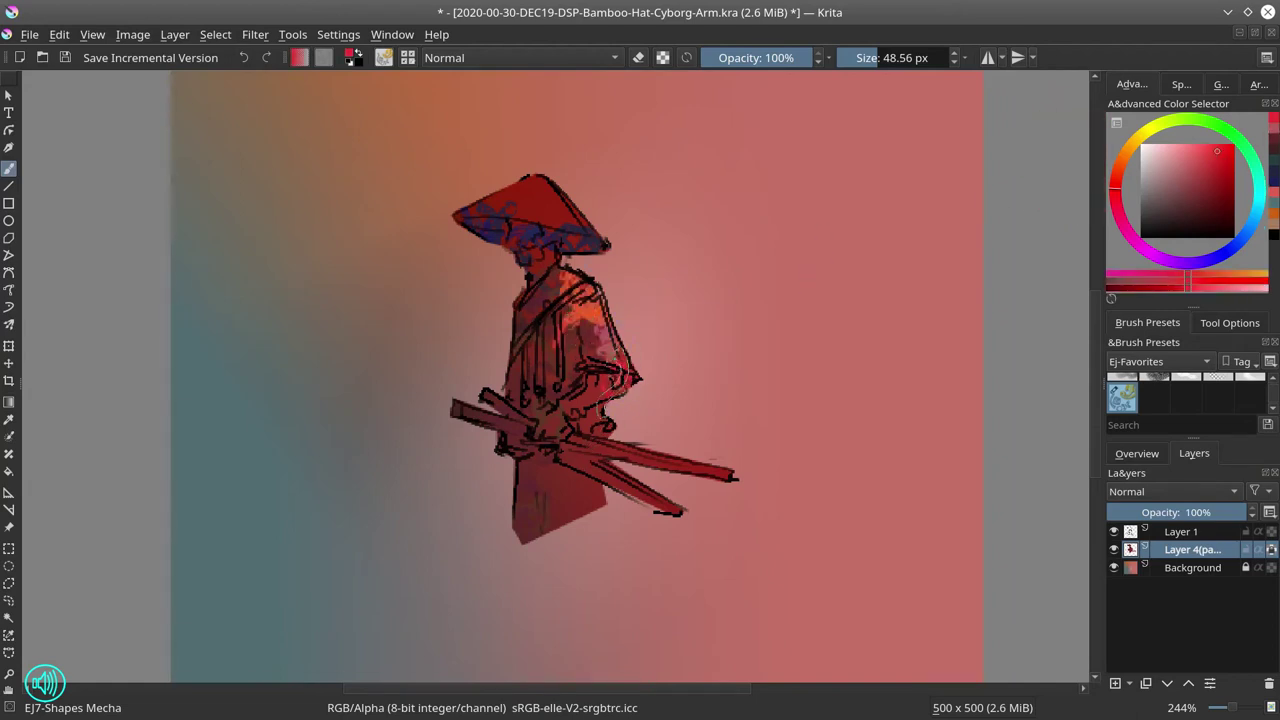
Step: Paint bright light blue shapes on the cyborg forearm and the face, reducing the brush to 32.10 px
left_click(1219, 258)
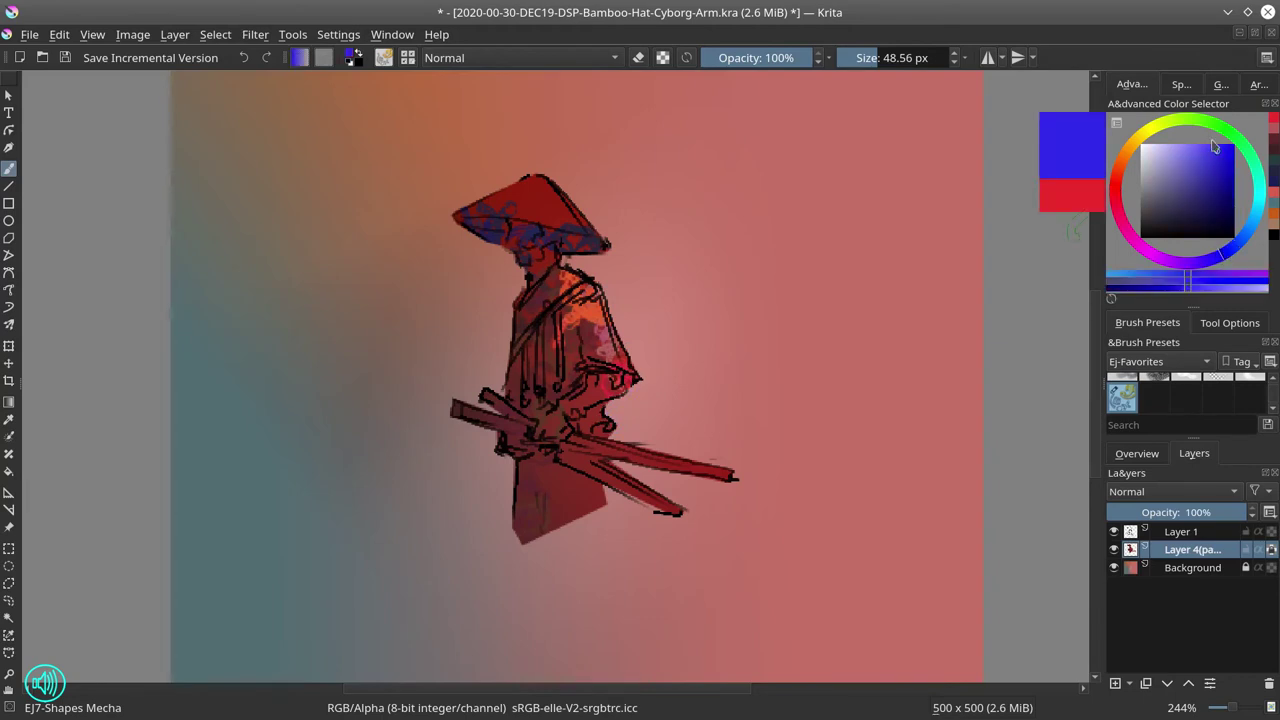
left_click(1253, 220)
mouse_move(590, 388)
left_mouse_down()
mouse_move(550, 388)
mouse_move(615, 380)
mouse_move(590, 410)
left_mouse_up()
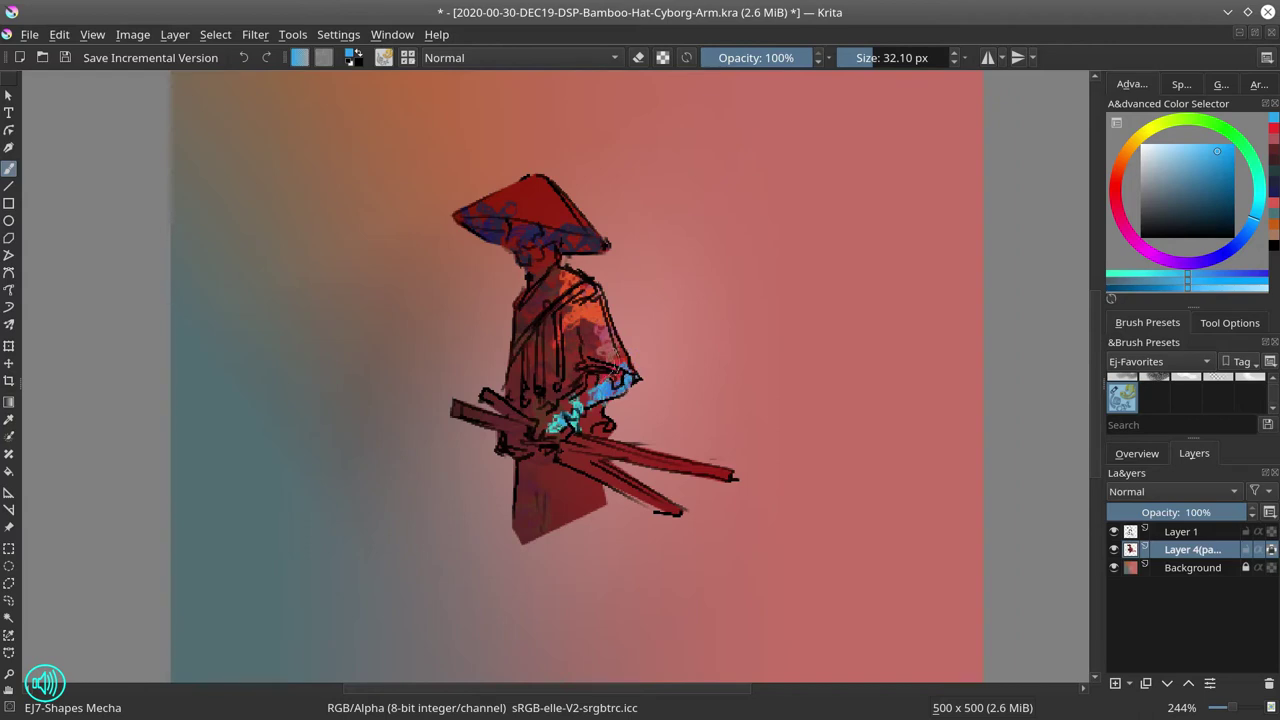
left_click_drag(537, 250, 540, 268)
Step: Paint bright red shapes on the lower robe's lit side and very dark red shapes on its shadow side
left_click(1116, 187)
mouse_move(576, 484)
left_mouse_down()
mouse_move(584, 500)
mouse_move(594, 490)
left_mouse_up()
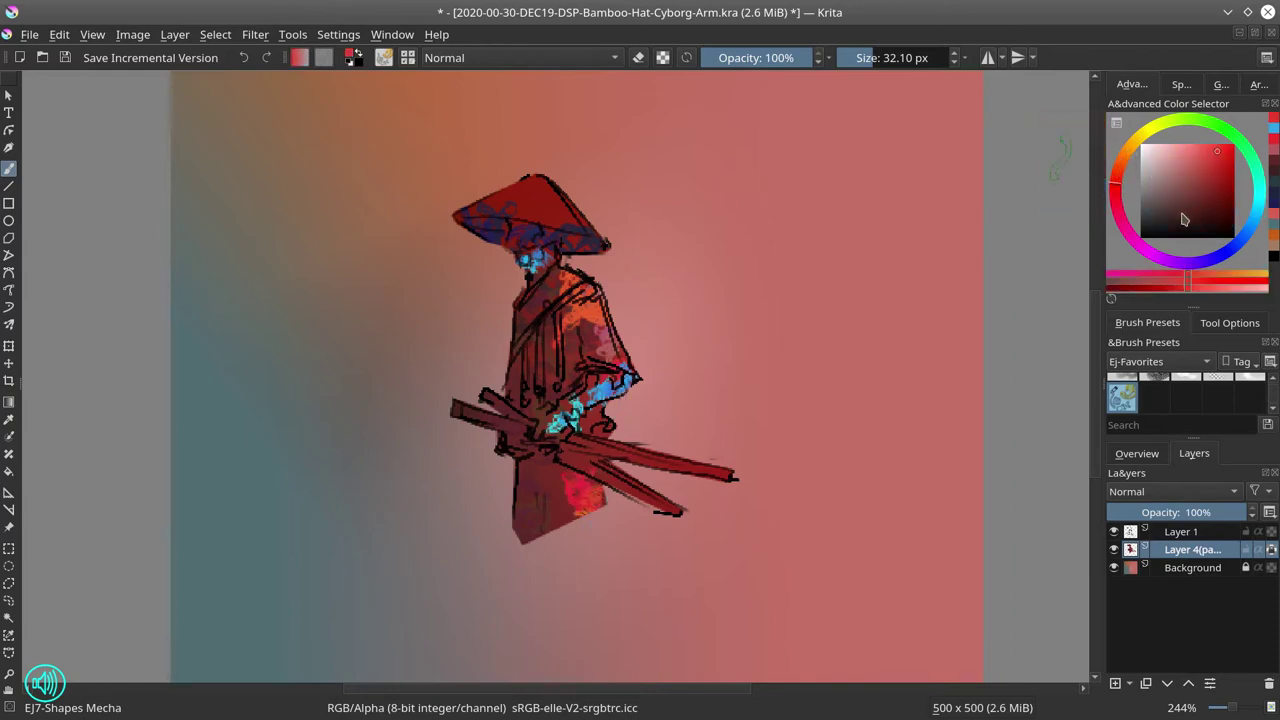
left_click(1183, 217)
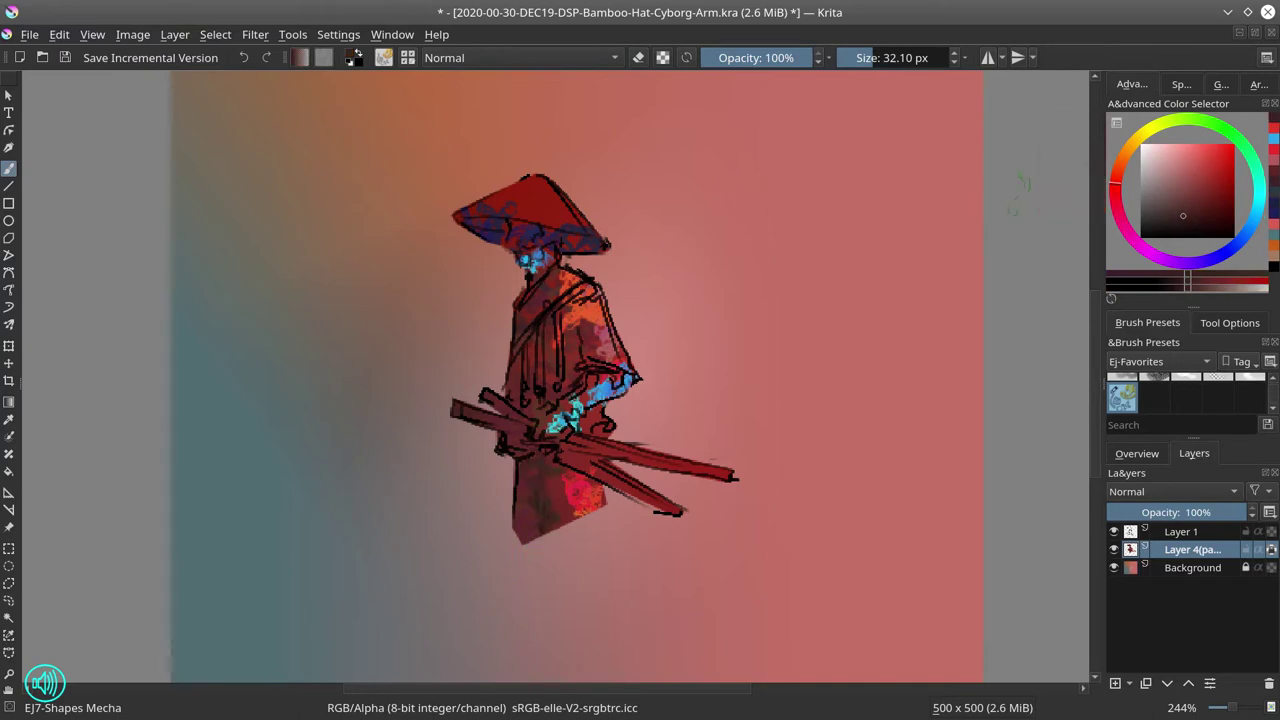
Step: Paint light grey-blue shapes along the blades and handles of the swords
left_click(1252, 228)
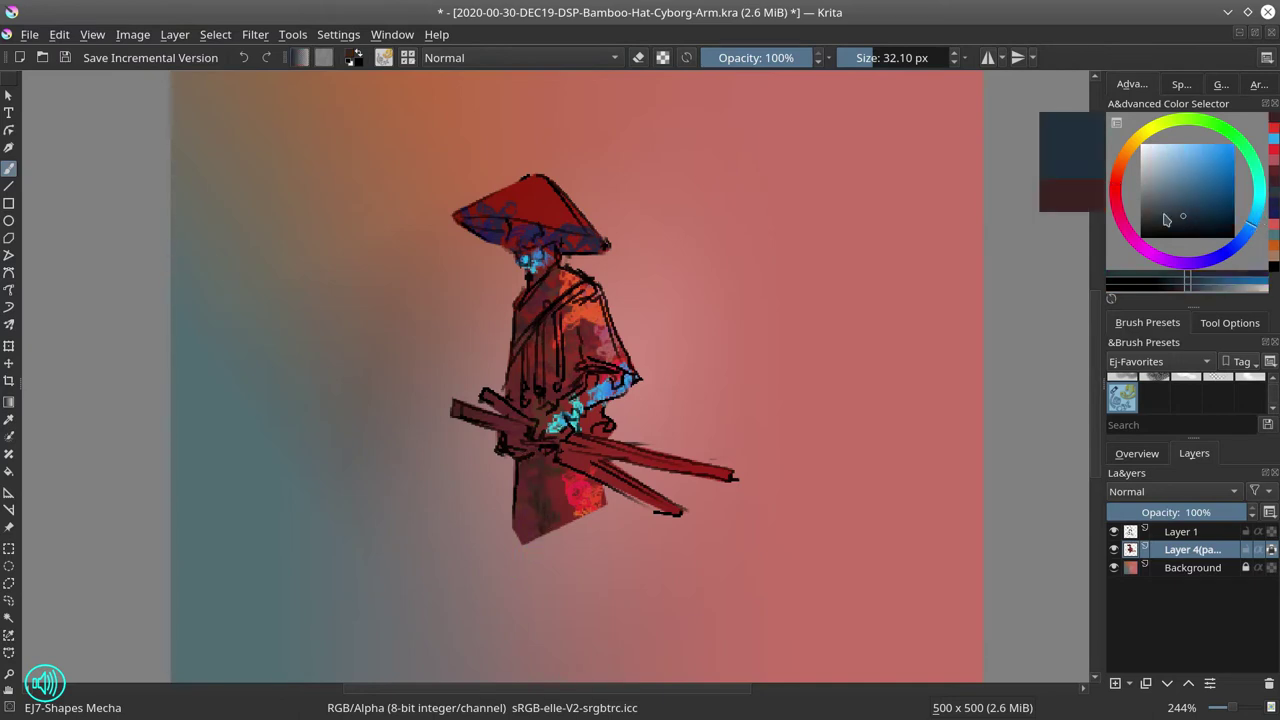
left_click_drag(1167, 220, 1153, 188)
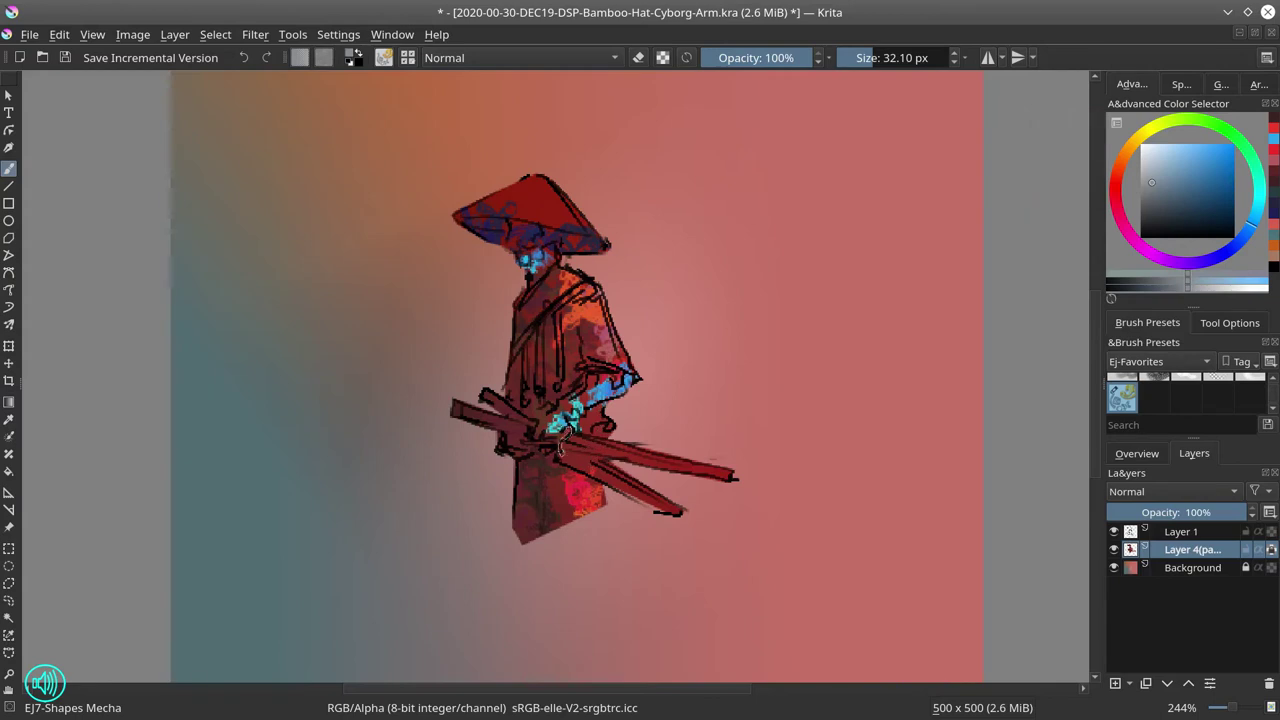
left_click_drag(558, 440, 733, 474)
left_click_drag(585, 462, 635, 492)
mouse_move(490, 418)
left_mouse_down()
mouse_move(468, 410)
mouse_move(492, 412)
left_mouse_up()
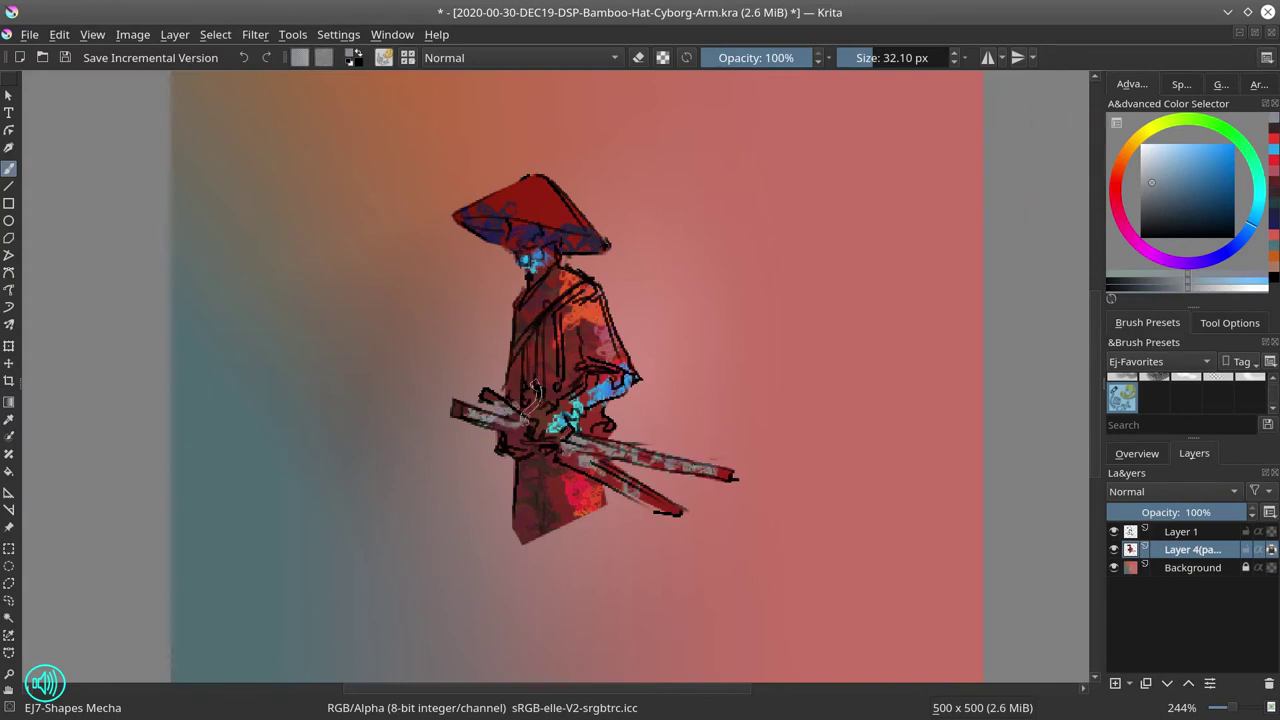
Step: Paint tan-orange shapes on the hat's lit side and dark brown shapes over its shaded side
left_click(1143, 152)
left_click(1195, 174)
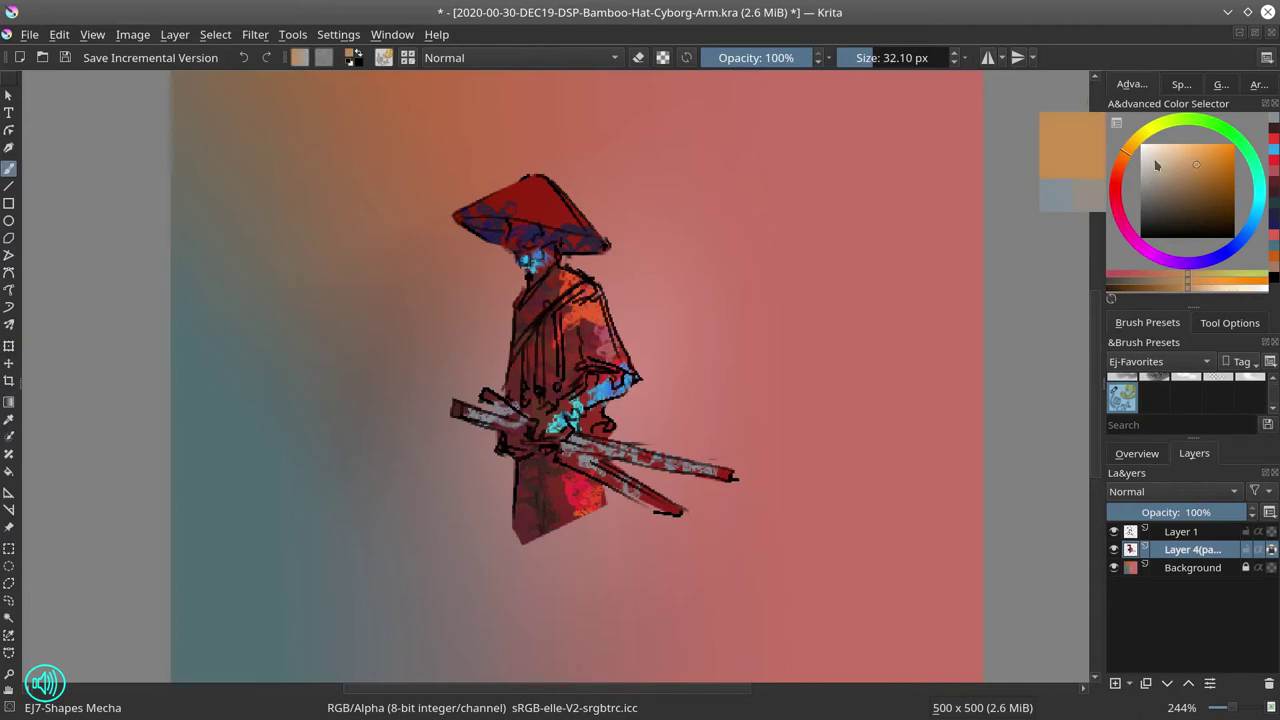
left_click_drag(540, 190, 582, 240)
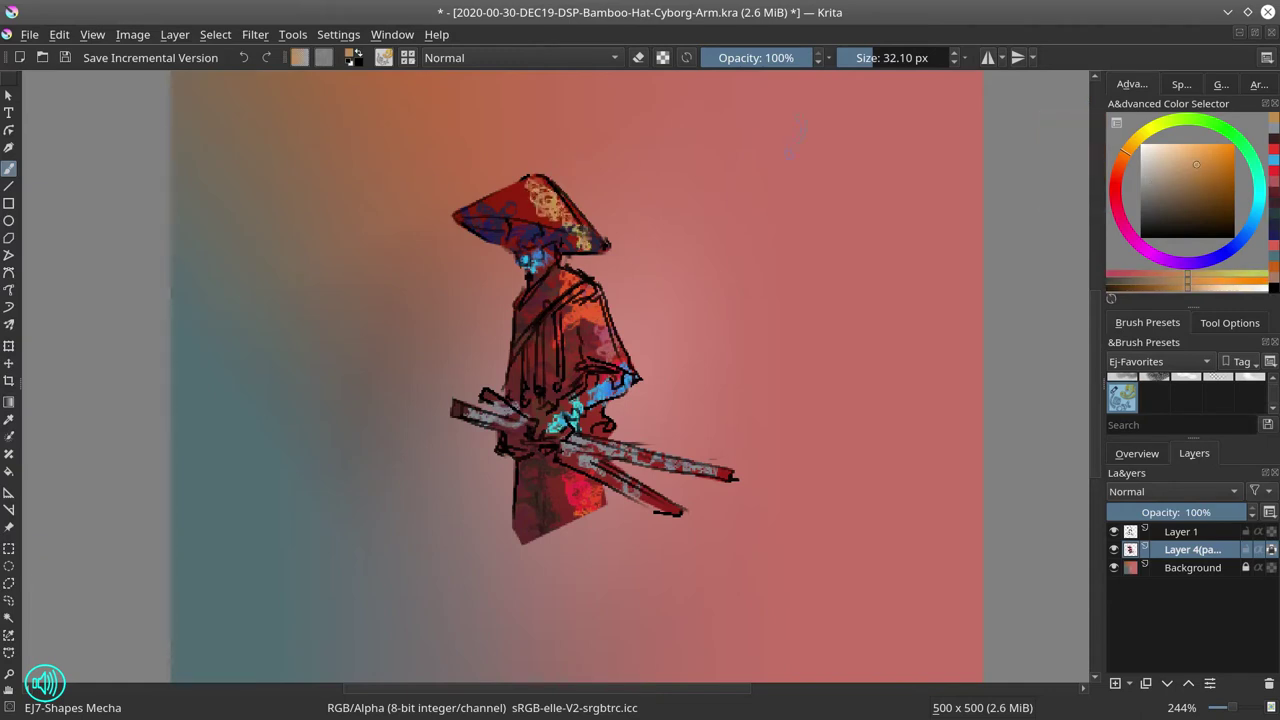
left_click(1166, 212)
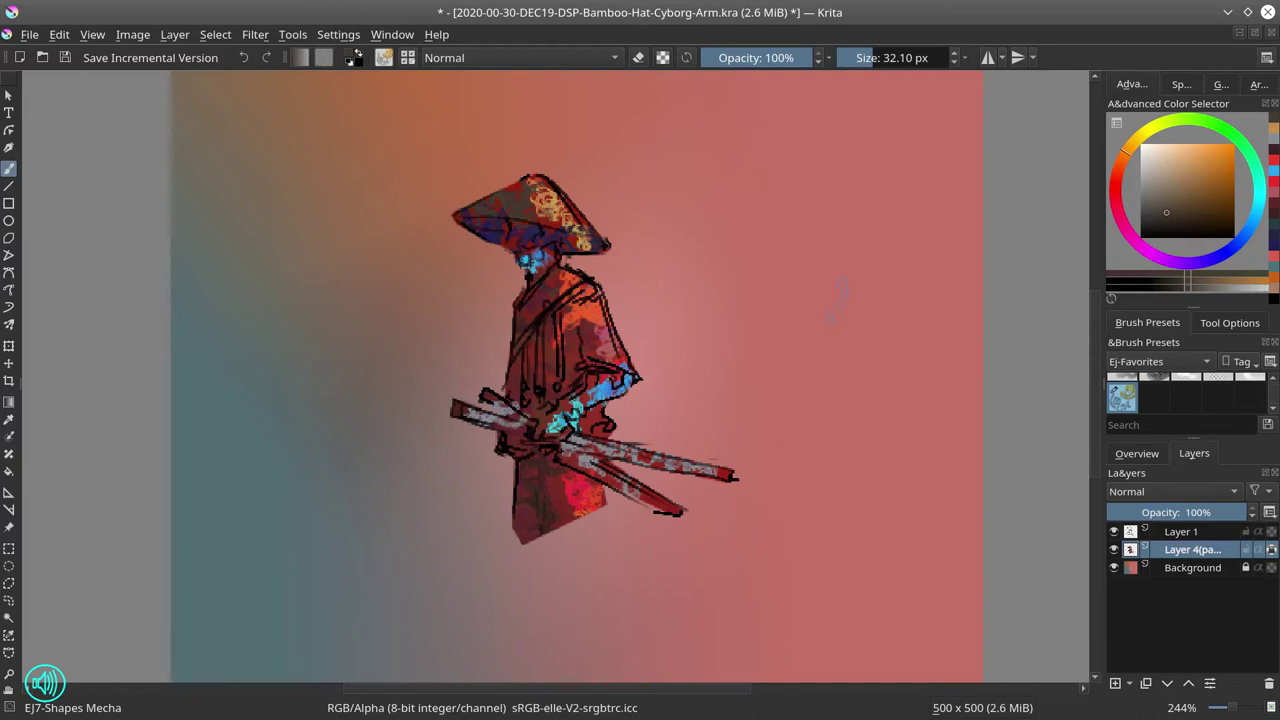
Step: Duplicate the line art on Layer 1 and merge the copy down into Layer 1 to strengthen the lines
left_click(1211, 531)
right_click(1211, 531)
left_click(1118, 246)
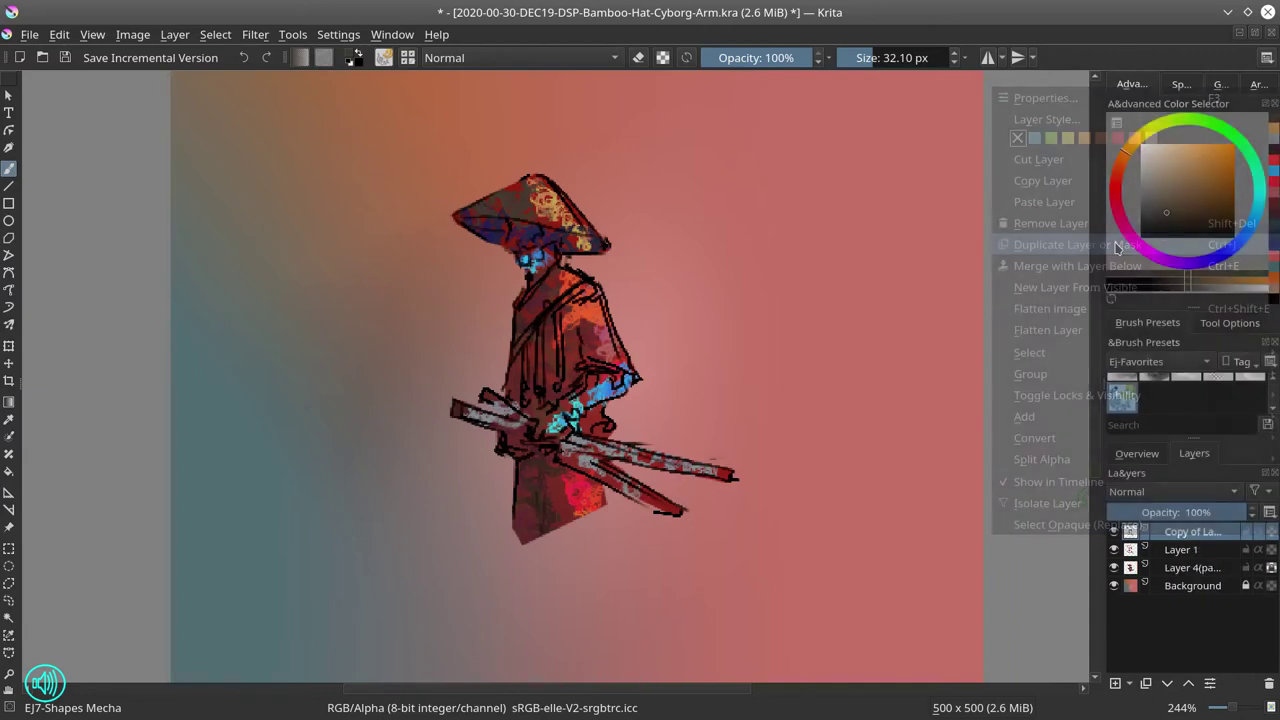
right_click(1203, 538)
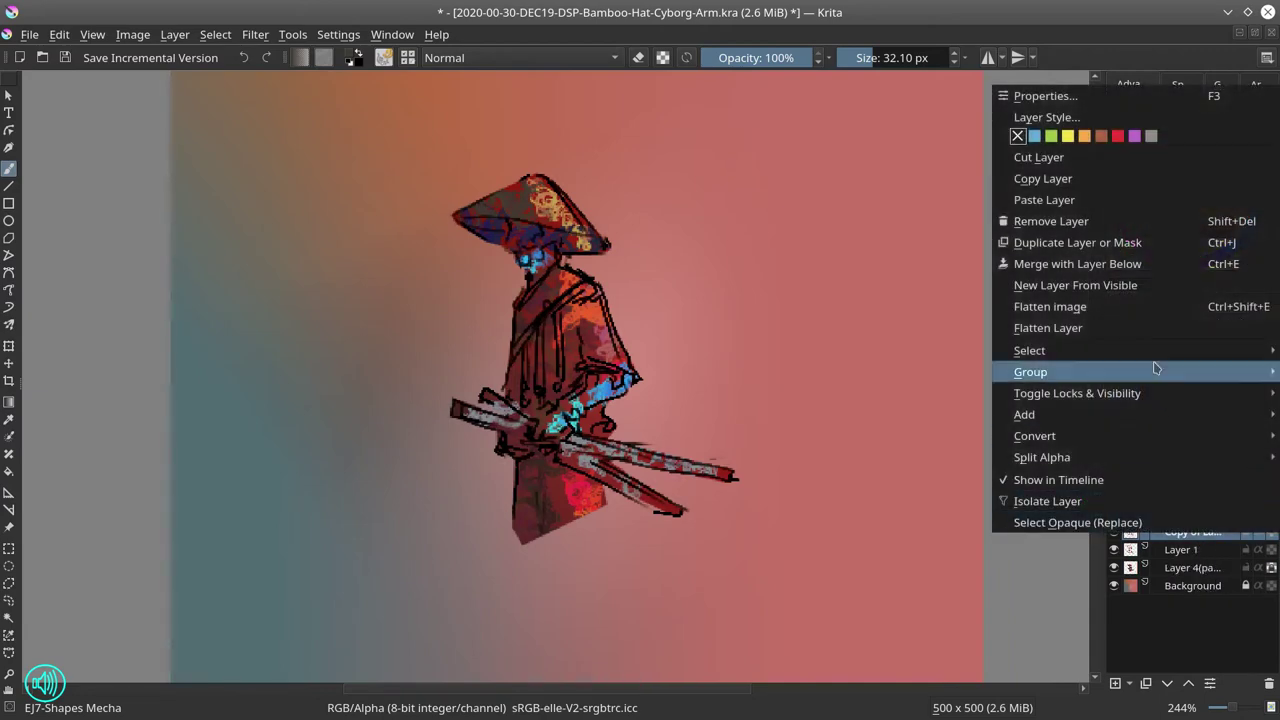
left_click(1143, 266)
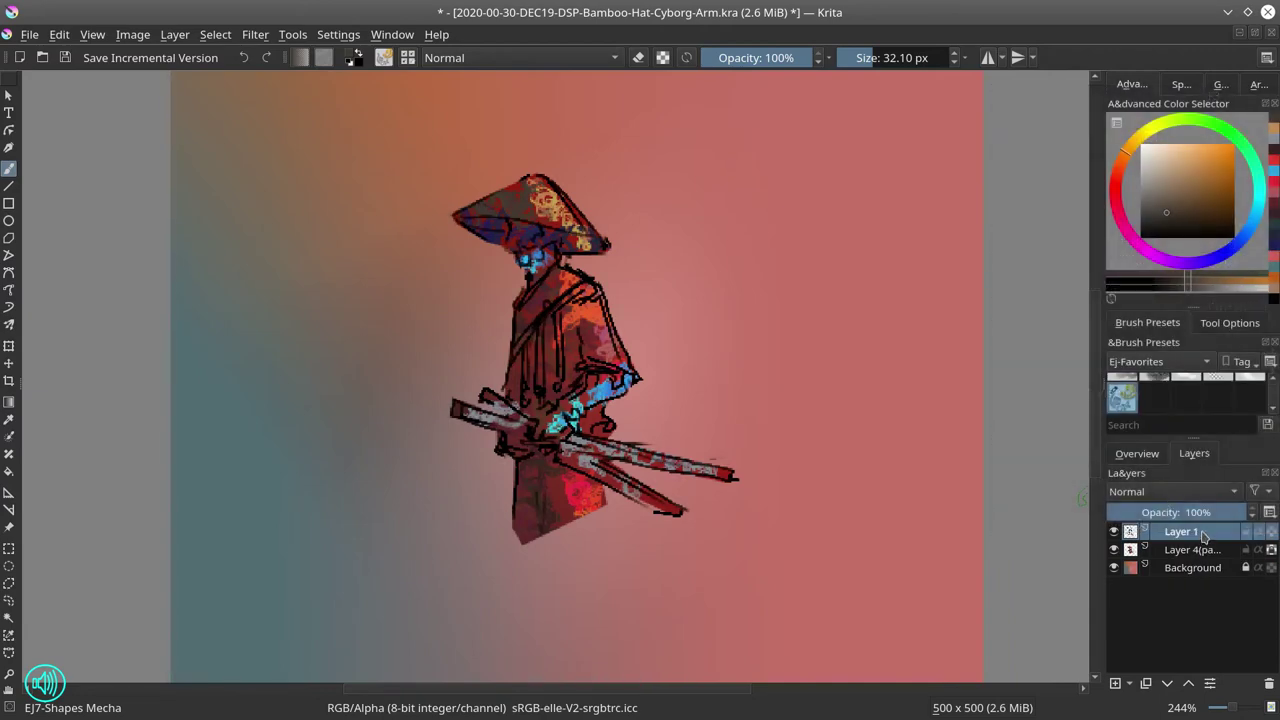
Step: Duplicate the merged Layer 1 as a backup, then lock and hide the copy
right_click(1203, 538)
left_click(1125, 243)
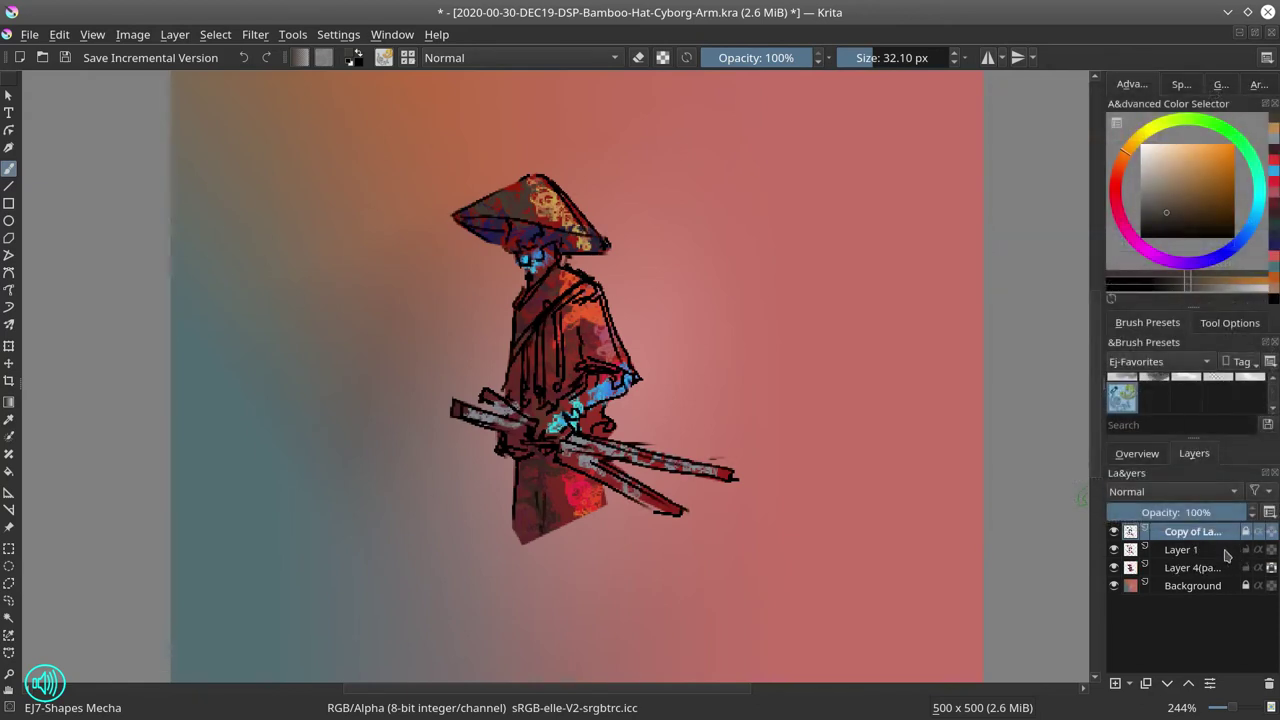
left_click(1114, 532)
Step: Lower the opacity of Layer 1 to 70% and save the document
left_click(1208, 551)
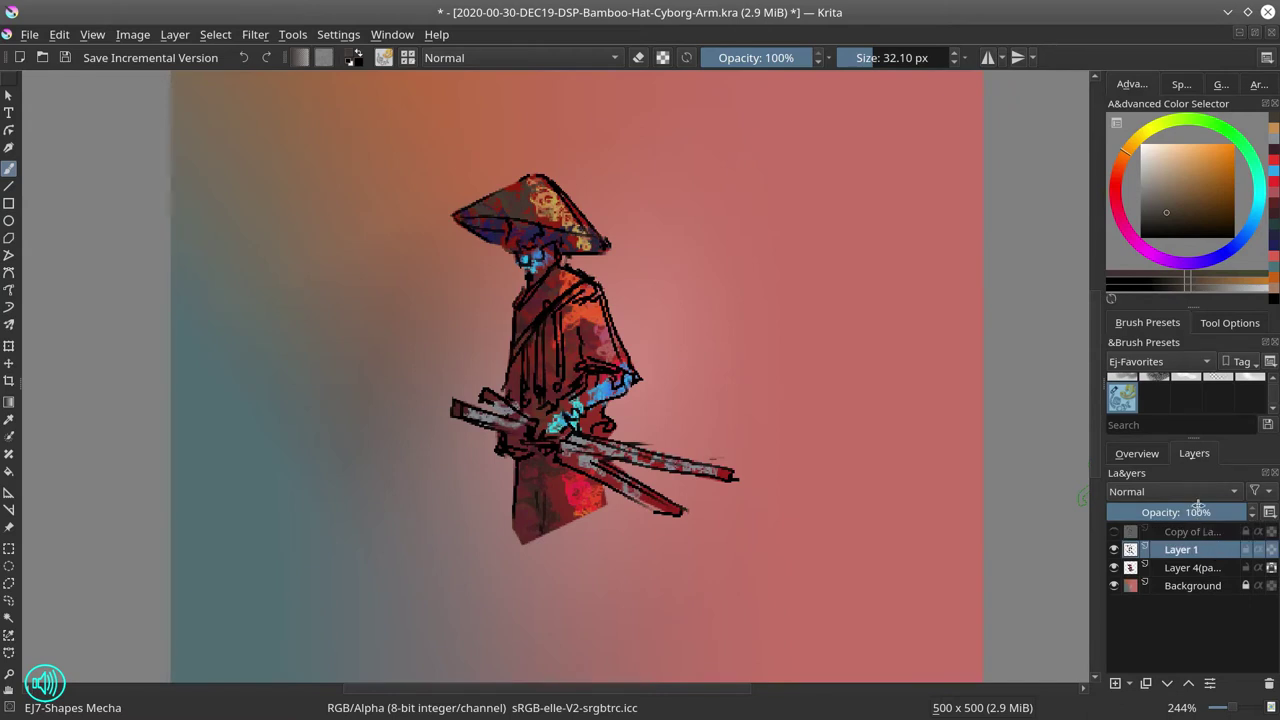
left_click(1198, 510)
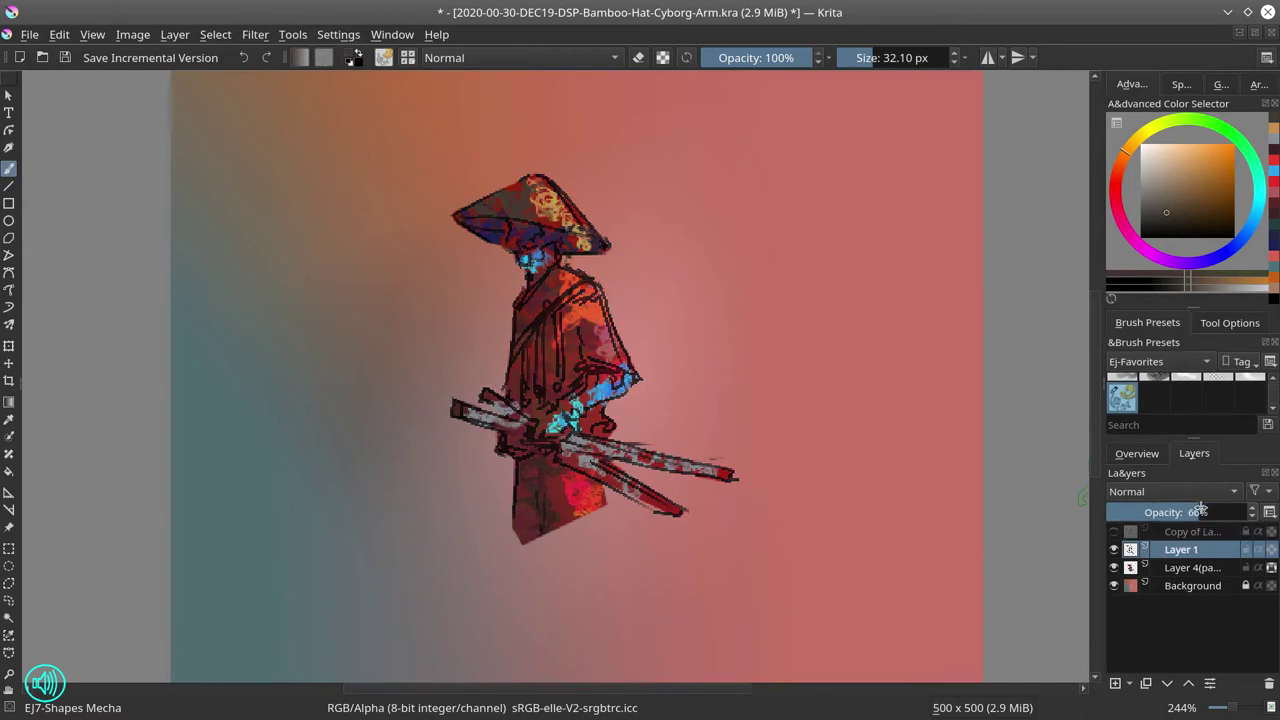
left_click_drag(1198, 510, 1203, 510)
left_click(64, 58)
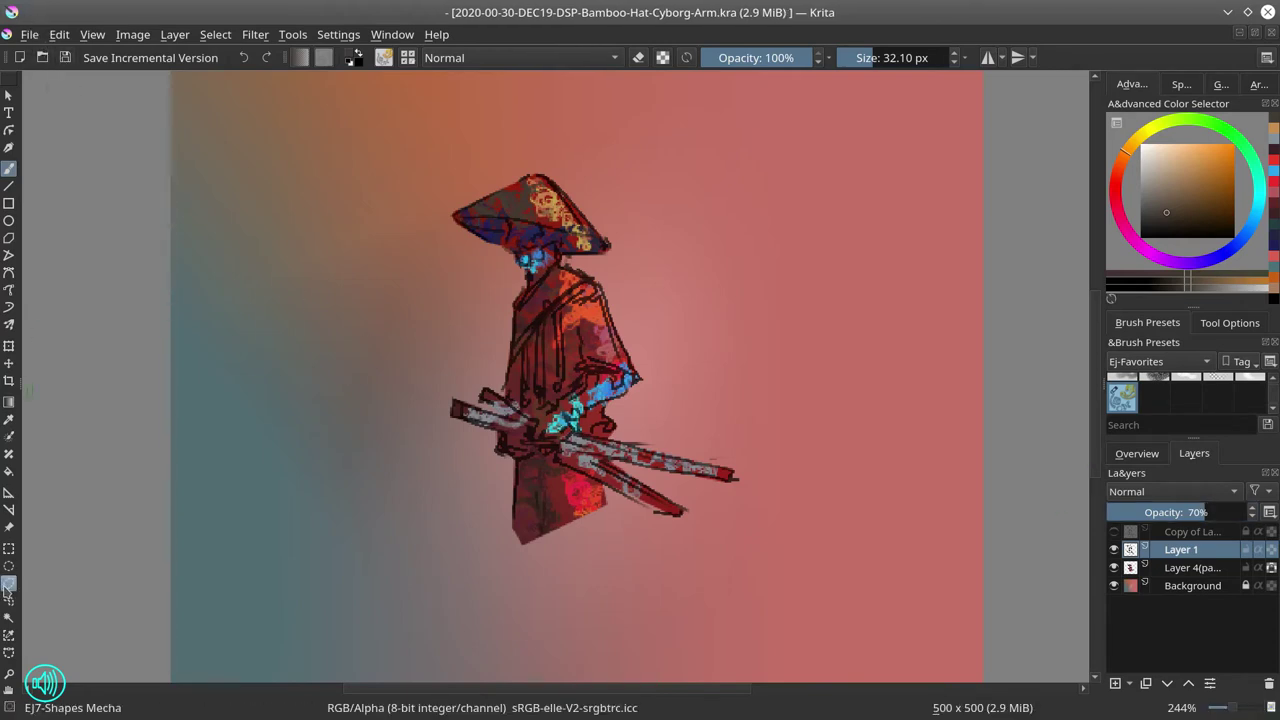
Step: Crop the image around the figure from above the hat to just below the sword handles, about 153 x 219 px
left_click(9, 380)
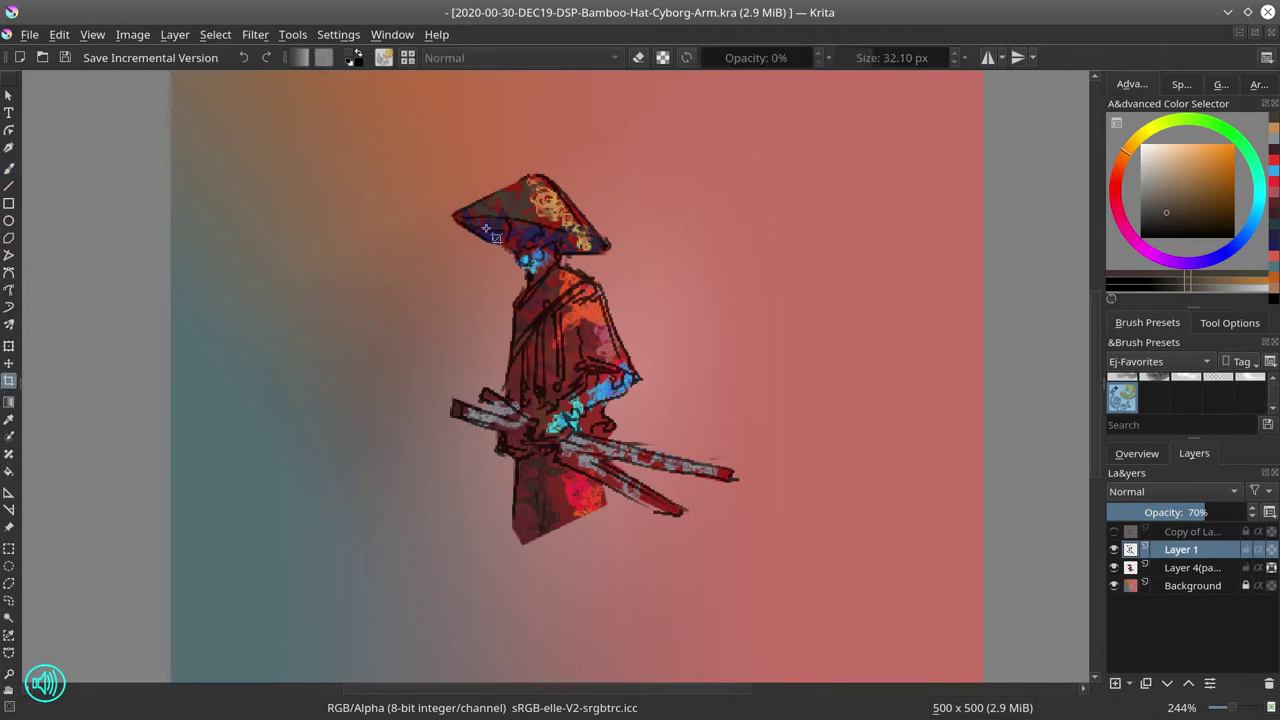
left_click_drag(393, 114, 682, 495)
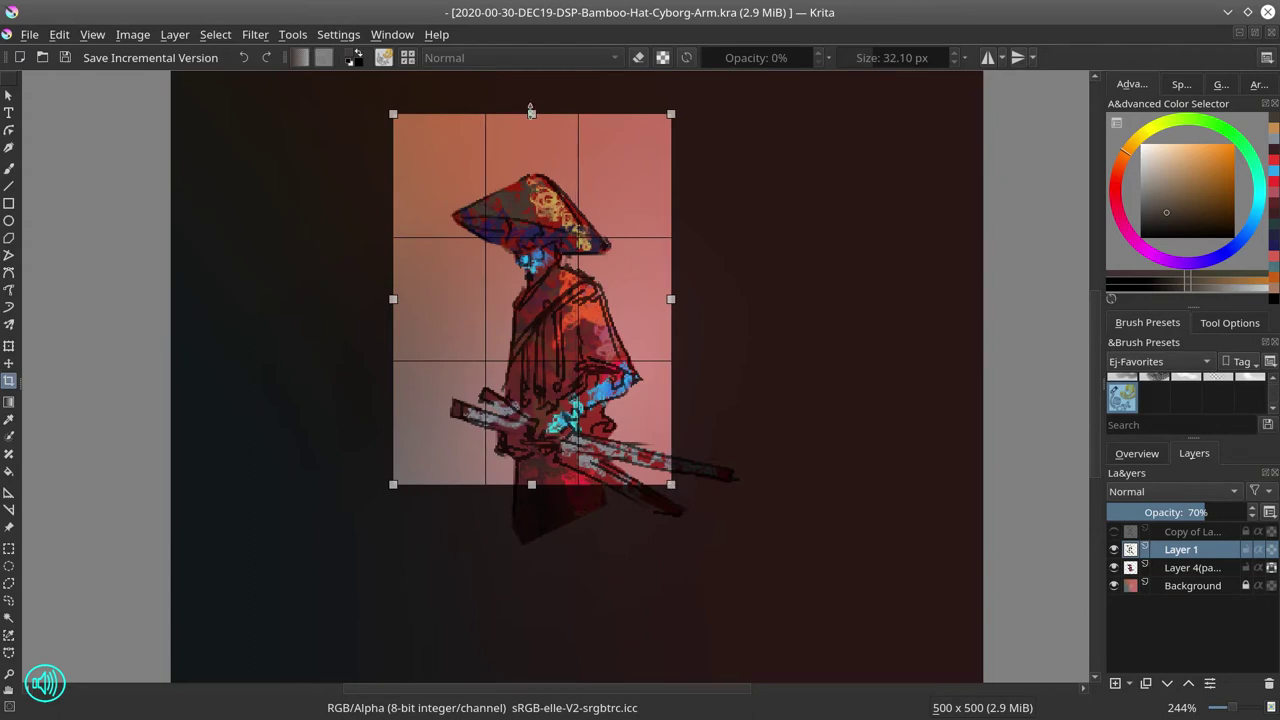
left_click_drag(531, 110, 533, 127)
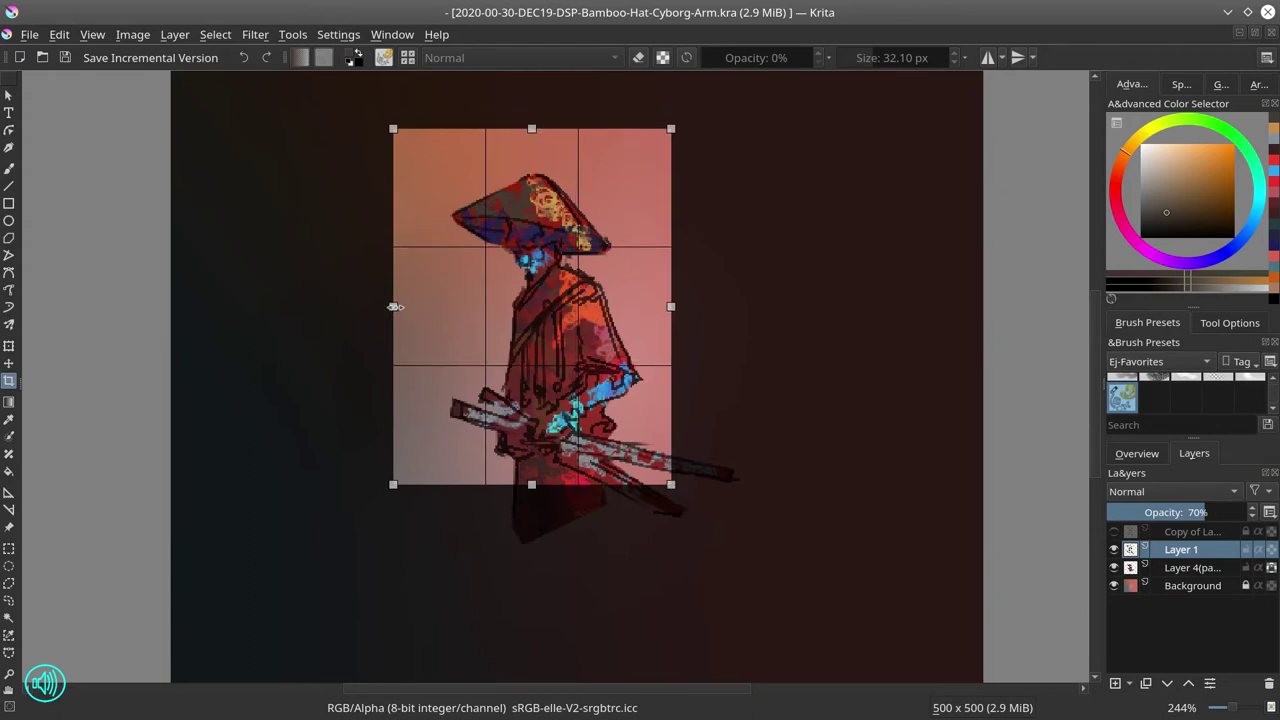
left_click_drag(395, 307, 423, 313)
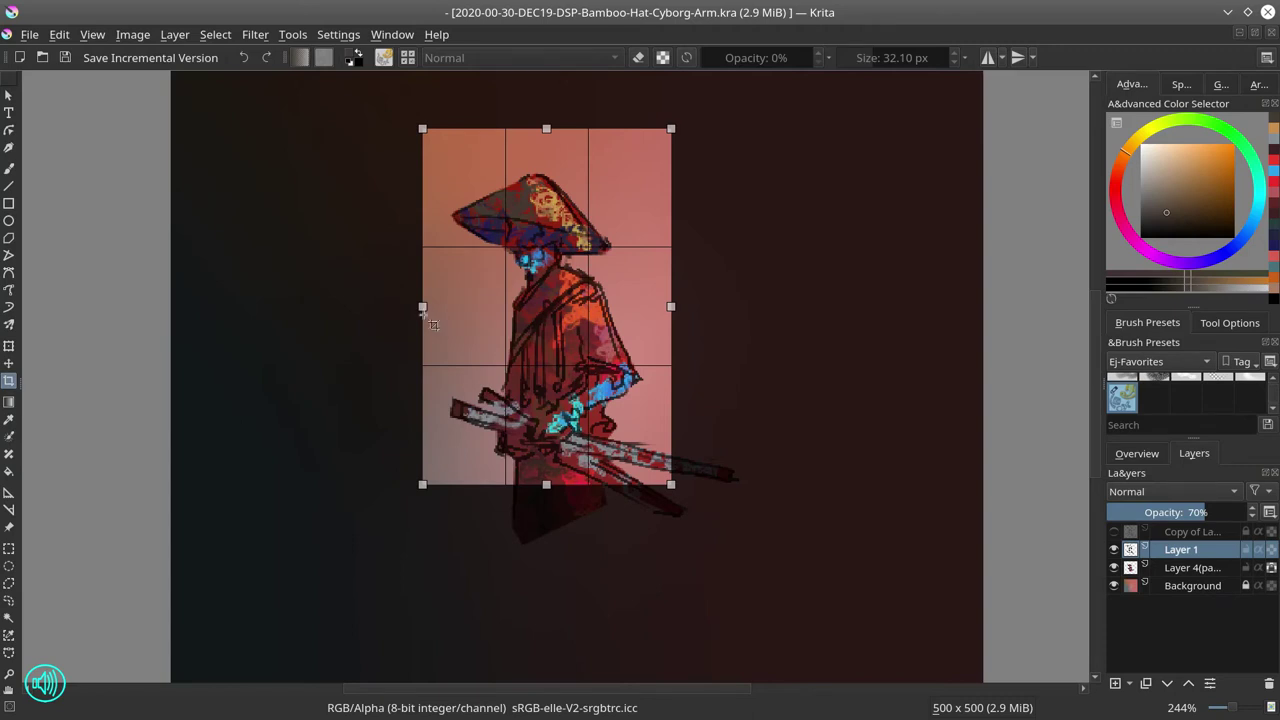
key("Return")
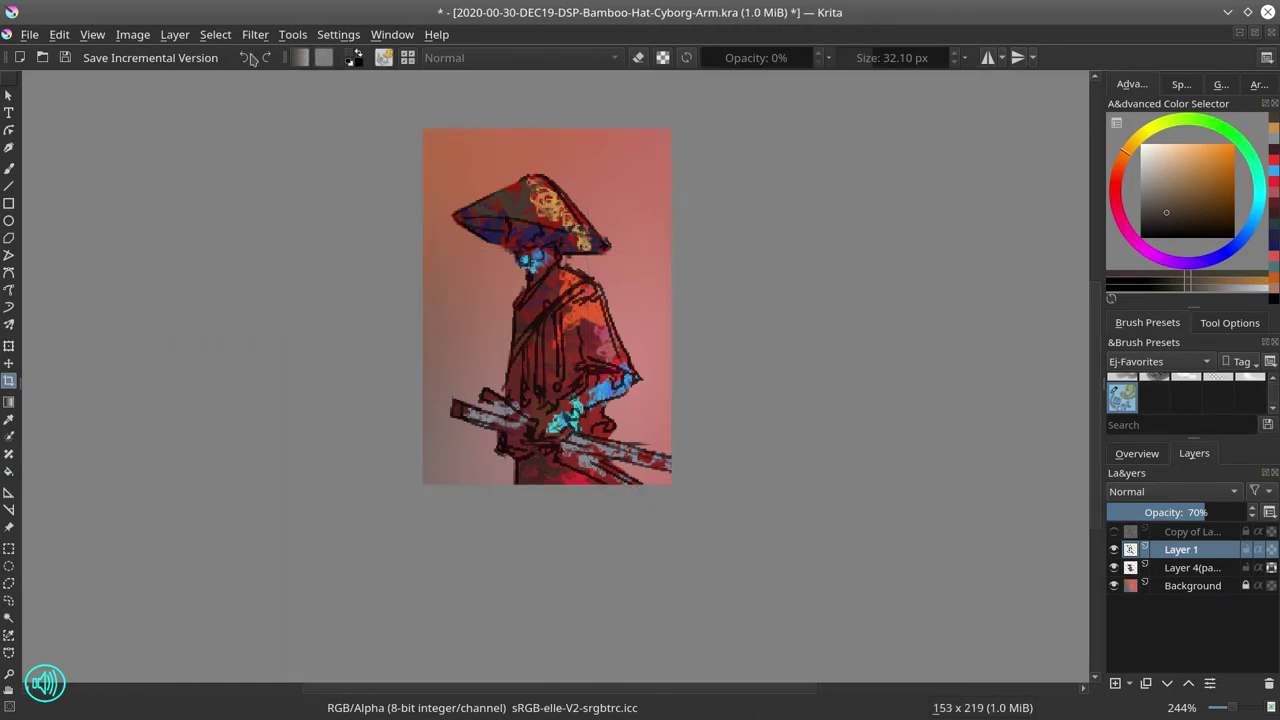
Step: Resize the canvas to 150 x 200 px around the figure
left_click(133, 34)
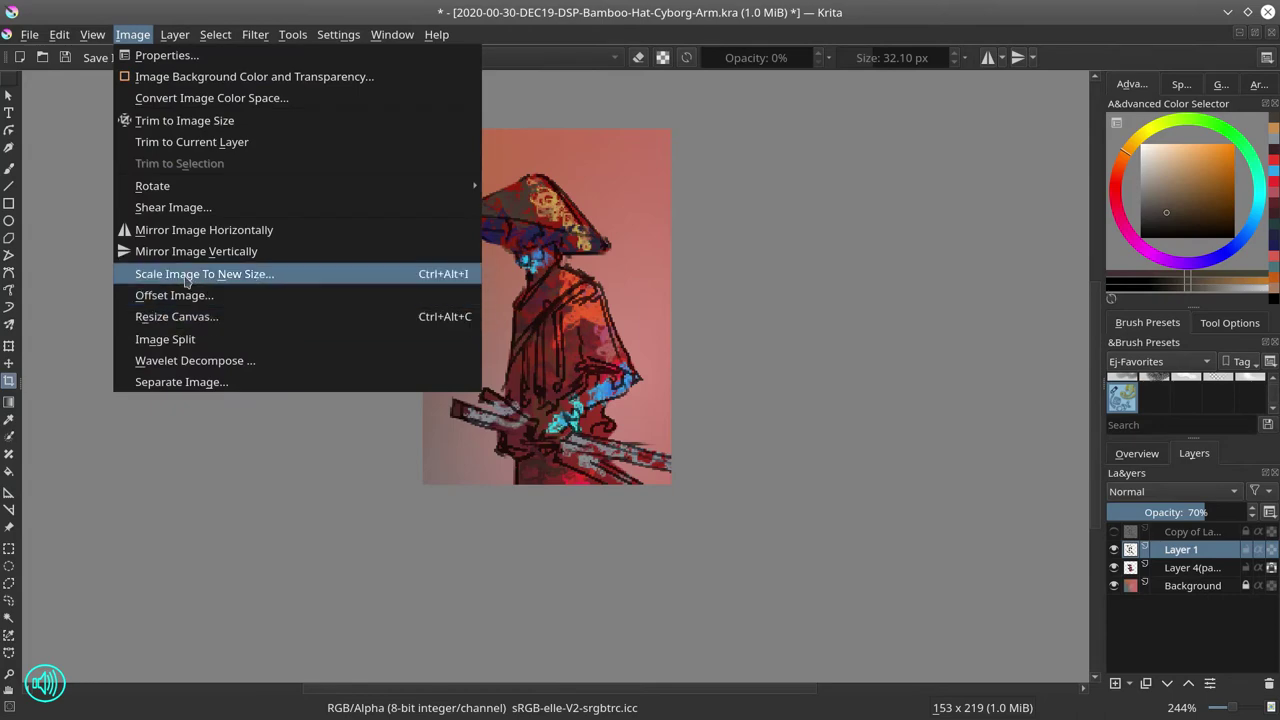
left_click(180, 317)
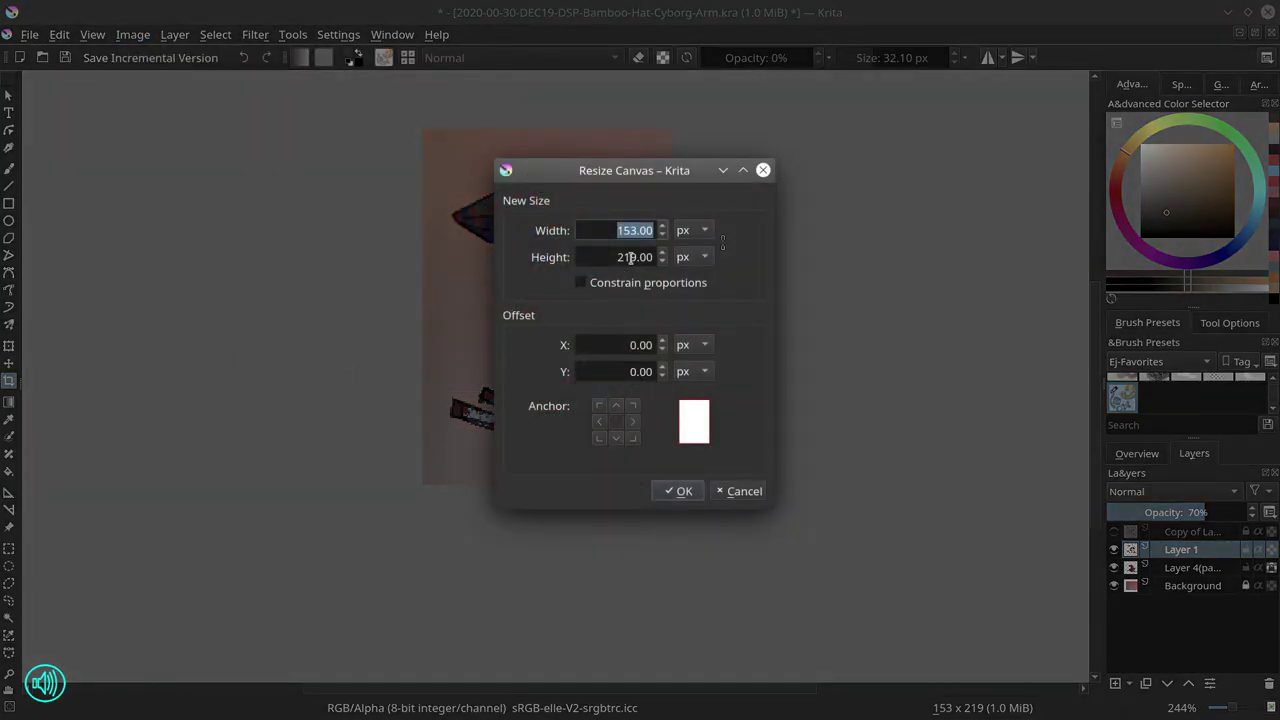
left_click_drag(625, 257, 632, 258)
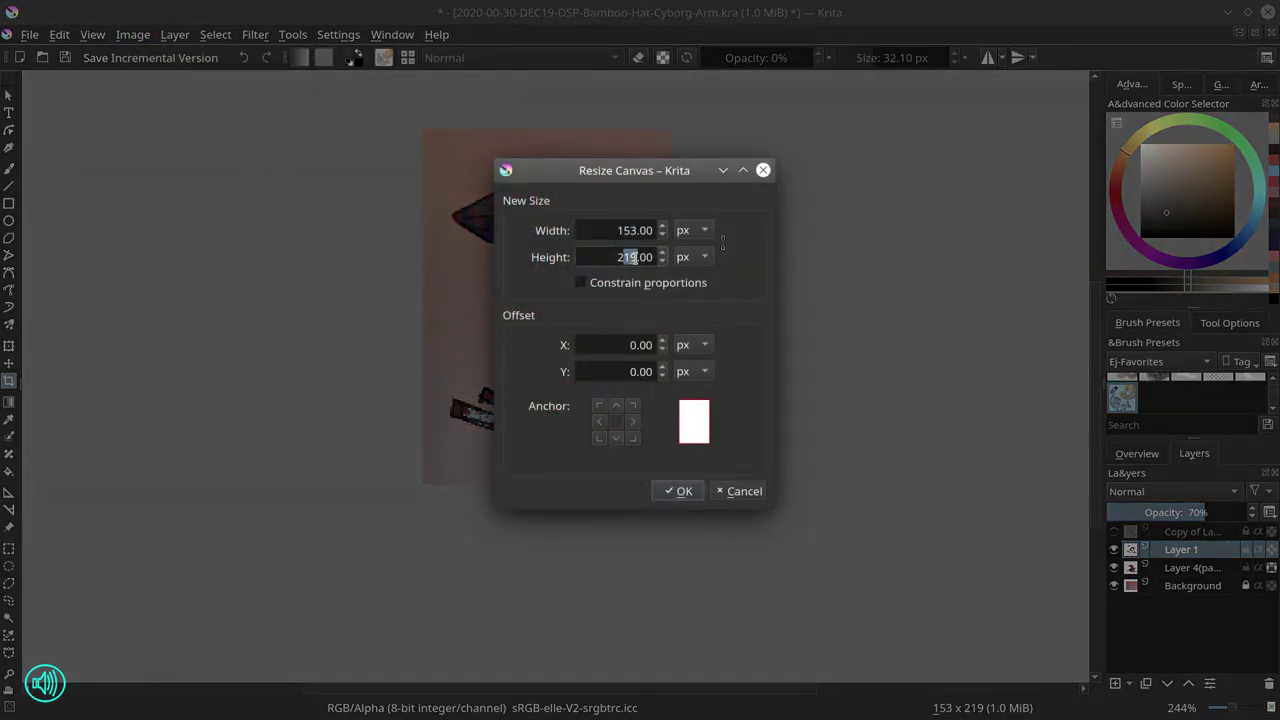
type("00")
left_click_drag(628, 230, 634, 230)
type("0")
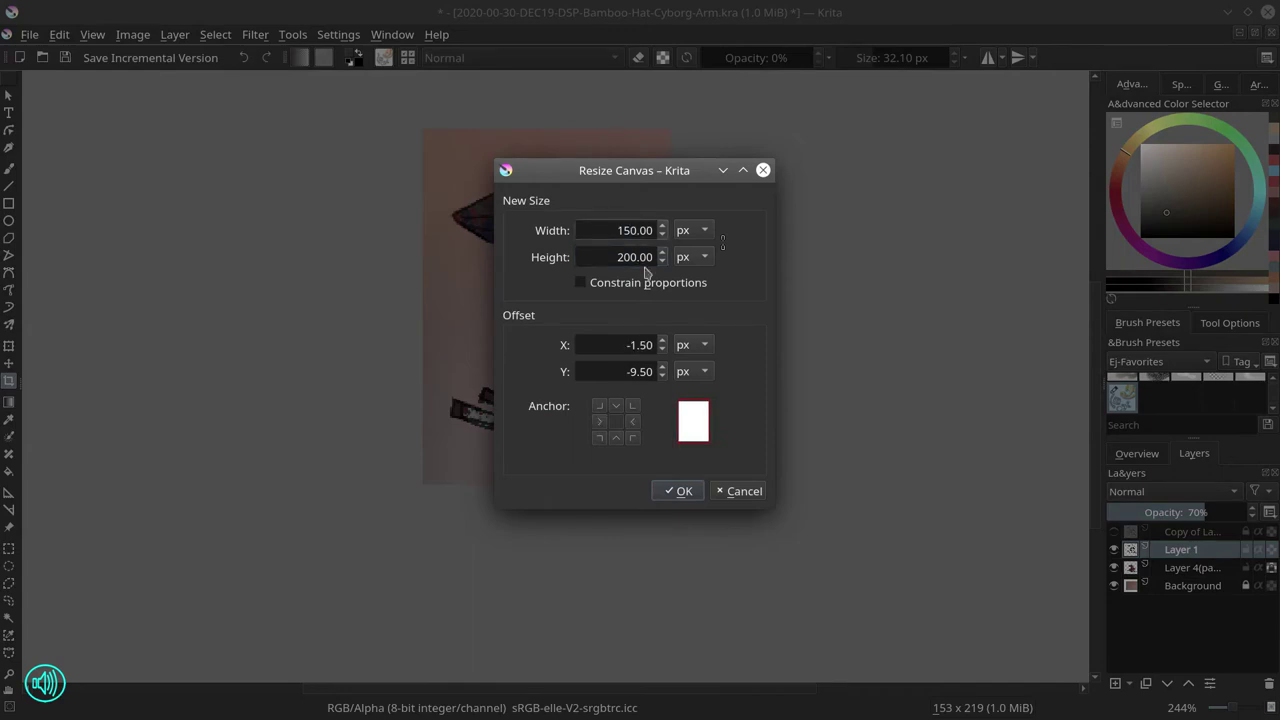
left_click(665, 492)
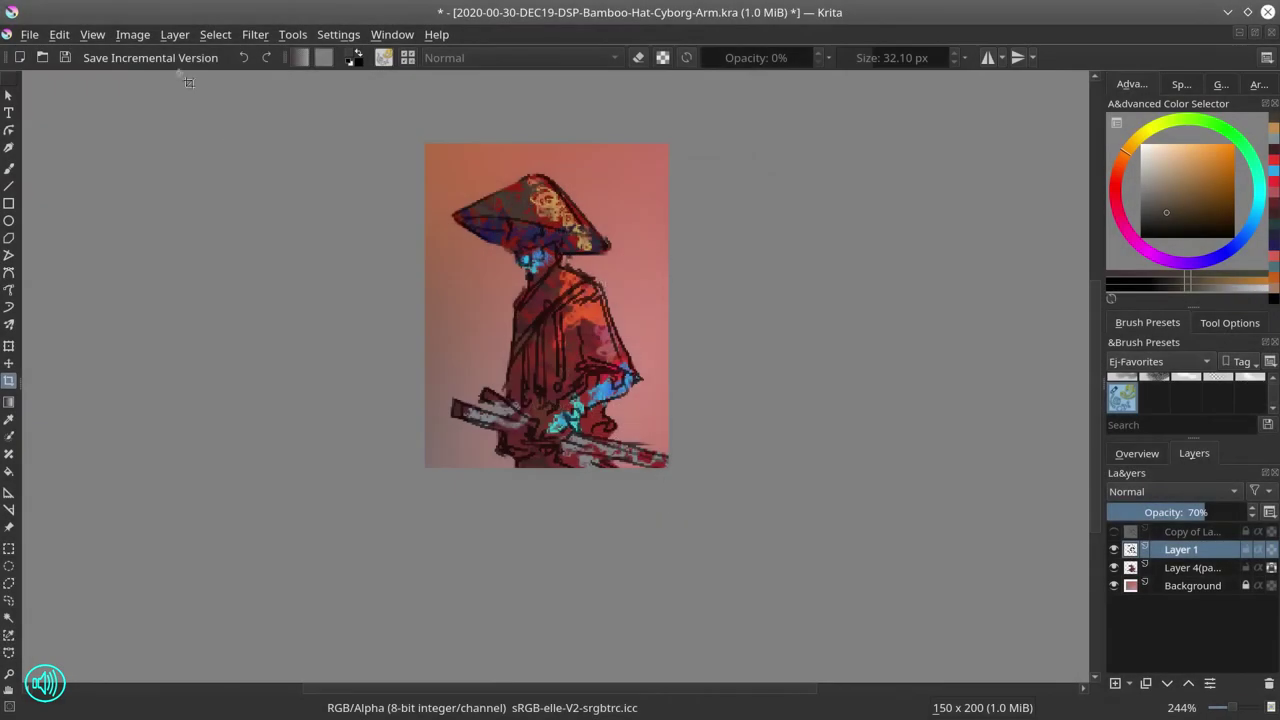
Step: Scale the whole image up to 375 x 500 px with constrained proportions and the Bicubic filter
left_click(133, 34)
left_click(200, 274)
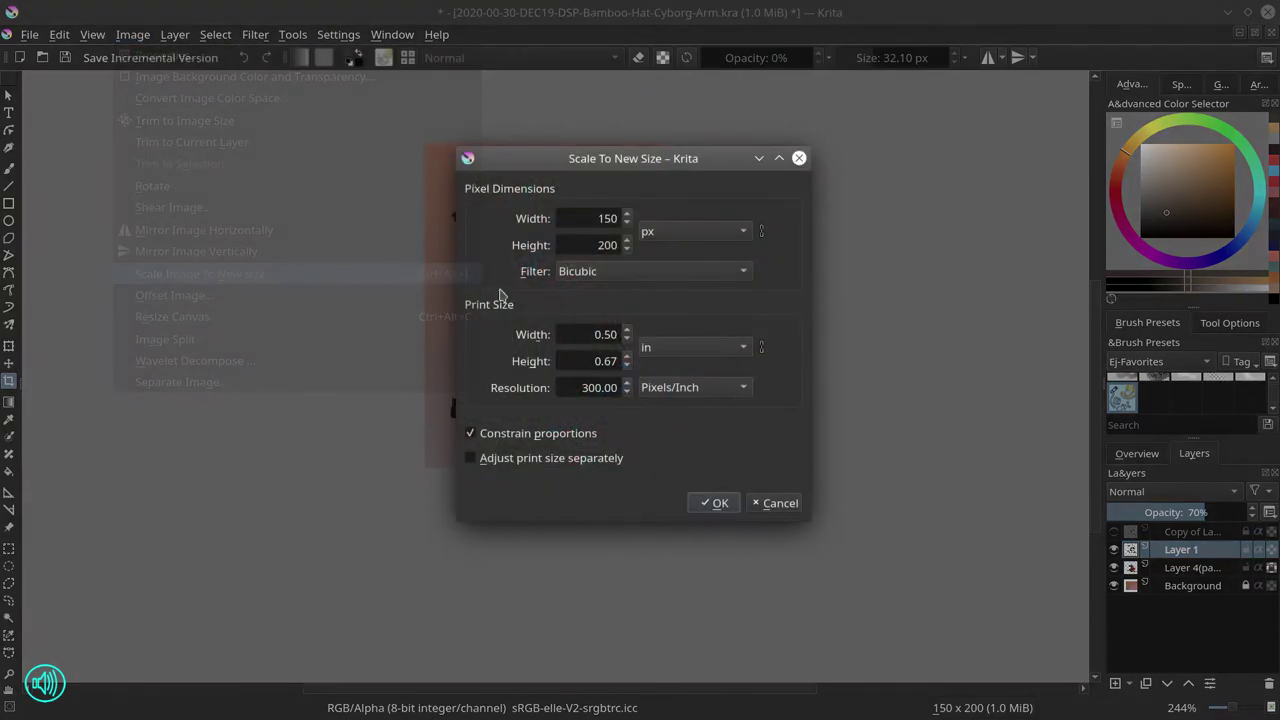
double_click(598, 245)
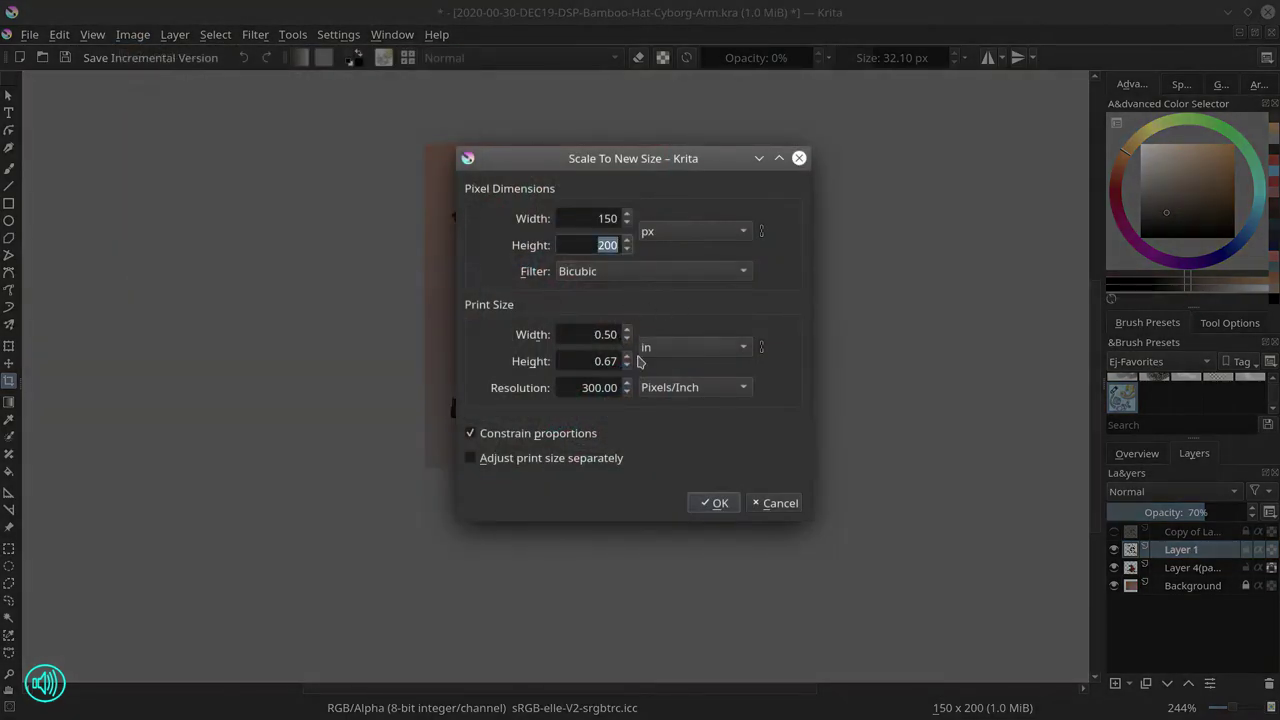
type("500")
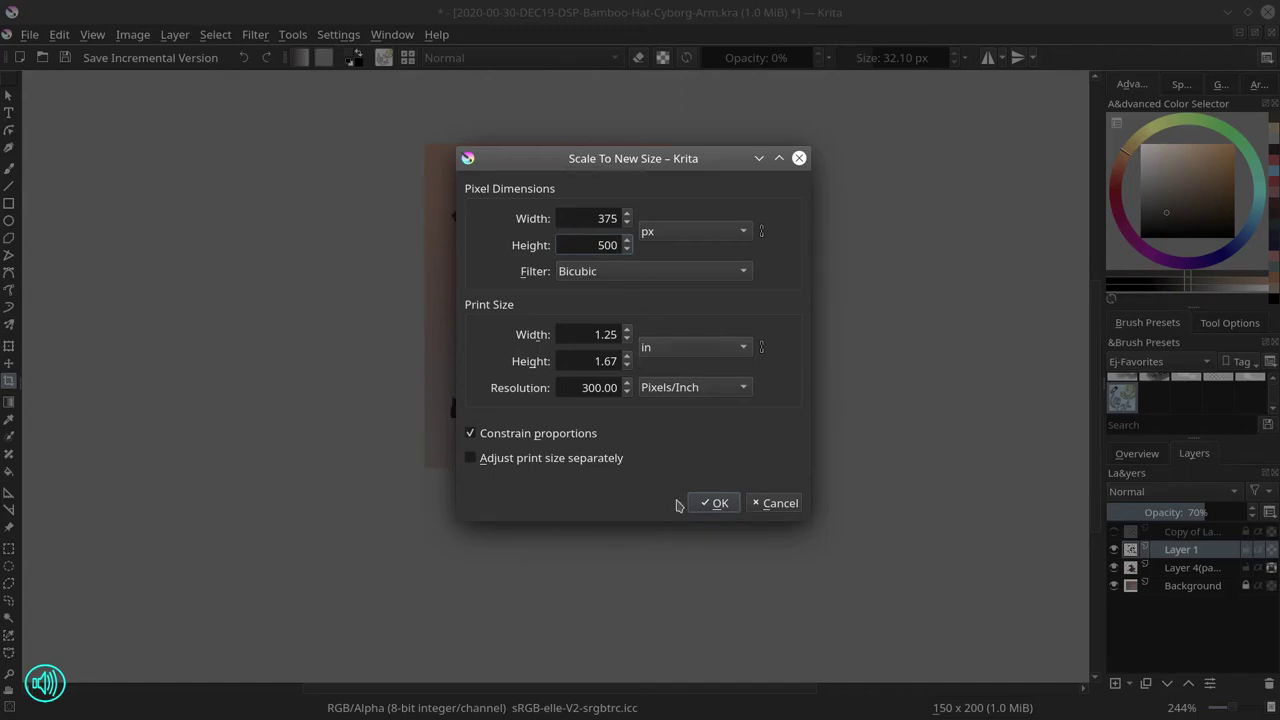
left_click(729, 513)
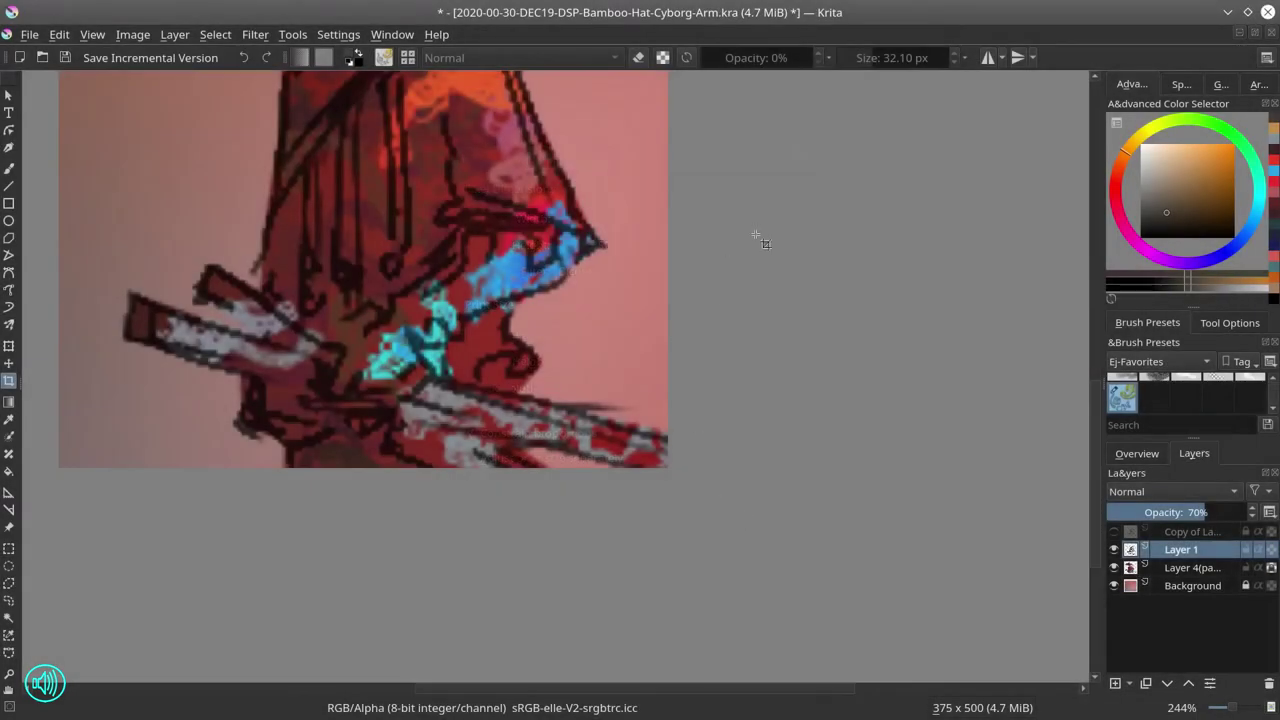
Step: On Layer 4, paint muted dark red tones over the robe with the EJ7-Shapes Mecha brush at about 50 px
scroll(803, 391, "up", 4)
scroll(803, 391, "down", 1, "ctrl")
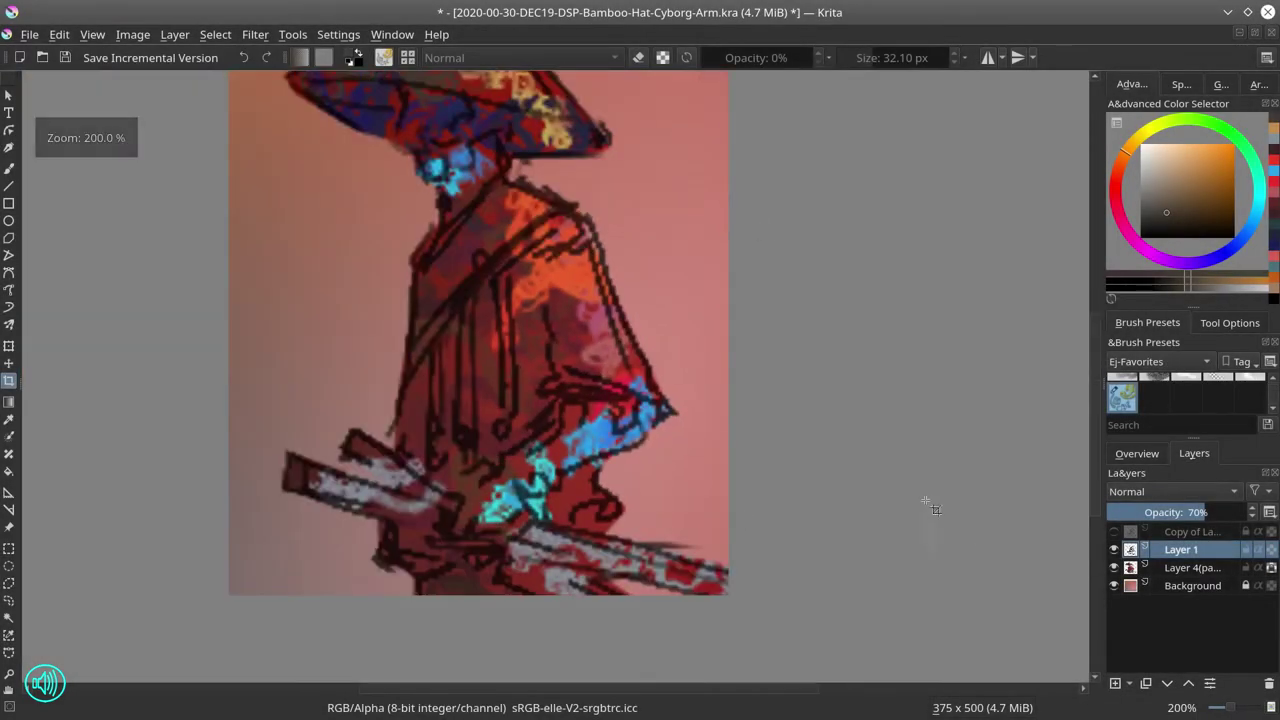
left_click(1185, 568)
scroll(838, 432, "down", 1, "ctrl")
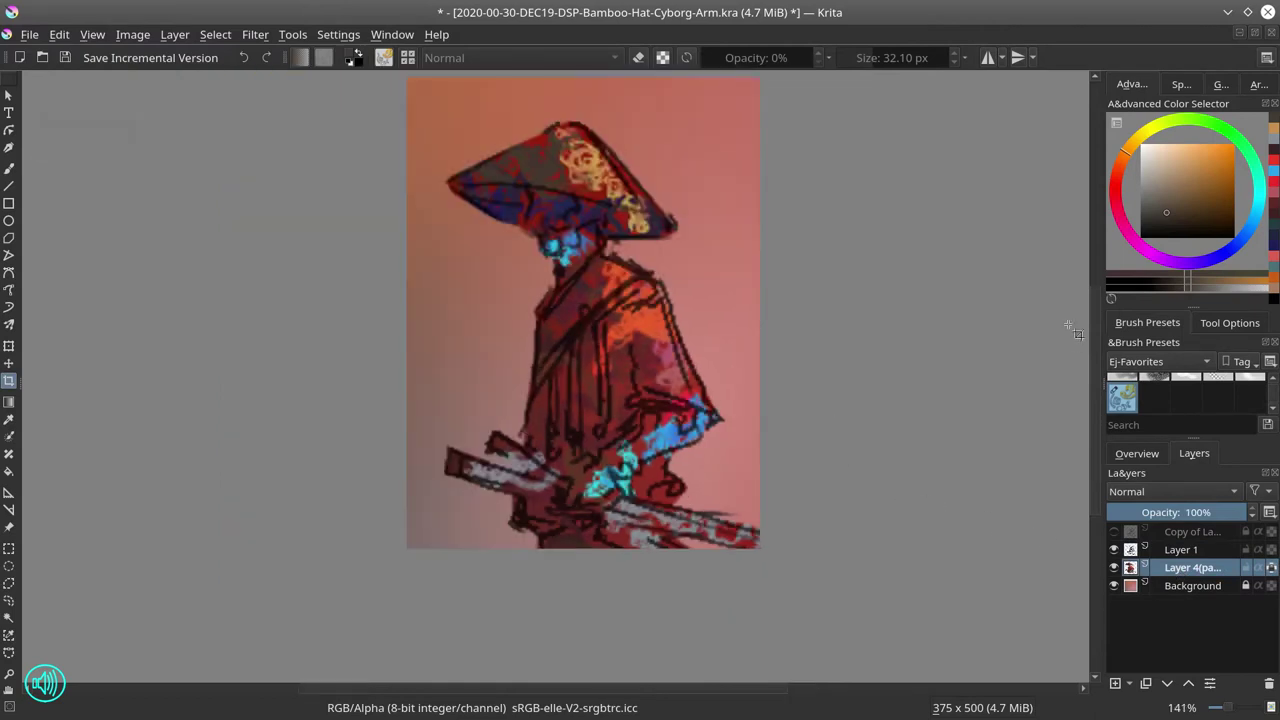
left_click(9, 168)
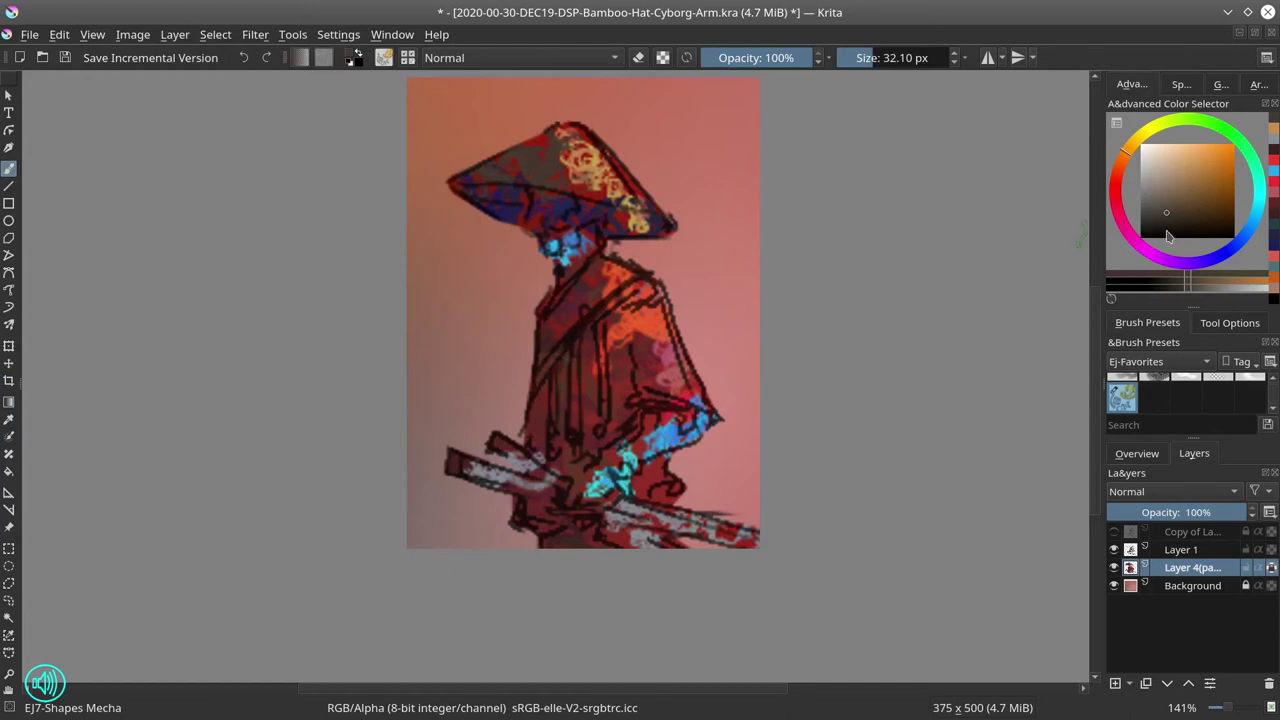
left_click(1119, 200)
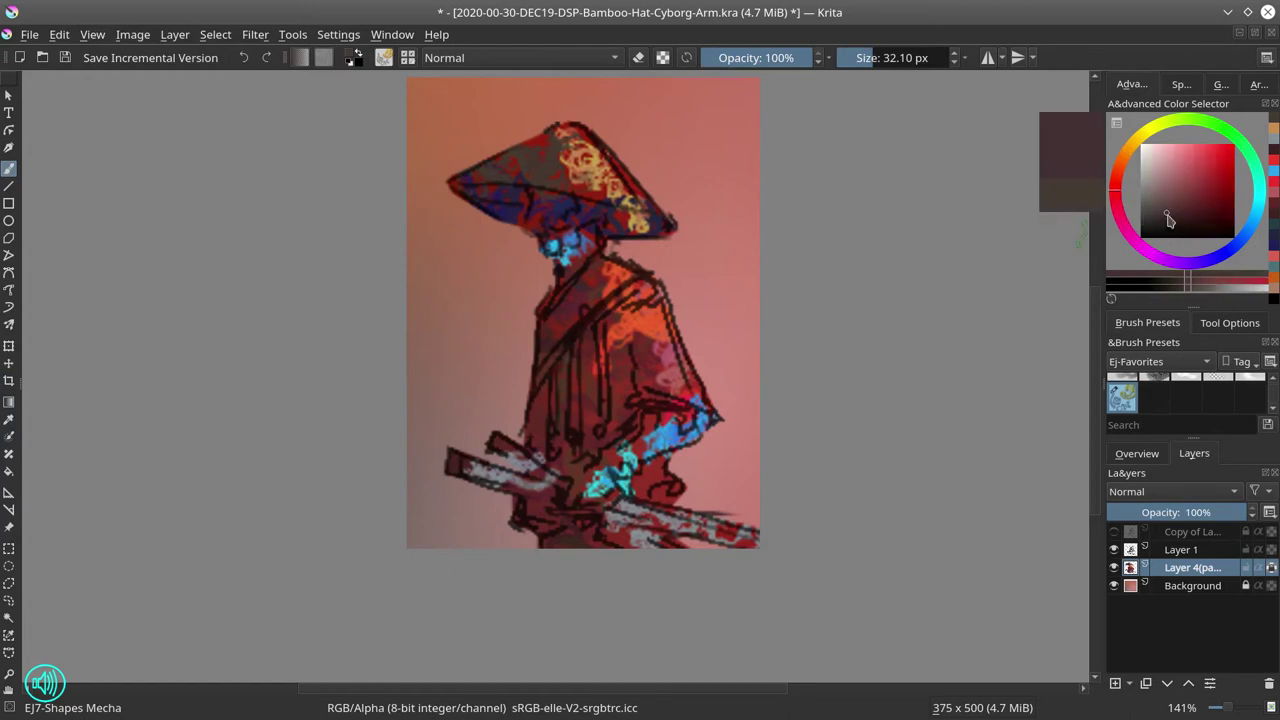
mouse_move(542, 374)
left_mouse_down("shift")
mouse_move(567, 374)
mouse_move(539, 408)
left_mouse_up("shift")
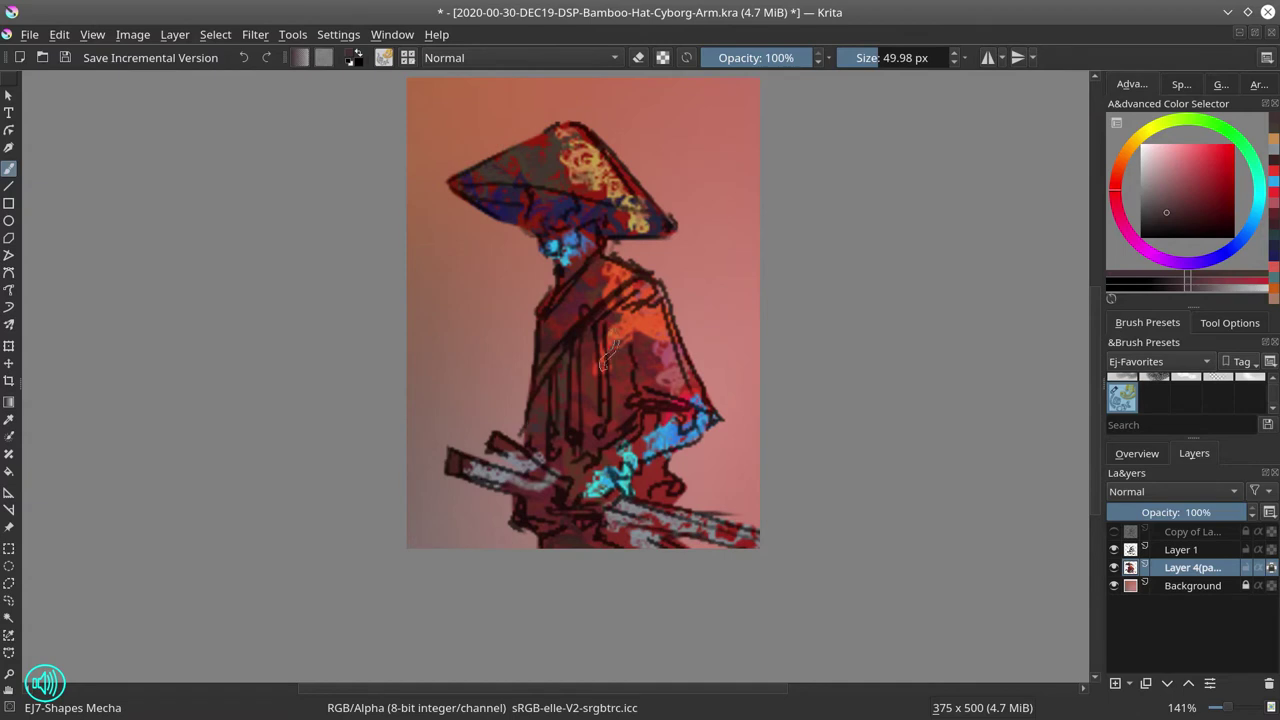
left_click(1201, 210)
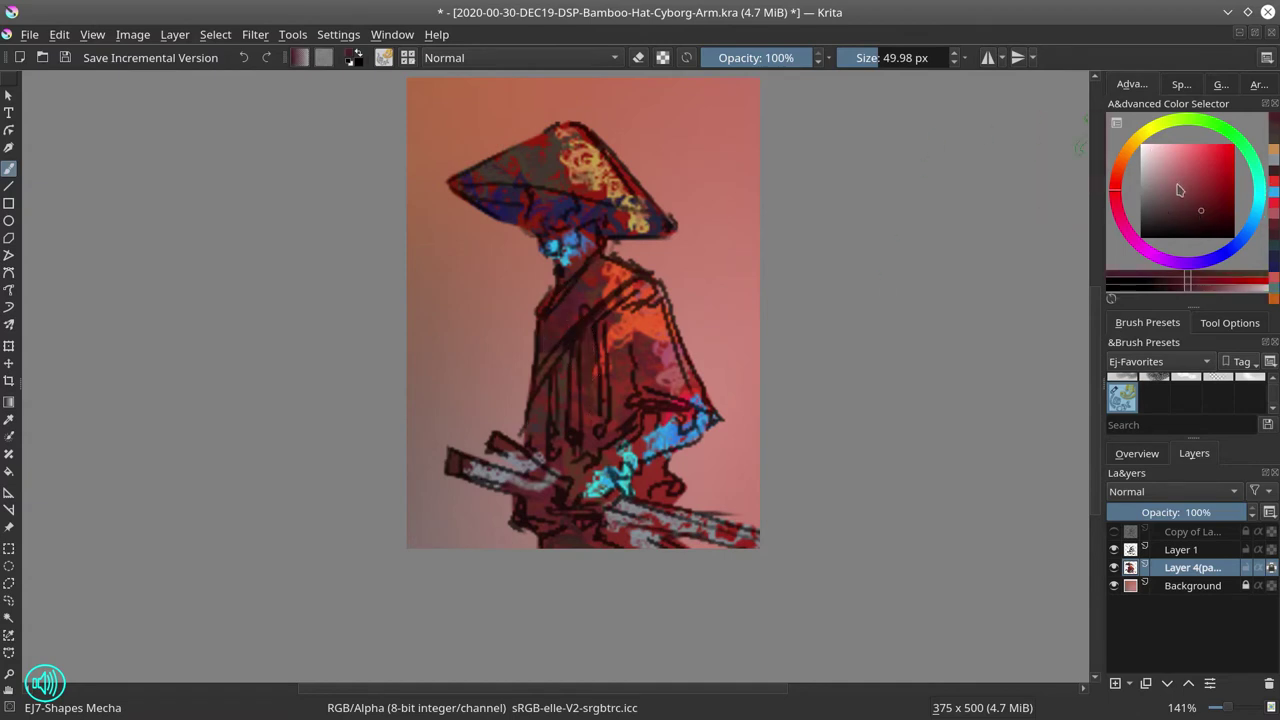
left_click(1176, 203)
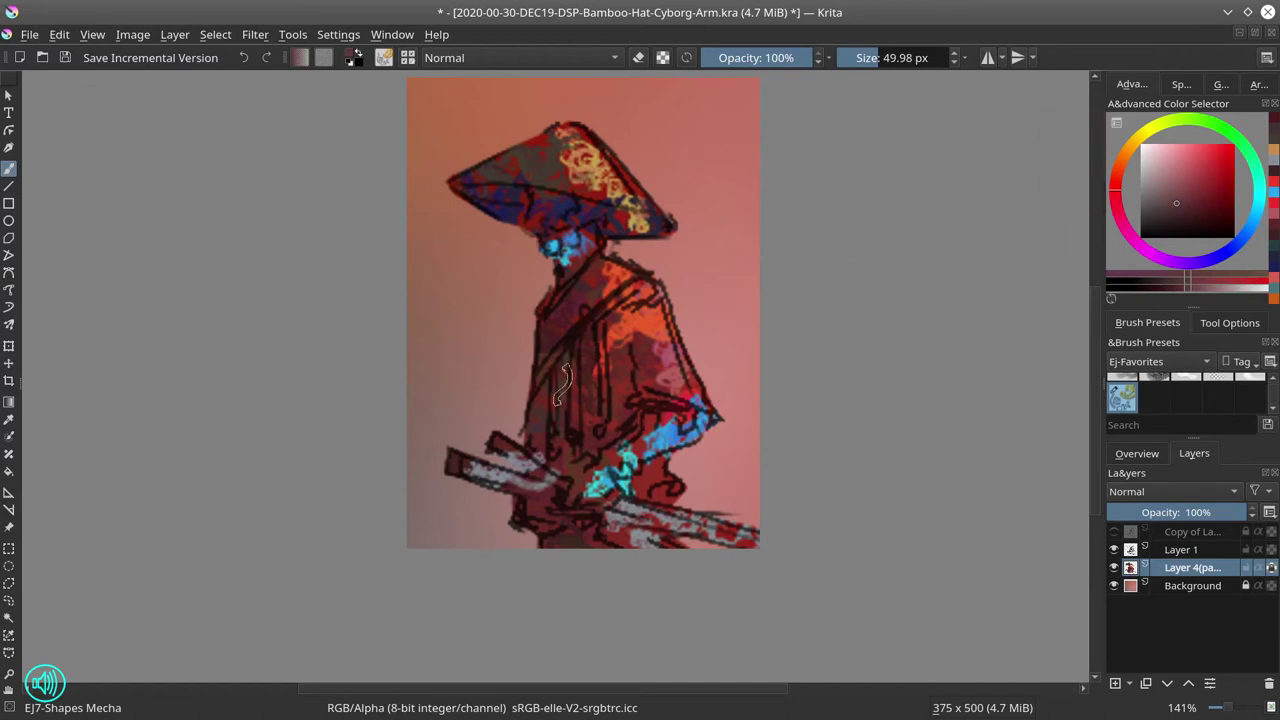
Step: Paint near-black red shadows on the robe's folds above the forearm and along the underside of the hat
left_click(1171, 223)
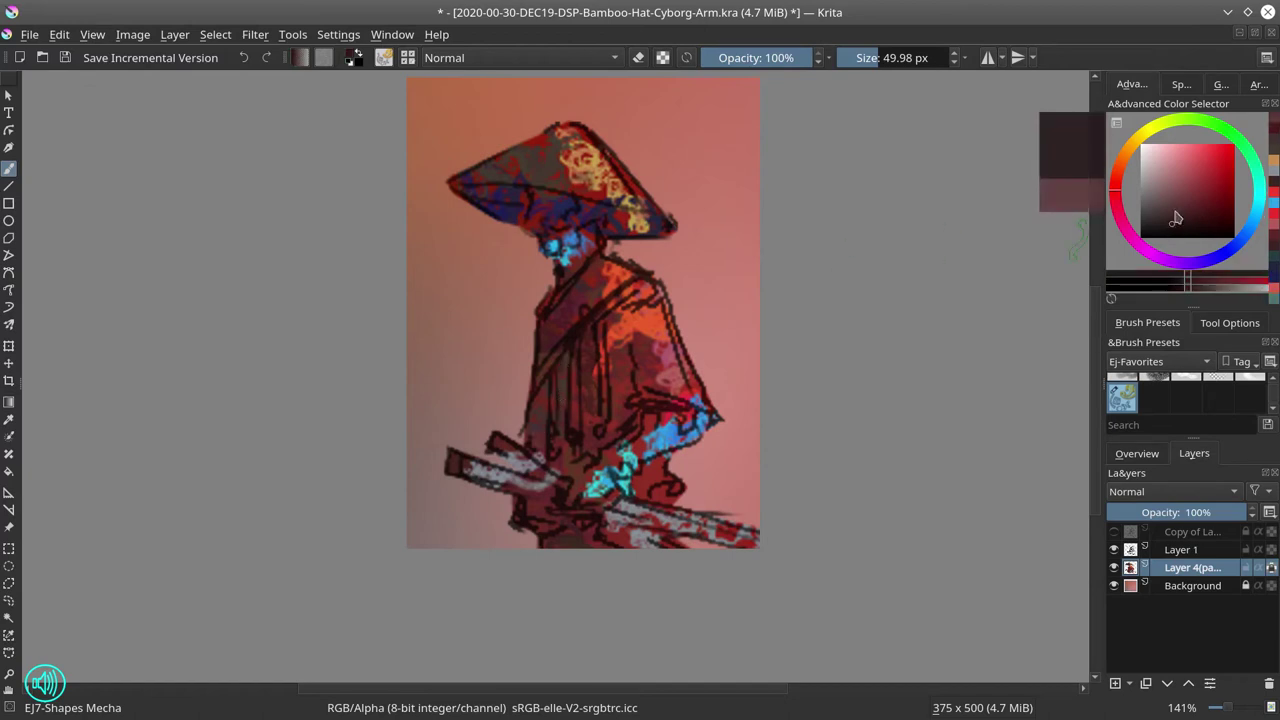
left_click_drag(630, 402, 603, 434)
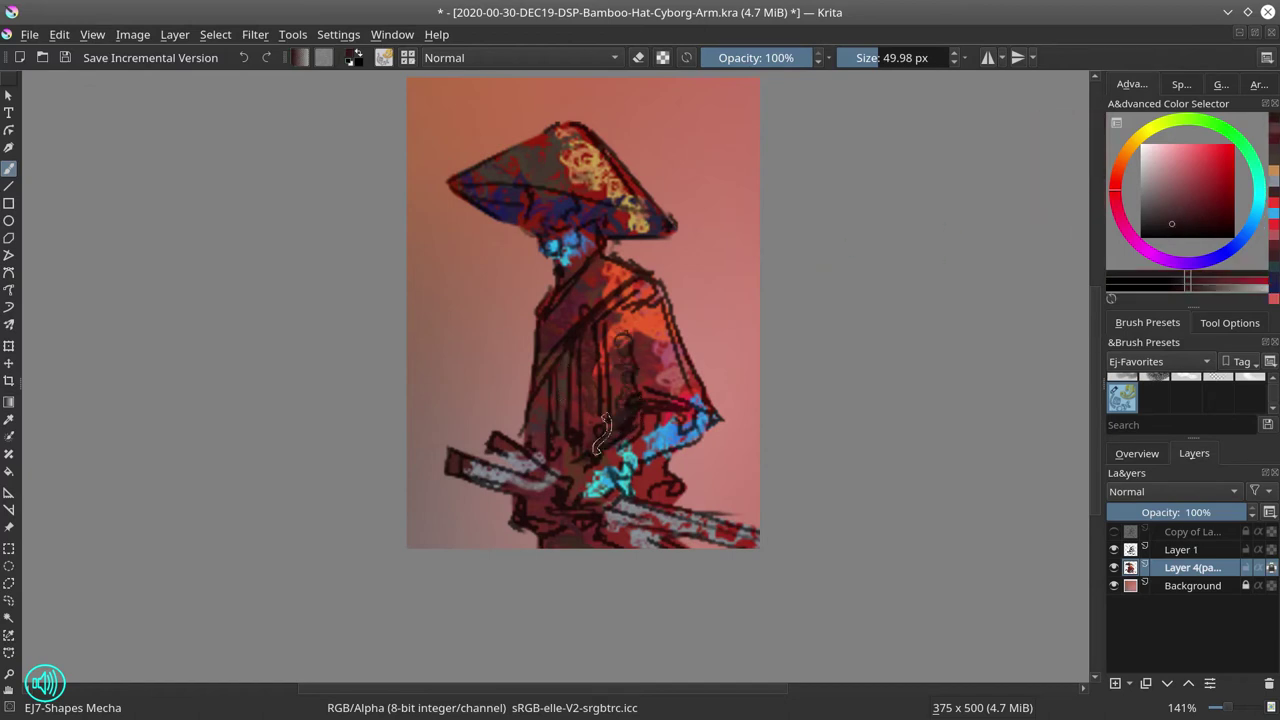
left_click_drag(626, 362, 629, 406)
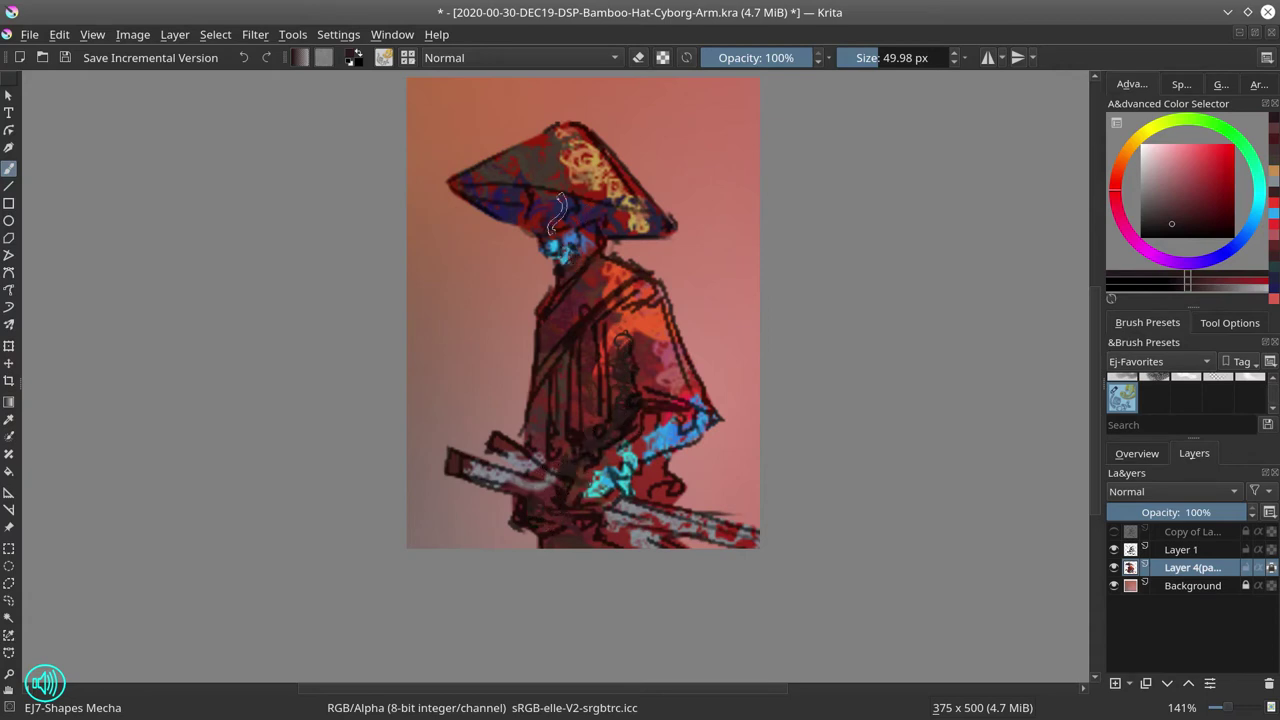
left_click_drag(610, 225, 642, 205)
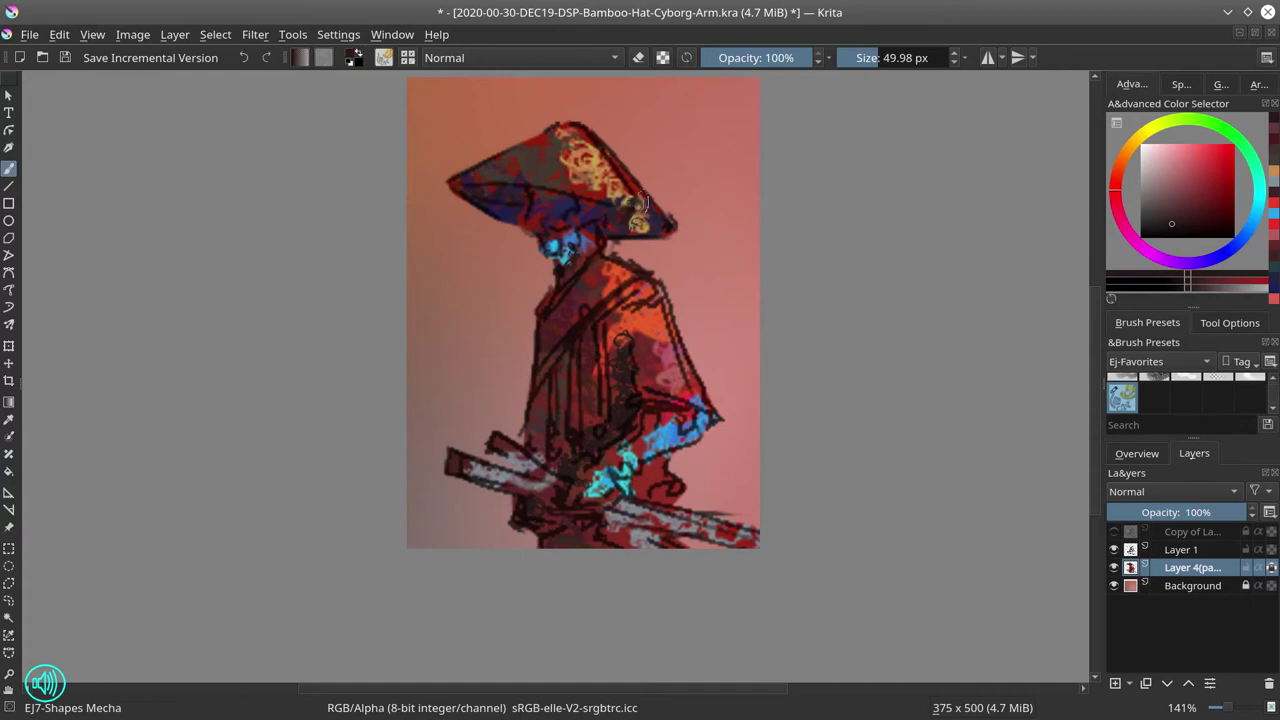
Step: Add muted blue-violet strokes along the cyborg forearm from the elbow to the hand
left_click(1219, 256)
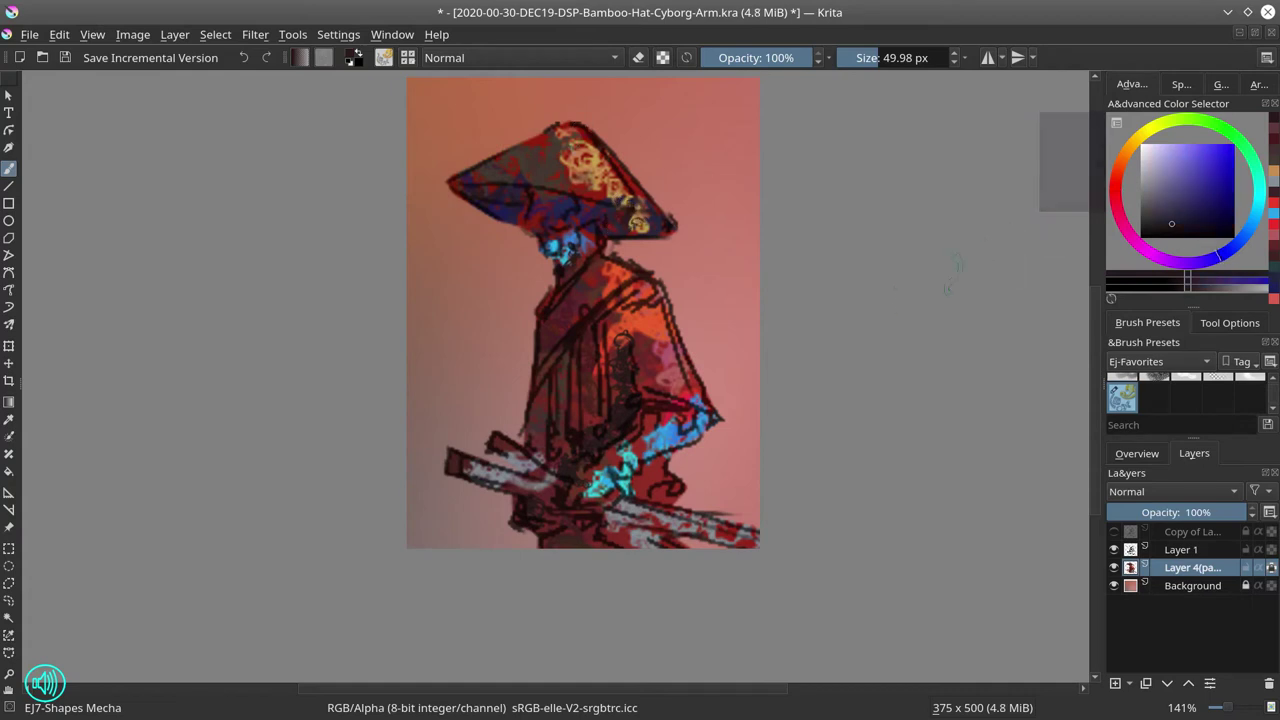
left_click_drag(662, 413, 650, 460)
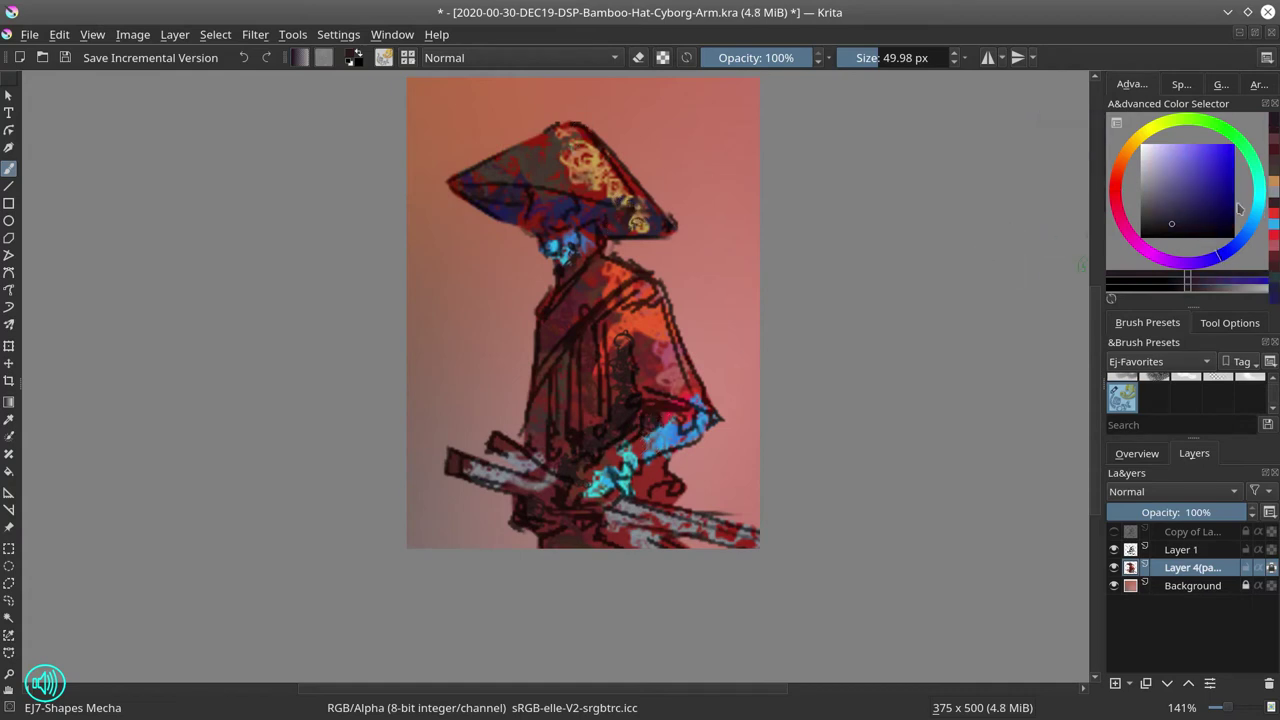
left_click(1183, 179)
mouse_move(676, 408)
left_mouse_down()
mouse_move(640, 445)
mouse_move(578, 470)
left_mouse_up()
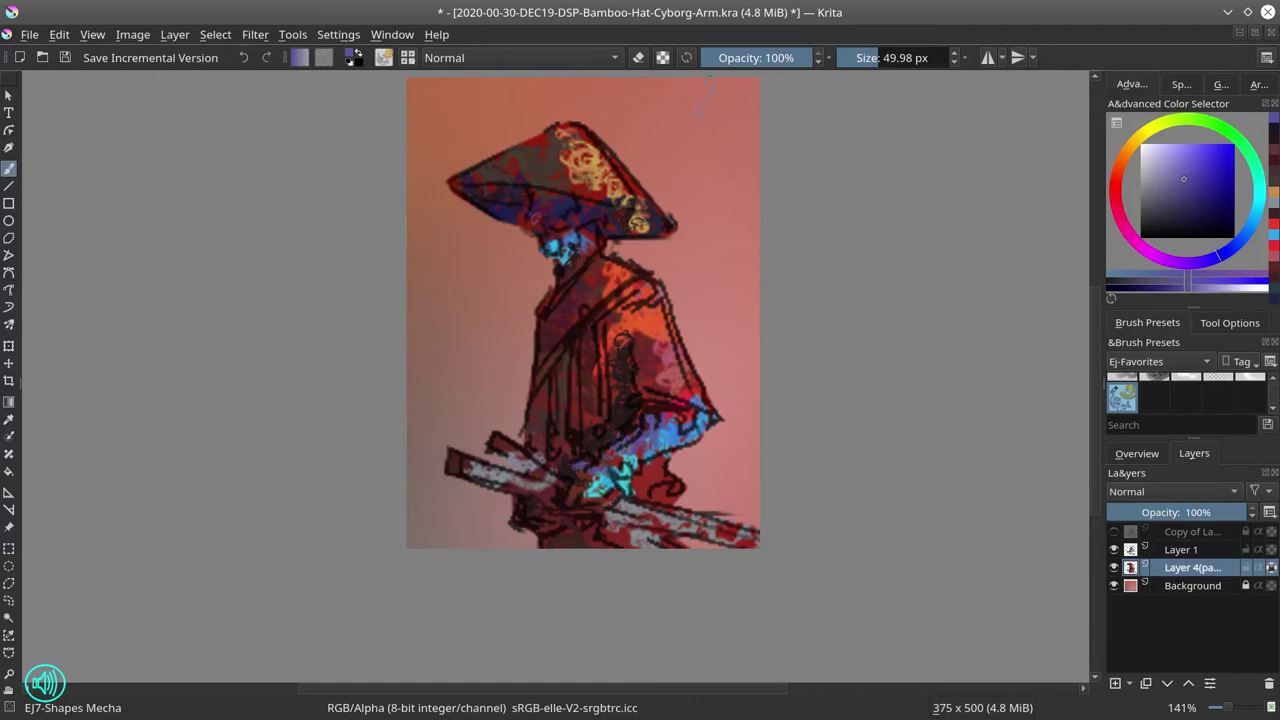
Step: Merge the line art on Layer 1 down into the Layer 4 paint layer
left_click(1196, 549)
right_click(1200, 551)
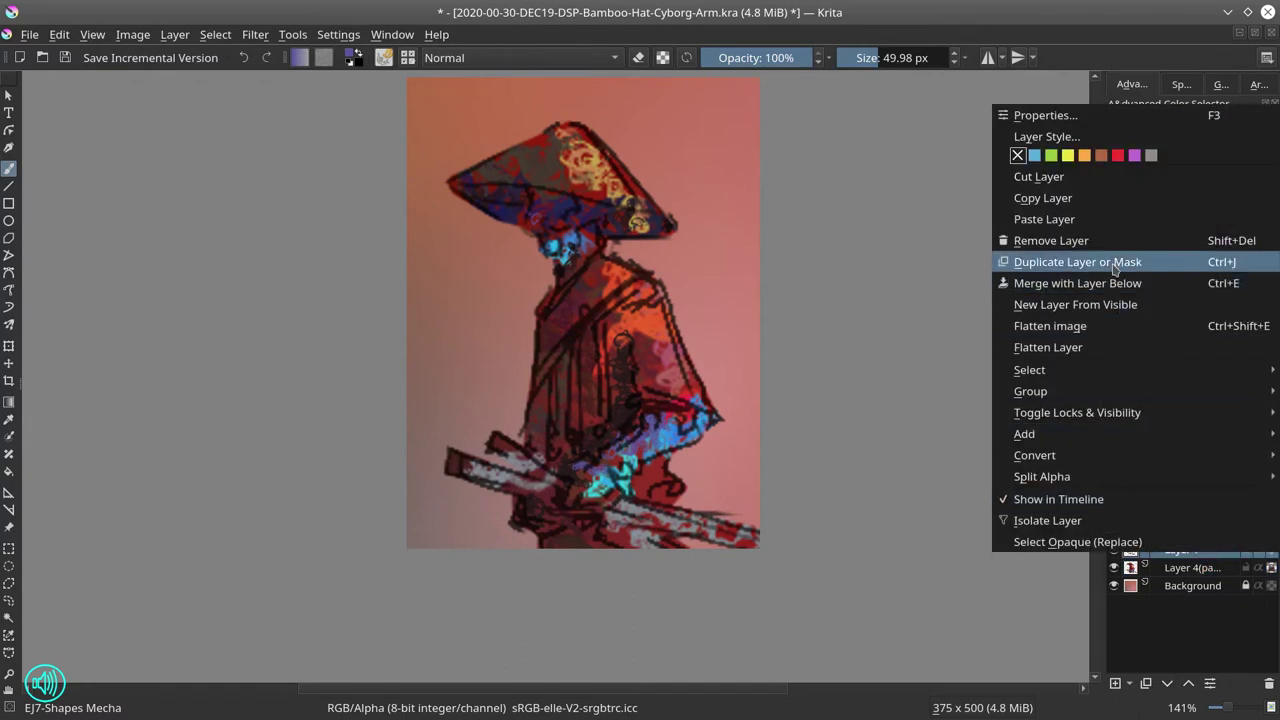
left_click(1078, 283)
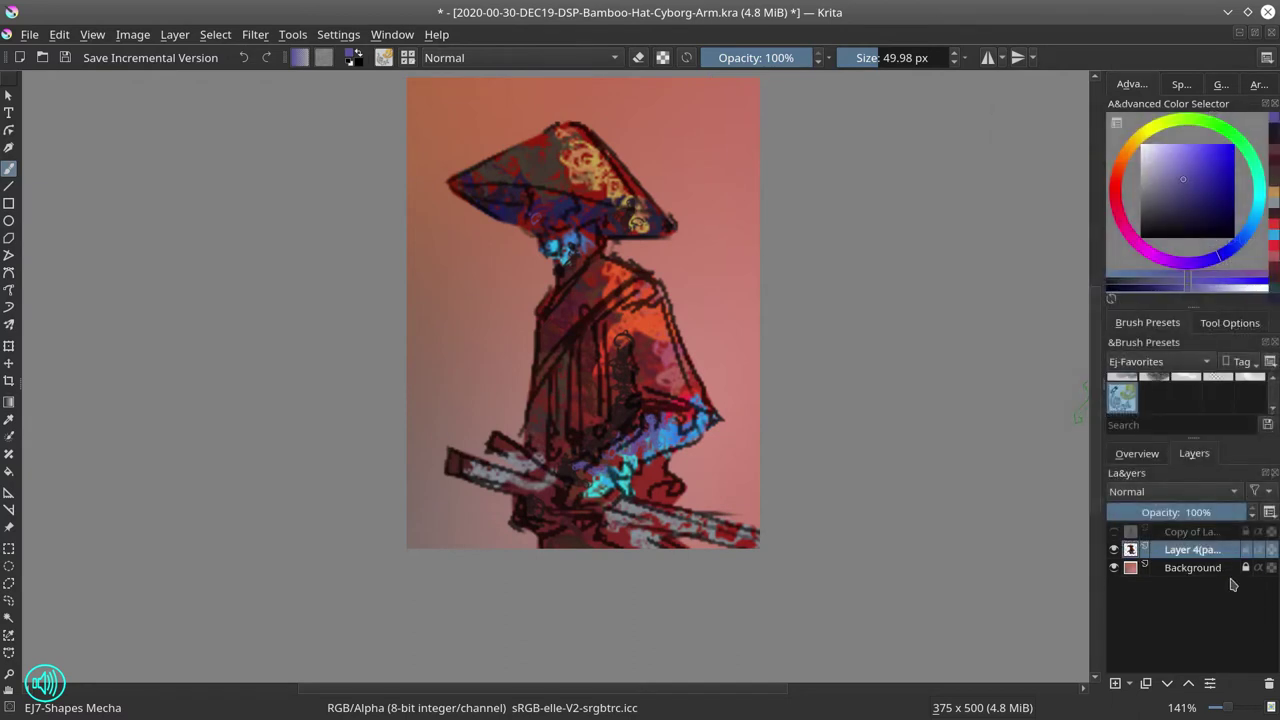
Step: Save the document and start smudging the hat's underside above the face with the EJ3 Blender Textured Soft Copy brush at about 9 px
left_click(1197, 378)
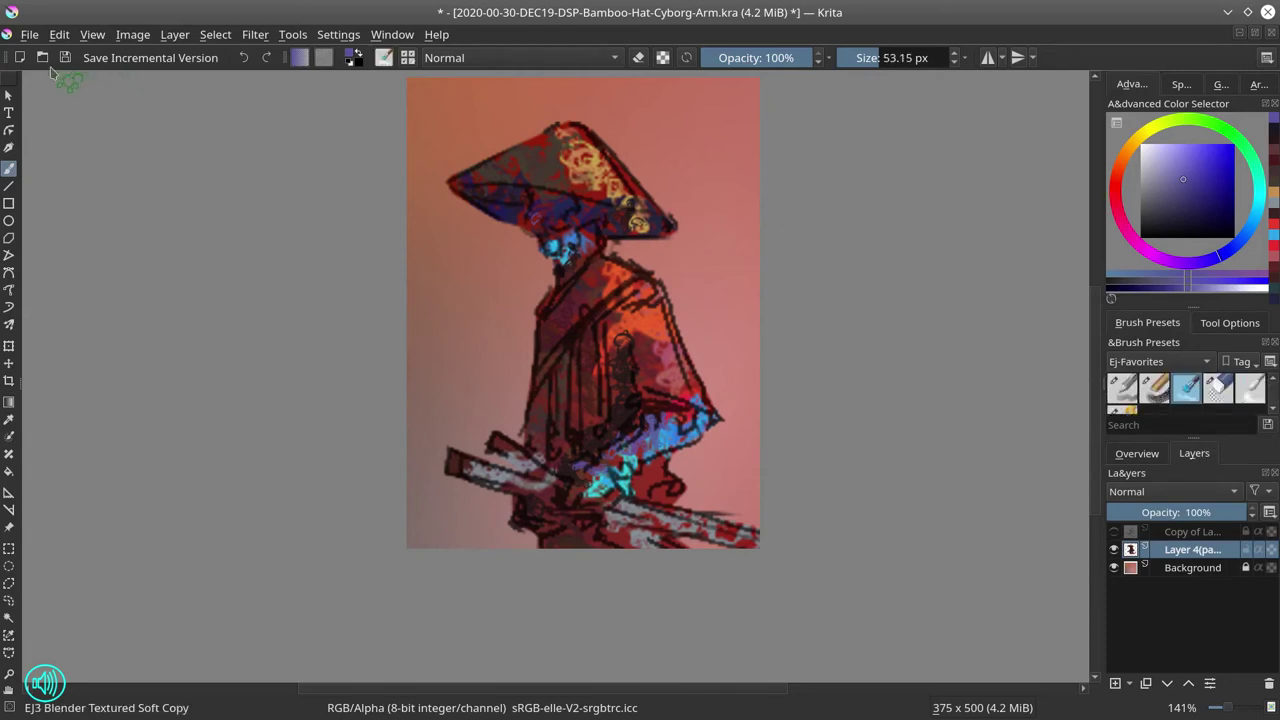
key("ctrl+s")
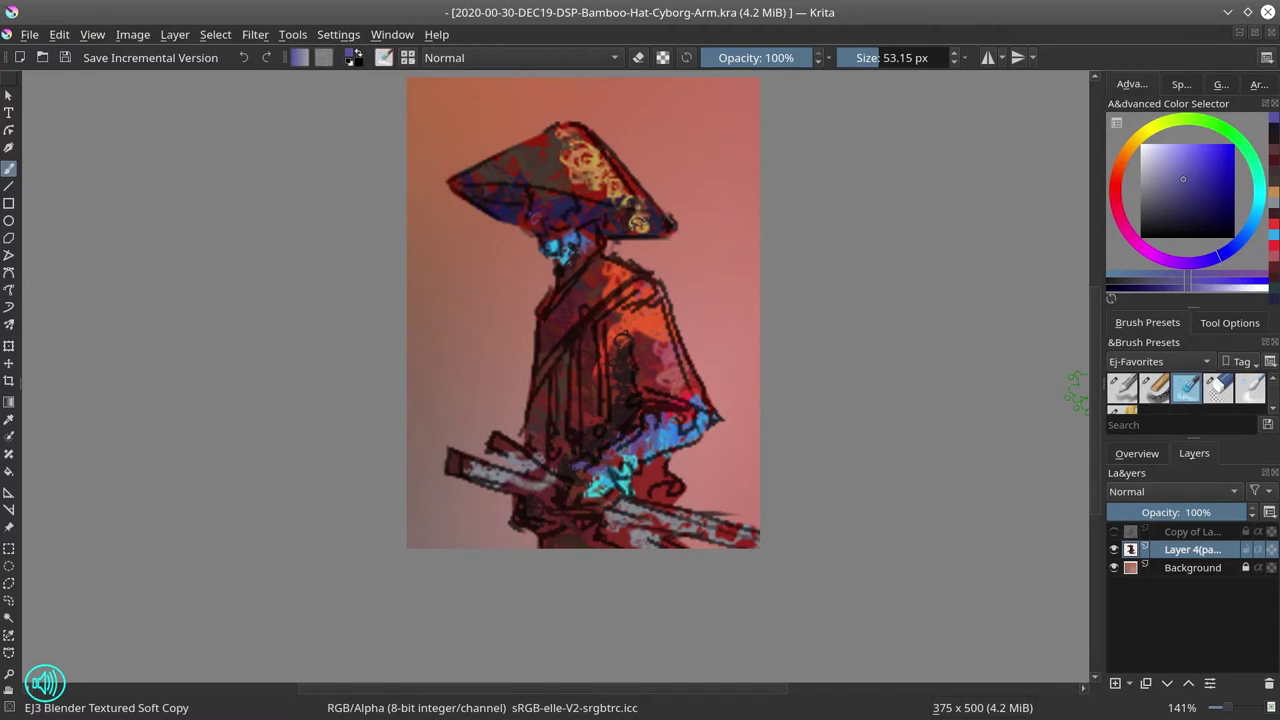
left_click_drag(563, 217, 547, 211, "shift")
key("bracketleft")
key("bracketleft")
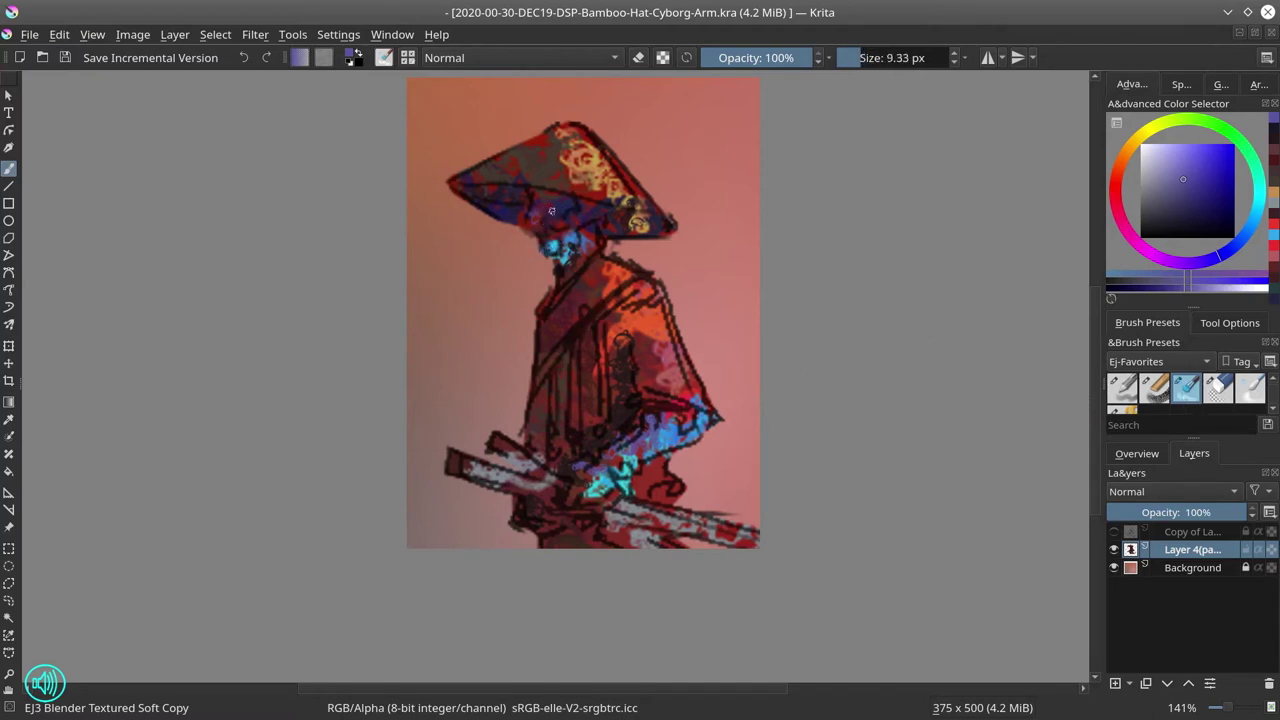
left_click(551, 211)
key("bracketright")
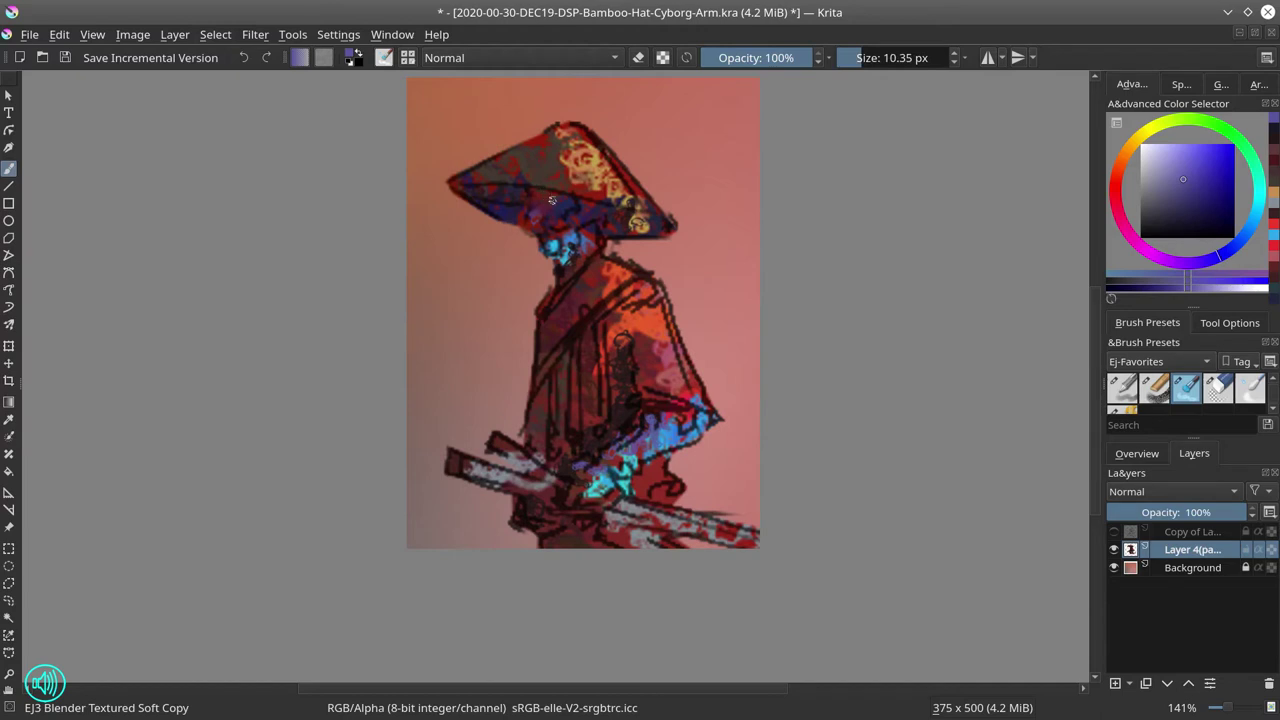
Step: Blend the line art and colour patches on the hat's left side into smooth shading, adjusting the blender size to about 13 px
key("bracketright")
key("bracketright")
key("bracketright")
key("bracketright")
key("bracketright")
key("bracketleft")
key("bracketleft")
key("bracketleft")
key("bracketleft")
left_click_drag(500, 169, 496, 173, "shift")
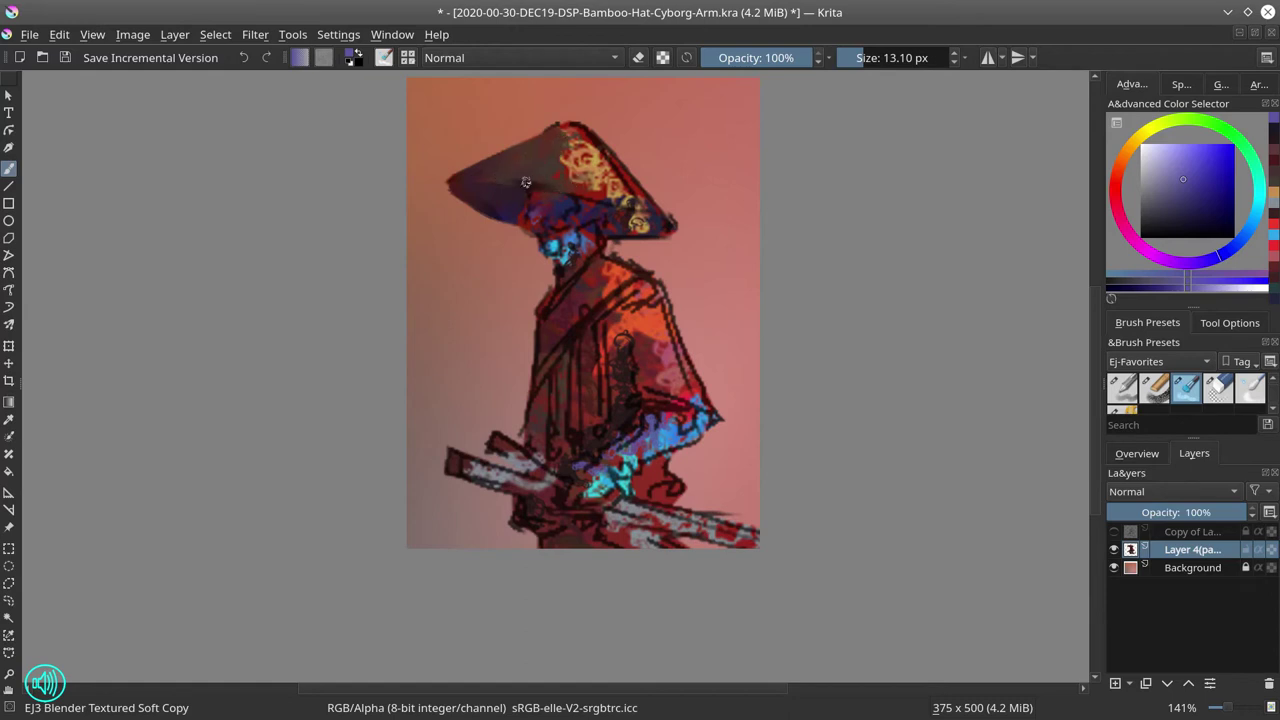
Step: Blend the hat's crown and yellow pattern into smooth tan shading down its right slope, varying the blender size up to about 19 px
mouse_move(519, 172)
left_mouse_down()
mouse_move(579, 188)
mouse_move(570, 164)
mouse_move(594, 172)
mouse_move(572, 127)
left_mouse_up()
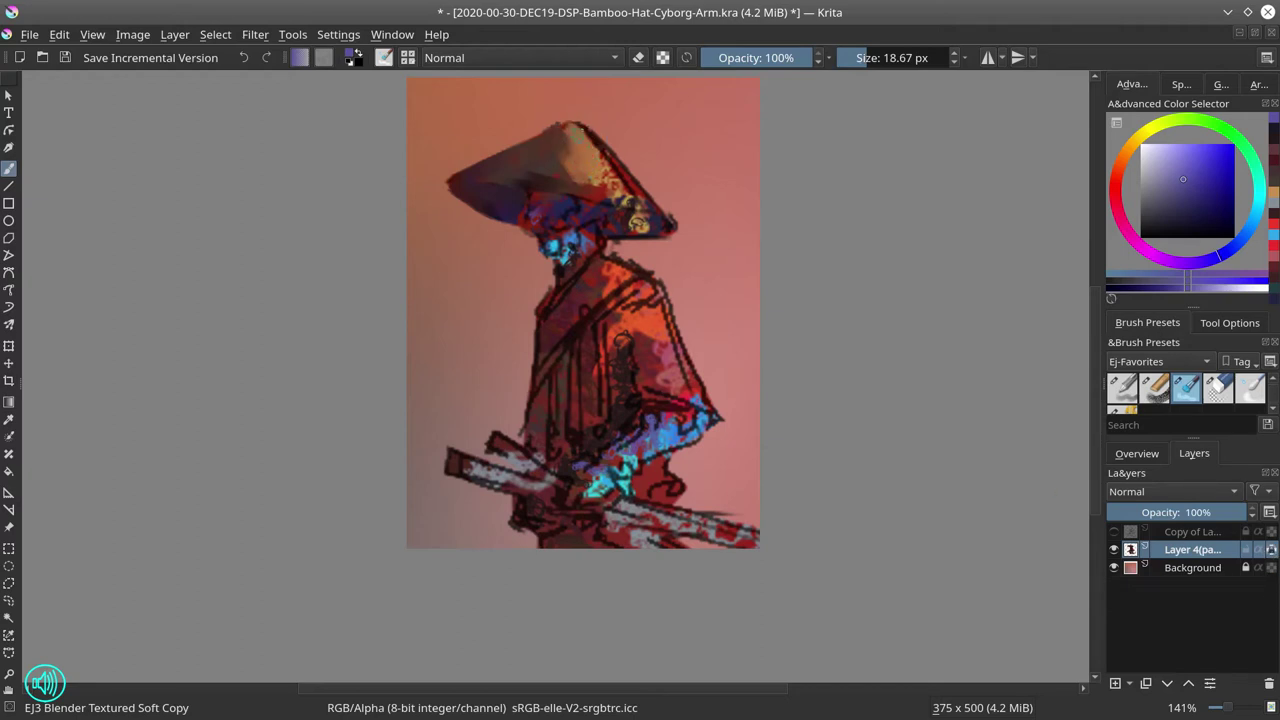
mouse_move(580, 130)
left_mouse_down()
mouse_move(626, 178)
mouse_move(617, 200)
mouse_move(591, 189)
left_mouse_up()
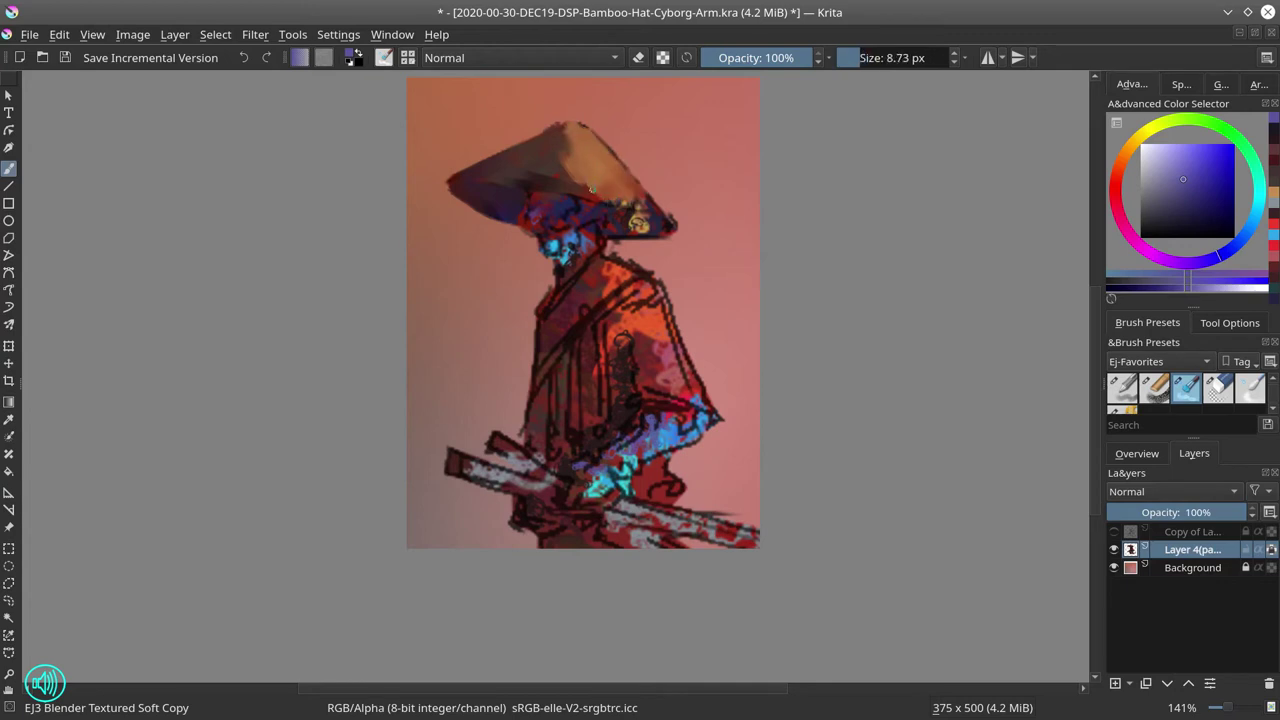
key("bracketright")
key("bracketright")
key("bracketright")
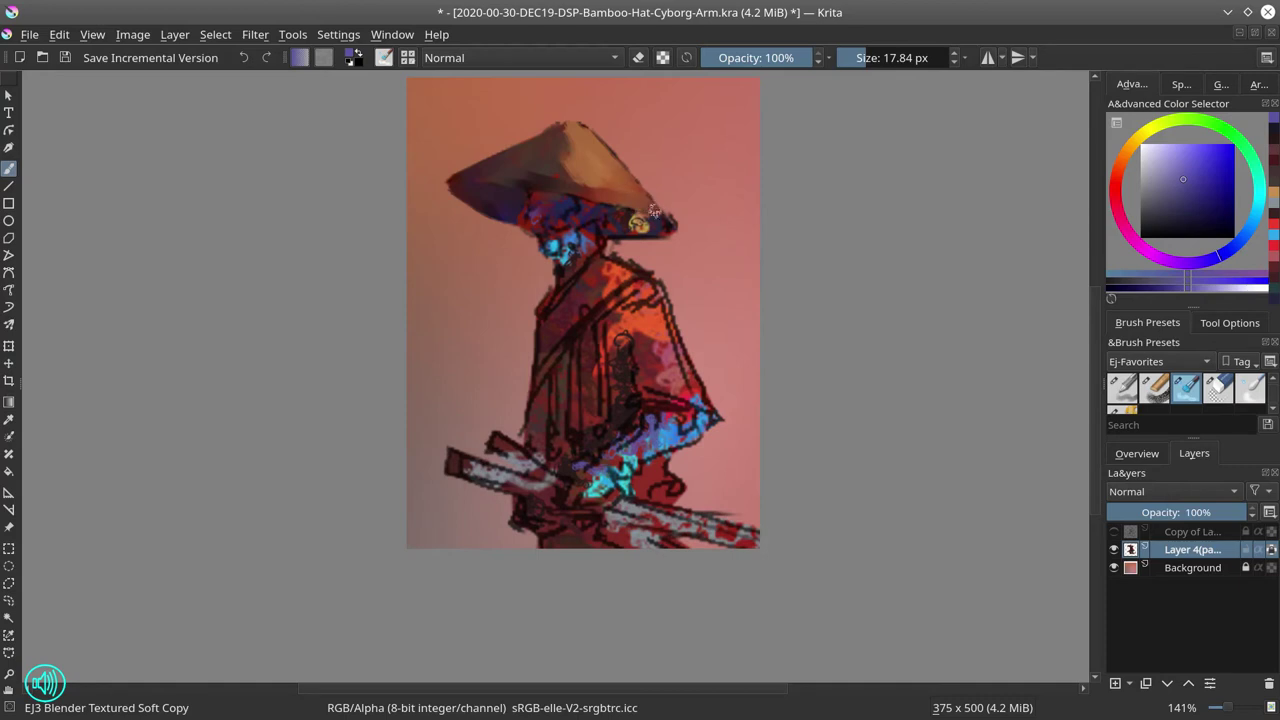
left_click_drag(588, 135, 626, 174)
Step: Try blending the yellow curl under the hat's right brim, undo it, and switch to the EJ2 Chalk Grainy brush
left_click_drag(610, 231, 630, 230)
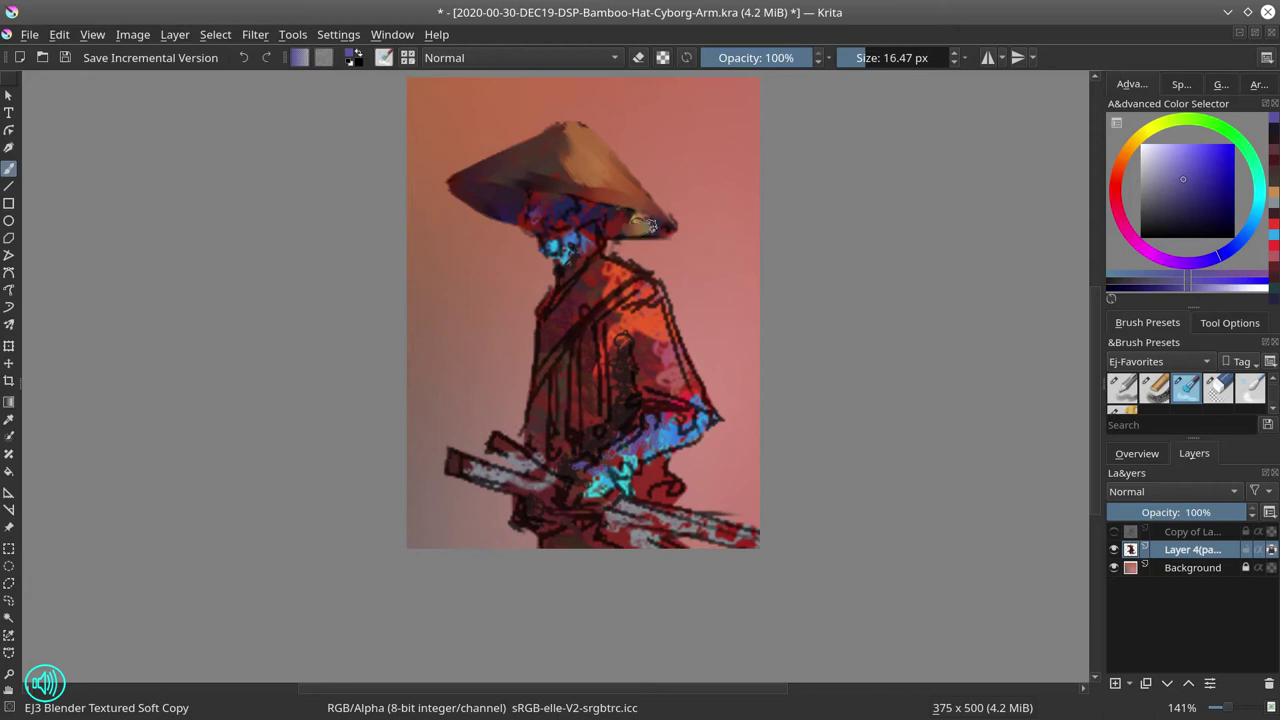
key("ctrl+z")
left_click(1157, 392)
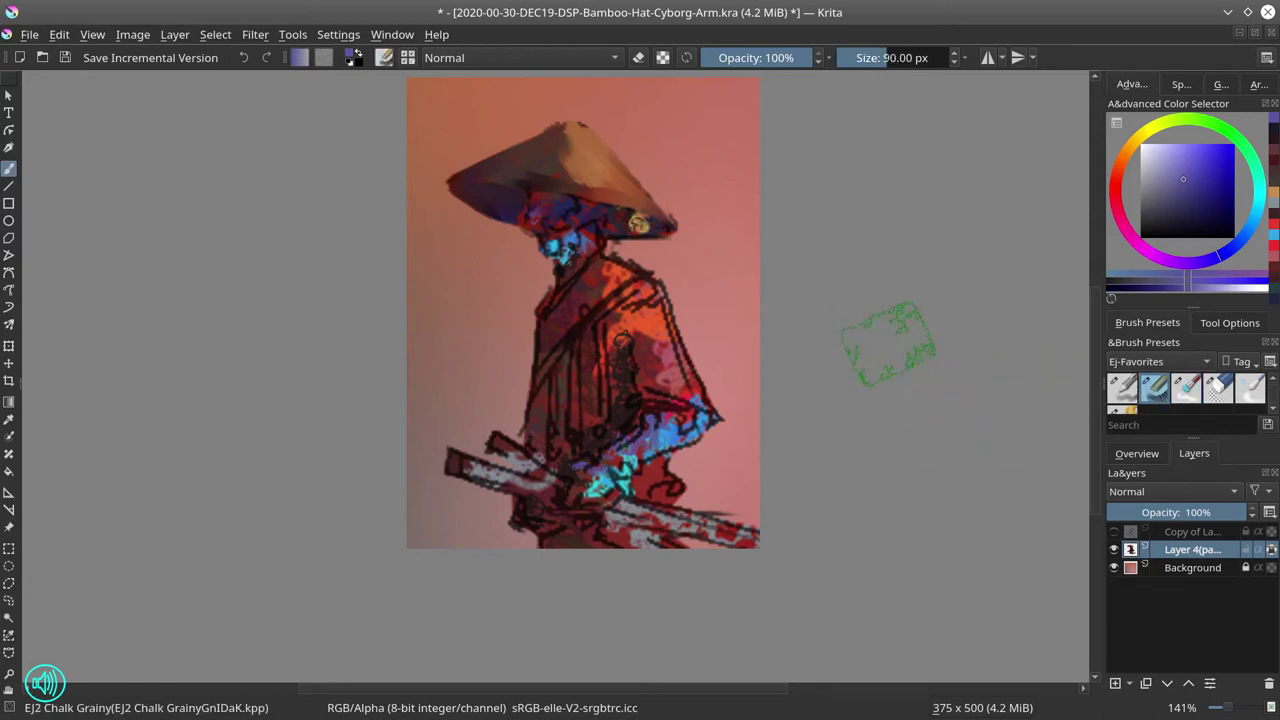
Step: Undo the blending strokes on the hat's crown and right slope to restore the yellow pattern and line art
key("ctrl")
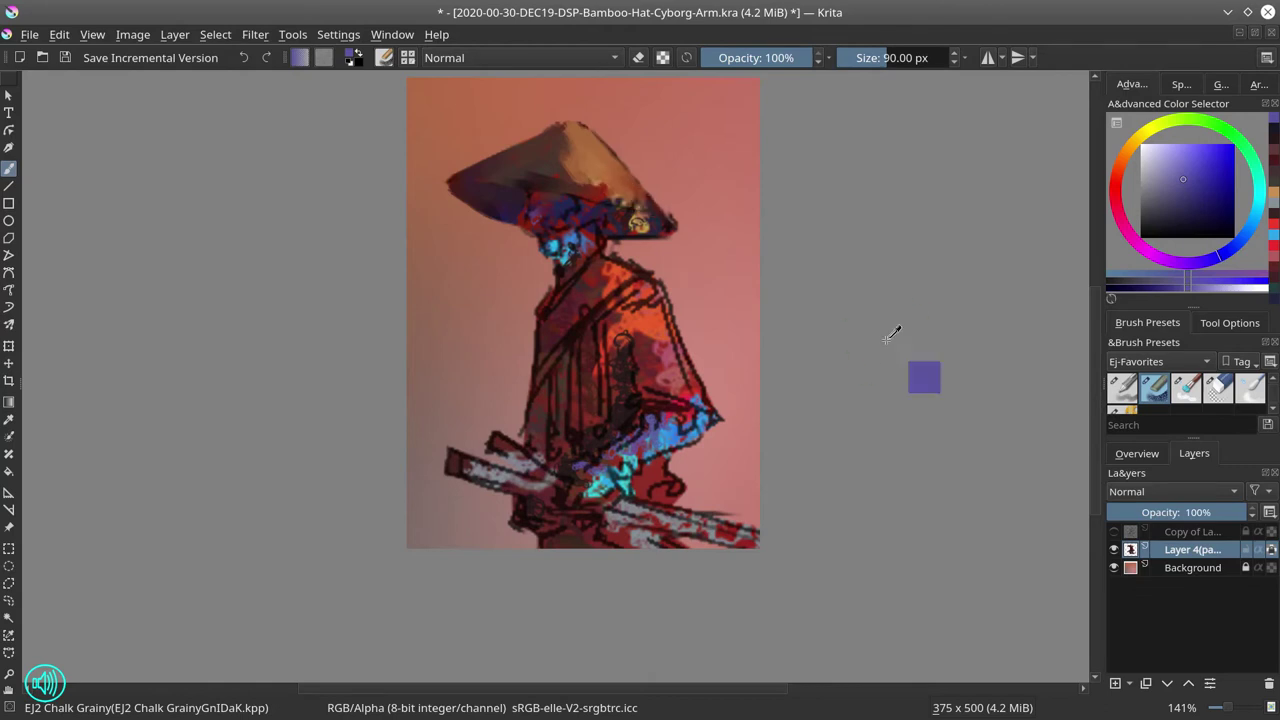
key("ctrl+z")
key("ctrl+z")
key("ctrl+z")
key("ctrl+z")
key("ctrl+z")
key("ctrl+z")
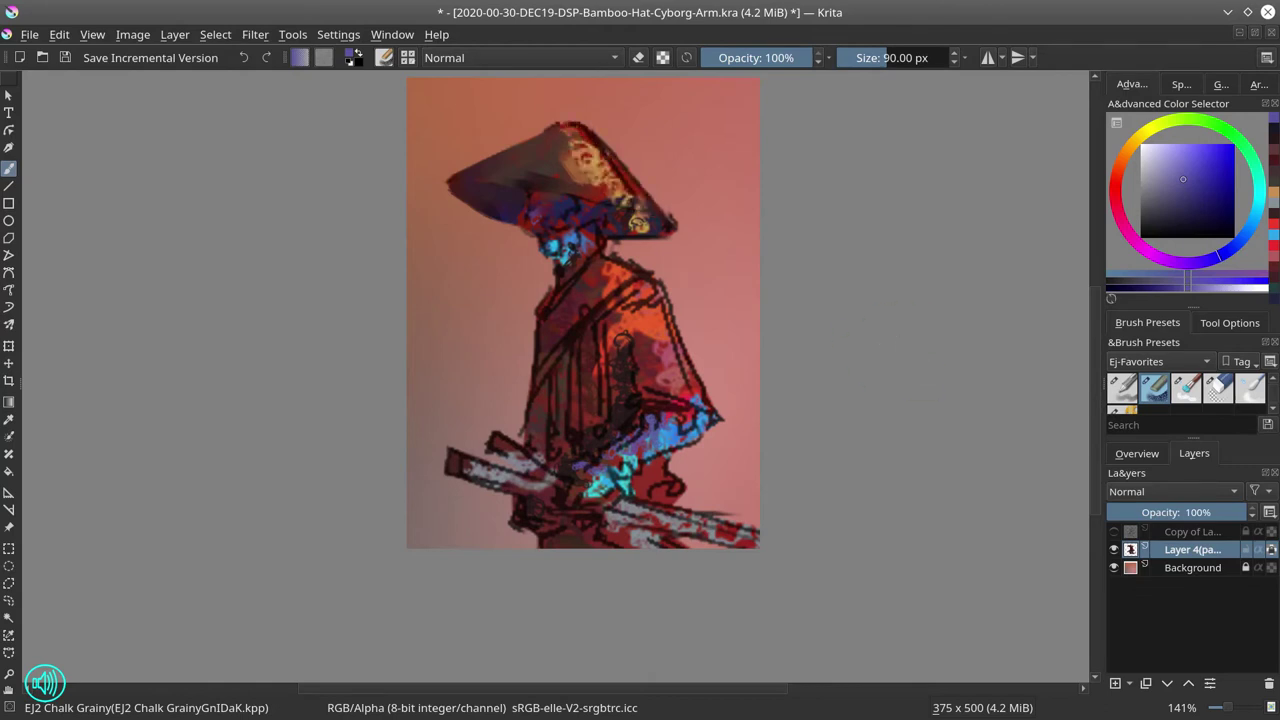
key("ctrl+z")
key("ctrl+z")
key("ctrl+z")
key("ctrl+z")
key("ctrl+z")
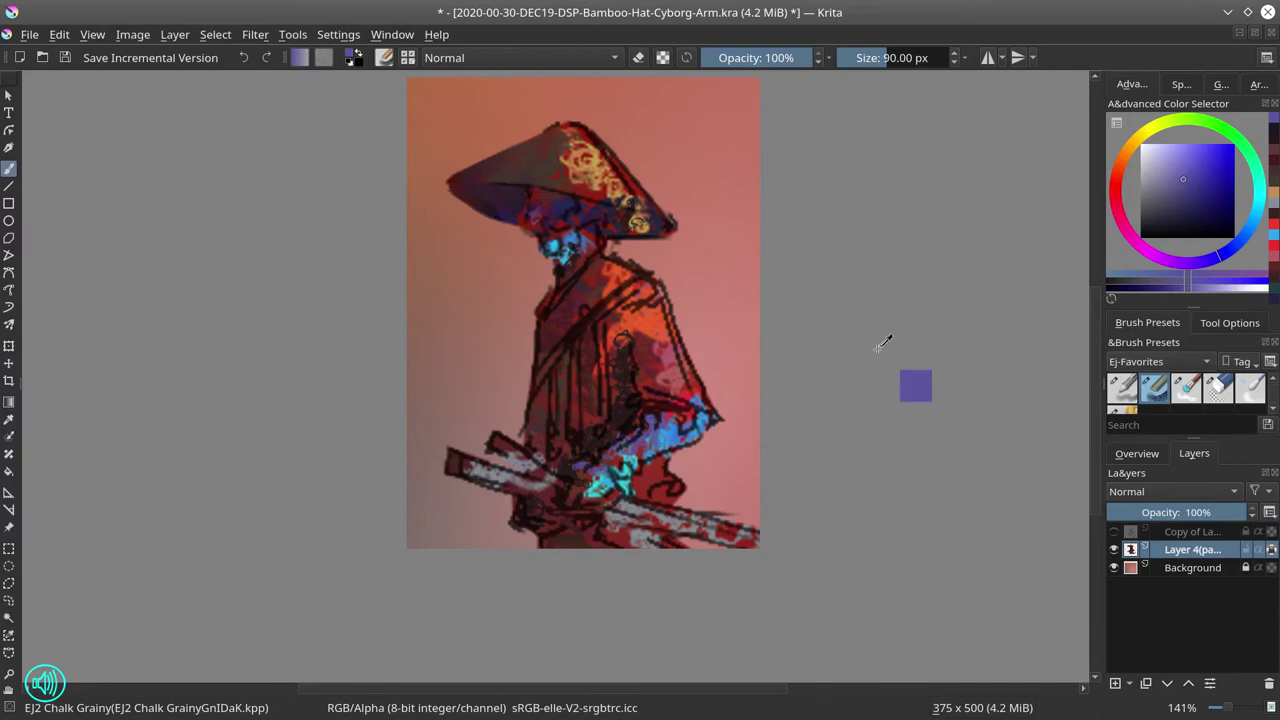
Step: Choose a darker muted blue in Multiply mode and shade the hat's underside and right brim at about 33 px
left_click(1179, 196)
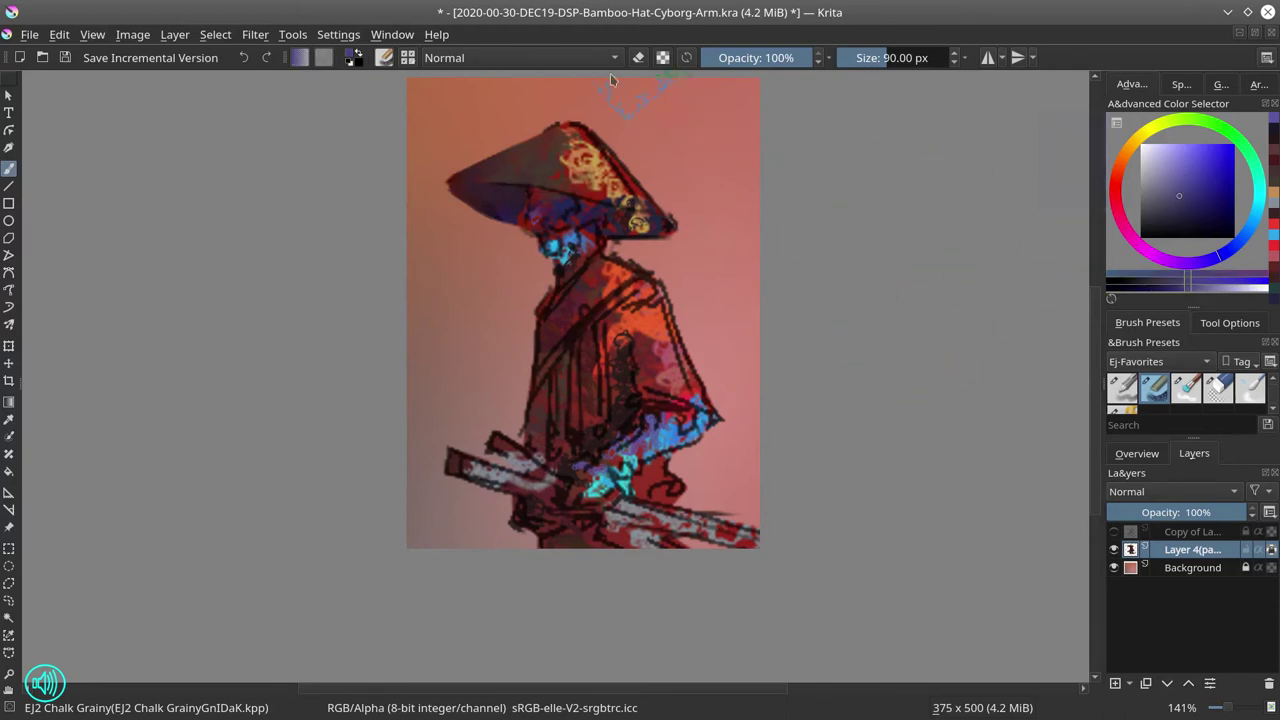
left_click(570, 58)
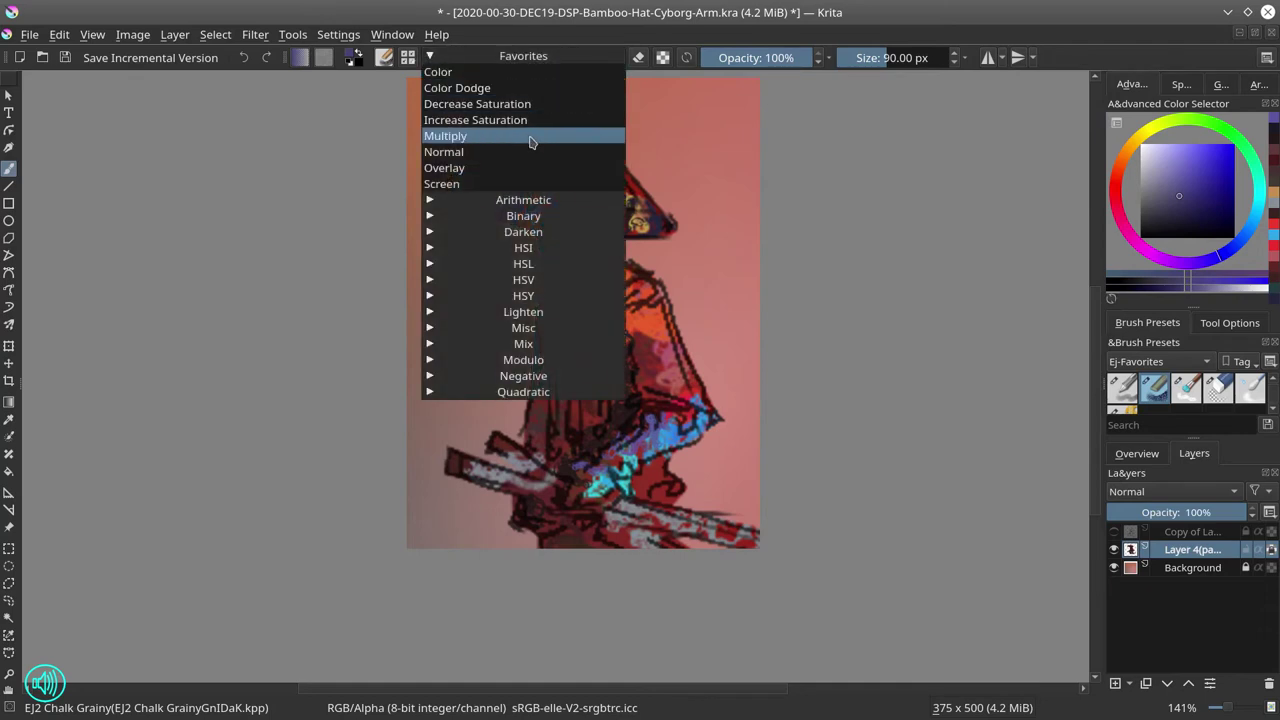
left_click(532, 134)
mouse_move(617, 223)
left_mouse_down("shift")
mouse_move(532, 225)
mouse_move(601, 229)
left_mouse_up("shift")
left_click_drag(474, 193, 550, 192)
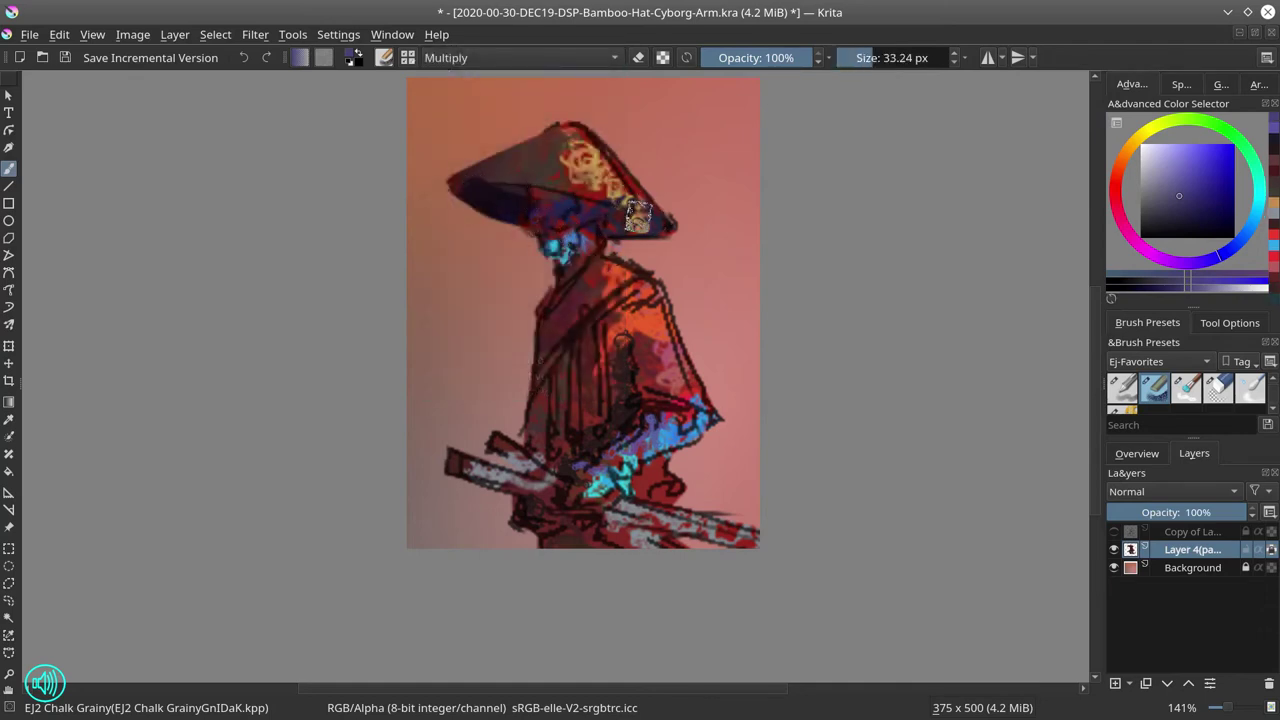
left_click_drag(643, 222, 630, 195)
Step: Darken the hat brim, robe chest, folds and waist in Multiply mode at about 19 px, using a slightly lighter blue for the lower robe
left_click_drag(567, 309, 553, 309, "shift")
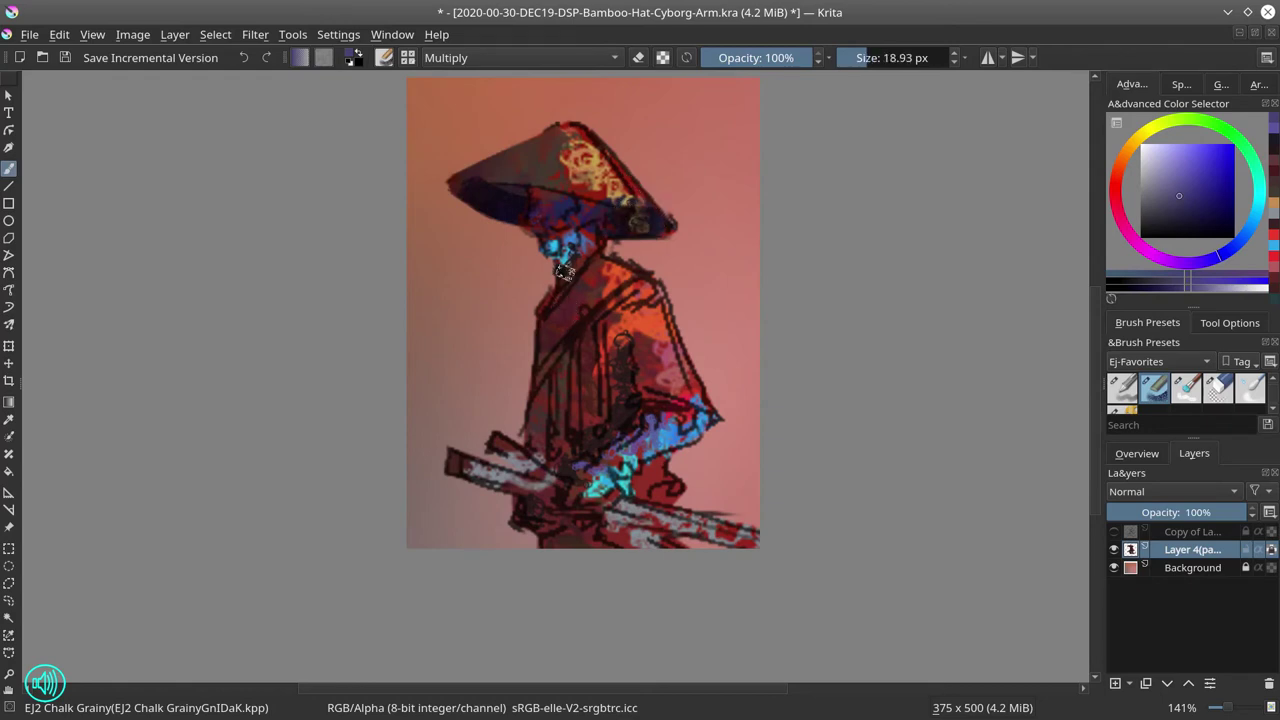
mouse_move(535, 197)
left_mouse_down()
mouse_move(556, 195)
mouse_move(528, 191)
left_mouse_up()
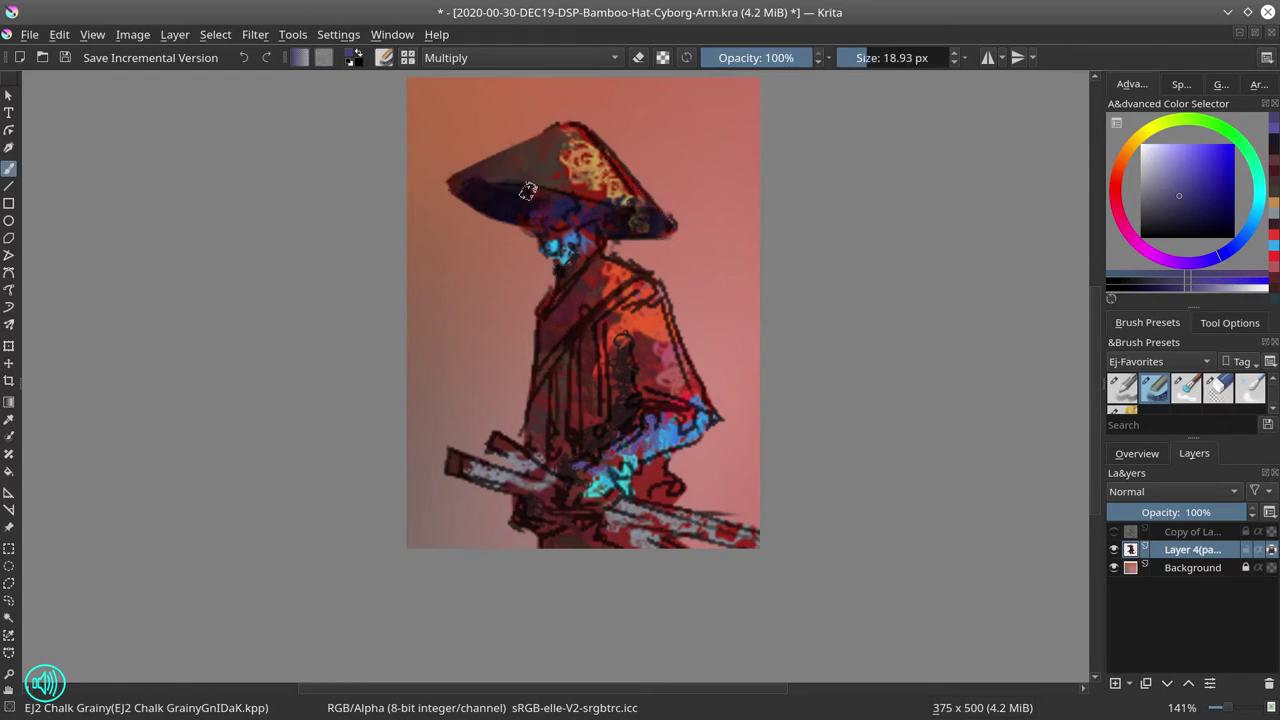
left_click_drag(543, 311, 586, 297)
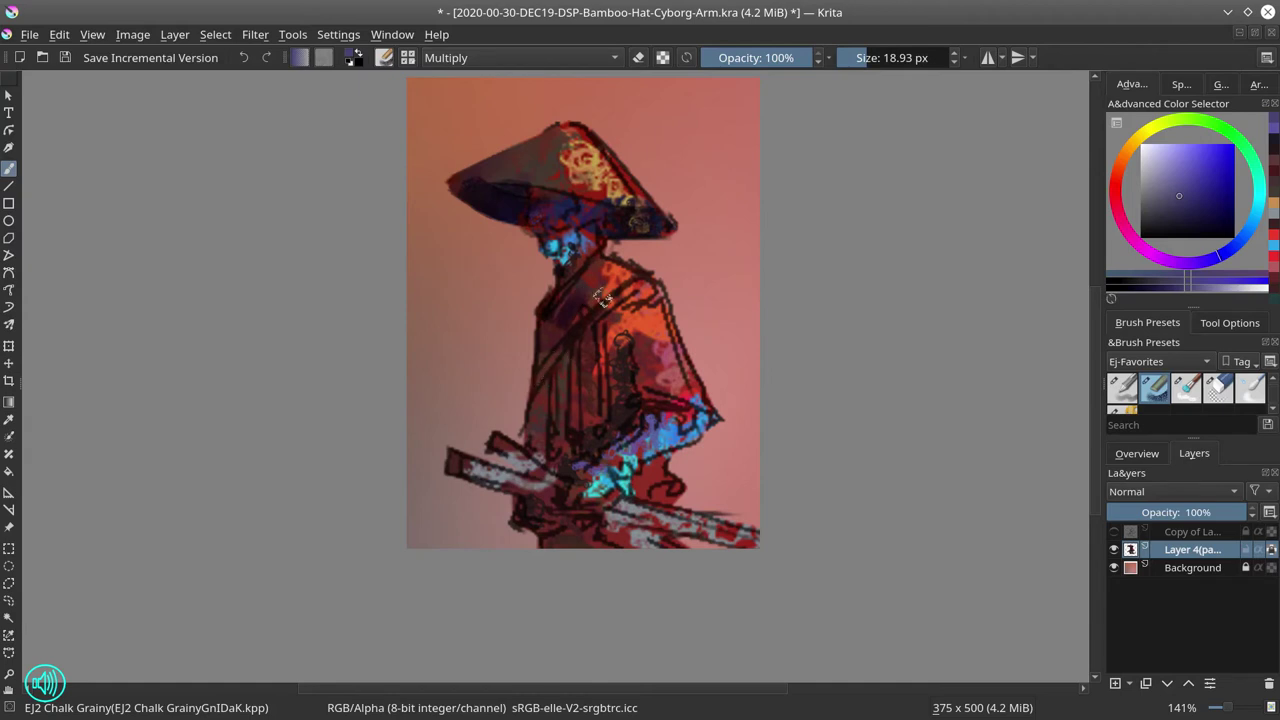
left_click(1174, 179)
left_click_drag(558, 376, 546, 452)
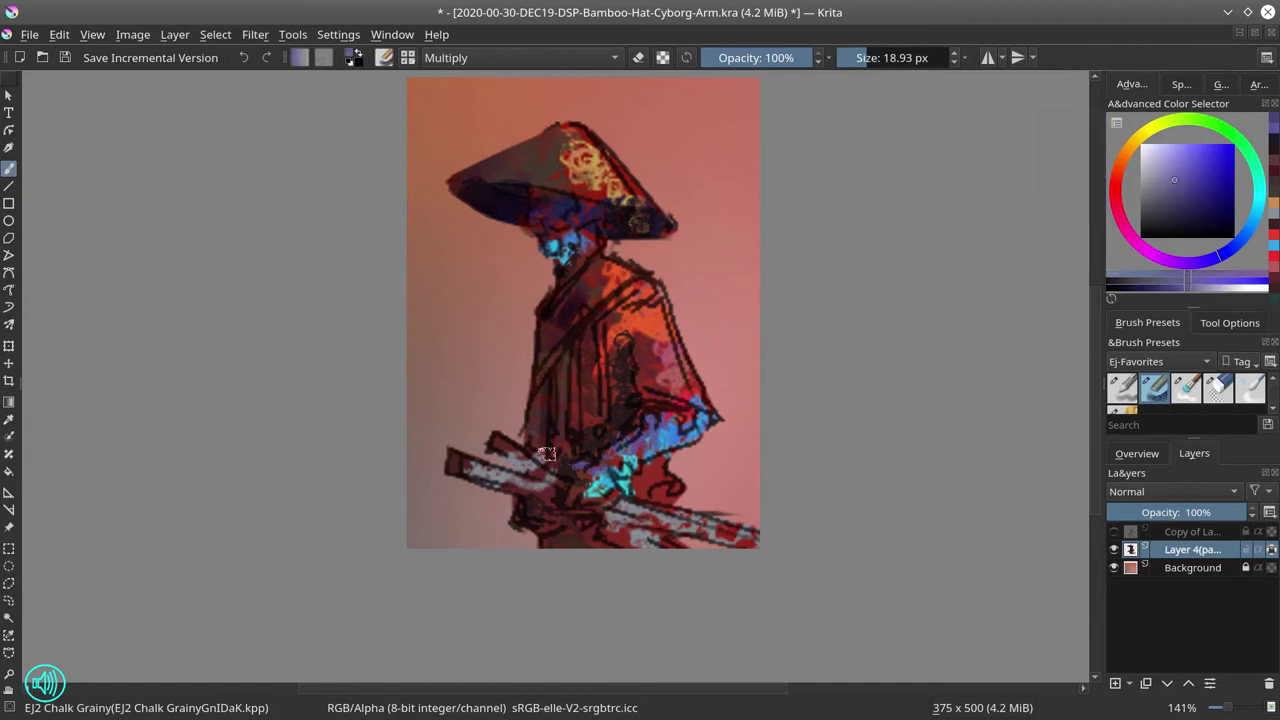
left_click_drag(620, 332, 638, 405)
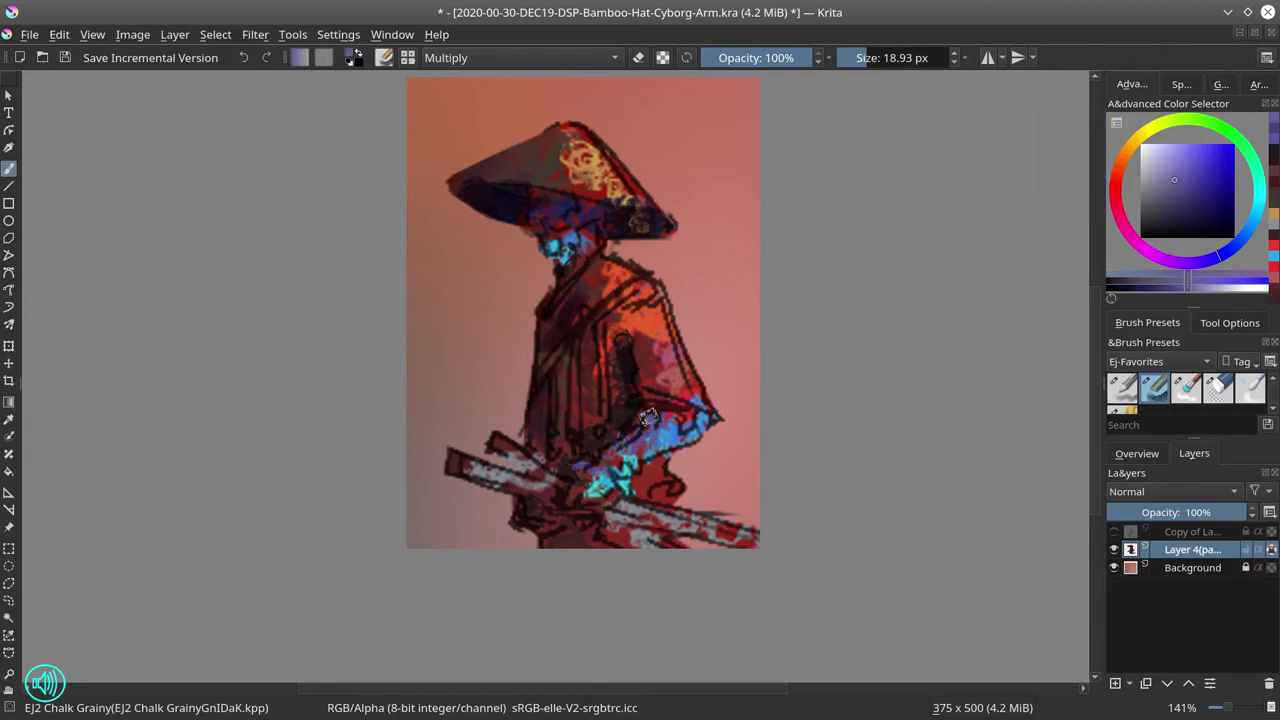
left_click_drag(519, 496, 525, 510)
Step: Choose a muted orange in Color Dodge mode and brighten the hat's yellow pattern and right slope at about 30 px
left_click(1124, 171)
left_click(615, 58)
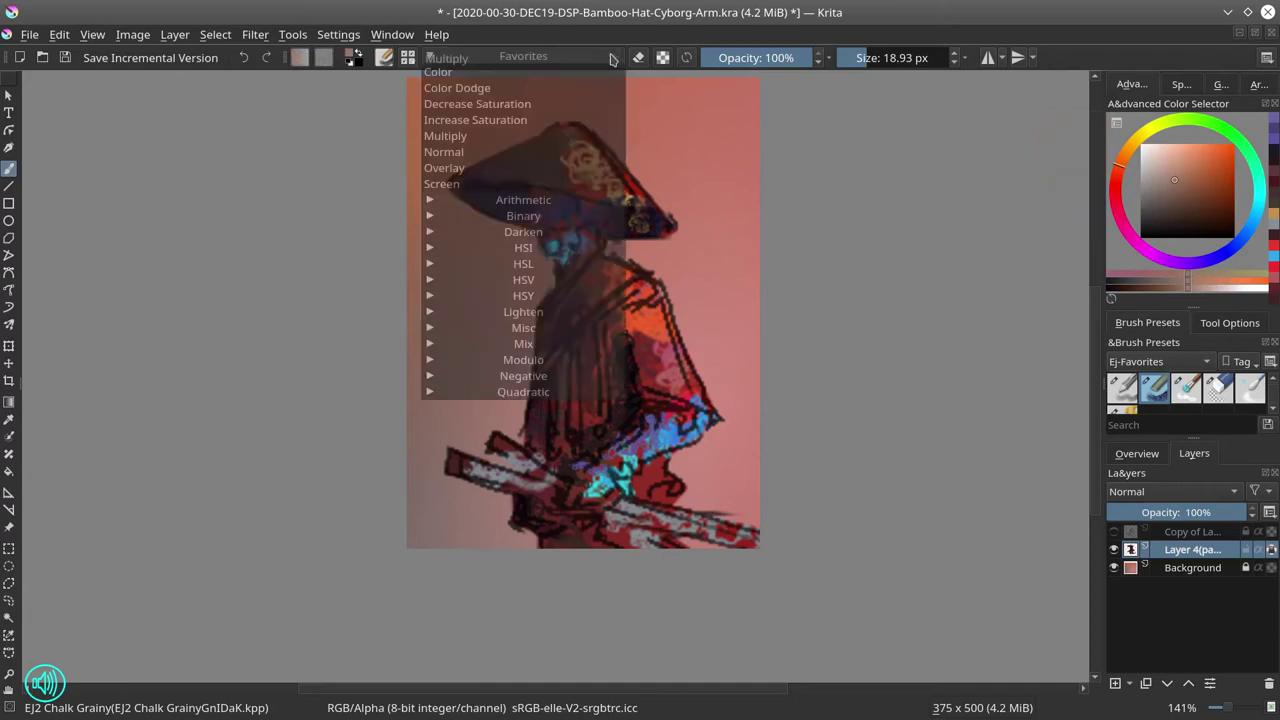
left_click(541, 88)
key("bracketright")
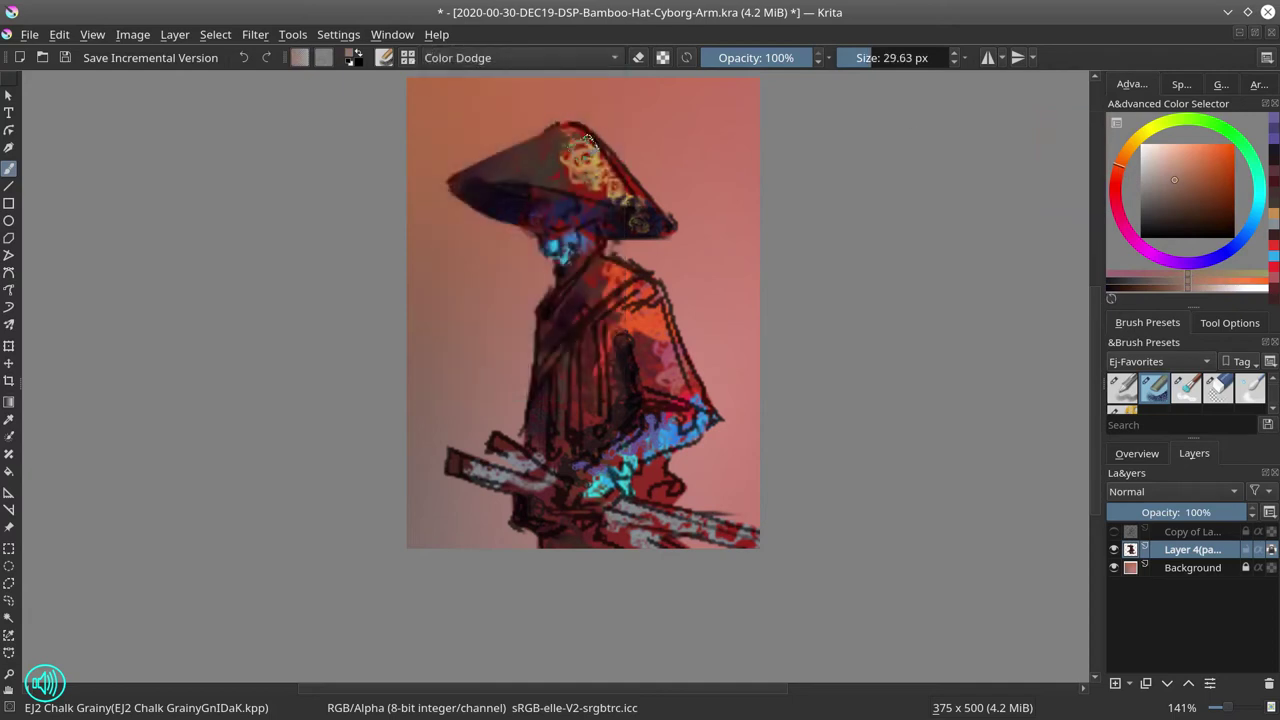
left_click_drag(588, 139, 636, 200)
Step: Add Color Dodge highlights to the cheek, robe shoulder, sleeve and cyborg forearm, varying the brush between about 17 and 25 px
key("bracketleft")
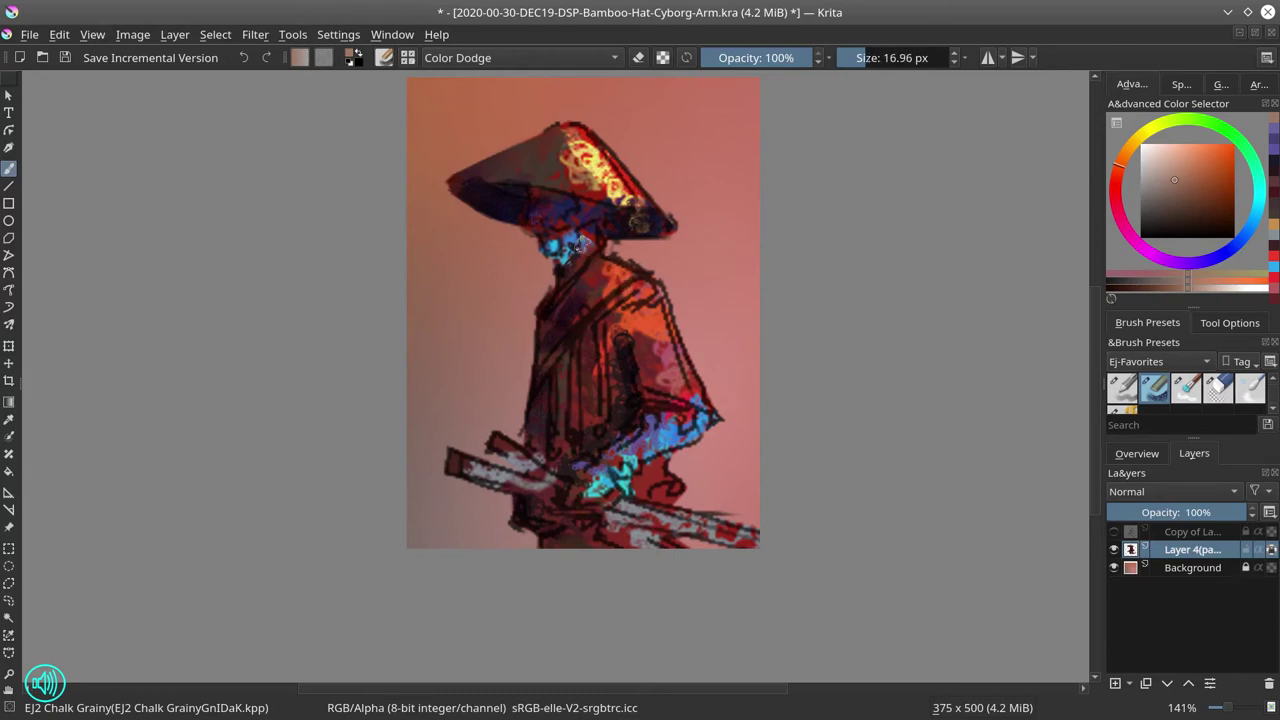
key("bracketright")
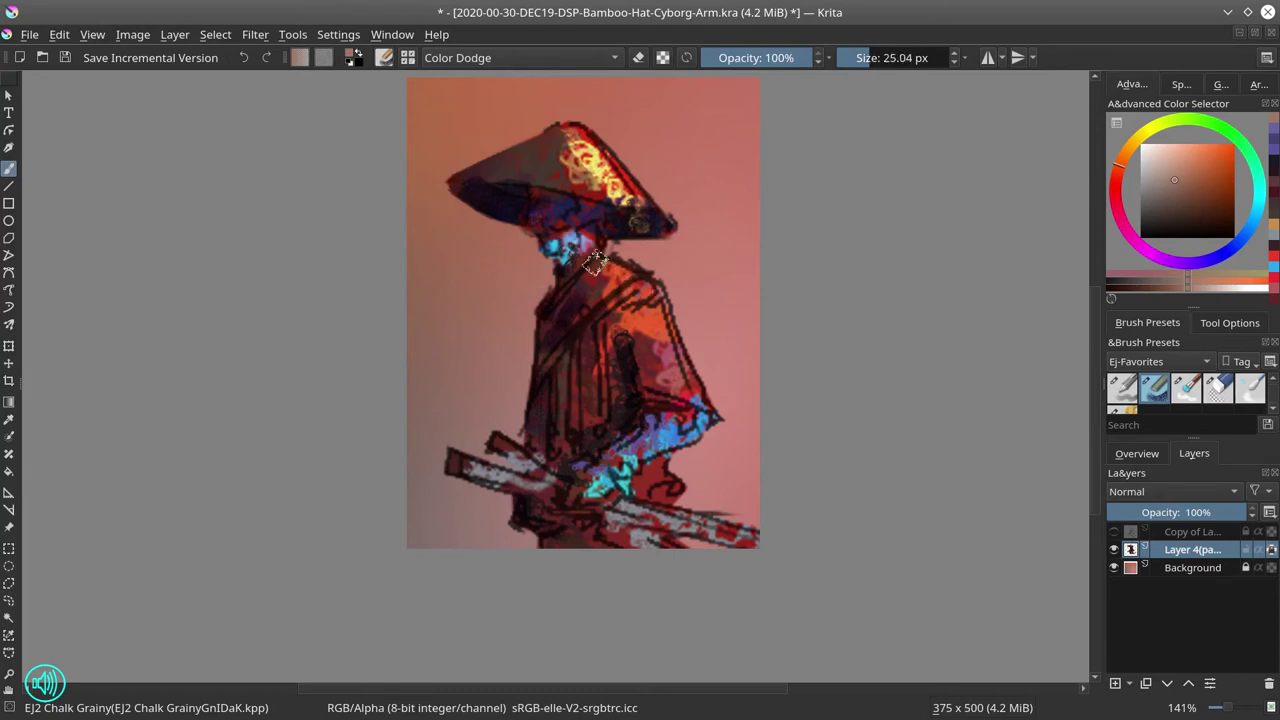
mouse_move(594, 262)
left_mouse_down()
mouse_move(681, 316)
mouse_move(647, 279)
mouse_move(624, 281)
mouse_move(668, 304)
mouse_move(677, 345)
mouse_move(651, 300)
mouse_move(683, 391)
mouse_move(654, 363)
mouse_move(699, 405)
left_mouse_up()
key("ctrl+z")
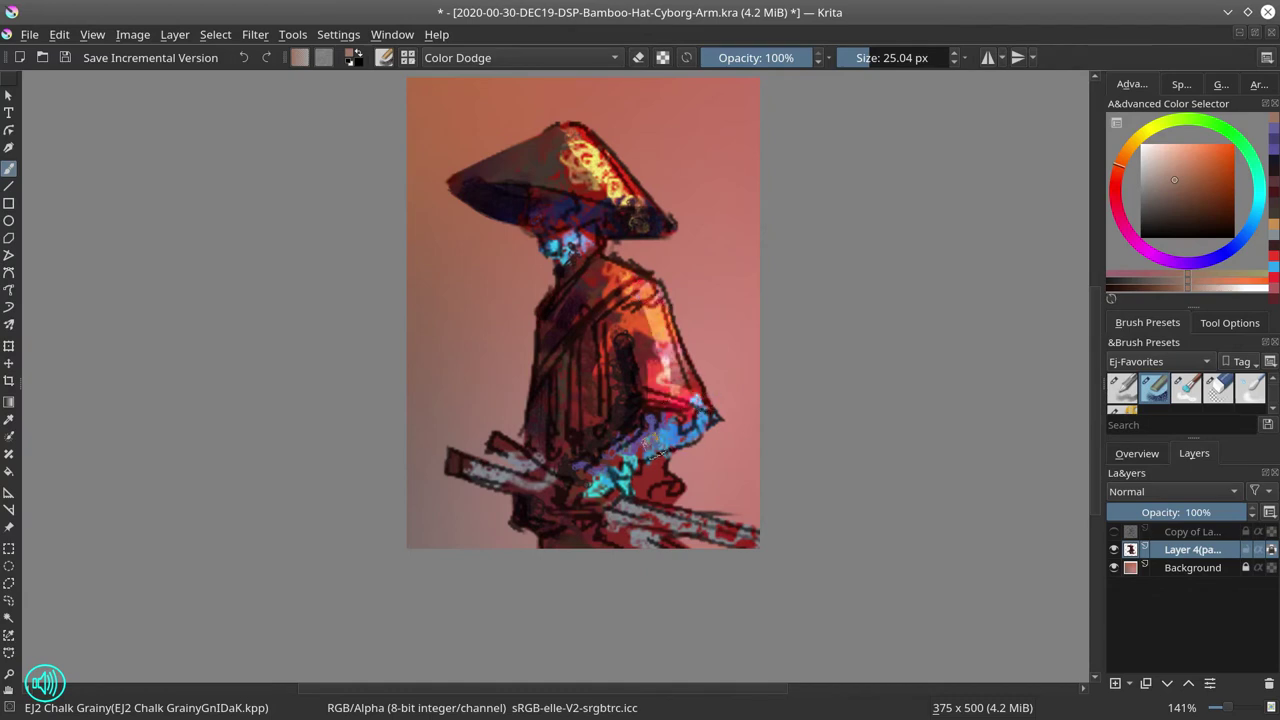
mouse_move(657, 446)
left_mouse_down("shift")
mouse_move(647, 440)
mouse_move(688, 423)
left_mouse_up("shift")
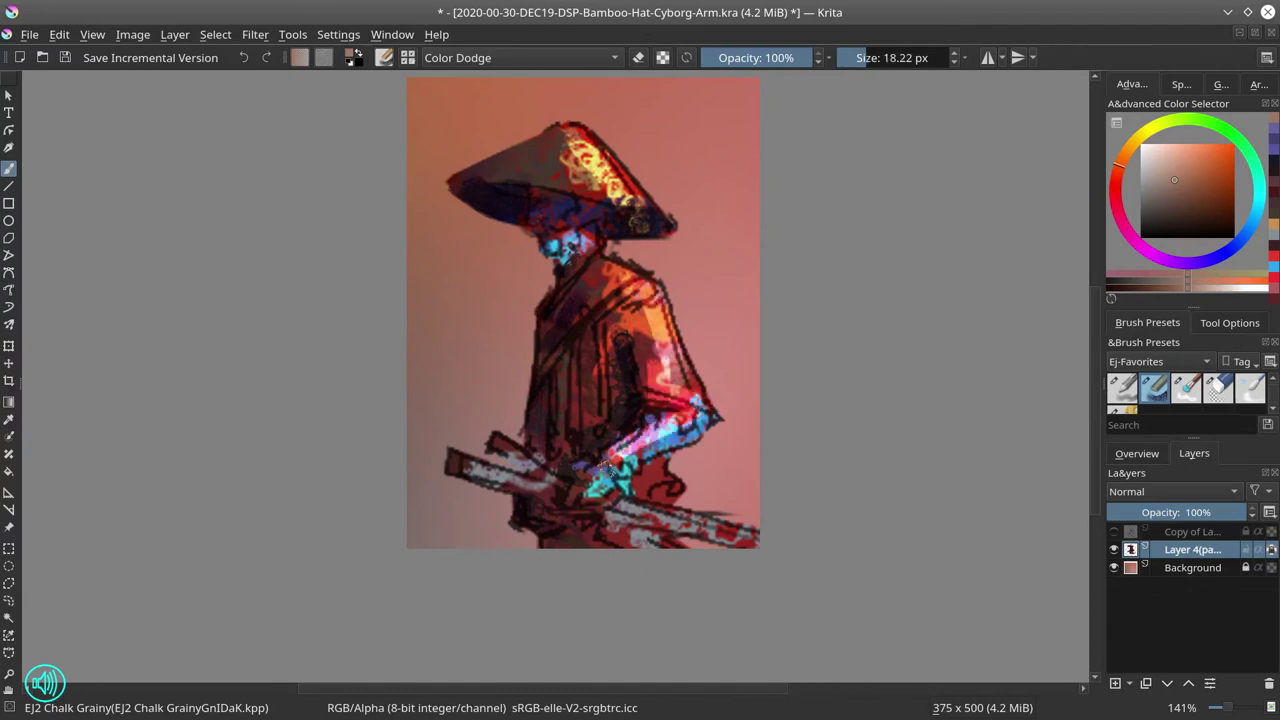
Step: Brighten the sword sheath and both sword handles with Color Dodge strokes at about 18 px and save the document
left_click_drag(639, 510, 737, 528)
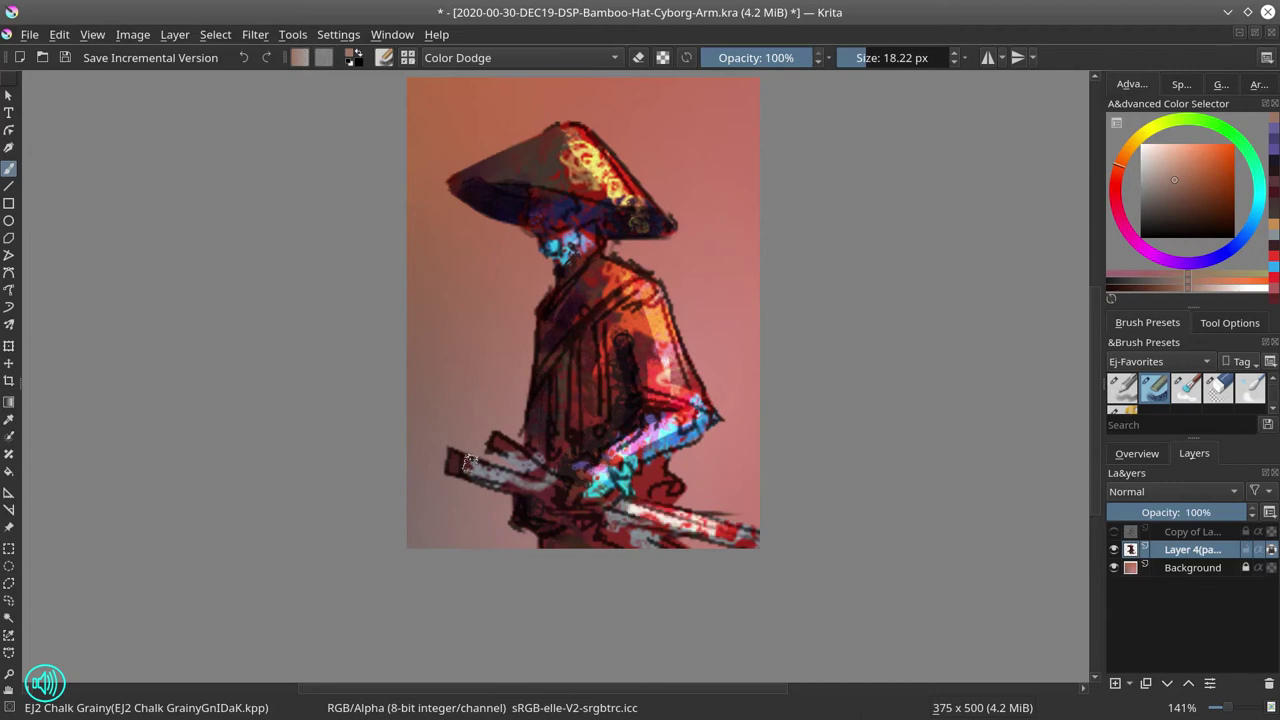
left_click_drag(467, 461, 552, 480)
left_click_drag(490, 440, 565, 484)
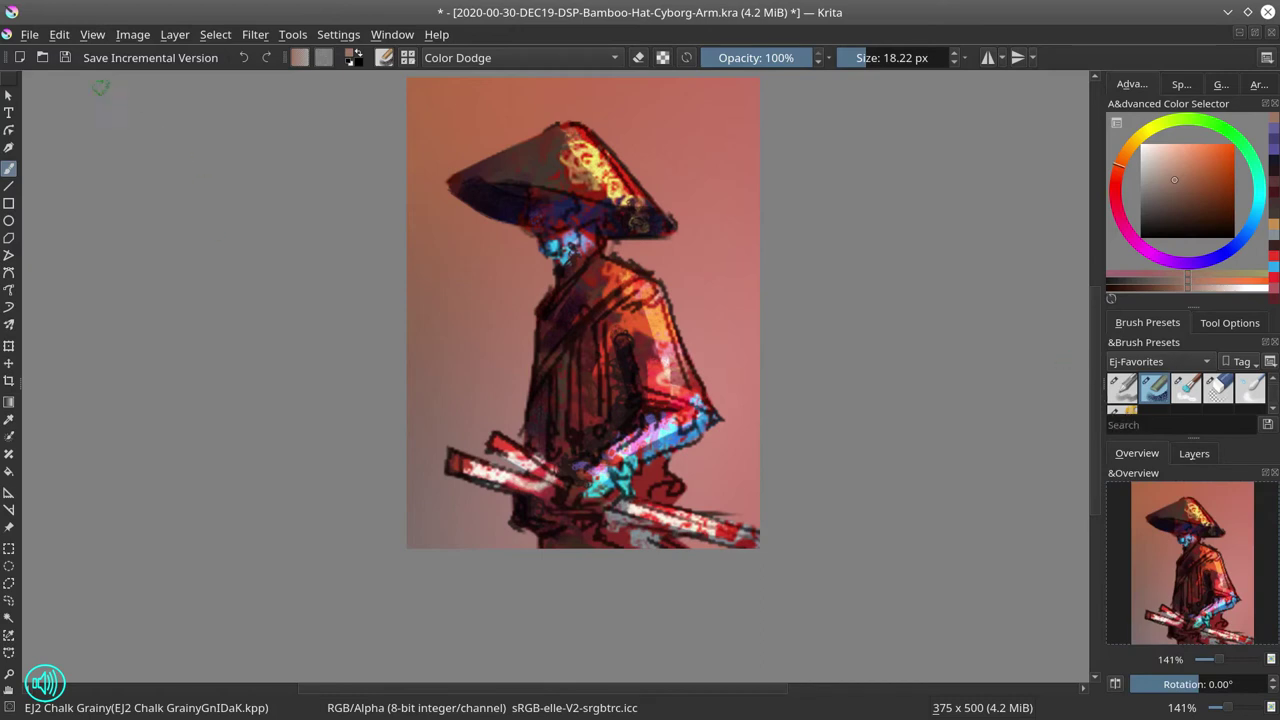
left_click(65, 58)
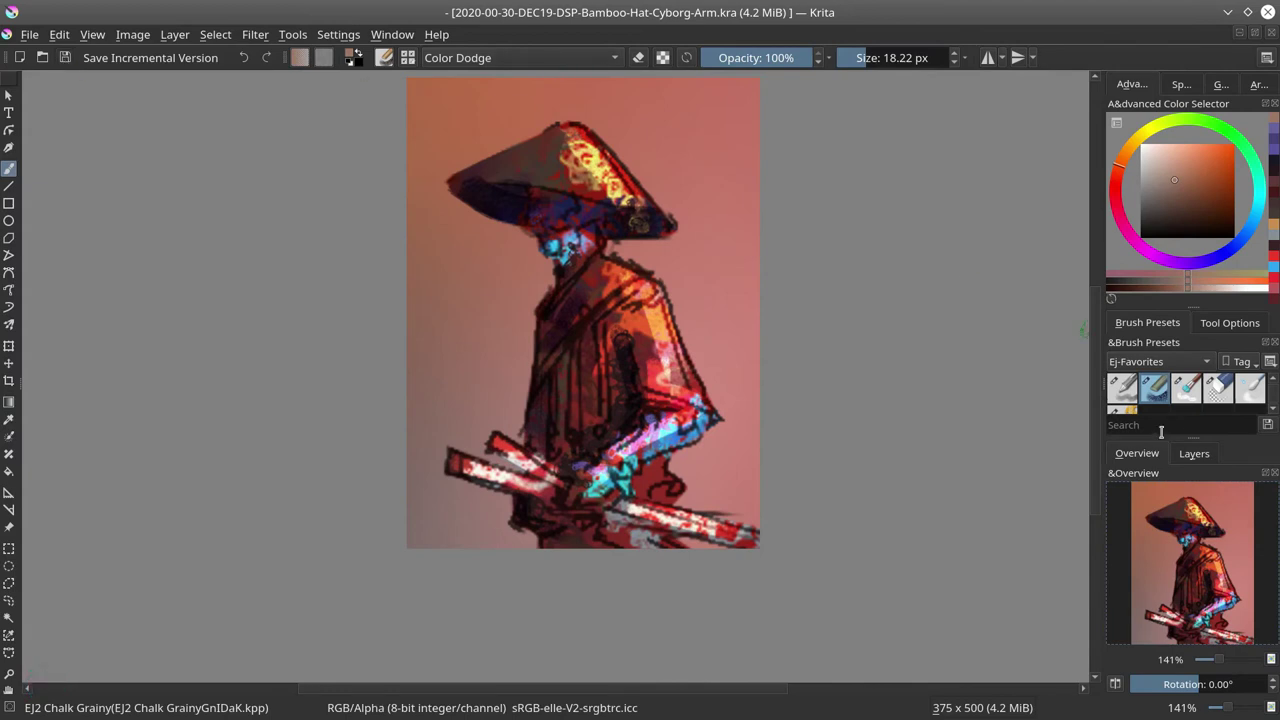
Step: Switch to the EJ3 Blender Textured Soft Copy brush and smooth the hat's lower edge and right brim at about 16 px
left_click(1196, 454)
left_click(1152, 456)
left_click(1187, 390)
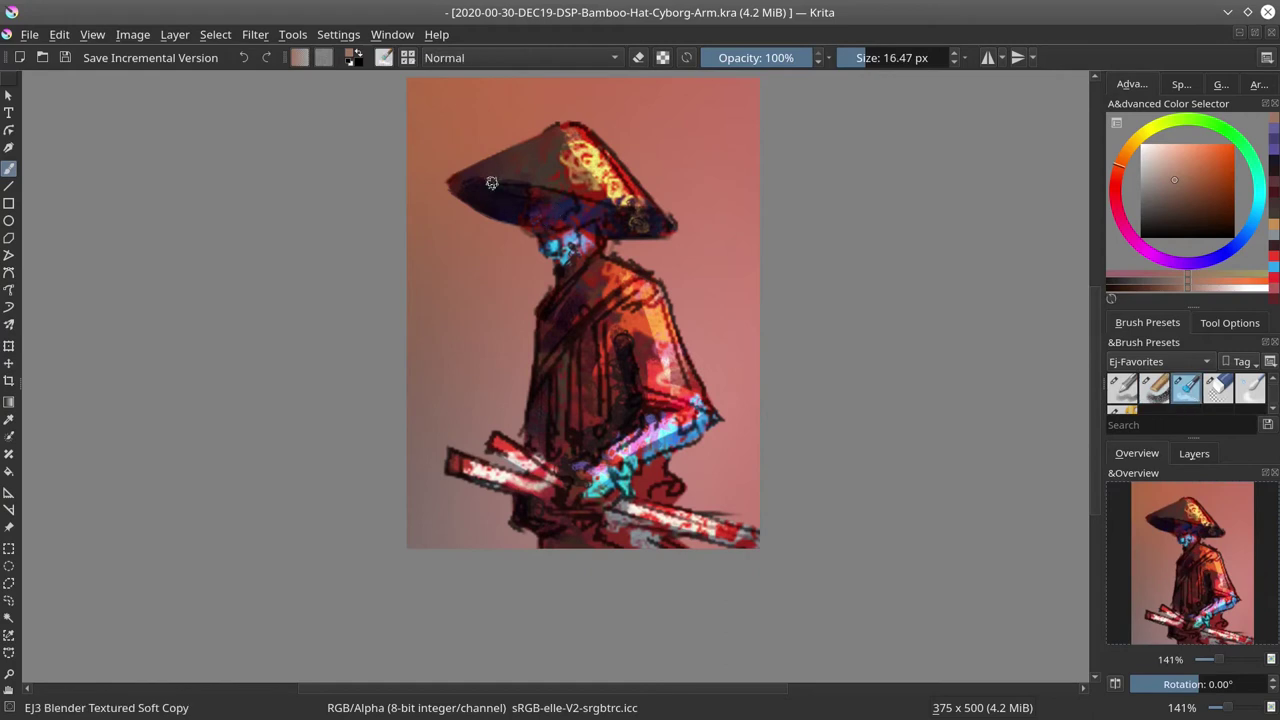
left_click_drag(459, 188, 524, 196)
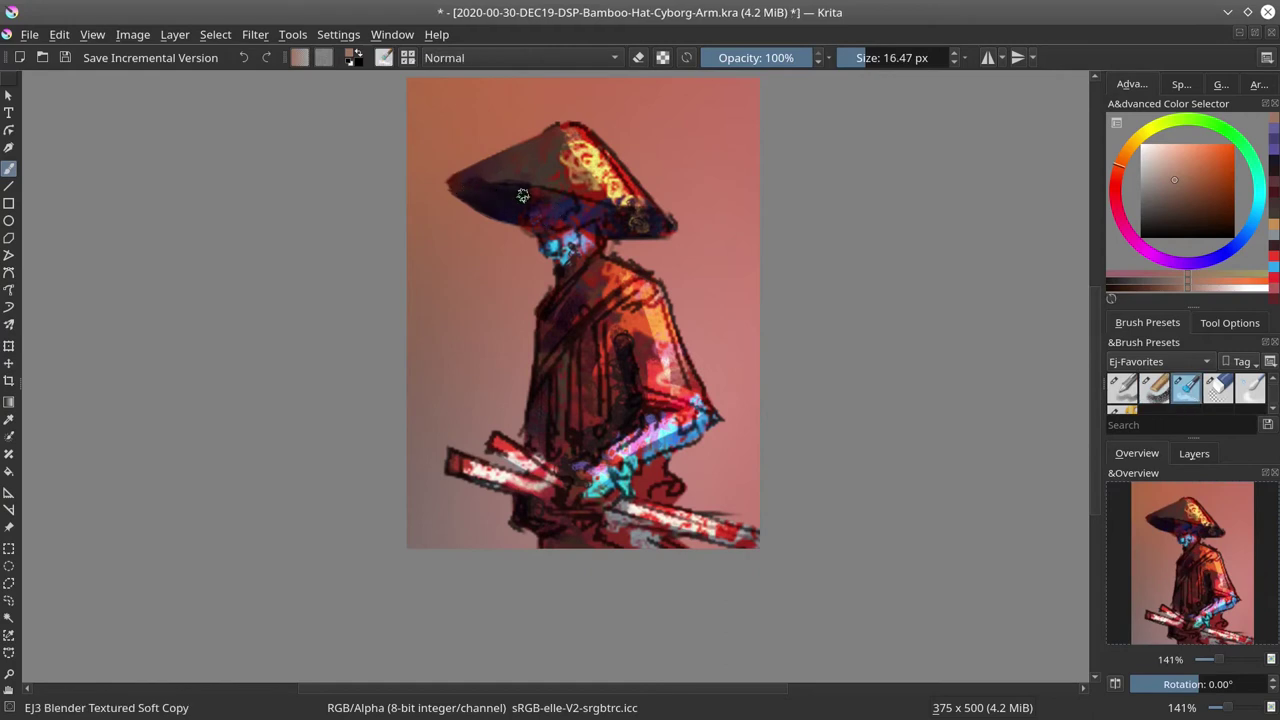
mouse_move(613, 212)
left_mouse_down()
mouse_move(606, 228)
mouse_move(648, 228)
mouse_move(645, 216)
mouse_move(662, 230)
left_mouse_up()
Step: Blend the hat's crown, yellow pattern and right outline into smooth golden shading with the blender at about 19 px
left_click_drag(612, 180, 624, 200, "shift")
mouse_move(576, 147)
left_mouse_down()
mouse_move(606, 190)
mouse_move(588, 185)
mouse_move(605, 140)
mouse_move(651, 205)
left_mouse_up()
mouse_move(590, 155)
left_mouse_down()
mouse_move(570, 125)
mouse_move(555, 134)
mouse_move(582, 118)
left_mouse_up()
left_click(1198, 455)
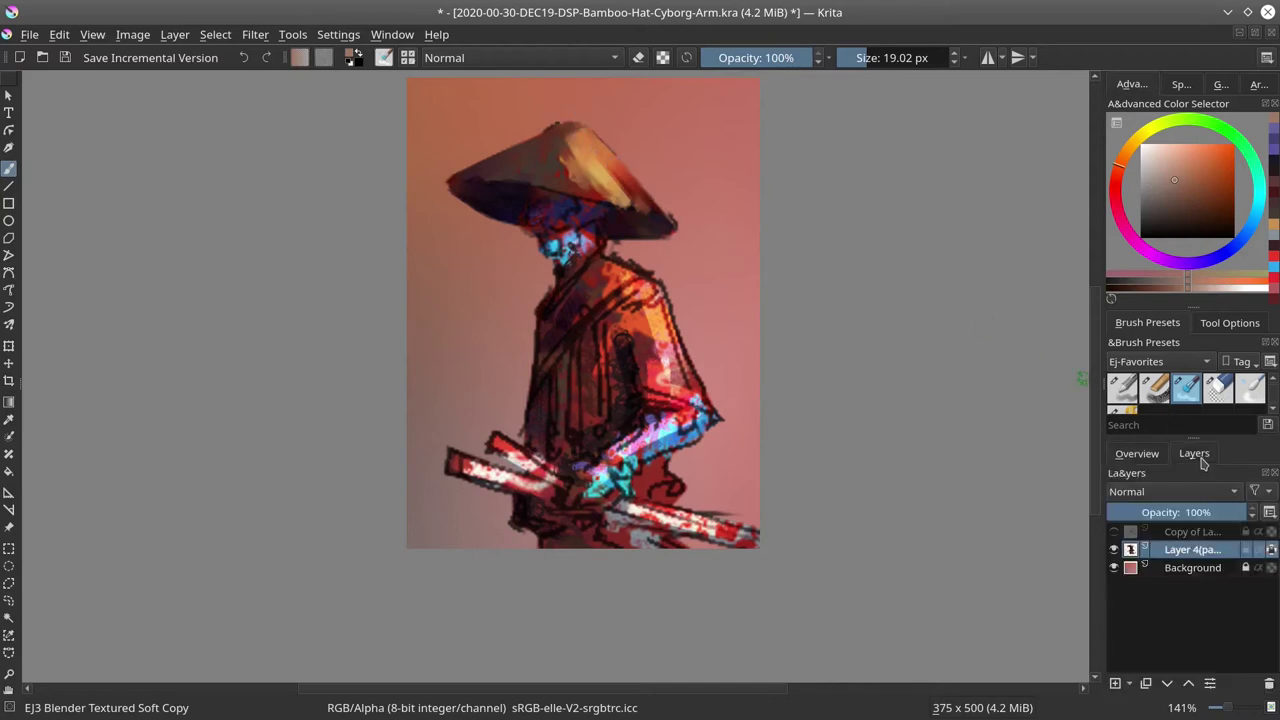
left_click(1140, 454)
left_click_drag(608, 180, 640, 206)
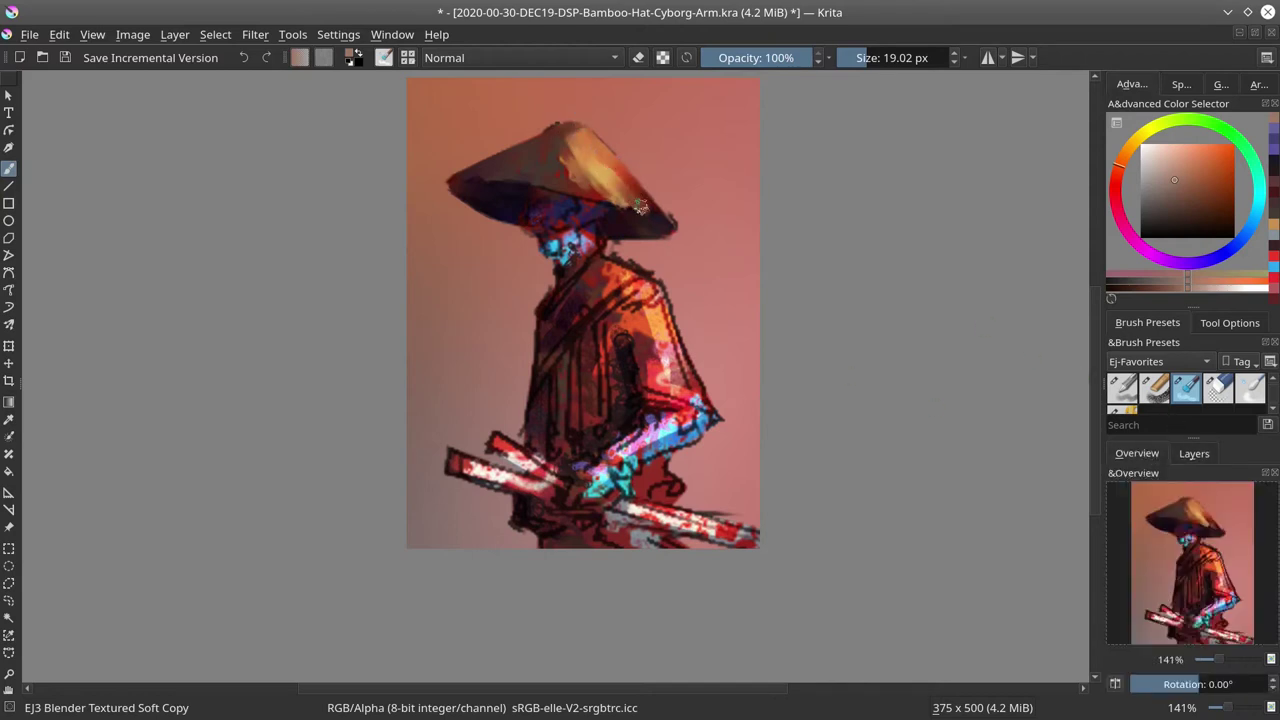
left_click_drag(565, 148, 635, 185)
Step: Blend the face at about 13 px, and the robe's collar and shoulder with the blender at up to about 21 px
key("bracketleft")
key("bracketleft")
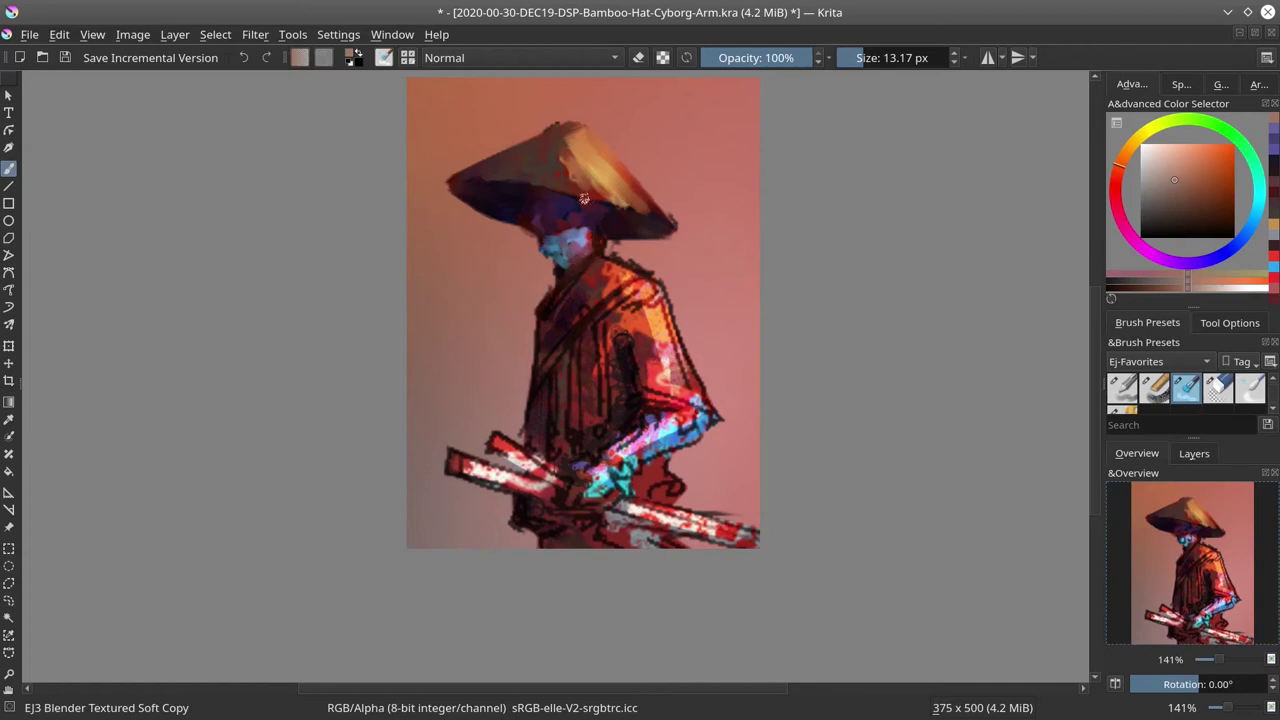
left_click_drag(607, 273, 621, 274, "shift")
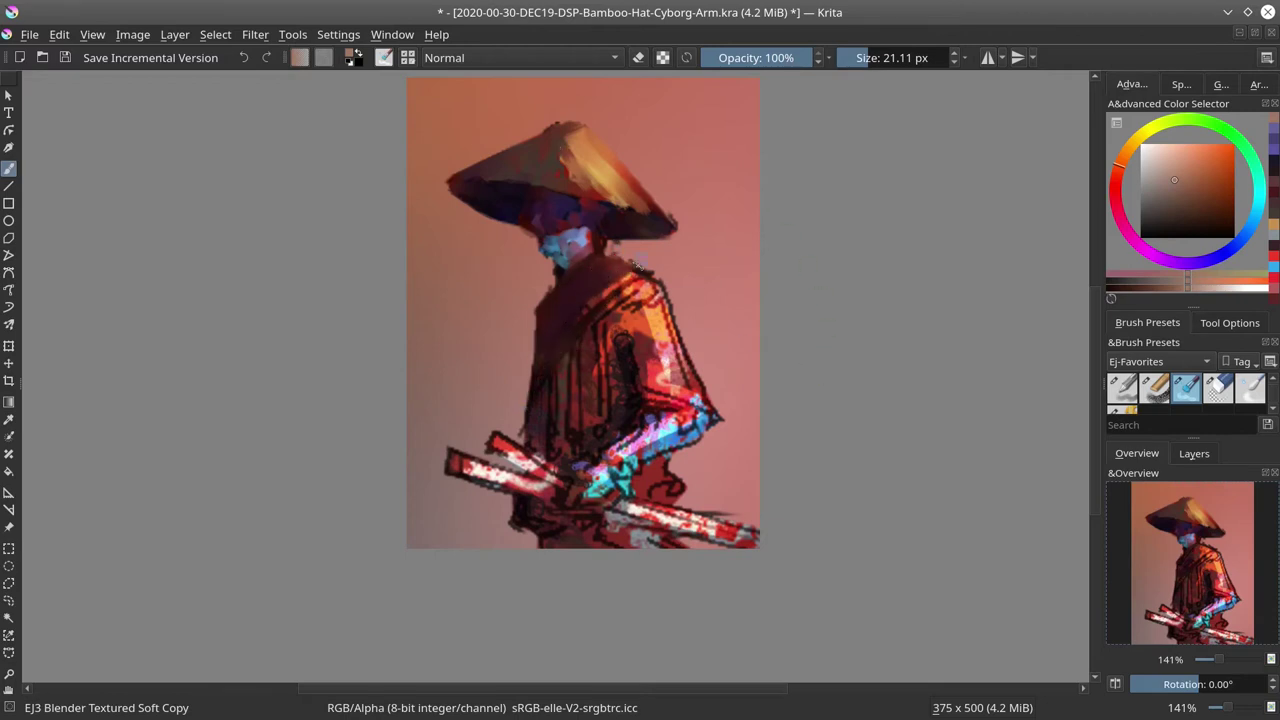
key("bracketleft")
mouse_move(619, 284)
left_mouse_down()
mouse_move(642, 283)
mouse_move(606, 295)
left_mouse_up()
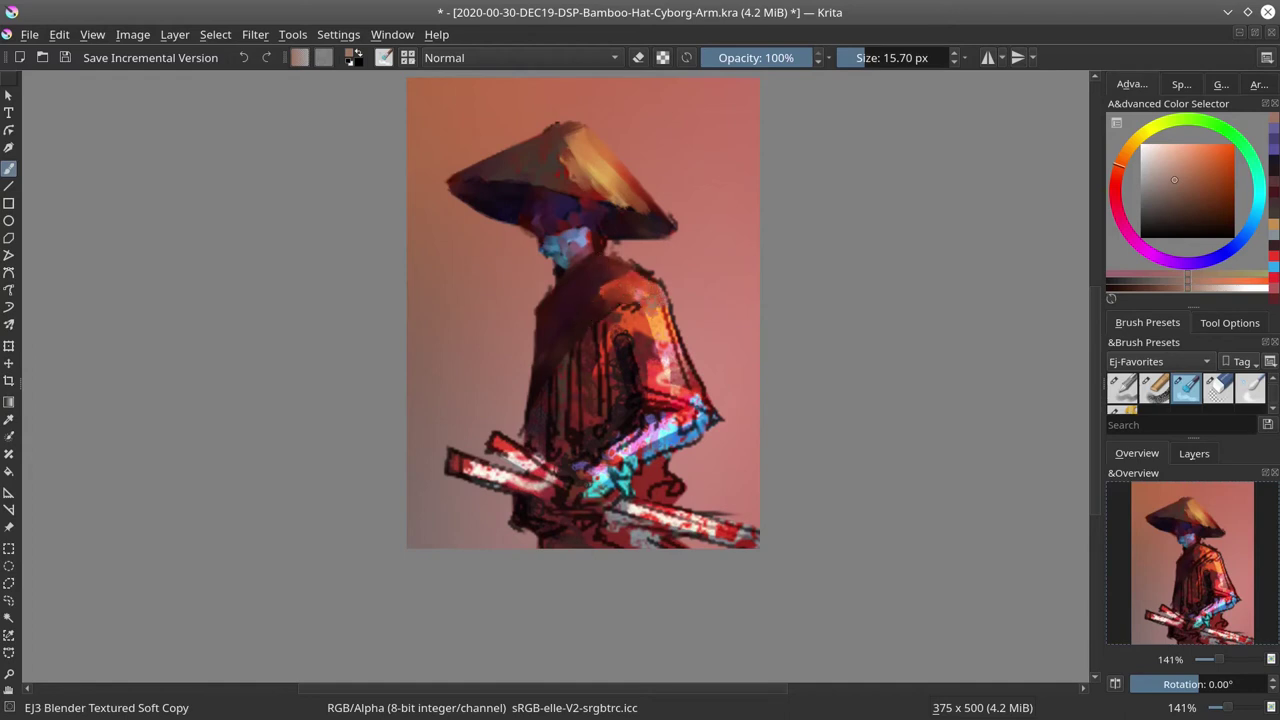
Step: Smooth the line art of the robe's orange shoulder, vertical folds and sleeve into painted shading, varying the blender from about 15 to 19 px
mouse_move(636, 281)
left_mouse_down()
mouse_move(684, 346)
mouse_move(659, 260)
mouse_move(673, 336)
mouse_move(645, 304)
mouse_move(667, 379)
mouse_move(631, 372)
mouse_move(597, 327)
mouse_move(601, 437)
left_mouse_up()
left_click_drag(598, 345, 602, 412)
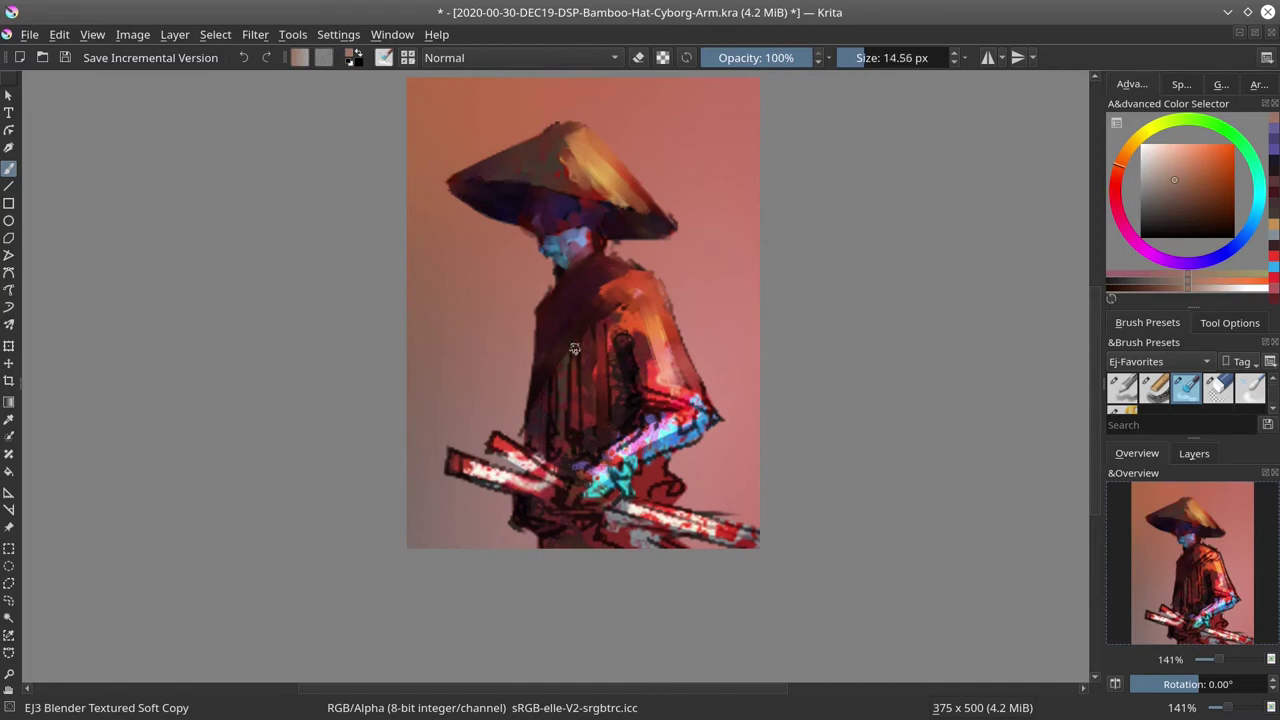
left_click_drag(574, 349, 572, 457)
mouse_move(555, 373)
left_mouse_down()
mouse_move(547, 454)
mouse_move(552, 434)
left_mouse_up()
left_click_drag(531, 413, 542, 450)
mouse_move(566, 364)
left_mouse_down()
mouse_move(574, 443)
mouse_move(589, 403)
mouse_move(590, 436)
left_mouse_up()
left_click_drag(598, 332, 595, 430)
left_click_drag(620, 330, 627, 374)
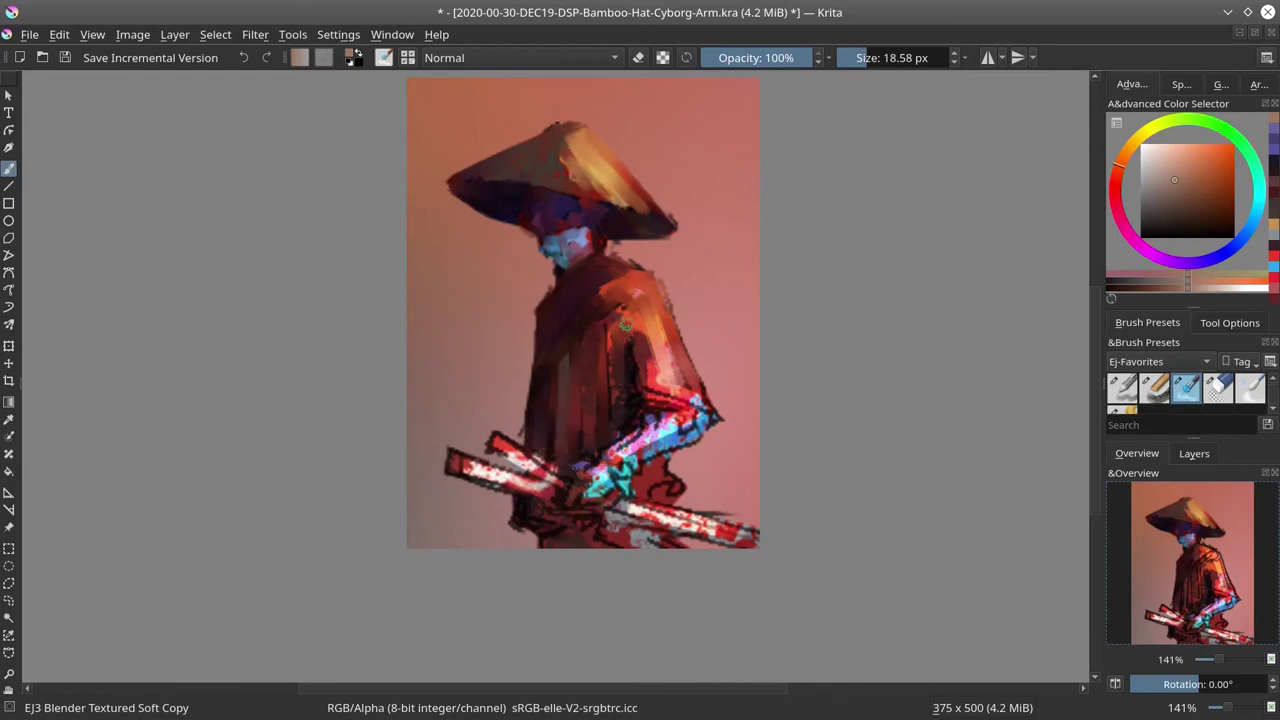
mouse_move(627, 311)
left_mouse_down()
mouse_move(647, 364)
mouse_move(648, 349)
mouse_move(644, 382)
mouse_move(667, 396)
mouse_move(652, 397)
mouse_move(712, 425)
left_mouse_up()
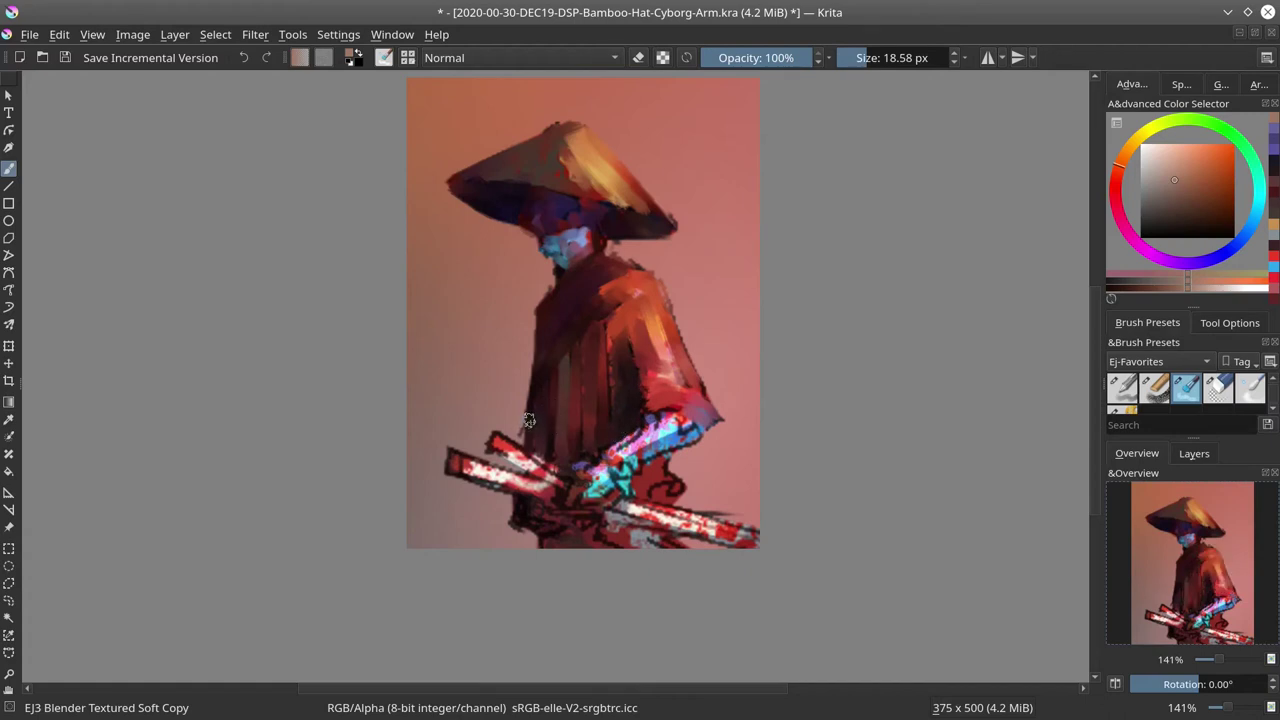
Step: Blend the two sword handles and the dark waist area below them into smooth shading, starting at about 14 px
key("bracketleft")
left_click_drag(494, 438, 566, 482)
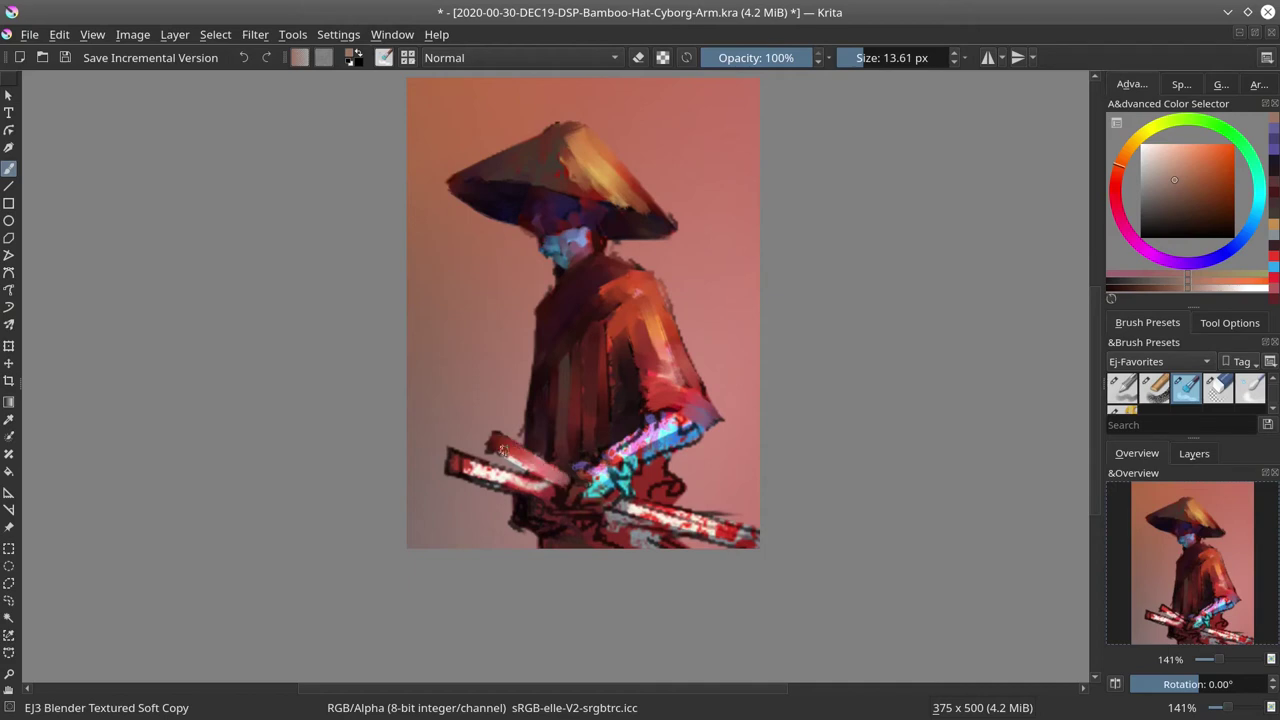
left_click_drag(503, 450, 540, 472)
mouse_move(460, 462)
left_mouse_down()
mouse_move(515, 490)
mouse_move(452, 454)
mouse_move(563, 496)
mouse_move(524, 518)
mouse_move(539, 514)
mouse_move(530, 502)
mouse_move(583, 517)
mouse_move(547, 522)
mouse_move(585, 530)
left_mouse_up()
key("bracketleft")
left_click_drag(578, 530, 600, 541)
key("bracketleft")
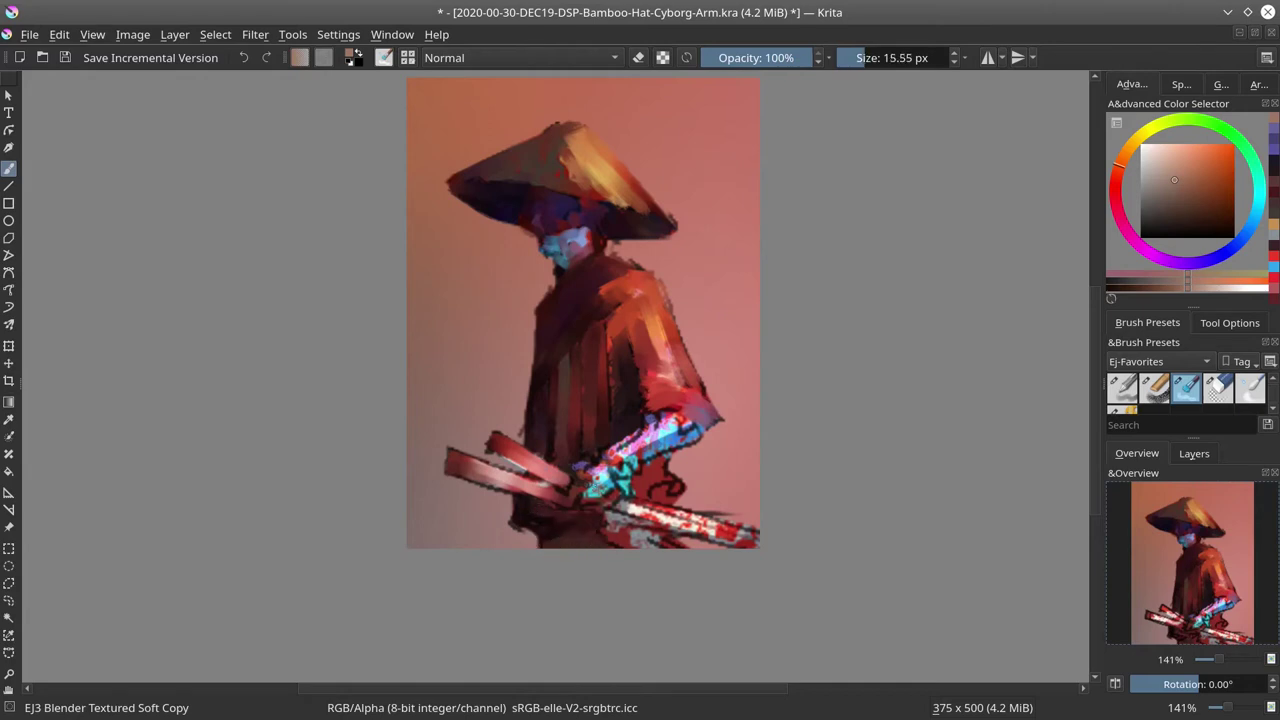
Step: Blend the cyborg hand and forearm, reducing the blender to about 9 px, and return to the EJ2 Chalk Grainy brush
mouse_move(583, 462)
left_mouse_down()
mouse_move(598, 467)
mouse_move(578, 497)
mouse_move(603, 476)
mouse_move(608, 488)
mouse_move(623, 458)
left_mouse_up()
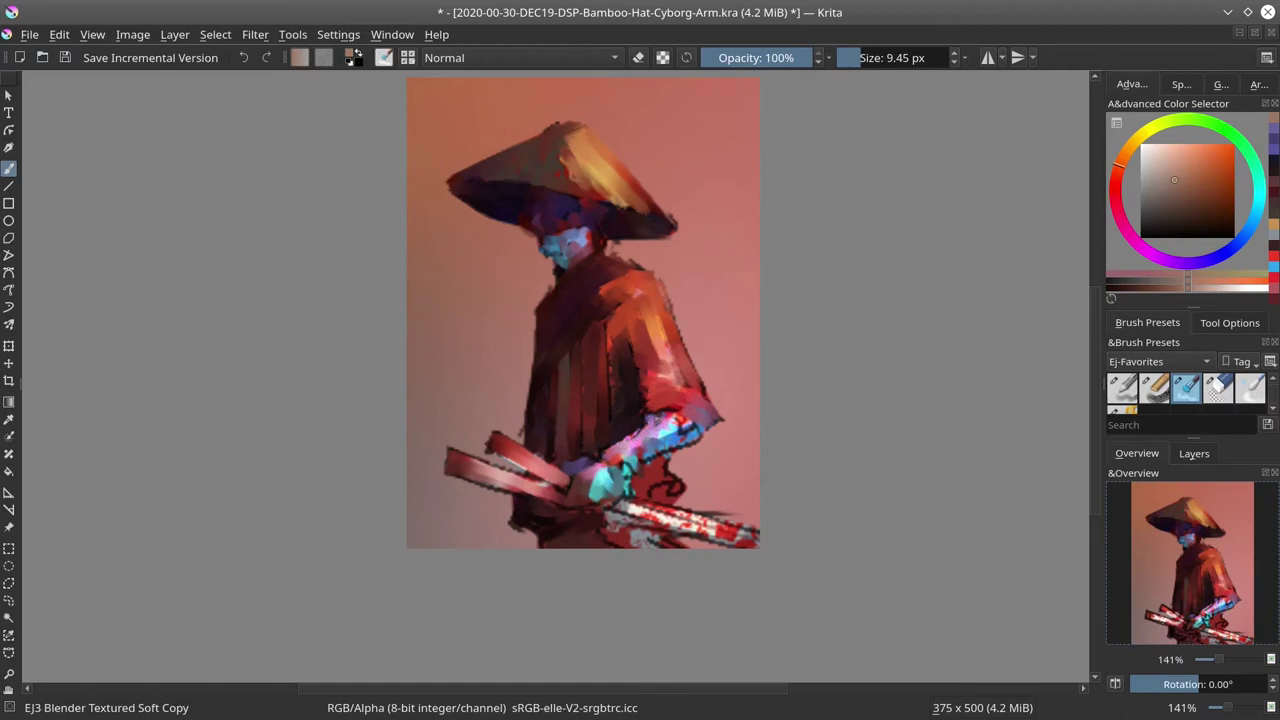
mouse_move(662, 426)
left_mouse_down()
mouse_move(686, 415)
mouse_move(648, 456)
left_mouse_up()
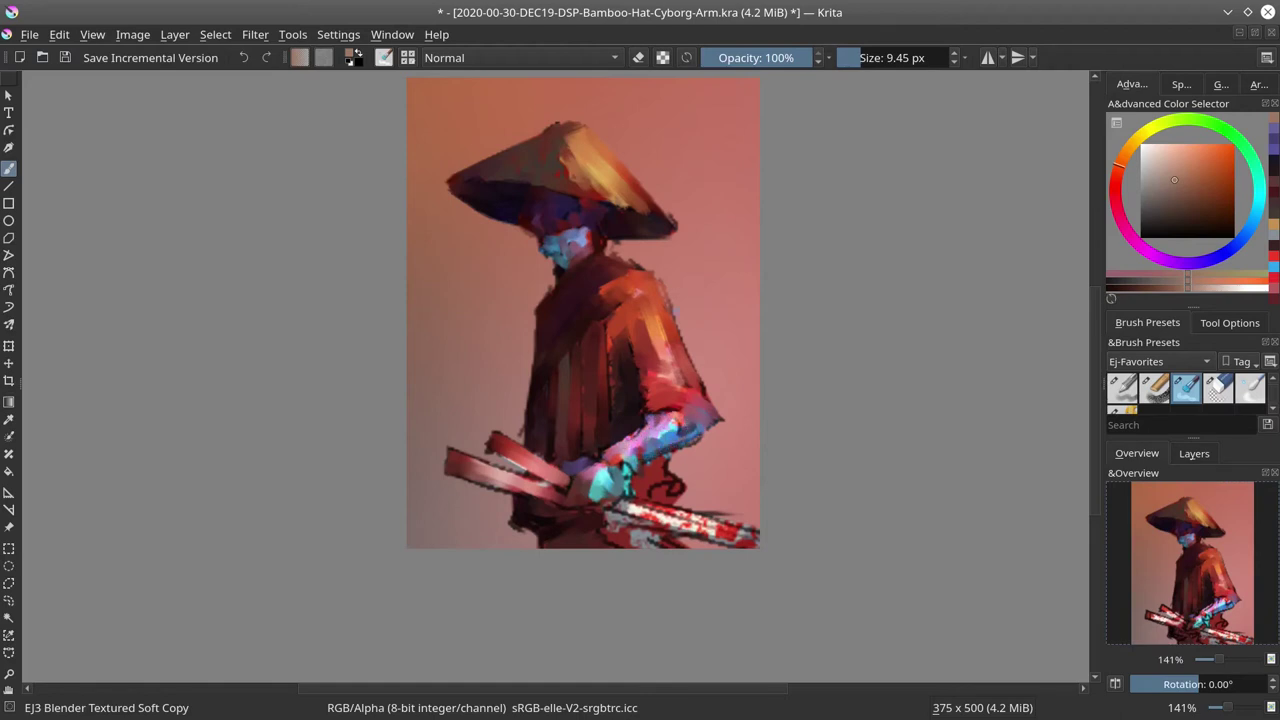
left_click(1155, 388)
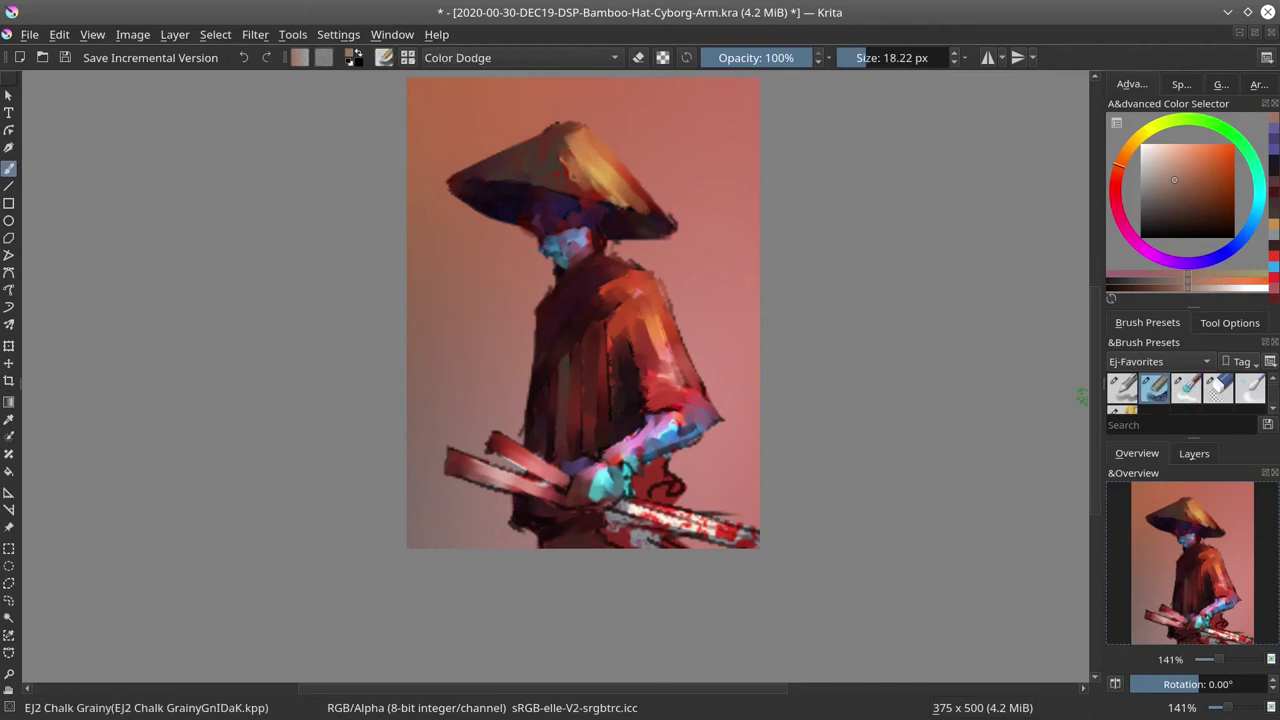
Step: Switch the brush blending mode from Color Dodge to Normal and paint an orange-red fold down the robe beside the sleeve
left_click(616, 326, "ctrl")
left_click_drag(617, 322, 614, 388)
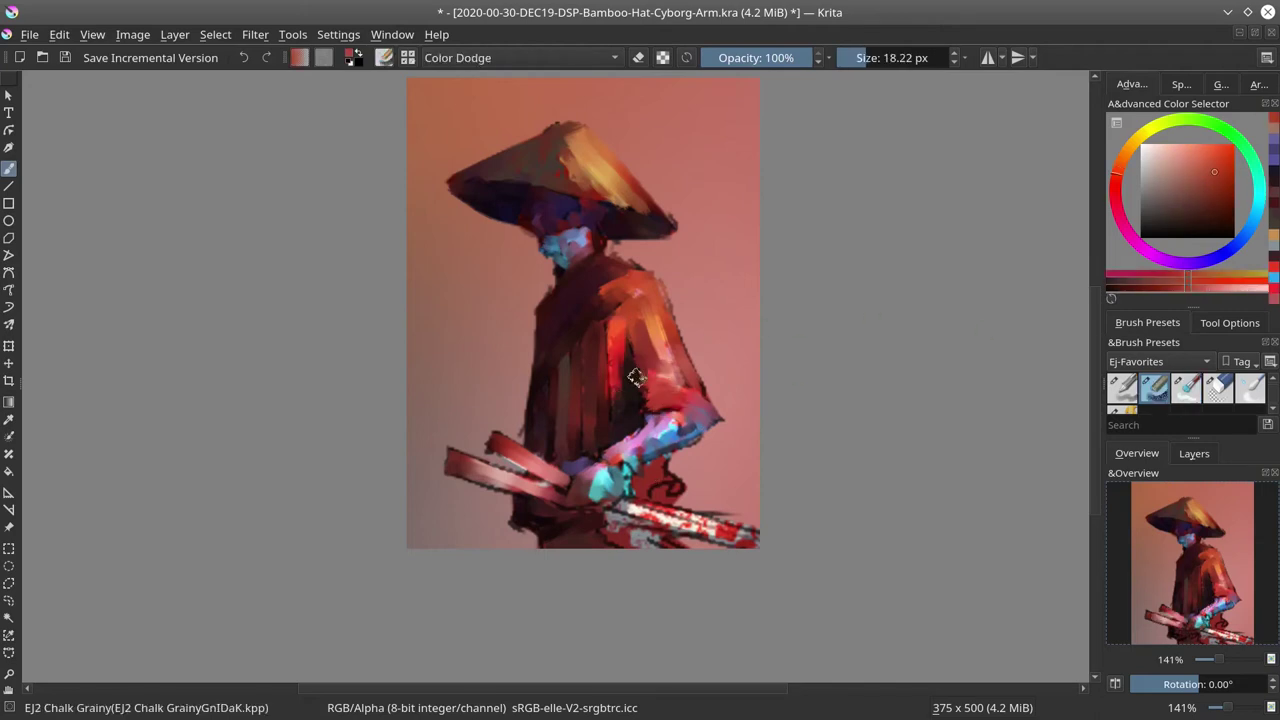
left_click(520, 57)
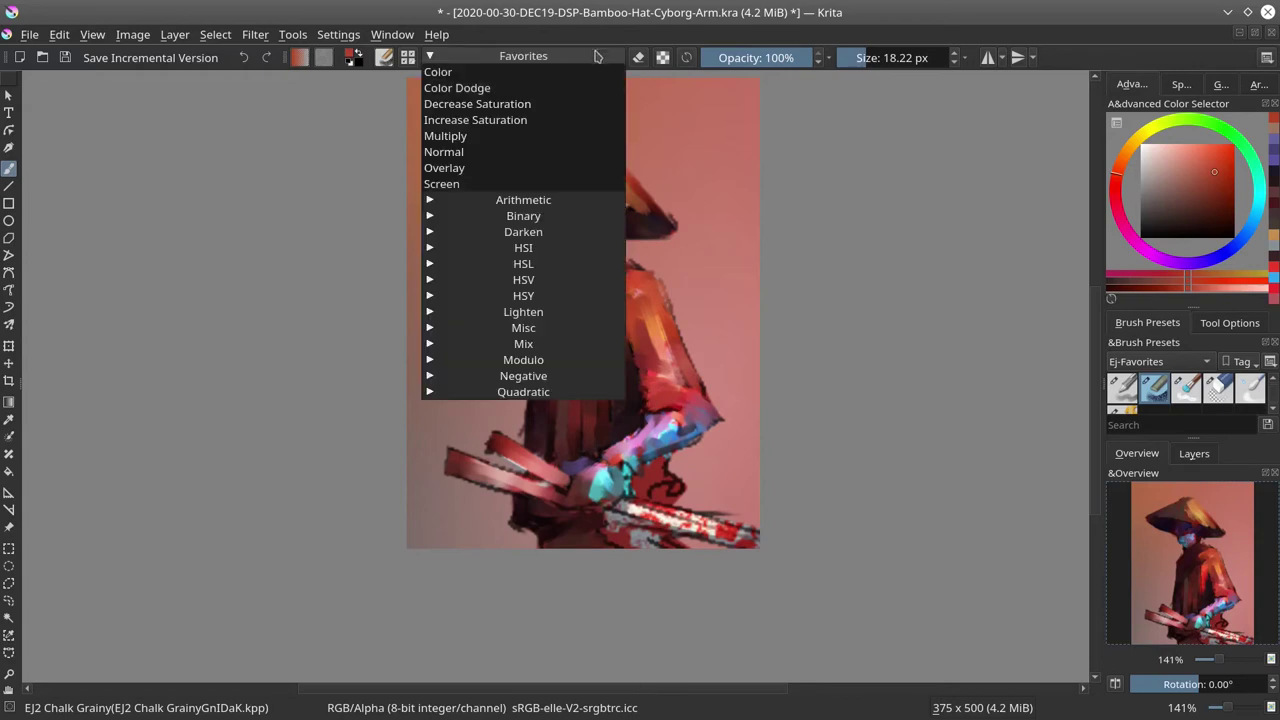
left_click(540, 152)
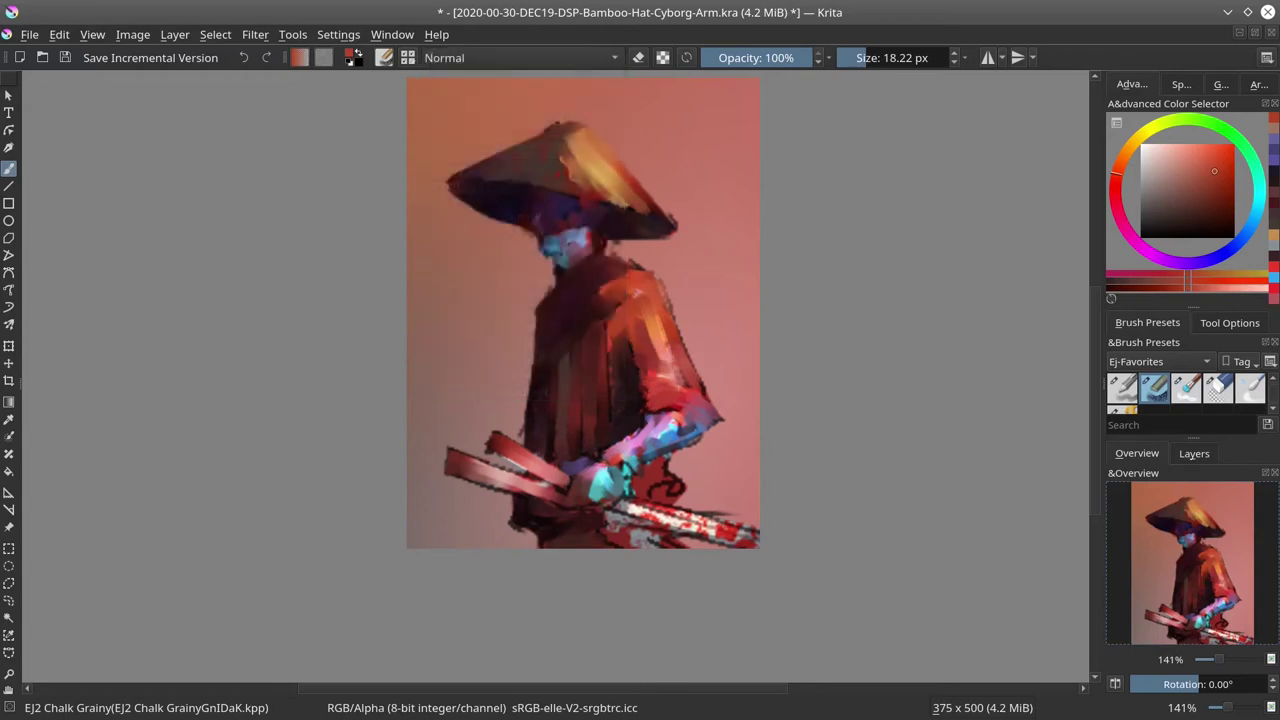
left_click_drag(617, 347, 623, 400)
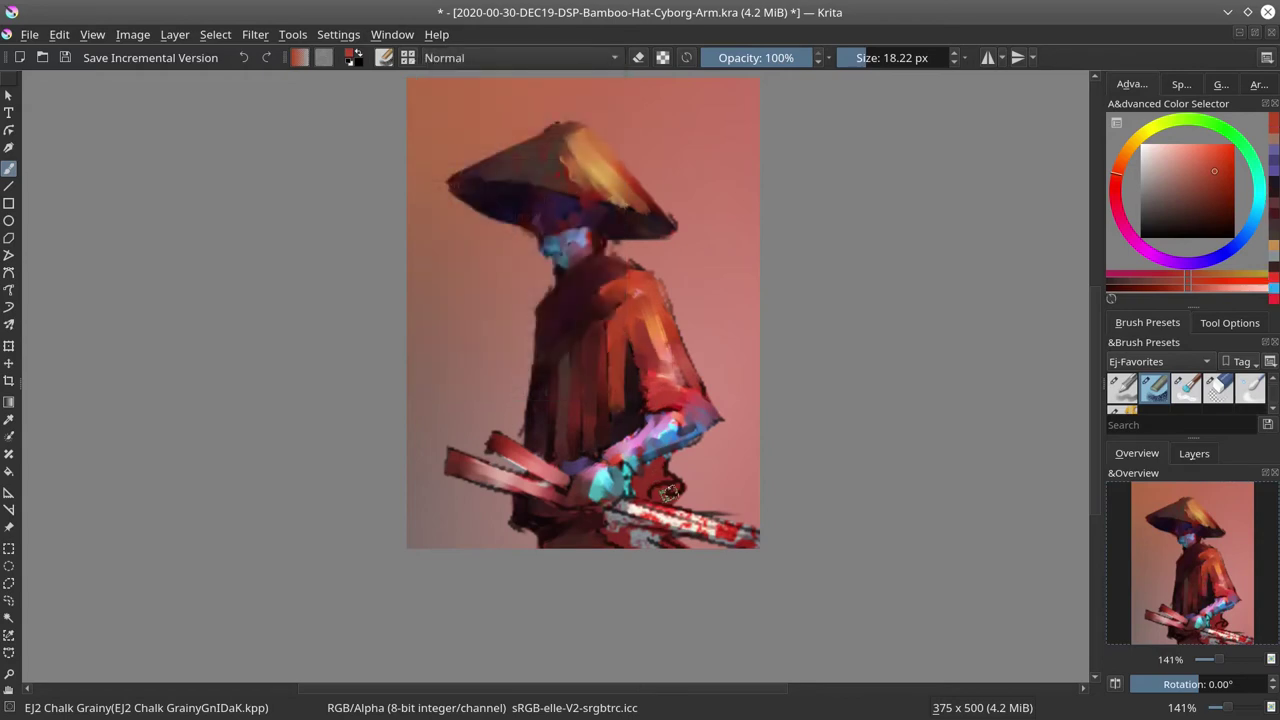
Step: Paint orange and near-black tones over the cloth below the forearm at about 14 px, and soften them with the blender at about 21 px
mouse_move(668, 494)
left_mouse_down("shift")
mouse_move(663, 460)
mouse_move(661, 485)
left_mouse_up("shift")
left_click(665, 313, "ctrl")
left_click(636, 398, "ctrl")
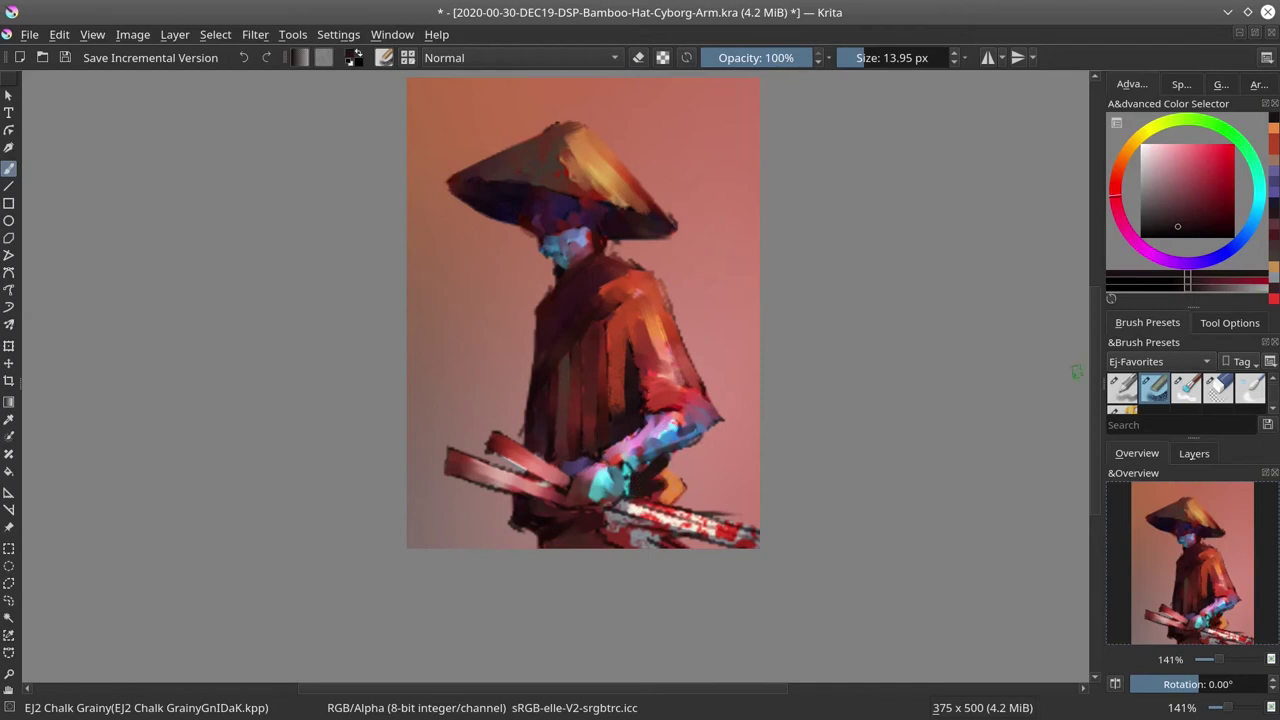
key("period")
mouse_move(645, 464)
left_mouse_down()
mouse_move(657, 480)
mouse_move(660, 470)
left_mouse_up()
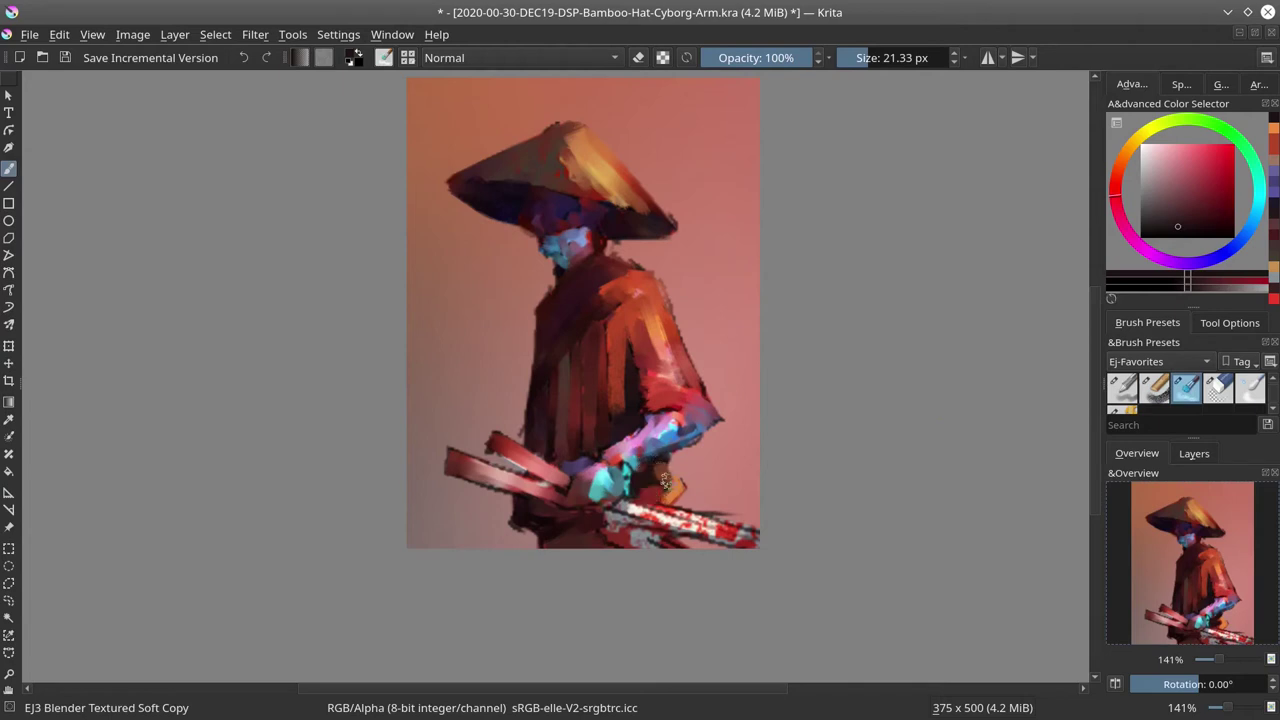
Step: Reduce the blender to about 18 px and smooth the red and white sword scabbards behind the hand into painted shading
key("bracketleft")
left_click_drag(497, 475, 753, 540)
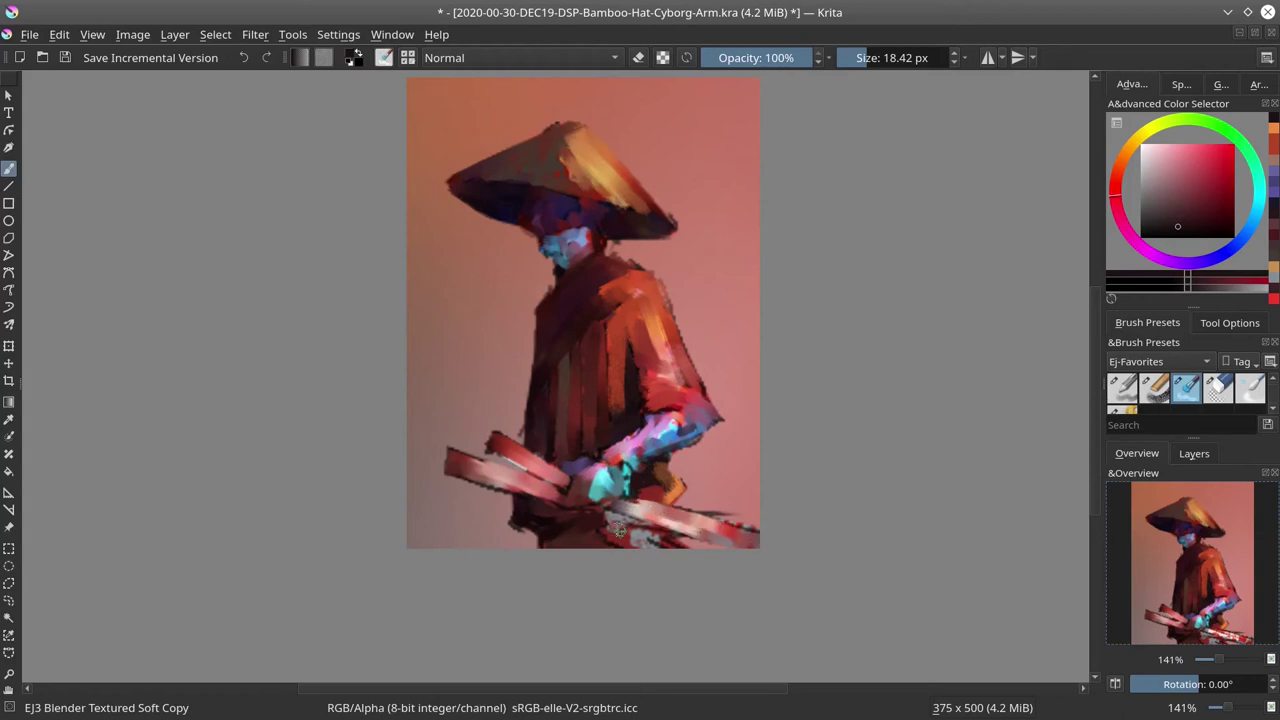
mouse_move(611, 522)
left_mouse_down()
mouse_move(663, 563)
mouse_move(686, 566)
mouse_move(689, 553)
left_mouse_up()
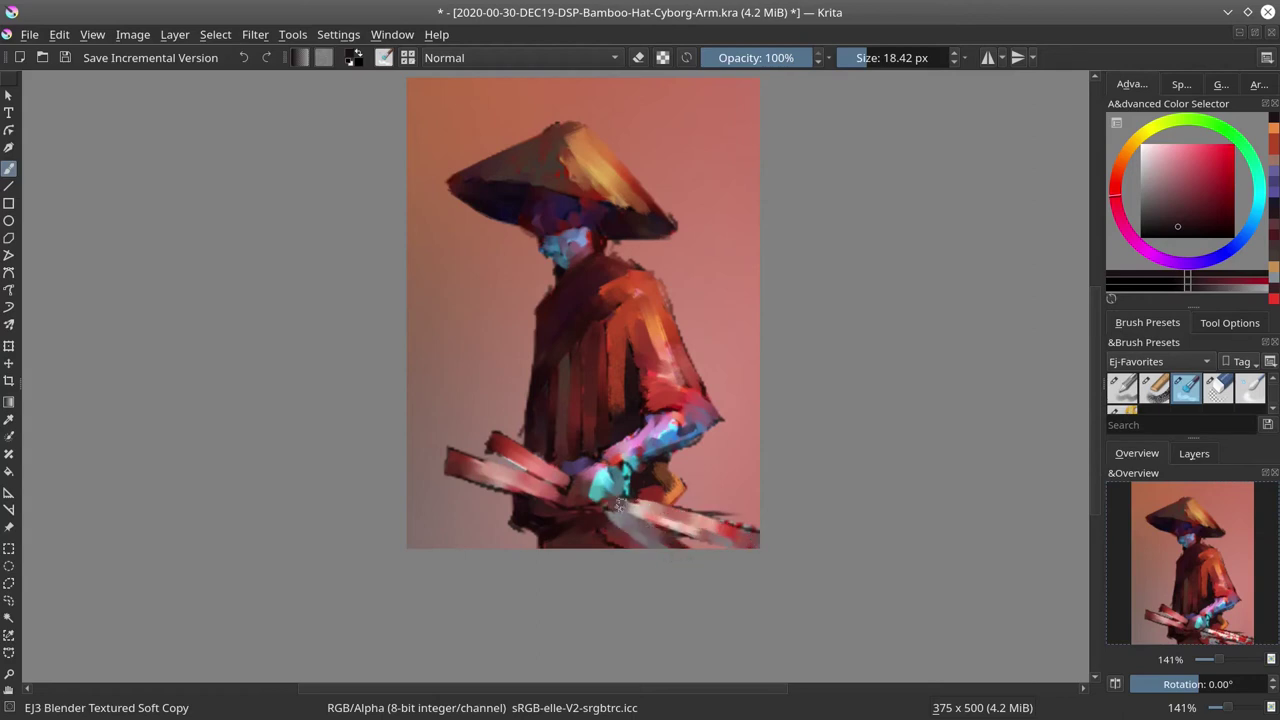
mouse_move(618, 505)
left_mouse_down()
mouse_move(720, 530)
mouse_move(605, 535)
left_mouse_up()
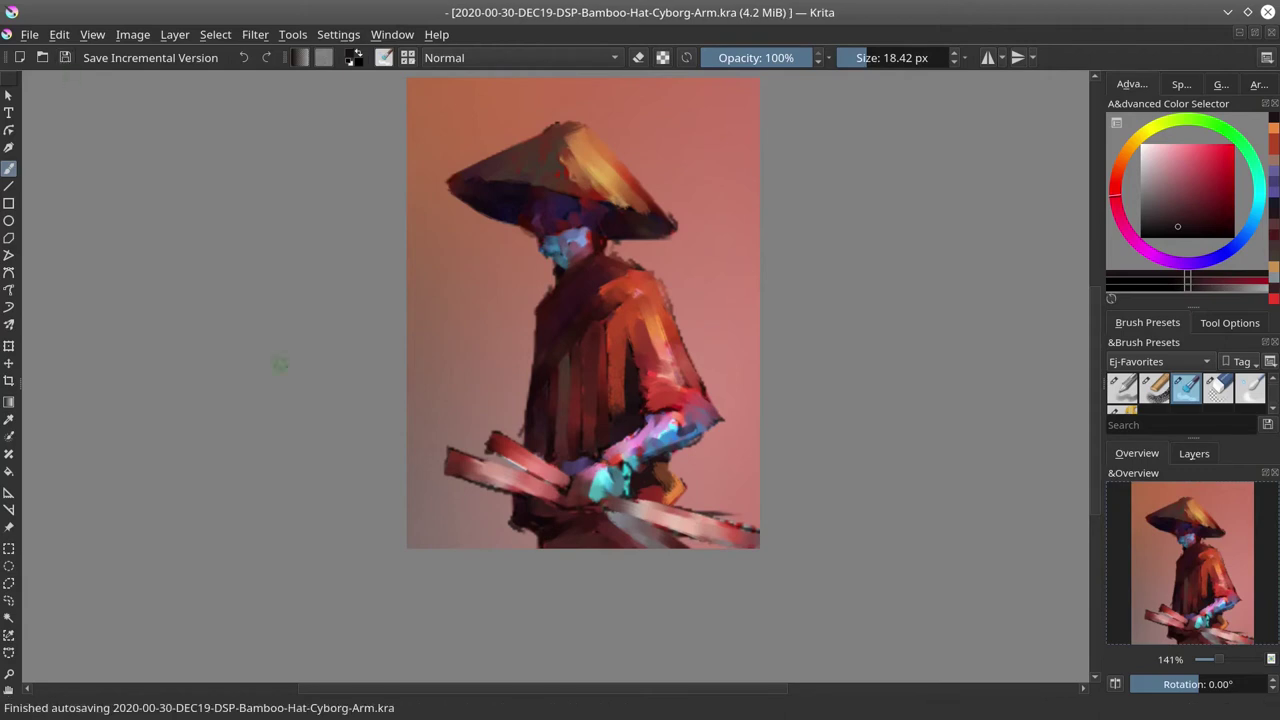
Step: Scale the image to 3750 x 5000 px with the Bicubic filter and fit it in view
left_click(1193, 453)
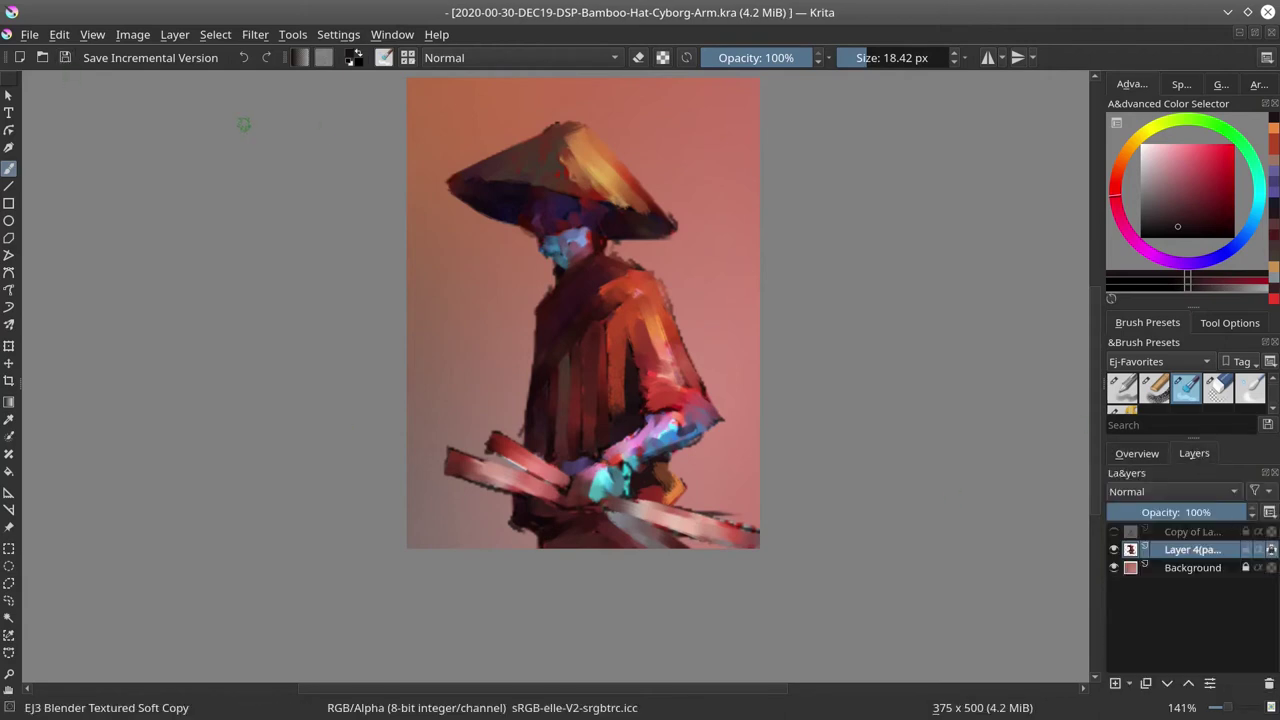
left_click(133, 34)
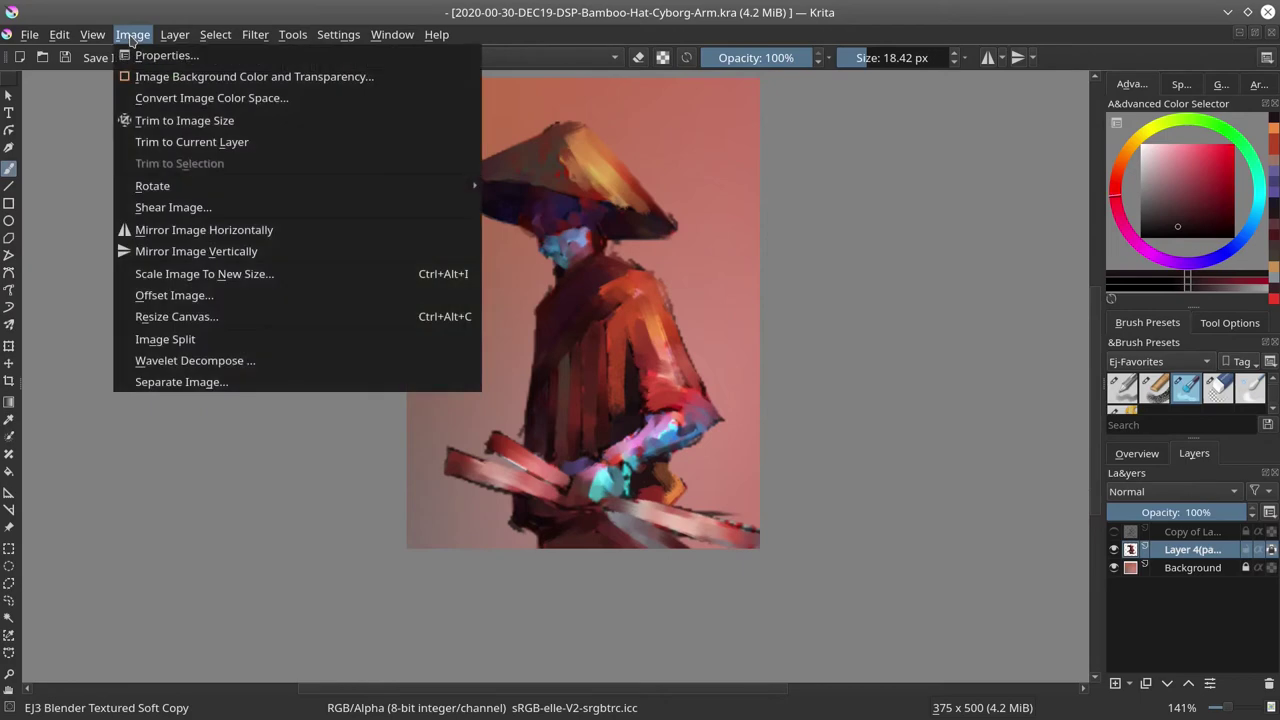
left_click(180, 271)
left_click(614, 245)
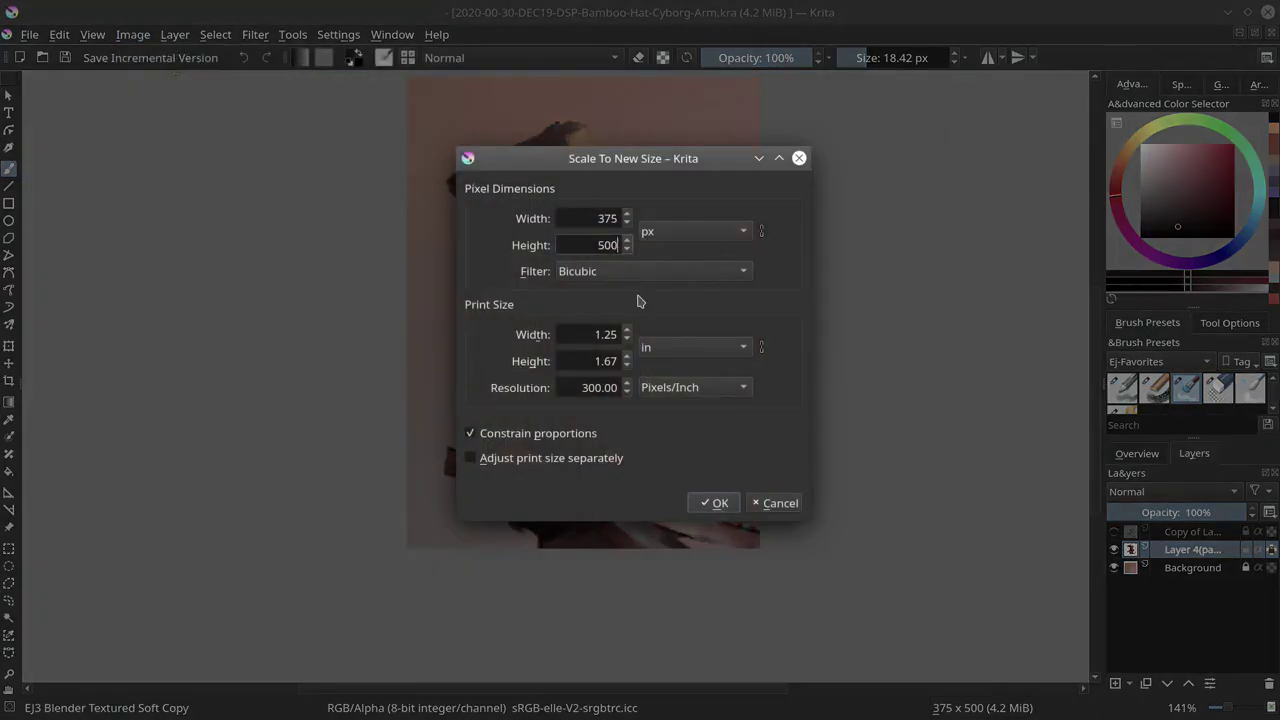
type("0")
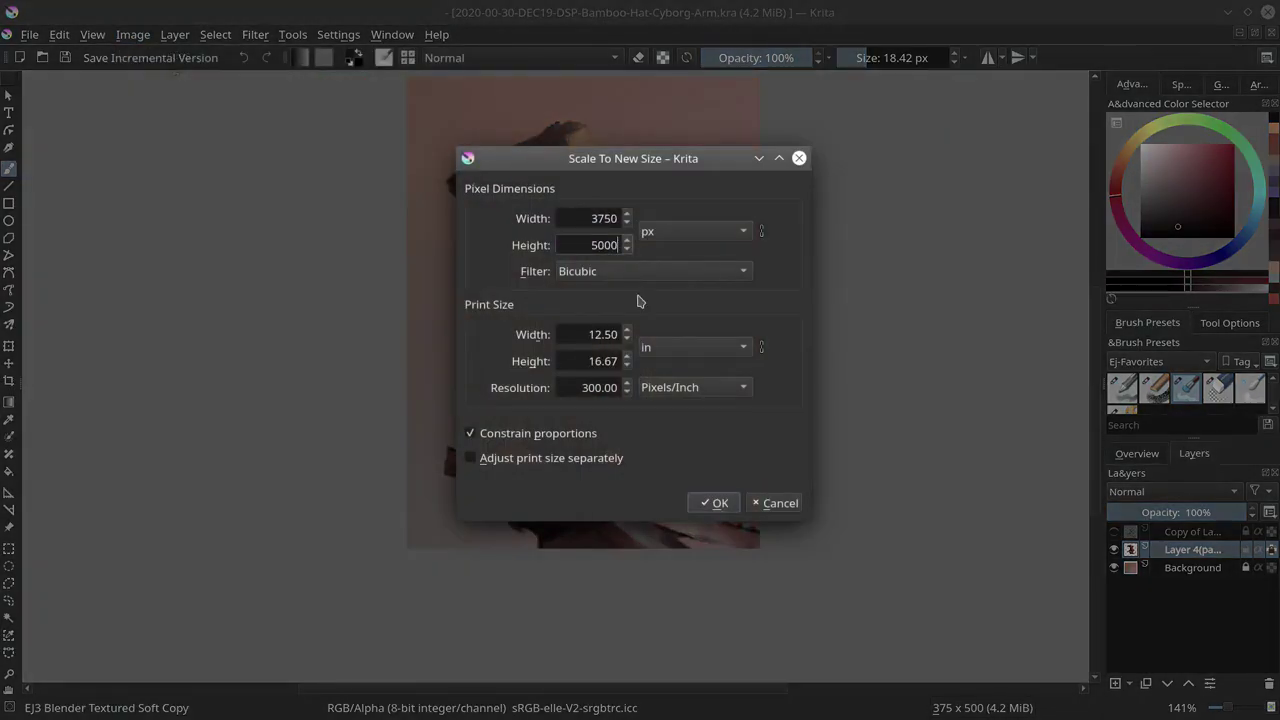
left_click(714, 503)
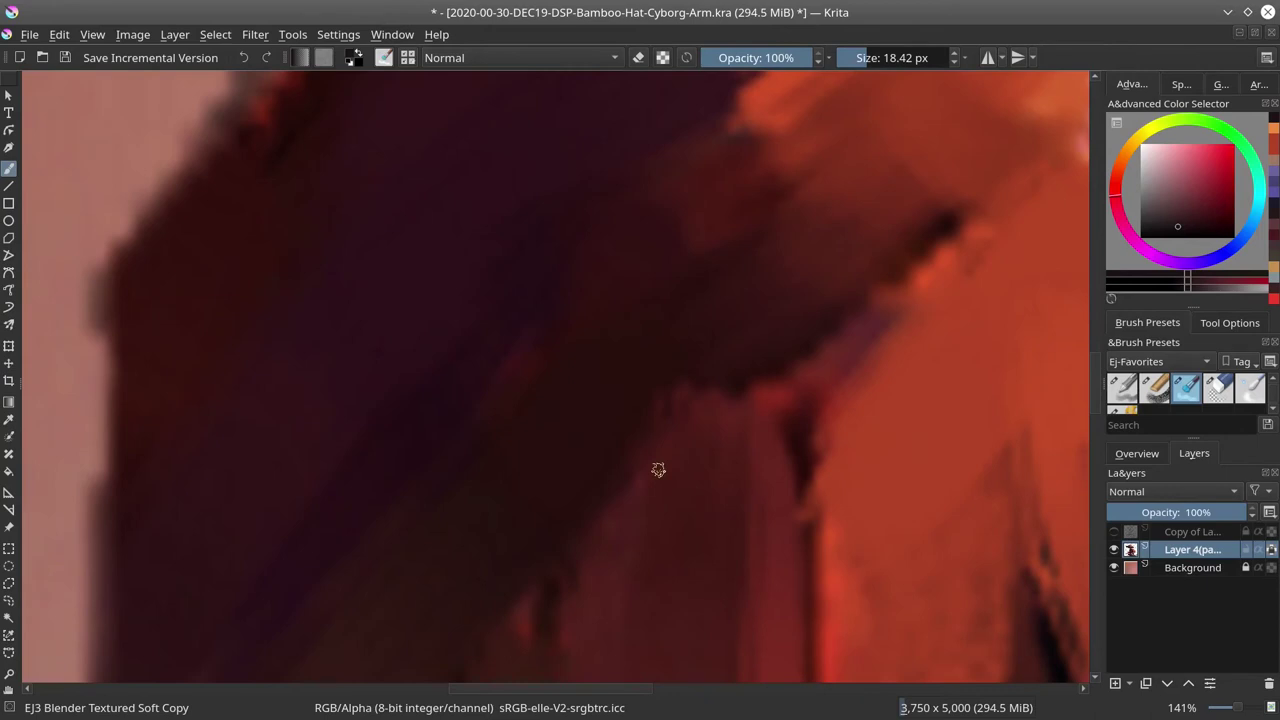
key("2")
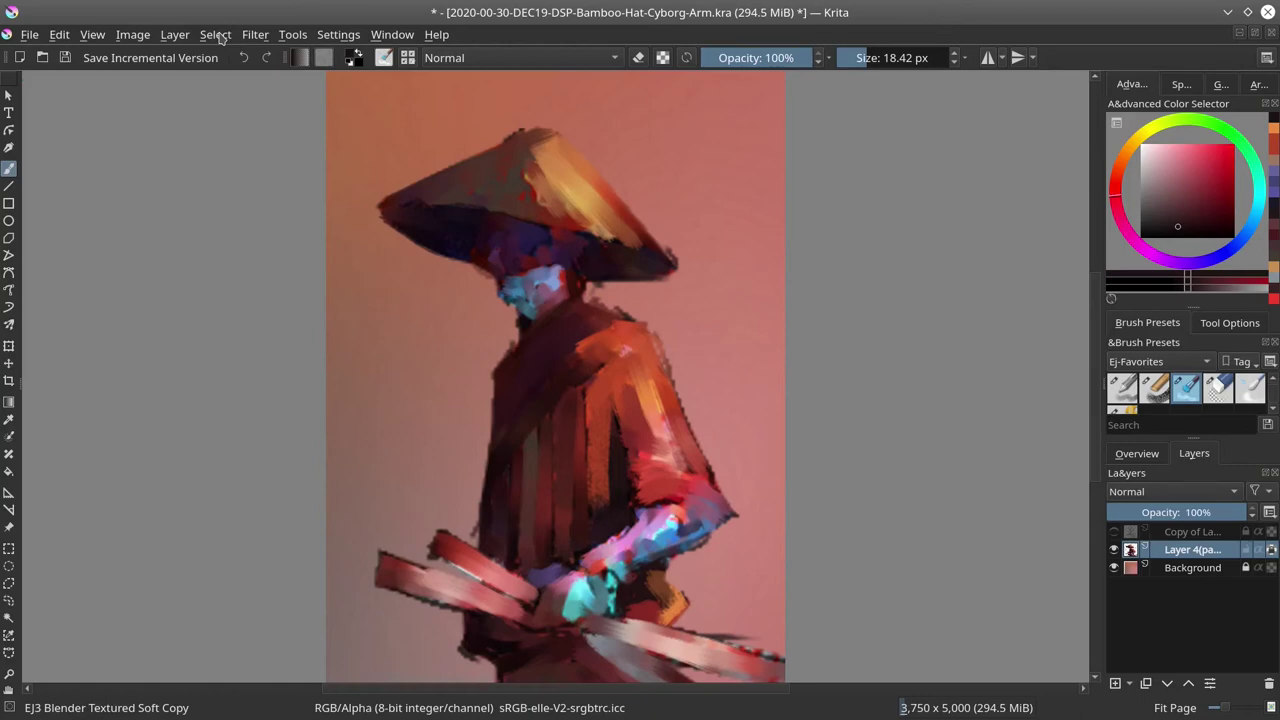
Step: Resize the canvas to a width of 3700 px, keeping the height at 5000 px, and save the document
left_click(136, 36)
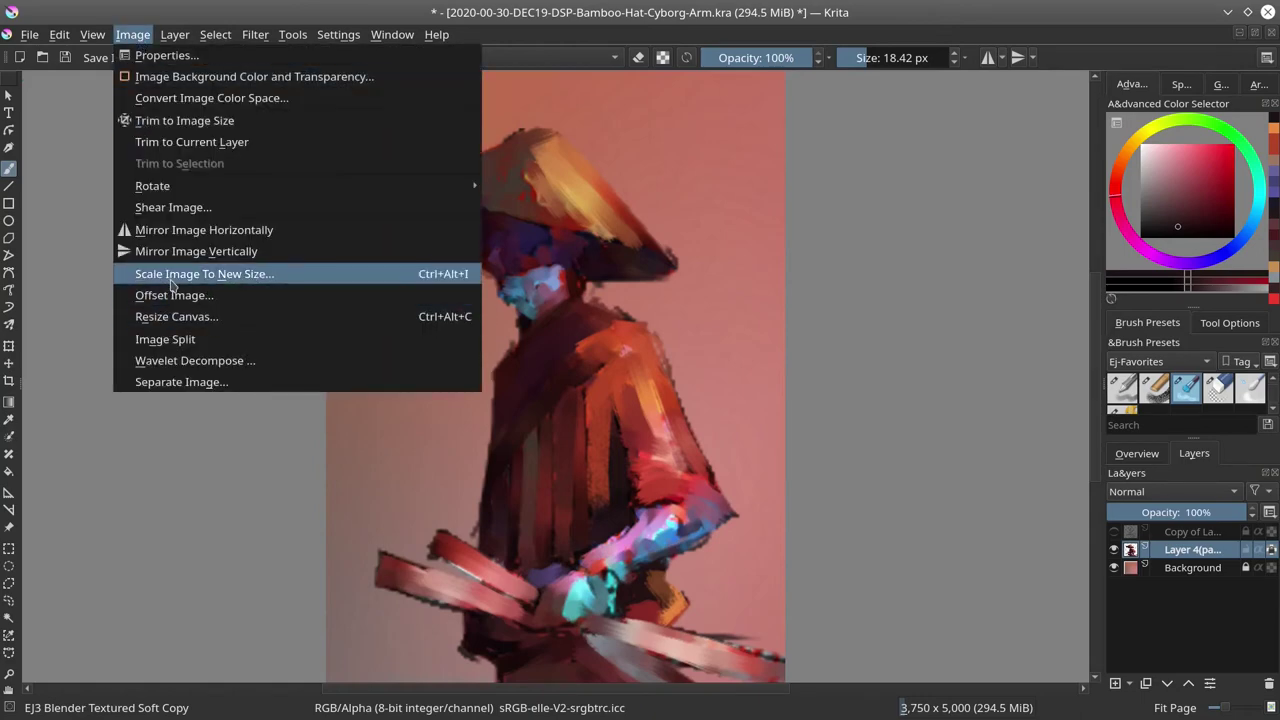
left_click(173, 317)
left_click(625, 230)
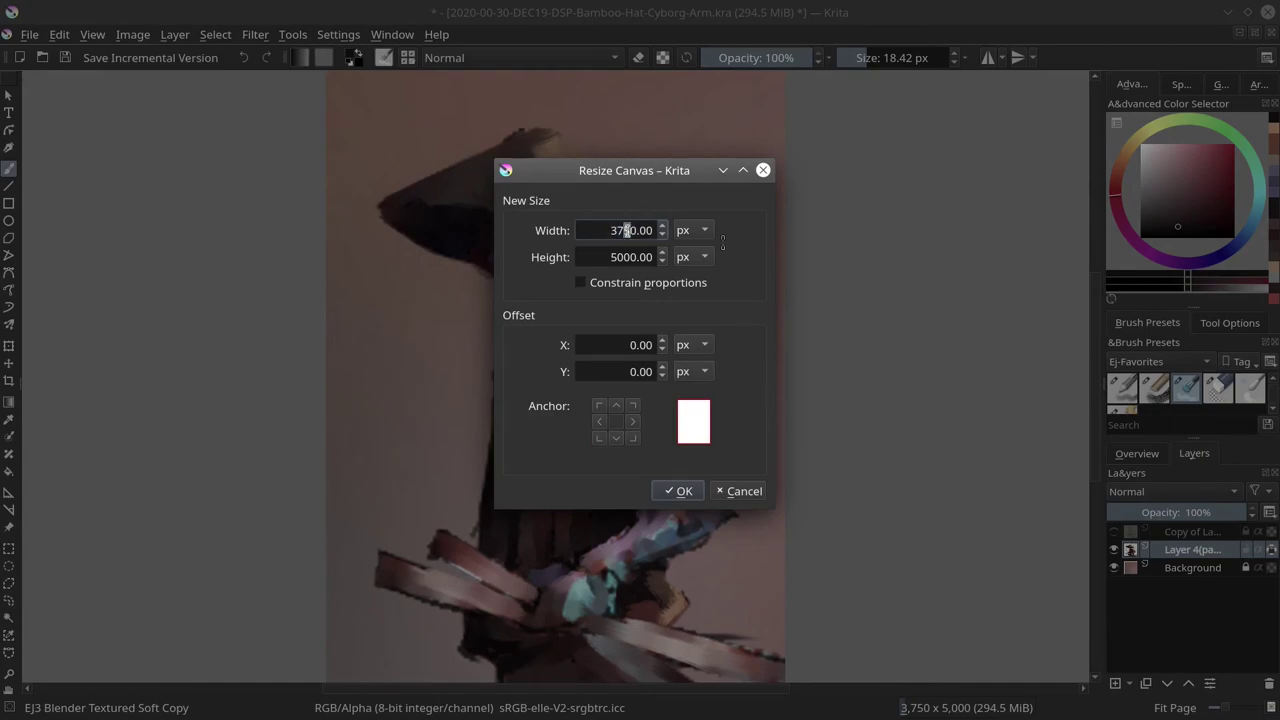
key("BackSpace")
type("0")
key("Return")
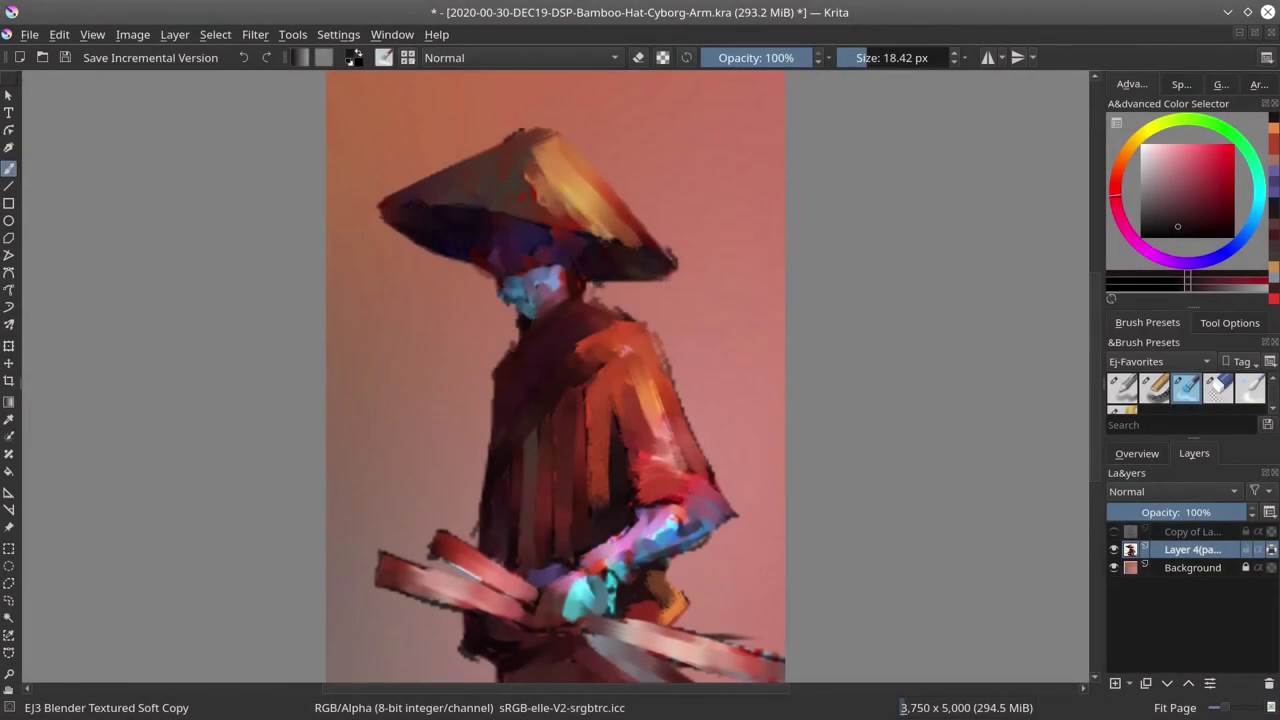
left_click(65, 57)
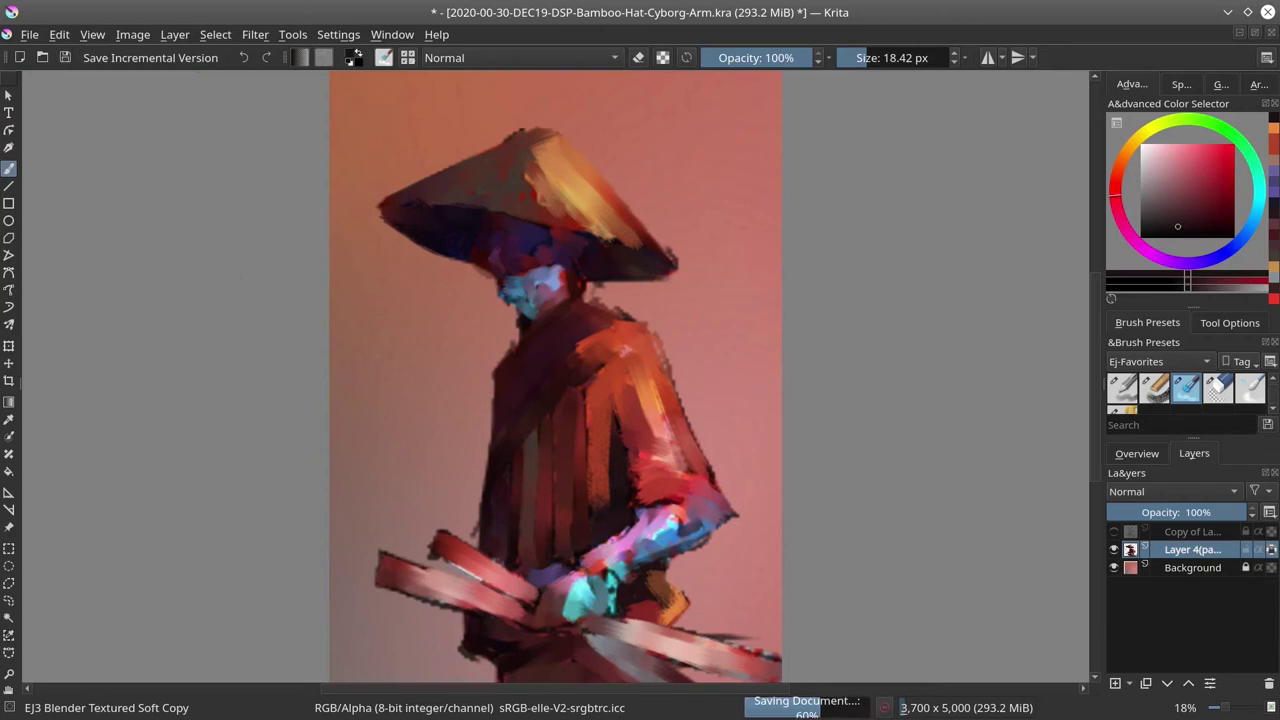
Step: Outline the whole character, including hat, robe, arm and swords, with a polygonal selection just inside the rough edges
left_click(9, 583)
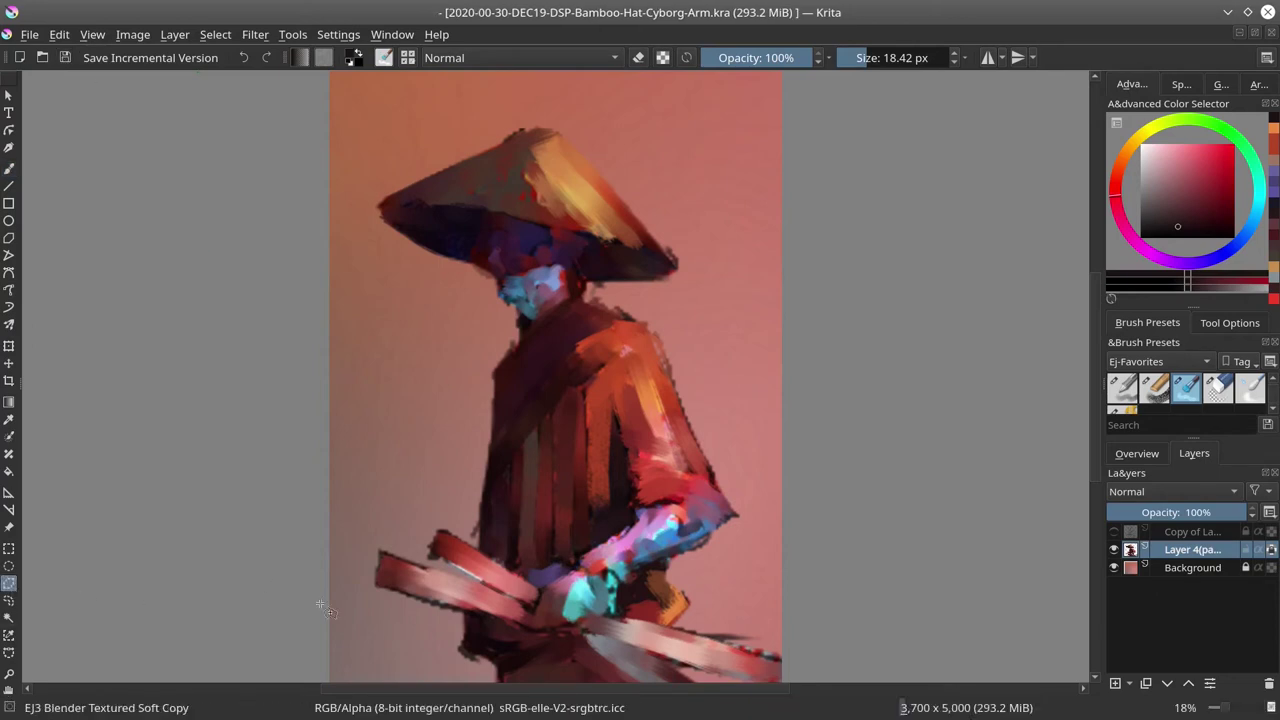
left_click(480, 580)
left_click(437, 530)
left_click(493, 370)
left_click(518, 343)
left_click(521, 330)
left_click(516, 319)
mouse_move(478, 266)
left_mouse_down()
mouse_move(452, 268)
mouse_move(379, 206)
mouse_move(492, 164)
mouse_move(522, 133)
mouse_move(560, 133)
mouse_move(686, 275)
mouse_move(574, 298)
mouse_move(652, 338)
mouse_move(699, 464)
mouse_move(728, 498)
mouse_move(735, 521)
mouse_move(661, 557)
mouse_move(690, 614)
mouse_move(677, 632)
mouse_move(792, 668)
mouse_move(788, 538)
left_mouse_up()
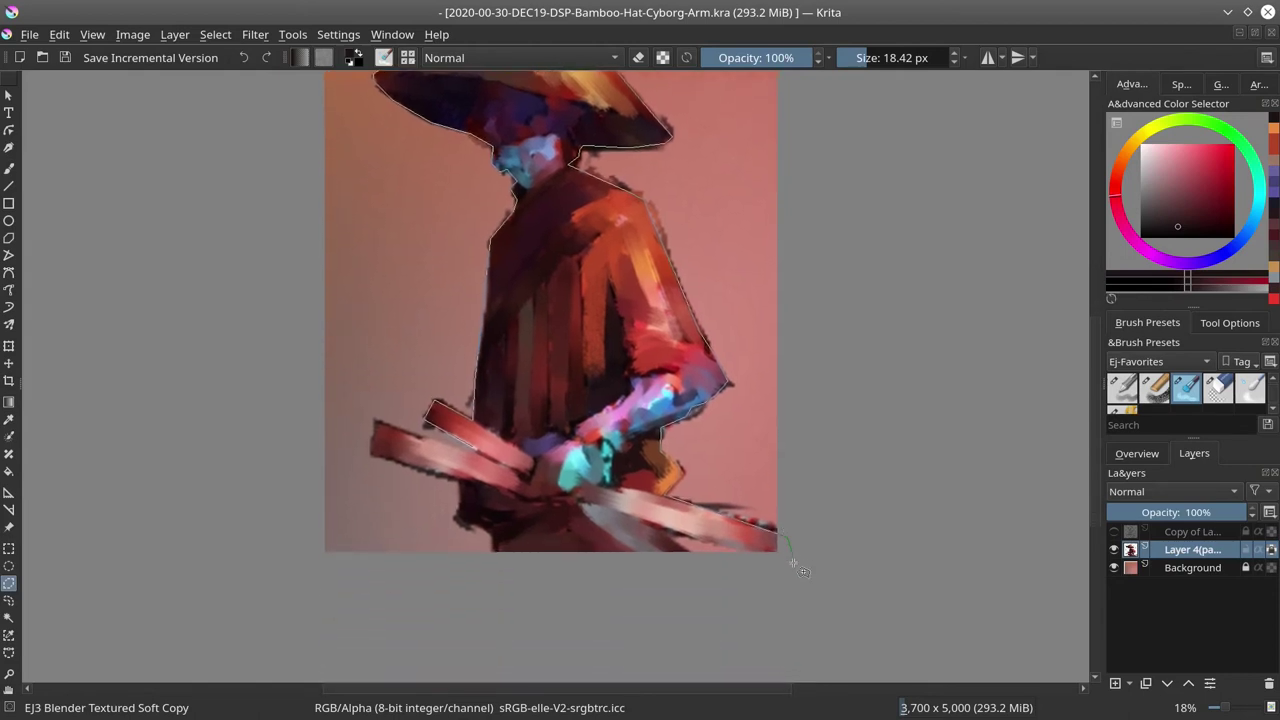
left_click_drag(706, 536, 697, 535)
mouse_move(645, 524)
left_mouse_down()
mouse_move(724, 585)
mouse_move(647, 603)
mouse_move(498, 596)
mouse_move(492, 534)
mouse_move(462, 515)
mouse_move(459, 476)
mouse_move(376, 449)
mouse_move(380, 425)
mouse_move(477, 455)
left_mouse_up()
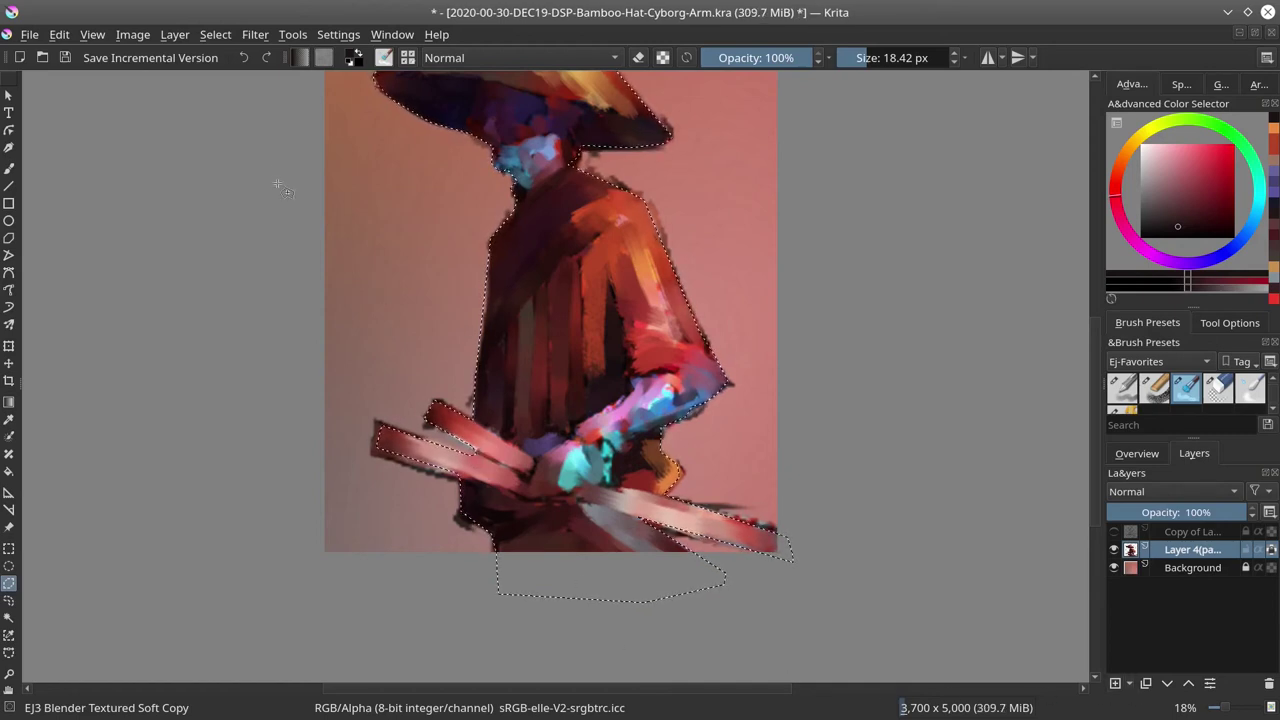
Step: Invert the selection, cut the rough paint outside the character's silhouette from its layer, and deselect
left_click(215, 34)
left_click(240, 120)
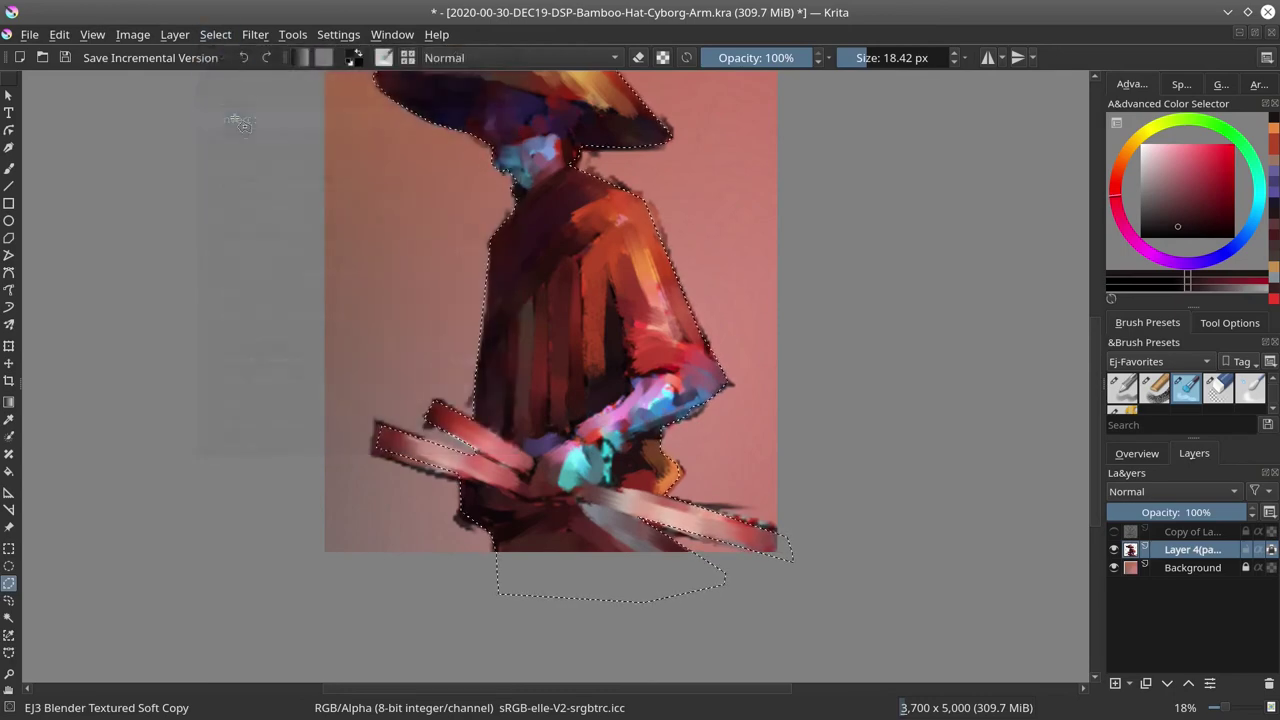
left_click(59, 36)
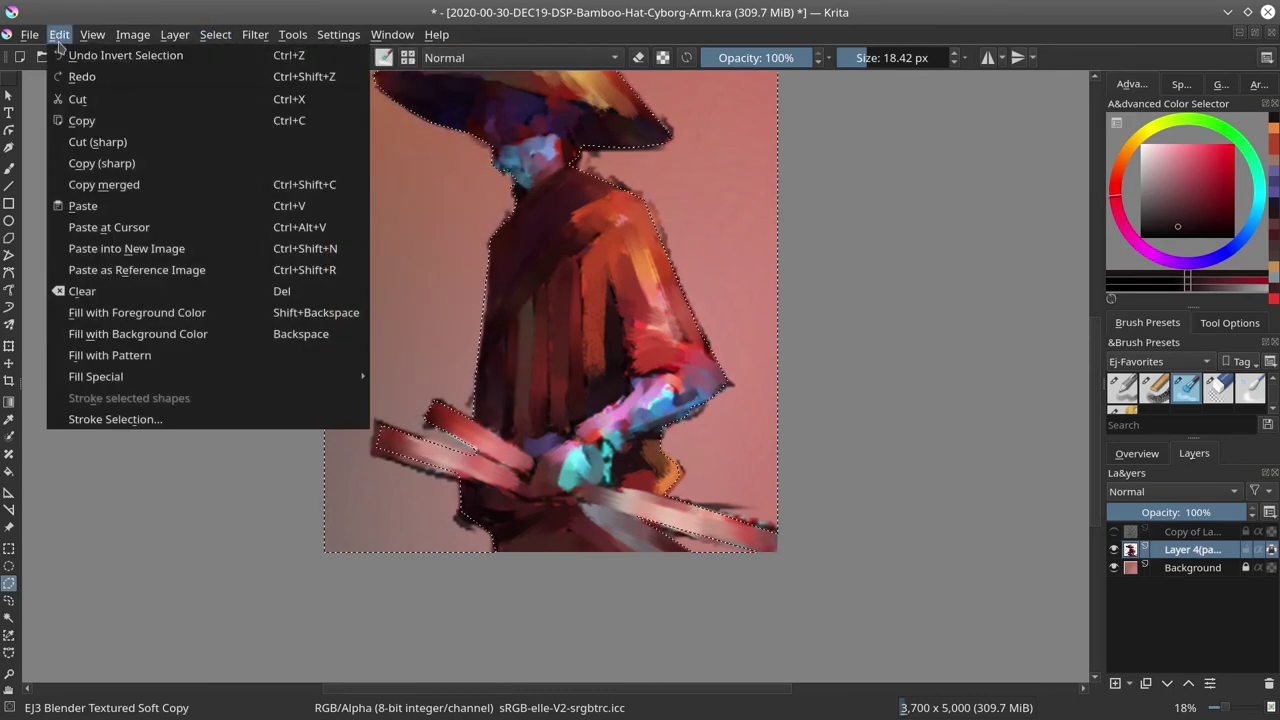
left_click(77, 99)
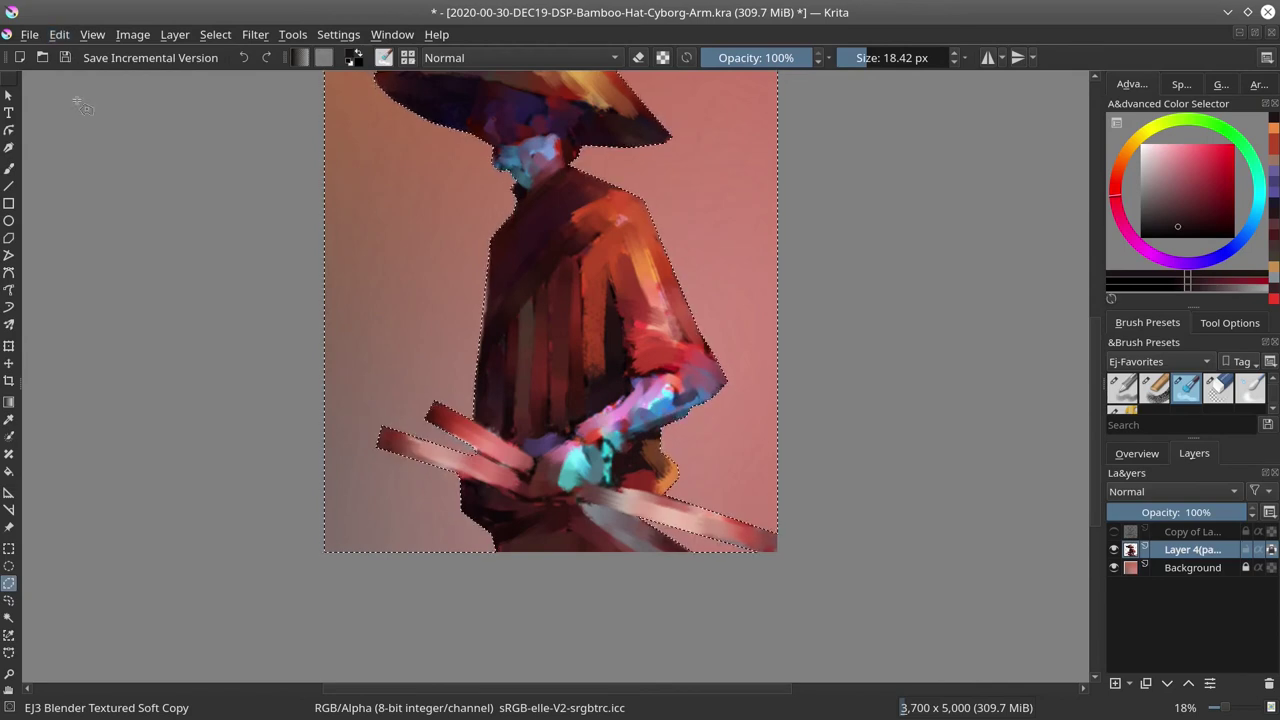
left_click(215, 34)
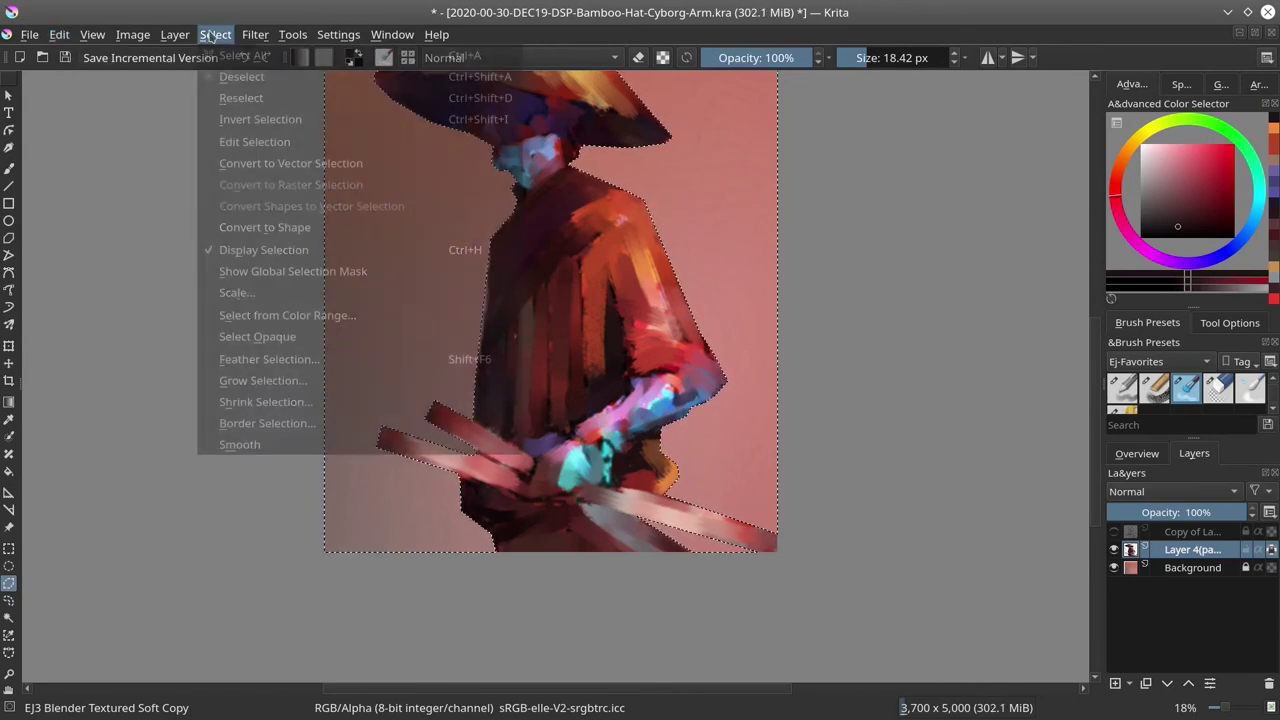
left_click(214, 77)
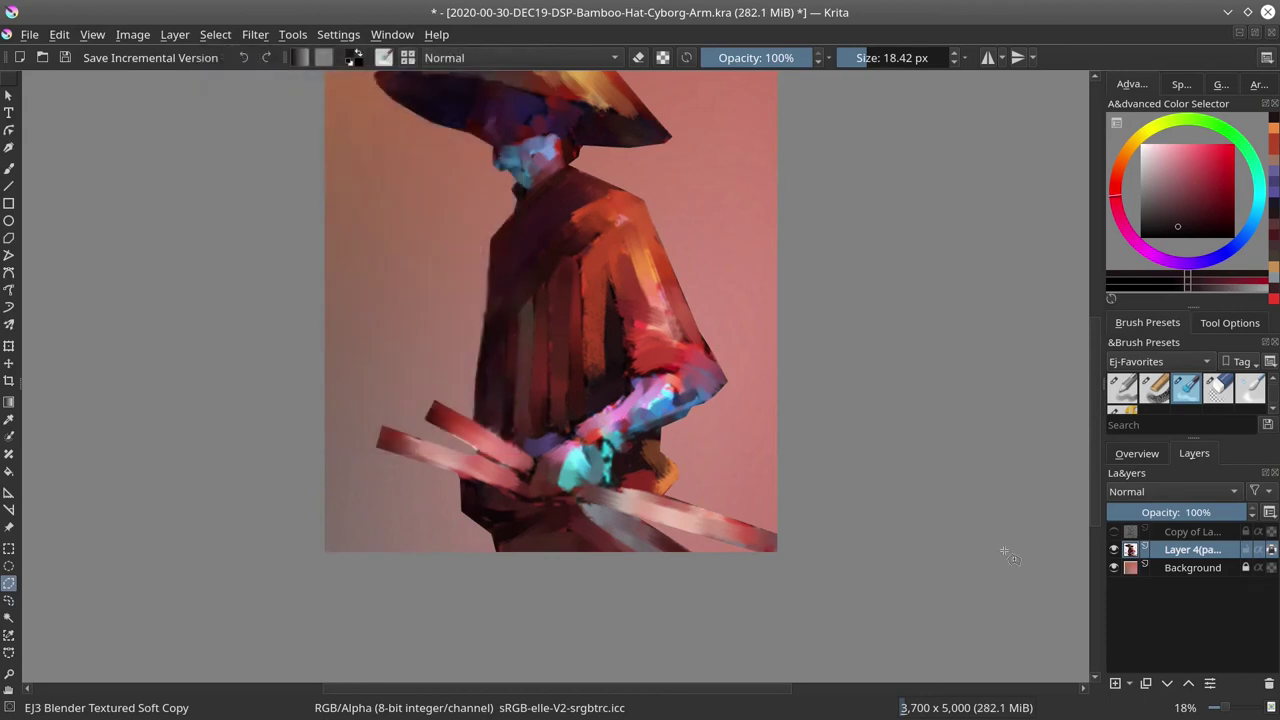
Step: Outline the bright yellow, lit side of the bamboo hat from its peak to the brim with a polygonal selection
scroll(951, 471, "up", 3)
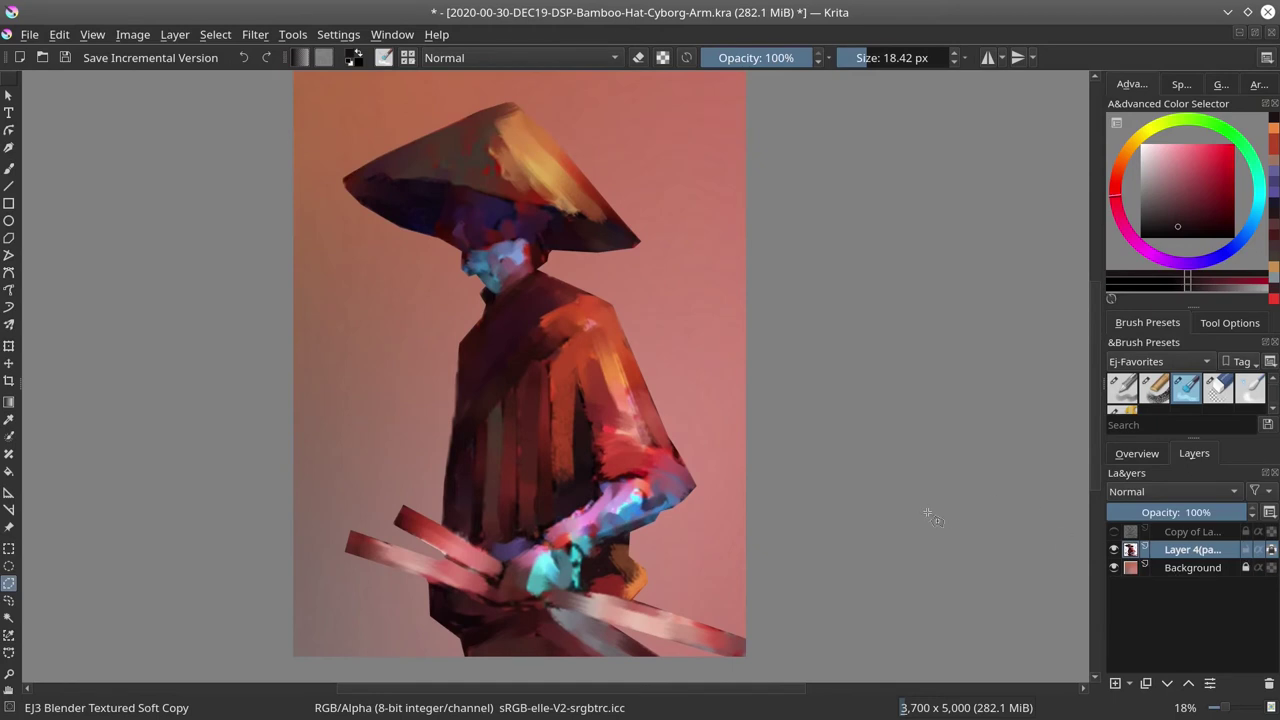
left_click(1116, 457)
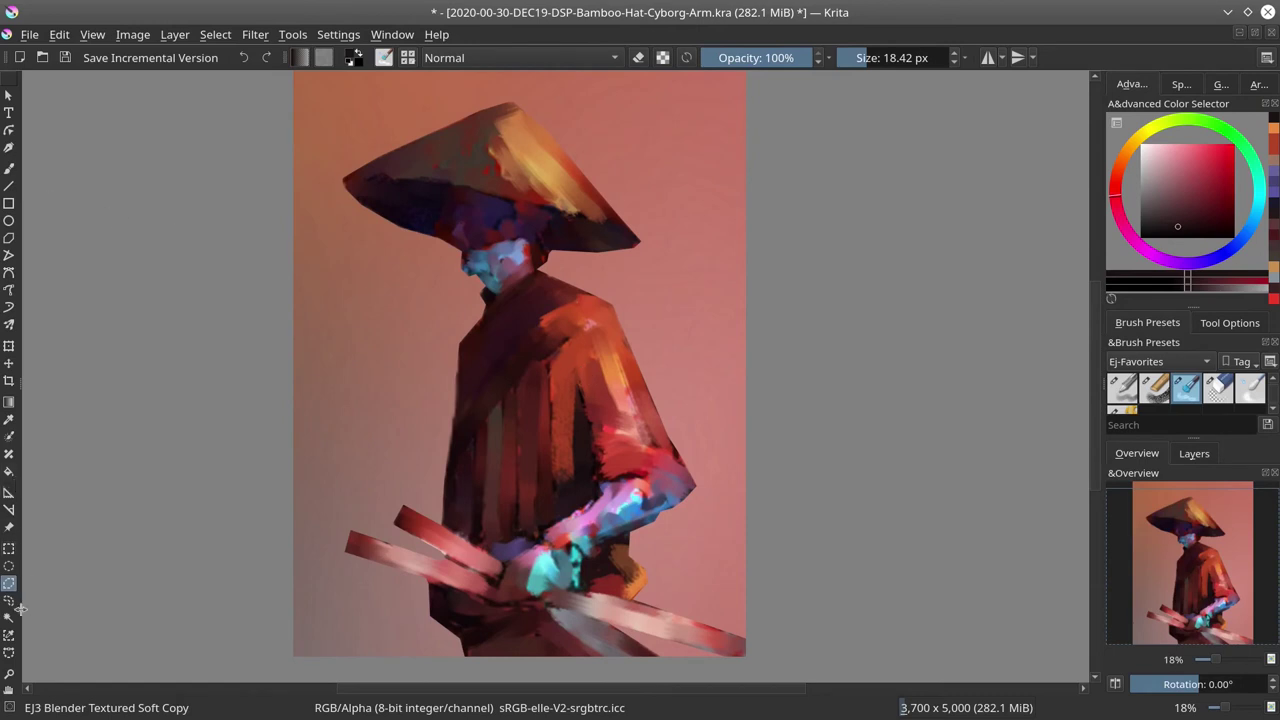
left_click(483, 190)
left_click(576, 212)
left_click(640, 241)
left_click(508, 103)
left_click(492, 112)
Step: Paint pale orange highlights along the selected hat side's outer edge and lower rim with EJ2 Chalk Grainy at about 200 px
left_click(1154, 390)
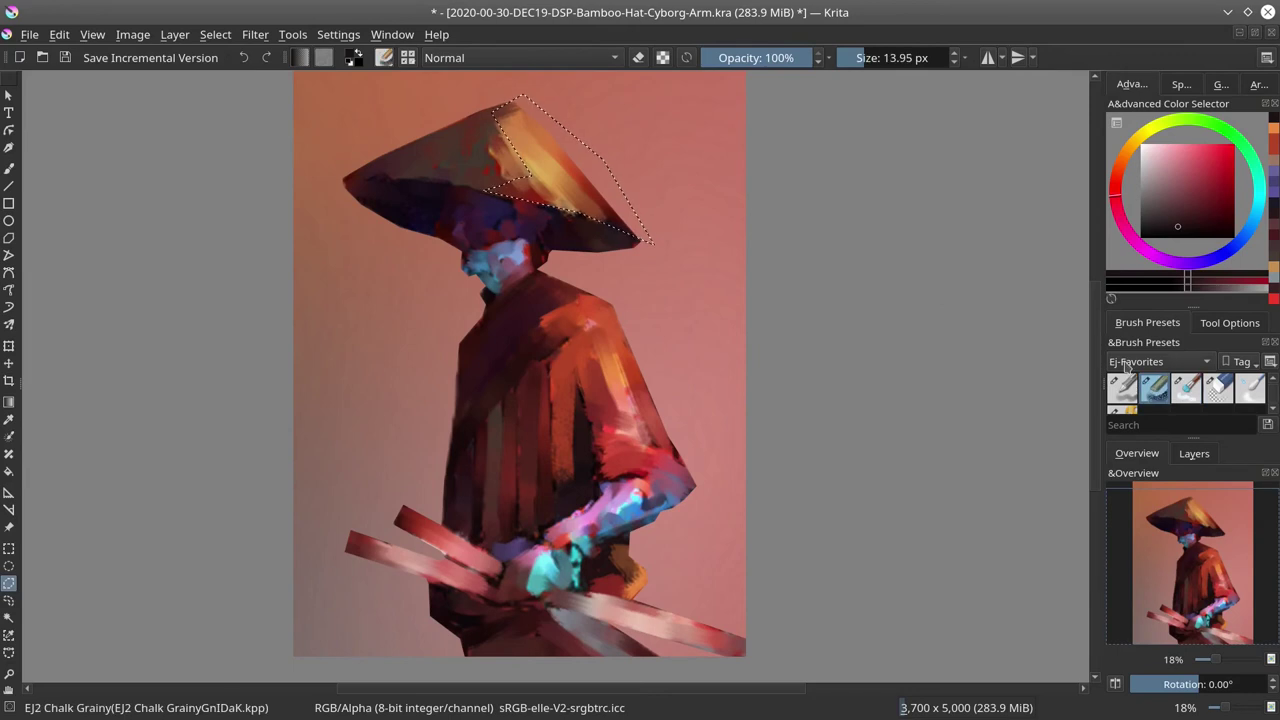
left_click(8, 168)
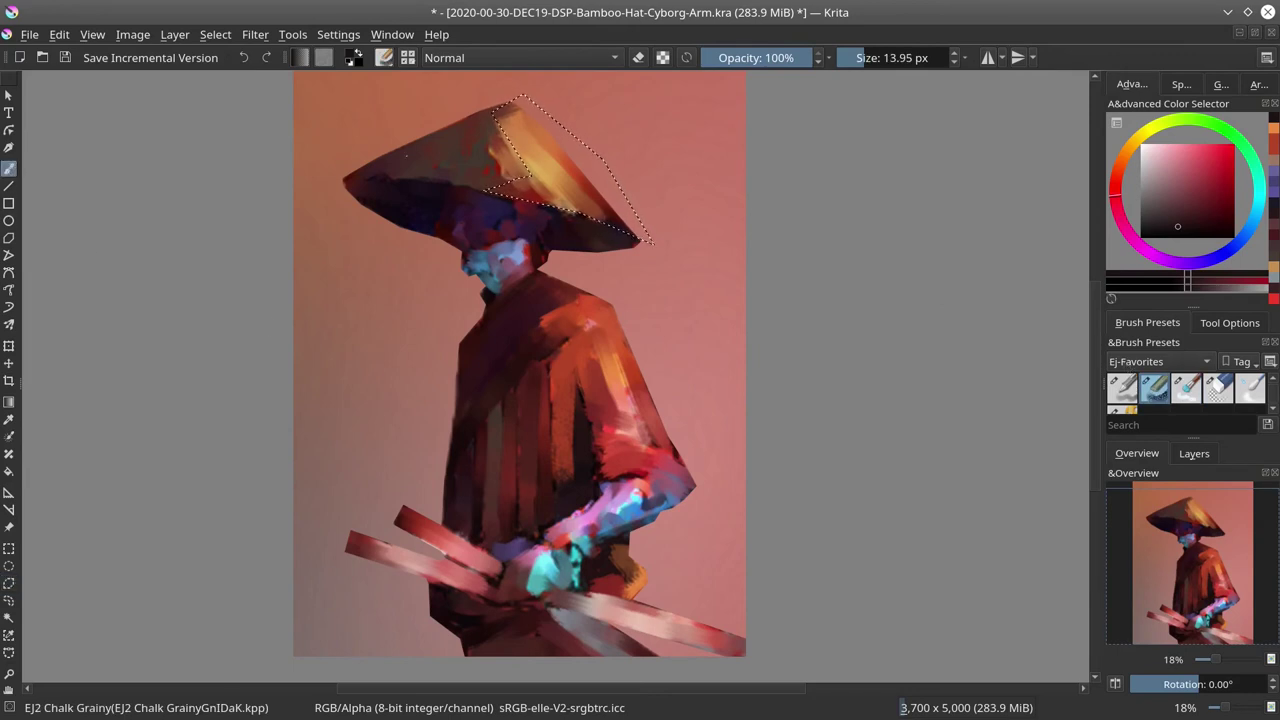
left_click(563, 162, "ctrl")
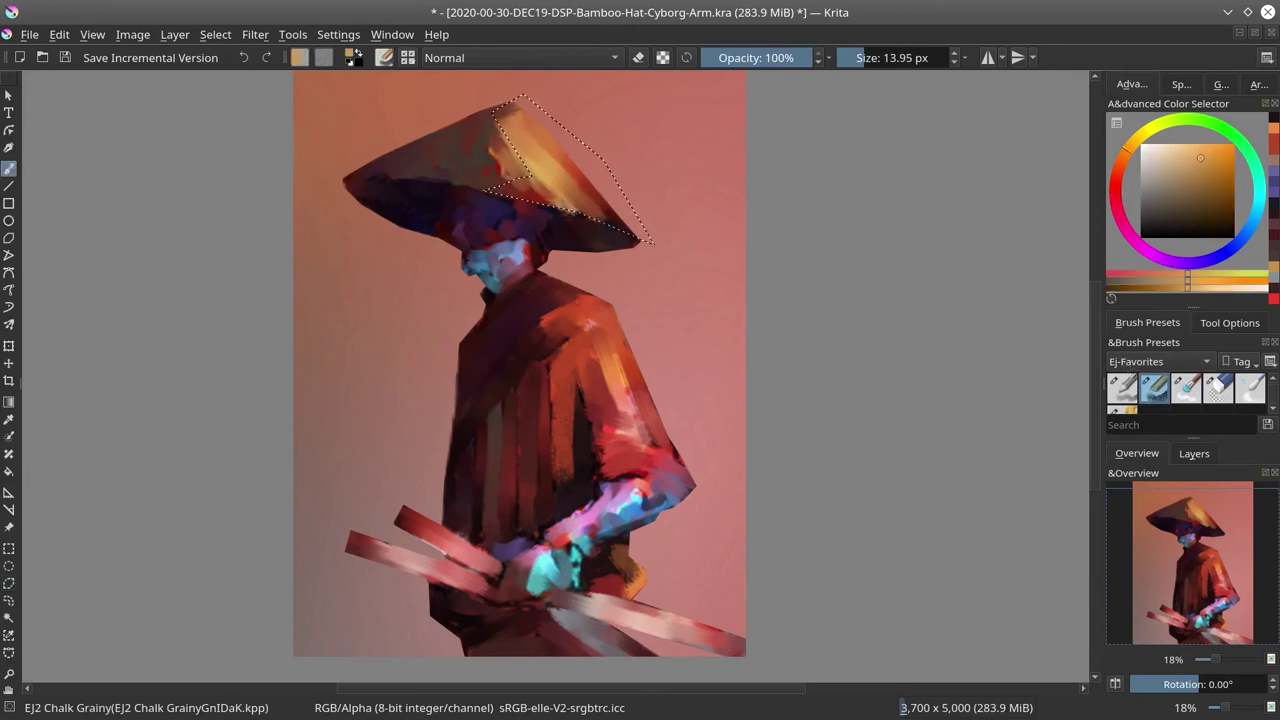
left_click_drag(580, 150, 700, 150, "shift")
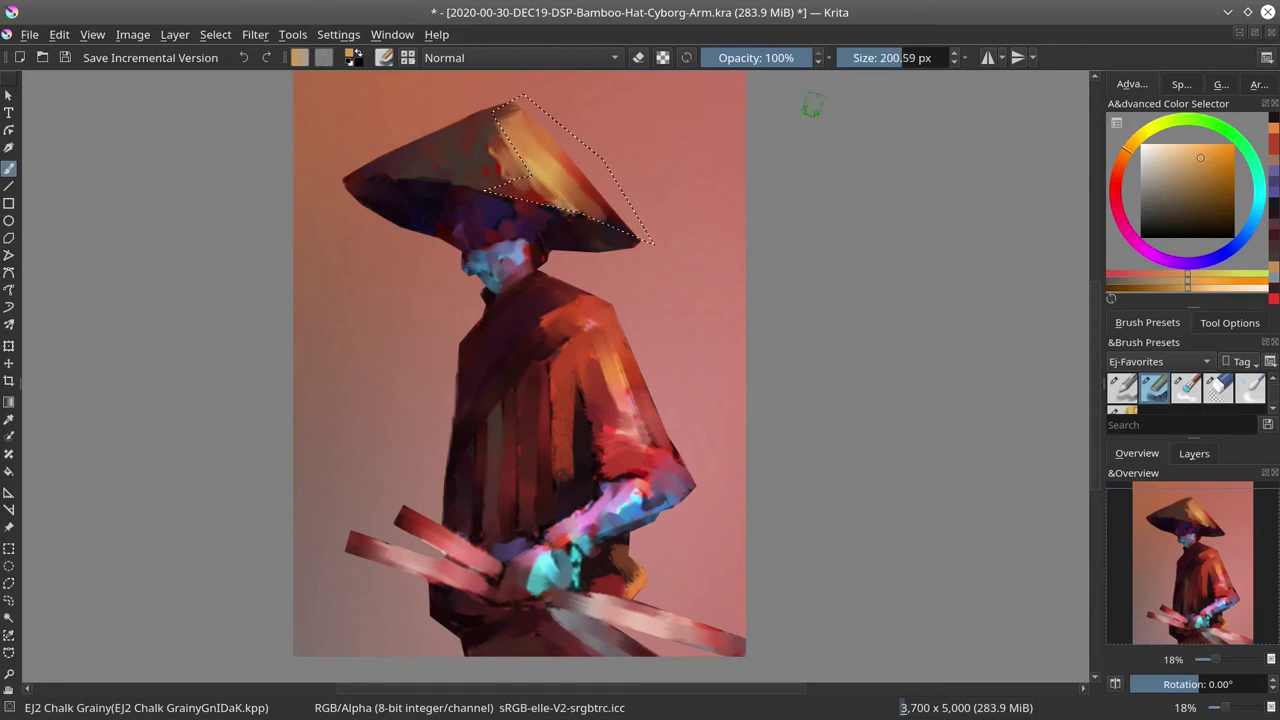
left_click(1181, 148)
left_click_drag(516, 112, 627, 212)
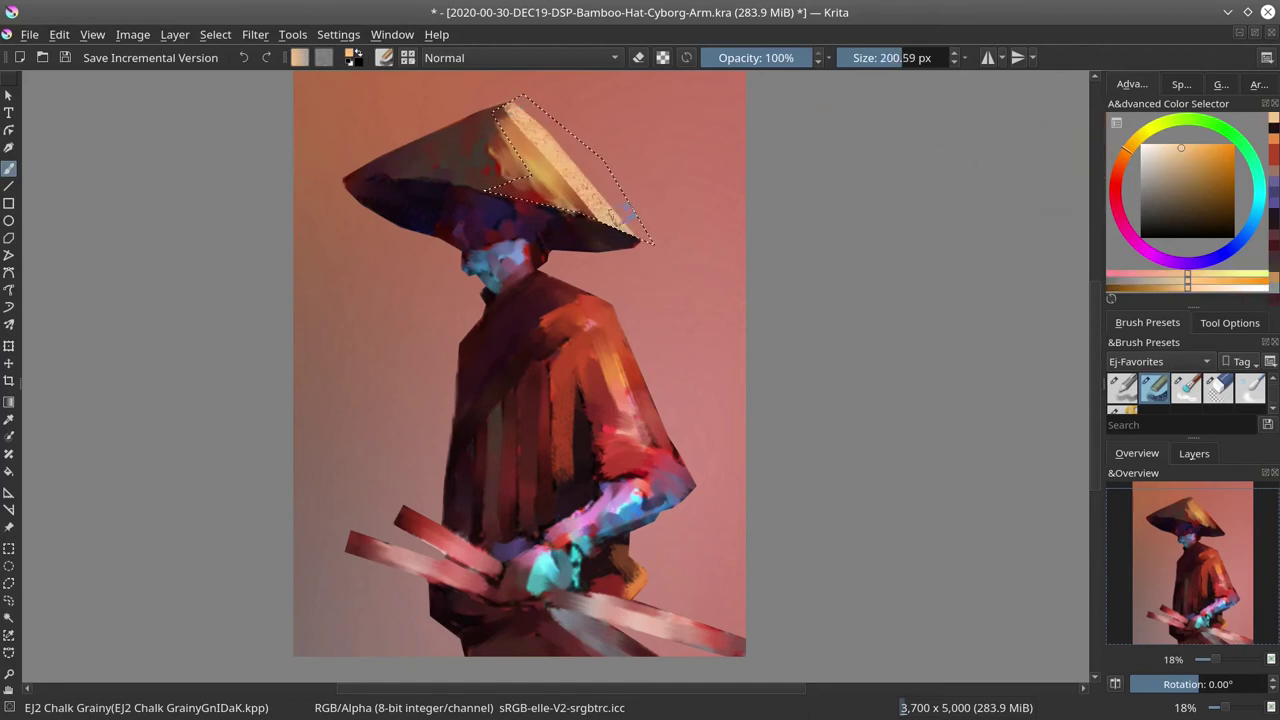
left_click_drag(510, 197, 610, 225)
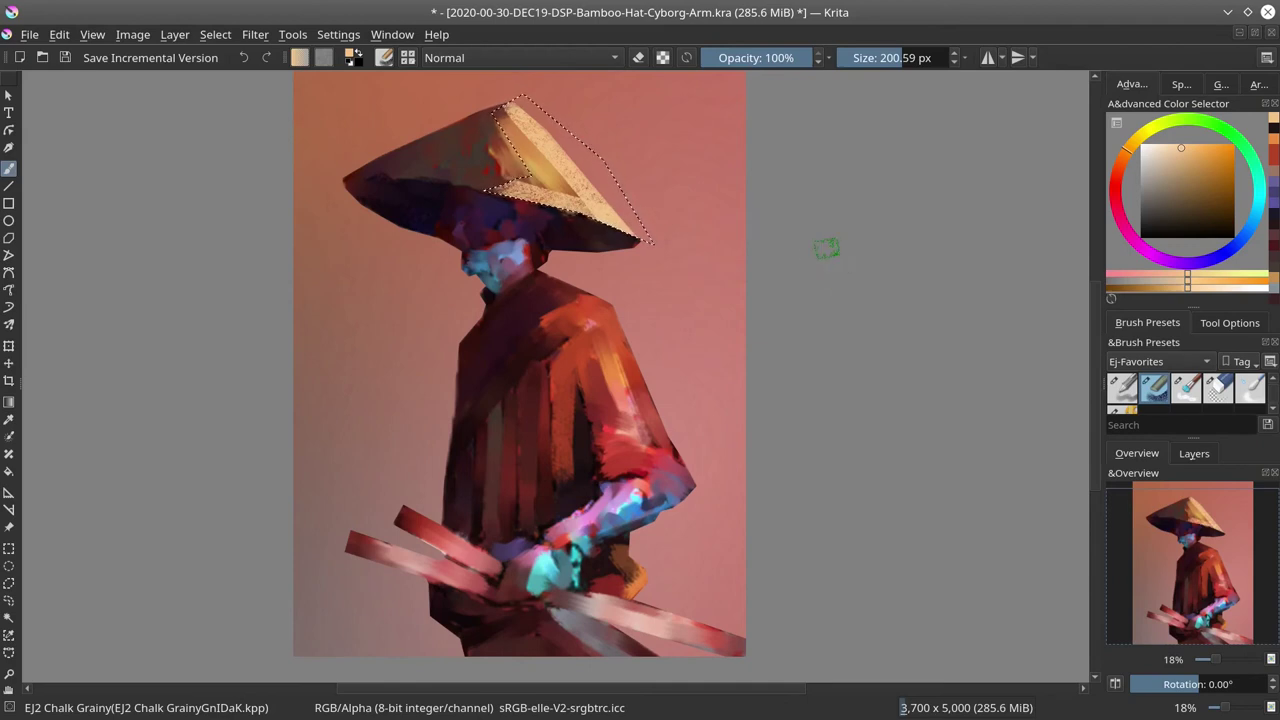
Step: Polygon-select the robe's outer shoulder and sleeve edge, paint it pale orange at about 268 px, and deselect
left_click(8, 583)
mouse_move(628, 299)
left_mouse_down()
mouse_move(570, 302)
mouse_move(598, 320)
mouse_move(583, 338)
mouse_move(612, 354)
mouse_move(653, 449)
mouse_move(628, 452)
mouse_move(651, 462)
mouse_move(625, 470)
mouse_move(679, 509)
left_mouse_up()
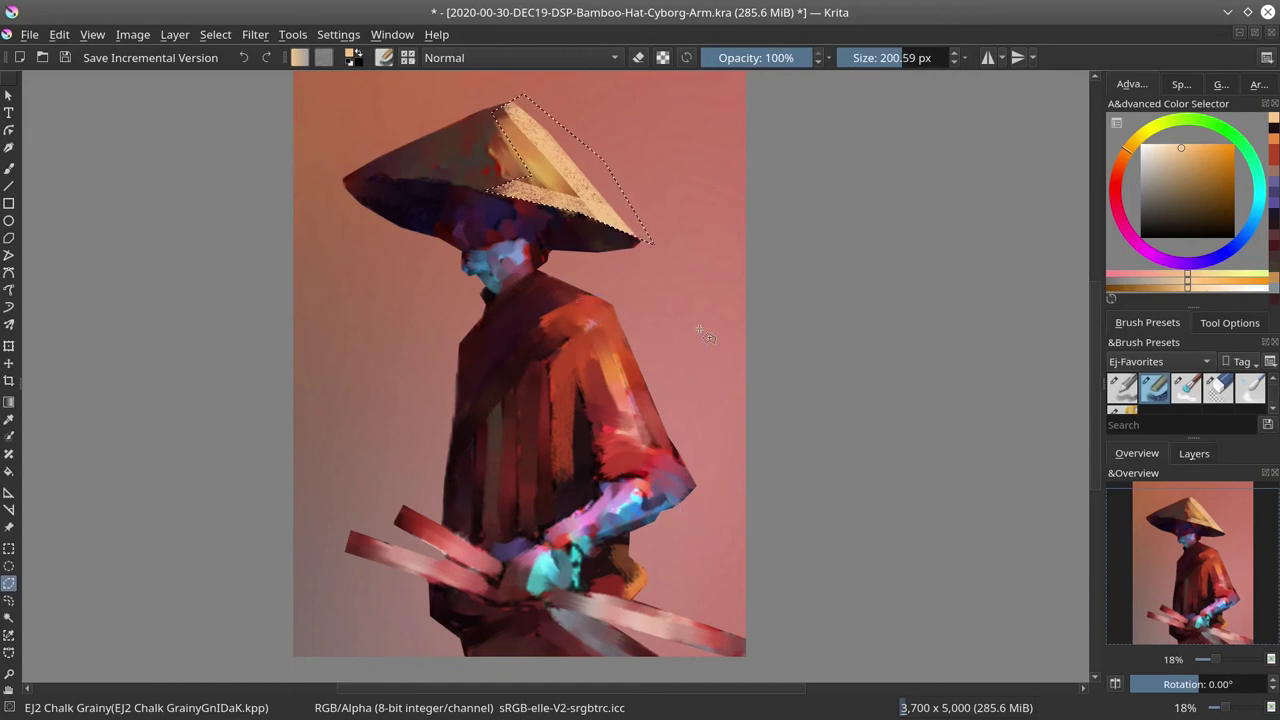
left_click(9, 168)
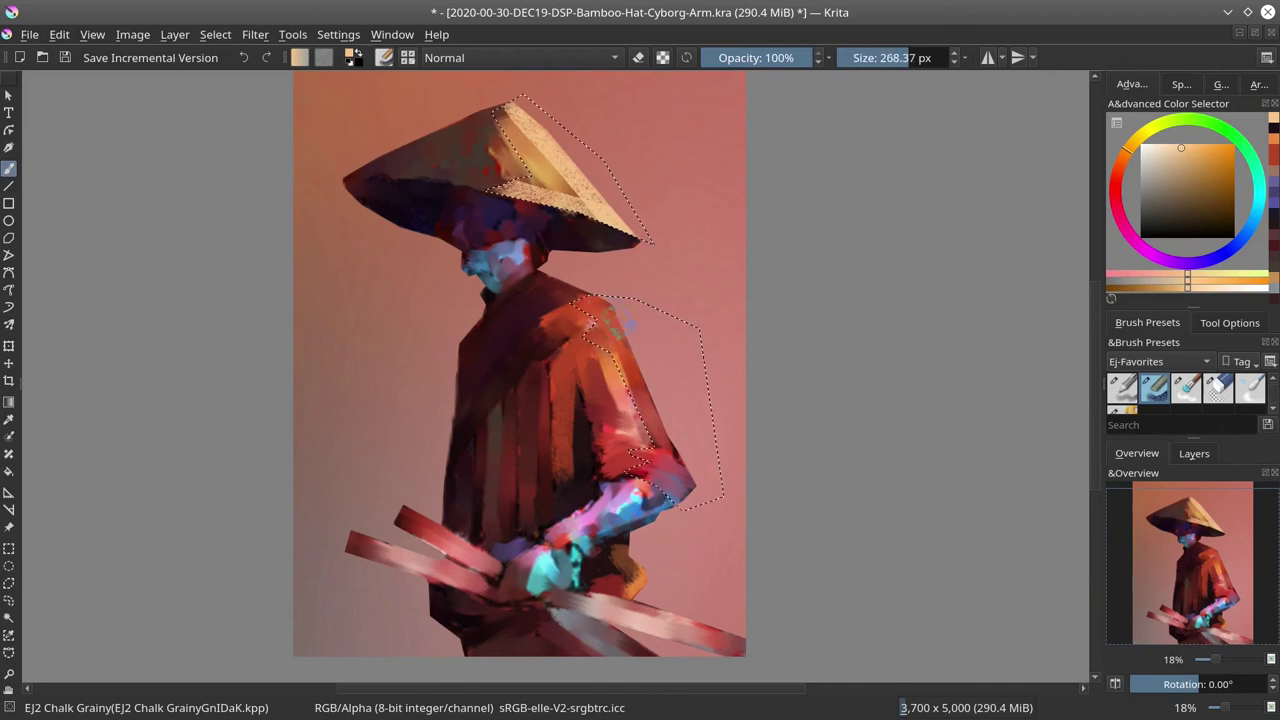
left_click_drag(606, 308, 672, 494)
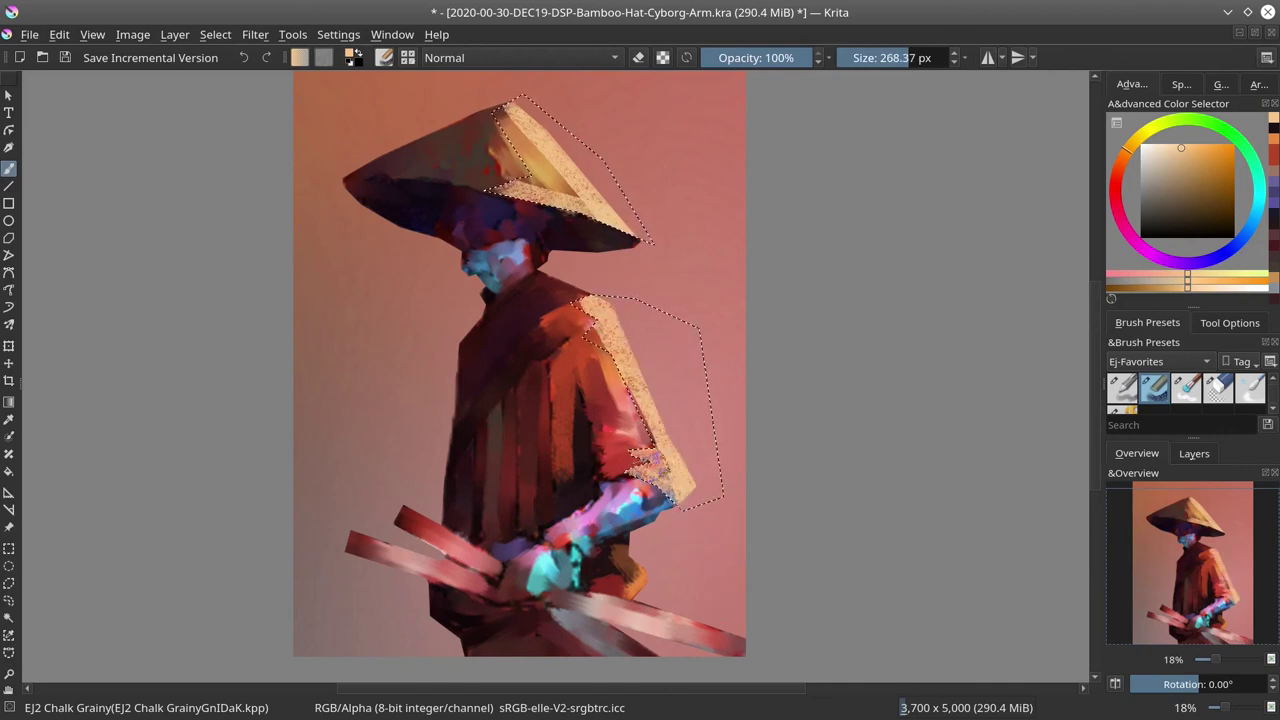
key("ctrl+z")
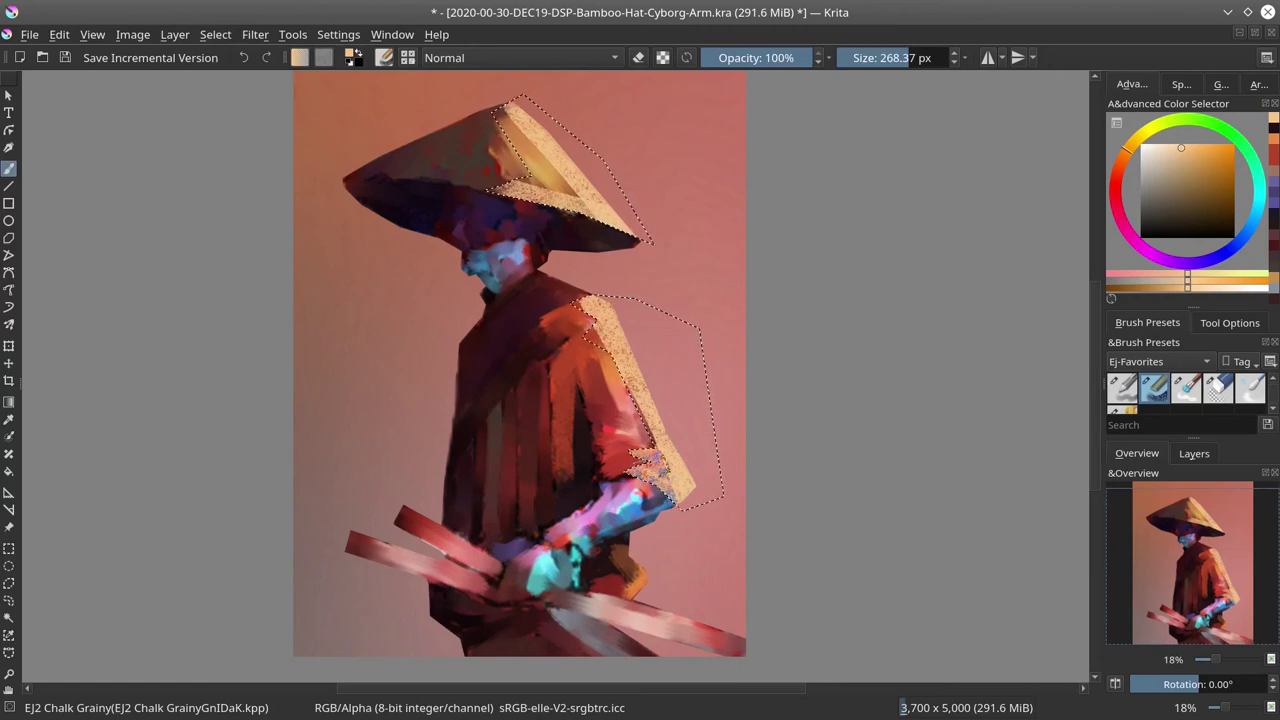
left_click(205, 36)
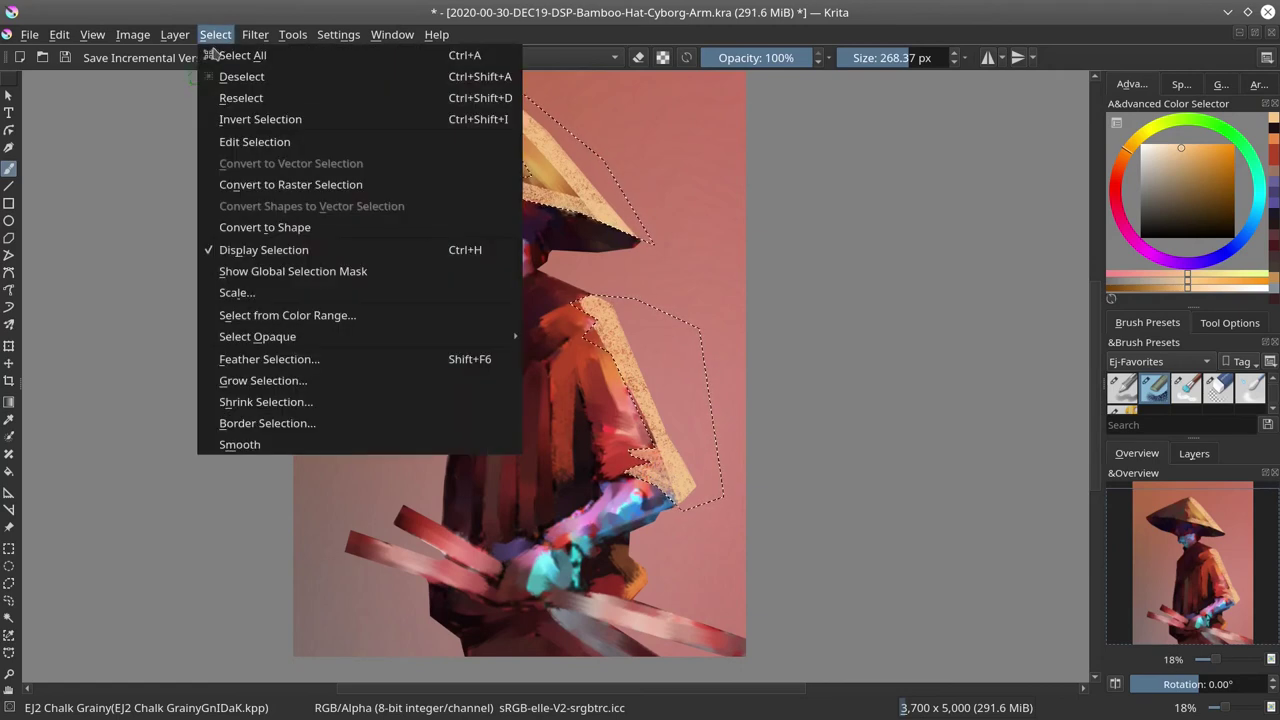
left_click(241, 76)
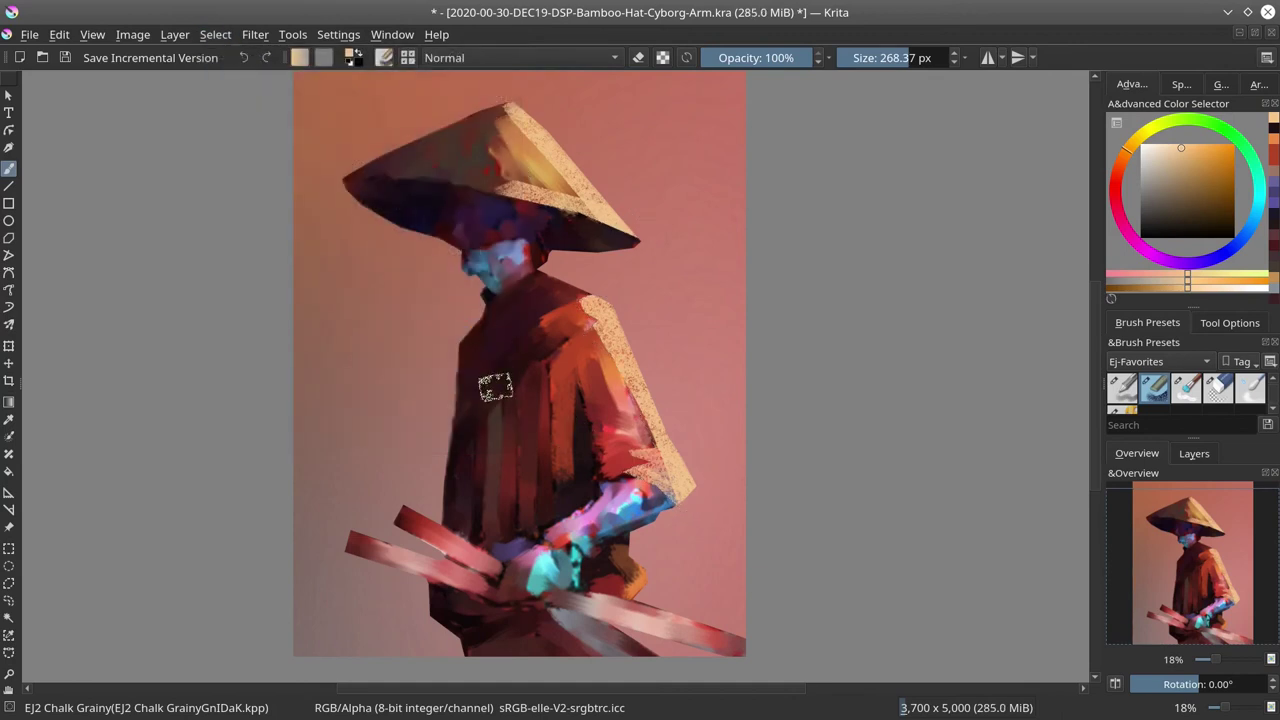
Step: Try a thin pale orange vertical highlight on the robe's front fold at about 64 px
mouse_move(529, 428)
left_mouse_down("shift")
mouse_move(489, 428)
mouse_move(534, 372)
mouse_move(523, 374)
mouse_move(540, 388)
mouse_move(547, 372)
mouse_move(541, 494)
left_mouse_up("shift")
left_click(1179, 179)
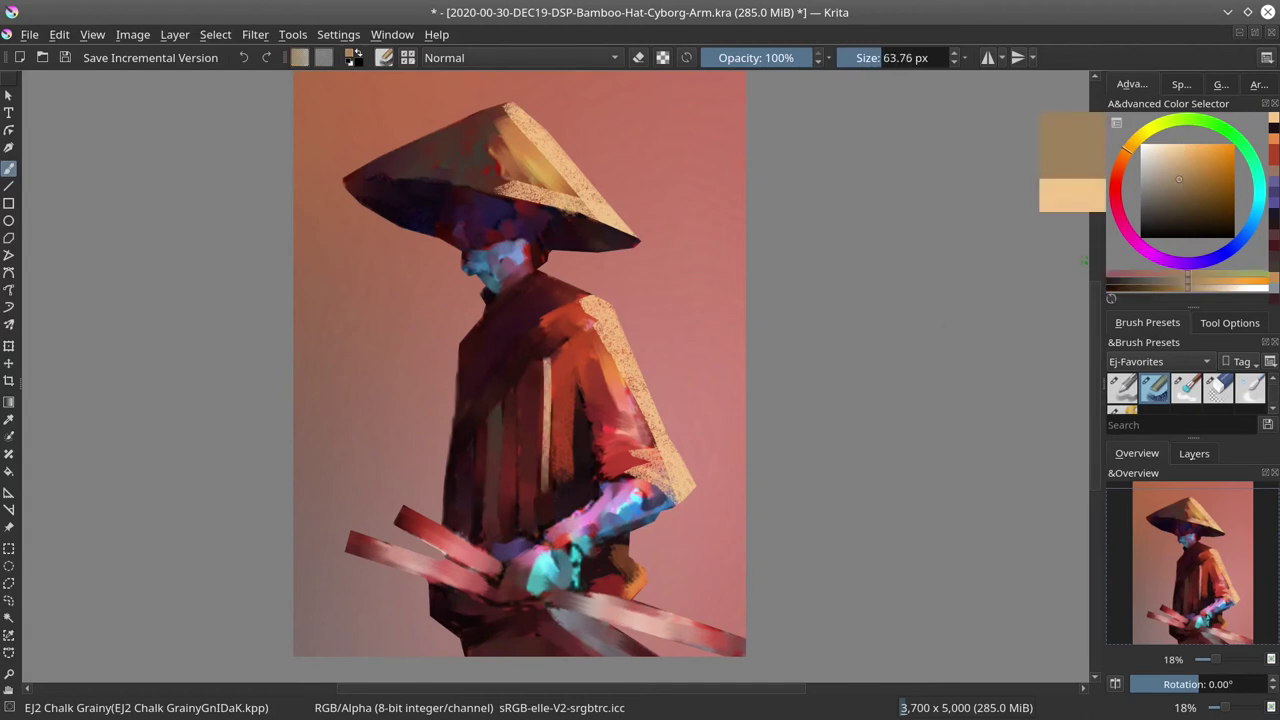
key("ctrl+z")
Step: Paint thin vertical highlights in a muted pinkish red along the robe's front folds at about 52 px
left_click(575, 357, "ctrl")
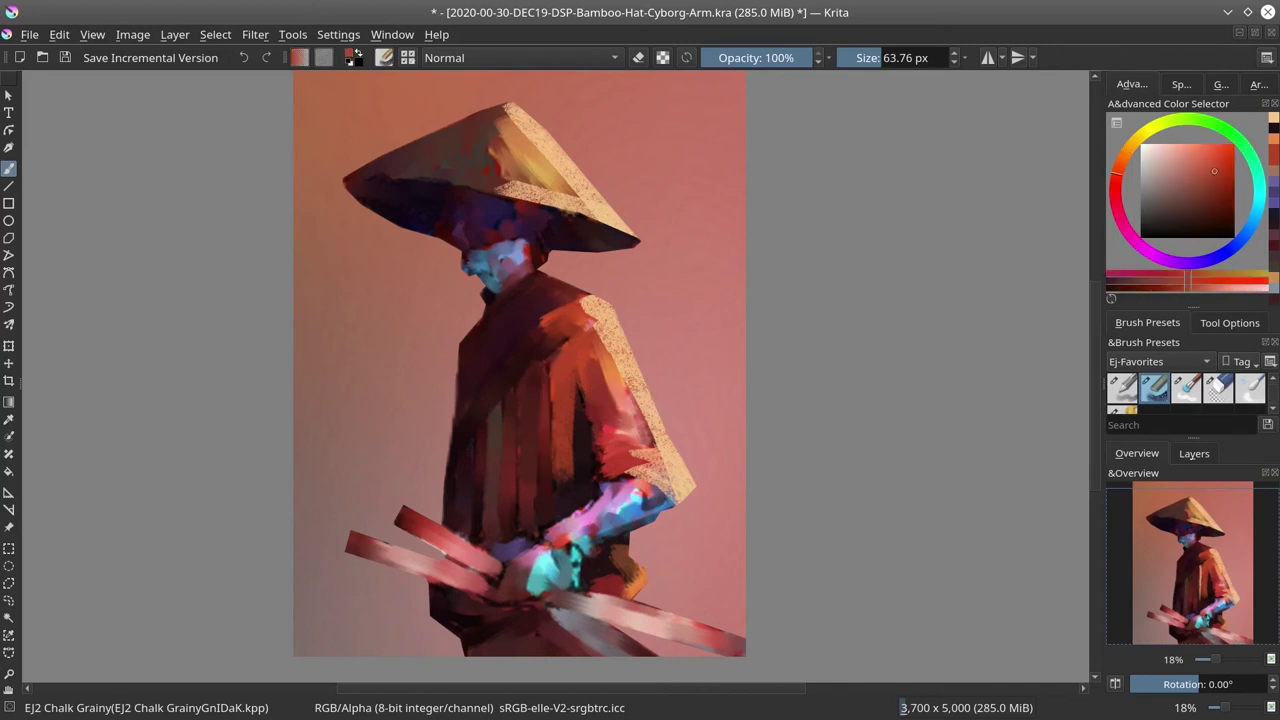
left_click(1184, 162)
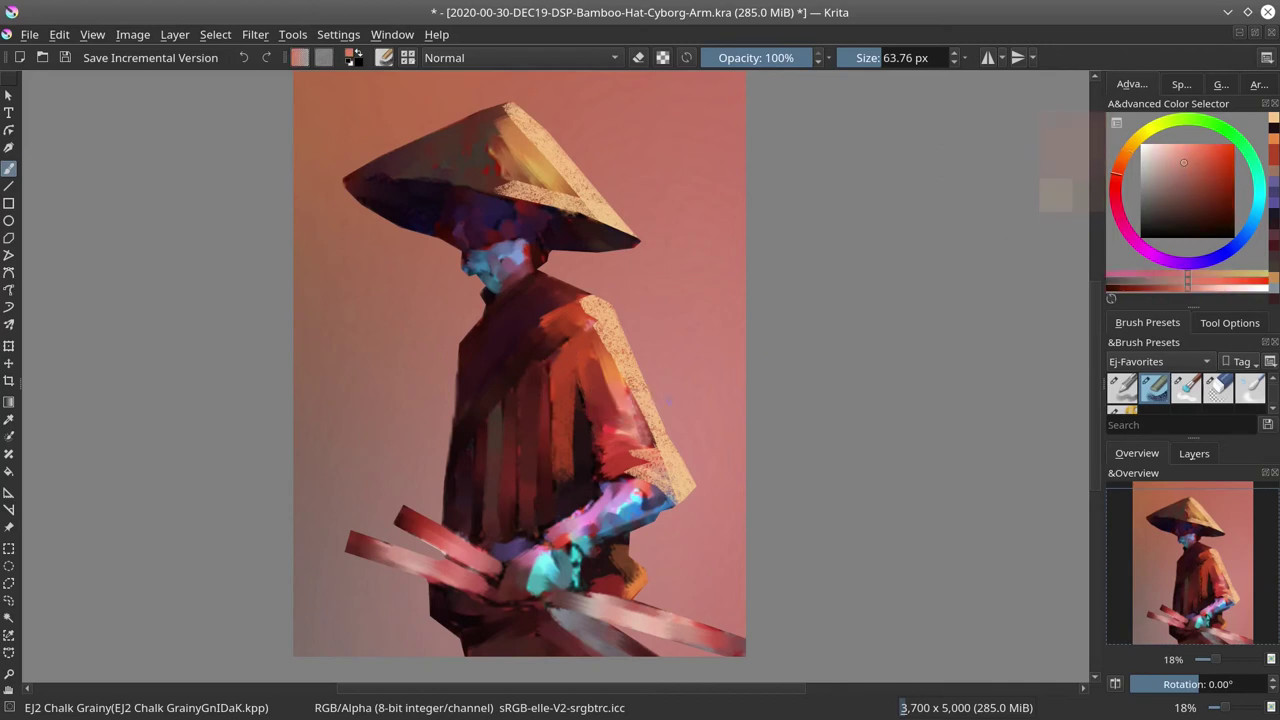
key("bracketleft")
left_click_drag(545, 374, 543, 464)
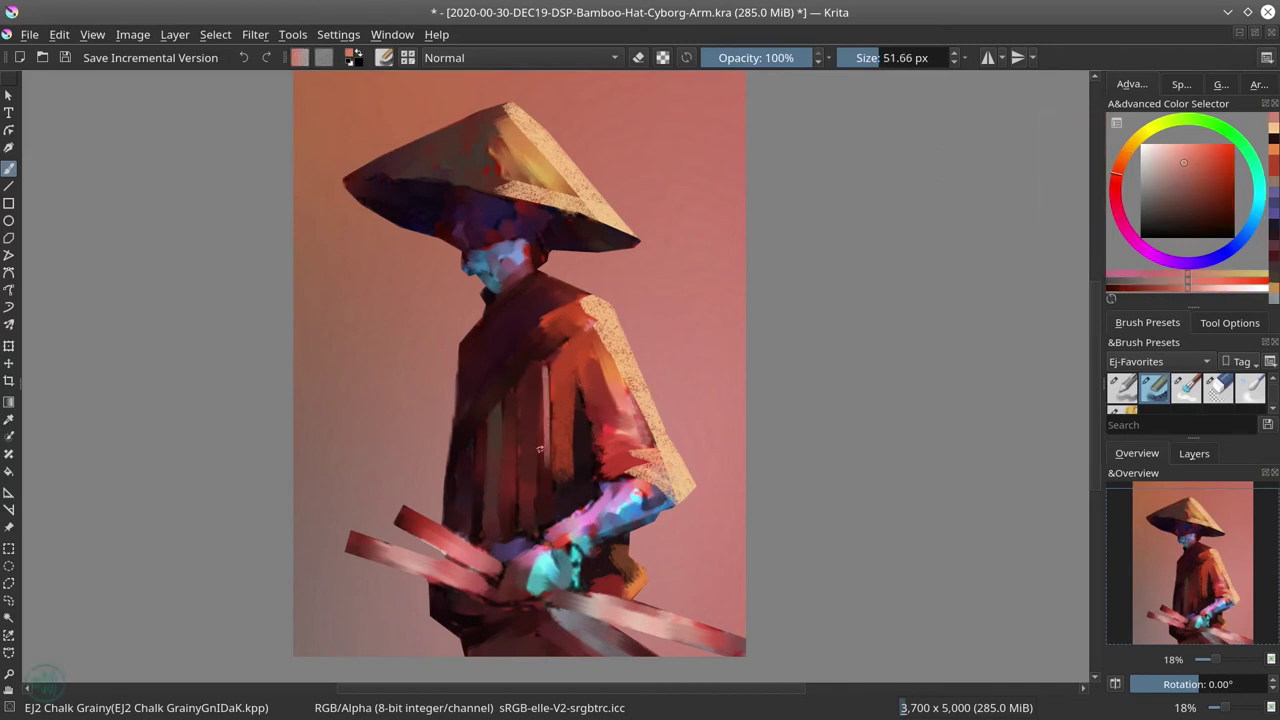
left_click_drag(520, 388, 520, 488)
left_click_drag(512, 410, 496, 494)
Step: Darken the gaps between the robe's front folds and paint a diagonal fold edge from the chest up to the shoulder
left_click(572, 466, "ctrl")
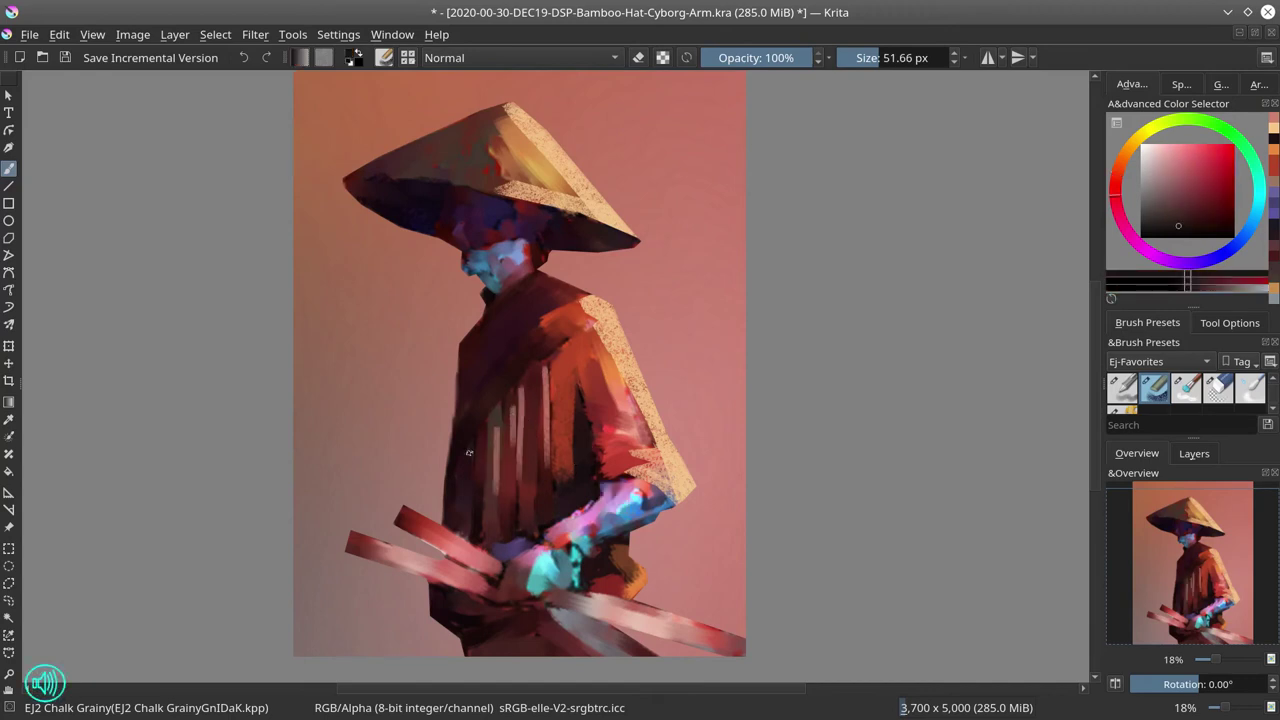
left_click(590, 470, "ctrl")
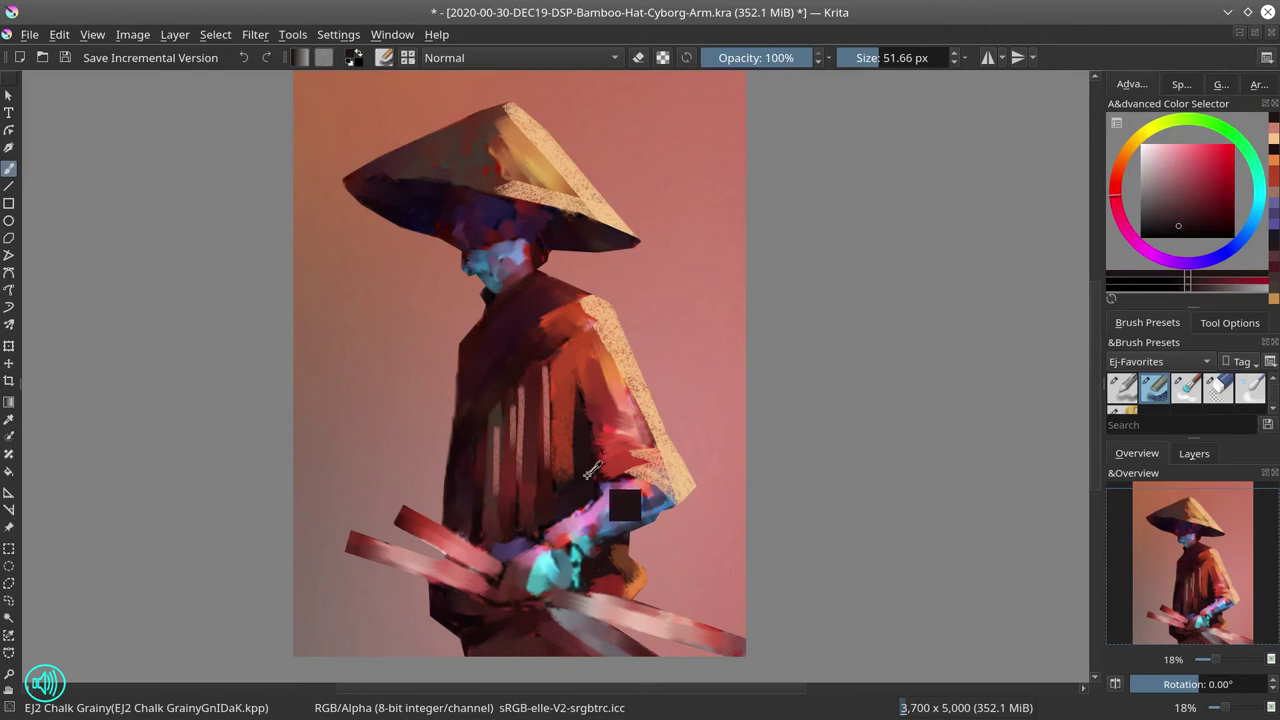
mouse_move(508, 396)
left_mouse_down()
mouse_move(505, 438)
mouse_move(512, 427)
left_mouse_up()
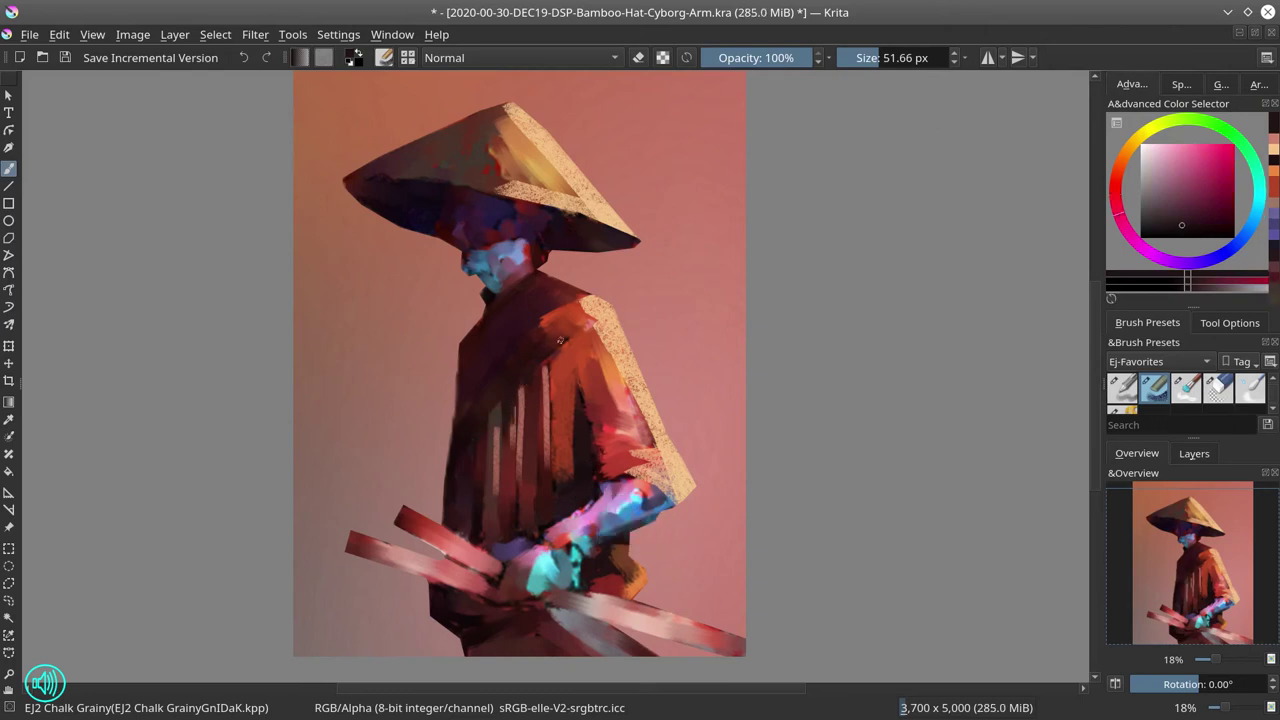
left_click(560, 340, "ctrl")
left_click_drag(490, 402, 610, 314)
Step: Cover the purple patch at the waist above the sword hilts with a sampled dark red at about 64 px
left_click(539, 349, "ctrl")
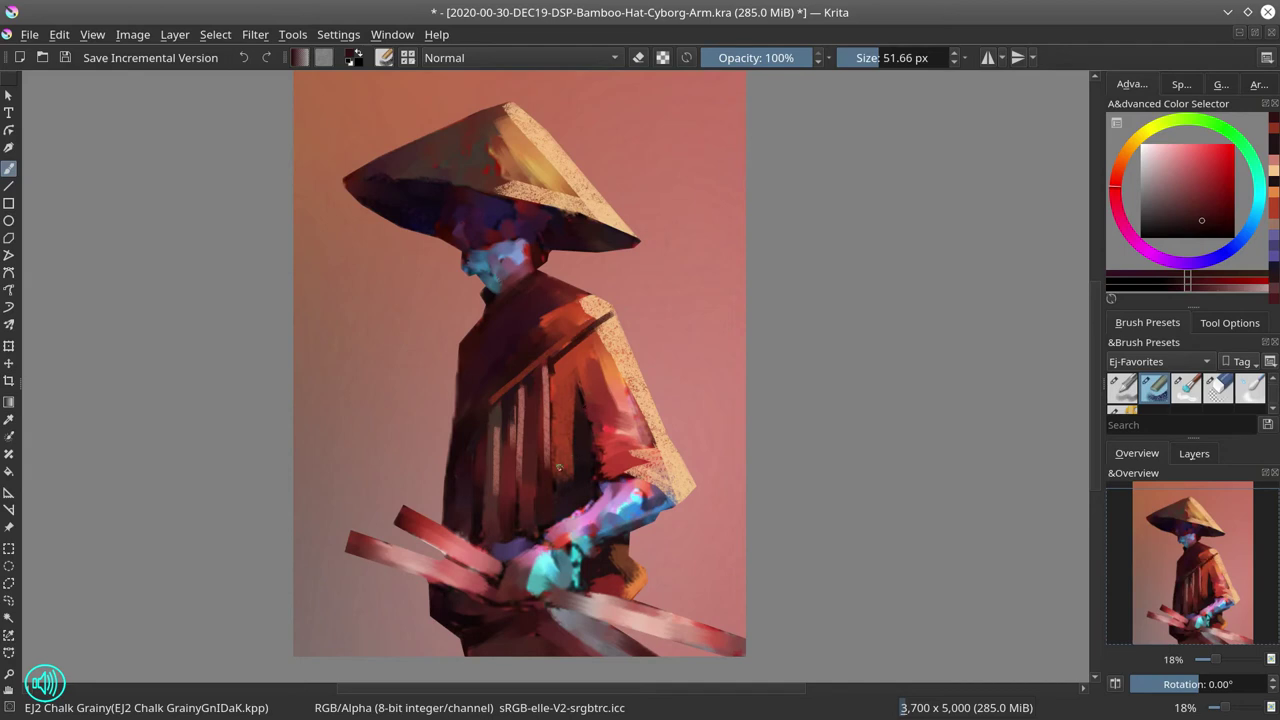
key("bracketright")
key("bracketright")
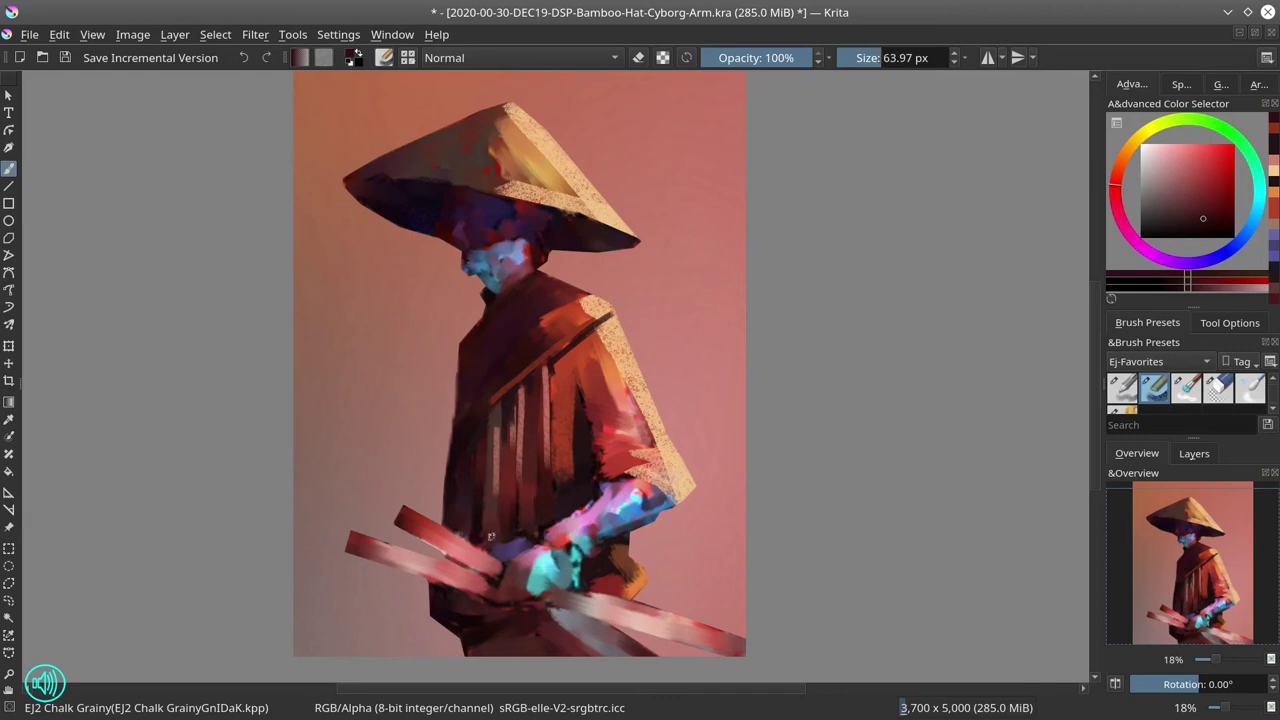
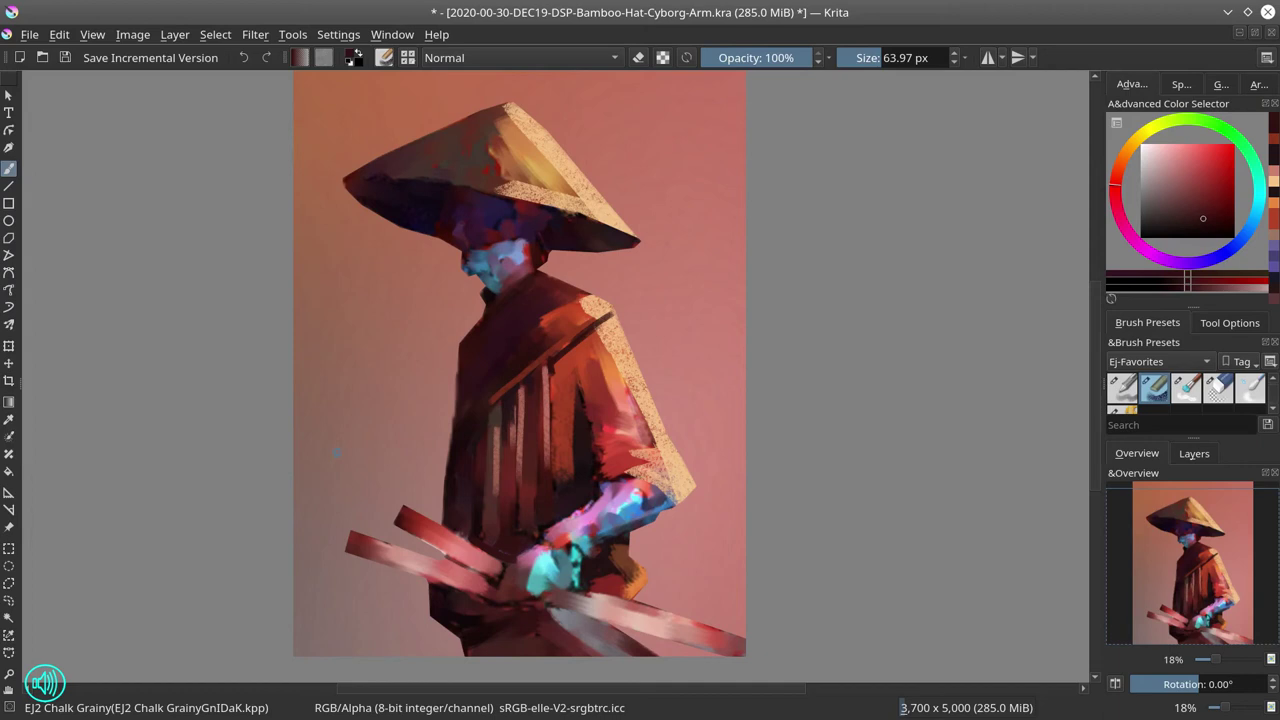
Step: Edge the cyborg forearm's upper side and wrist with sampled dark purple strokes at about 38 px
left_click(565, 516, "ctrl")
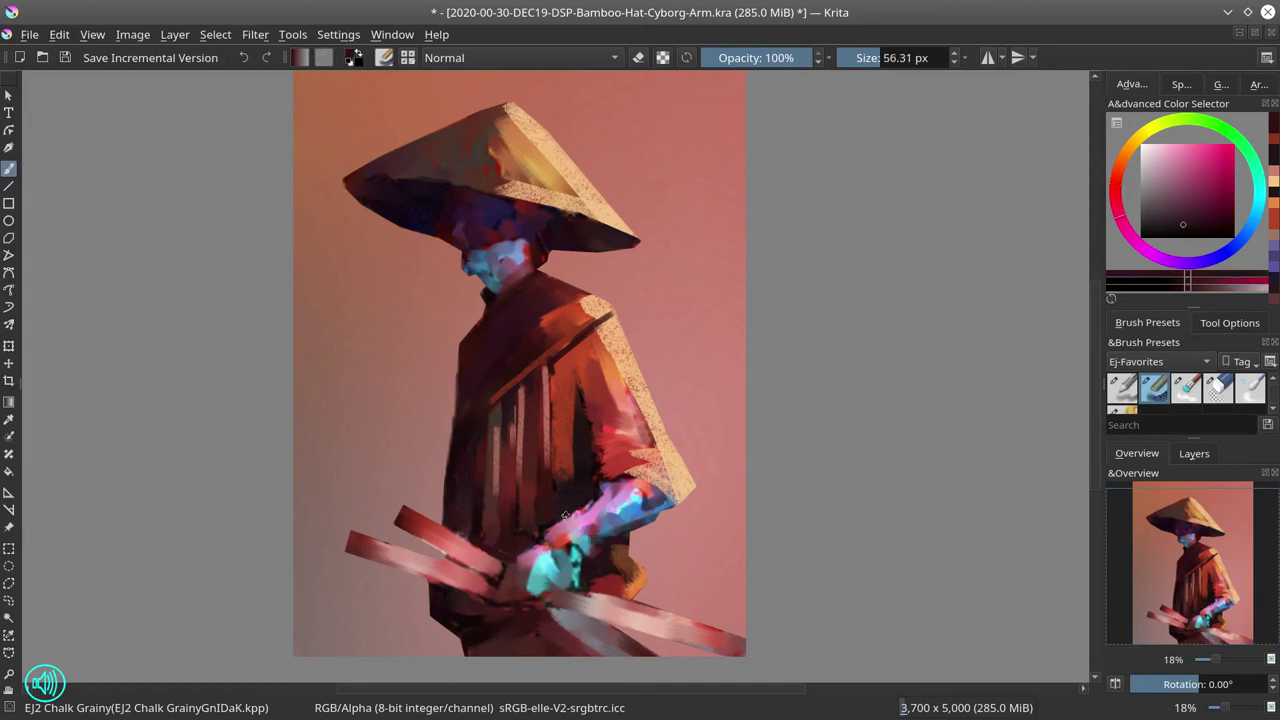
left_click_drag(558, 518, 604, 485, "shift")
left_click(598, 494, "ctrl")
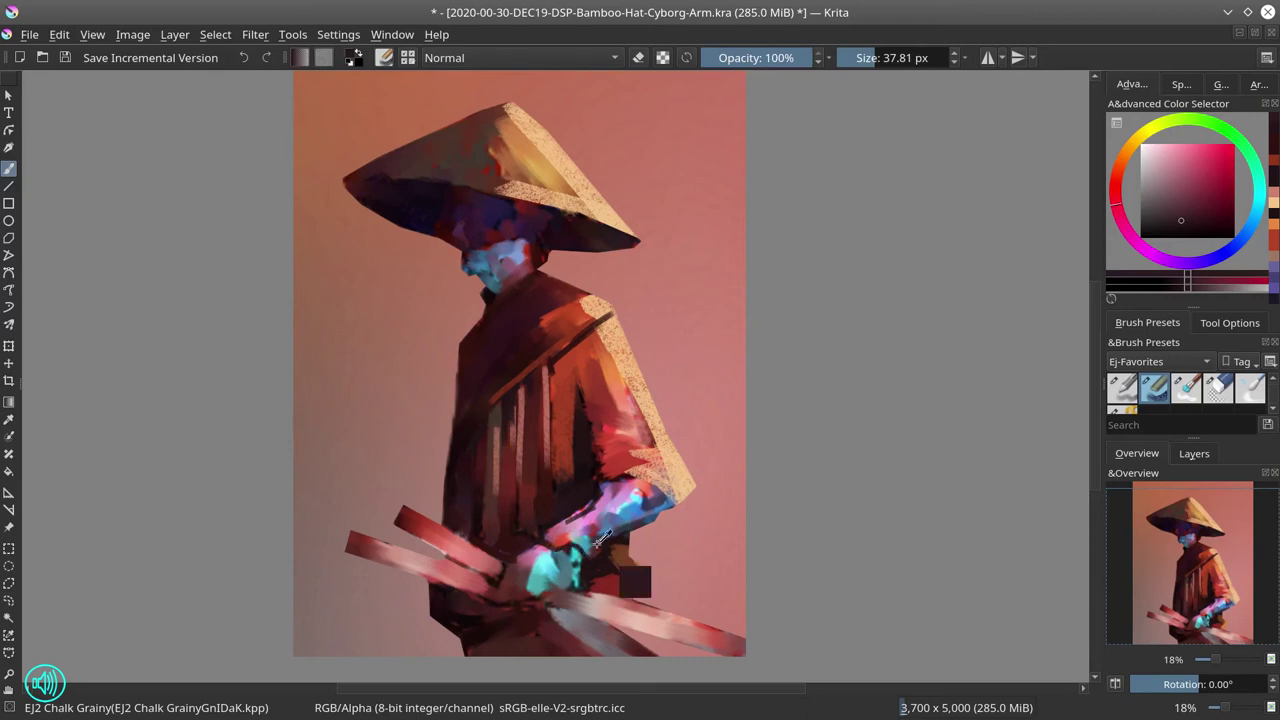
Step: Touch up the forearm's underside near the wrist with a sampled dark blue-gray
left_click(590, 570, "ctrl")
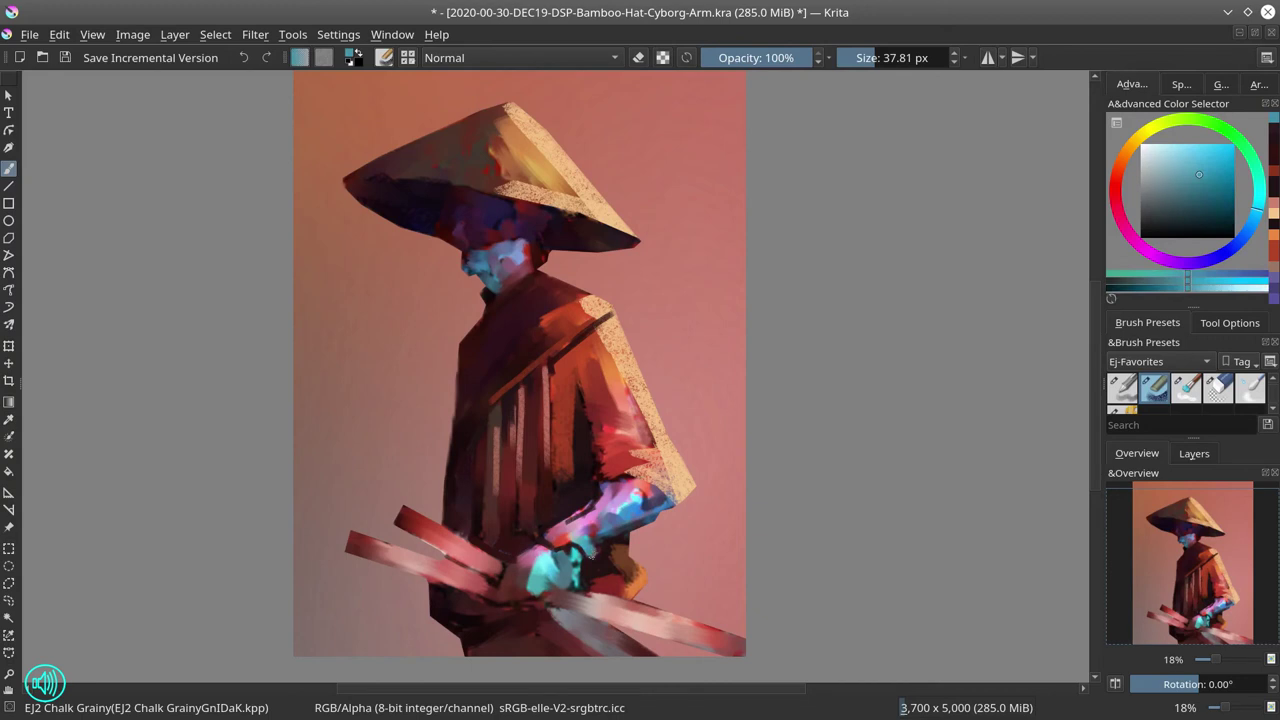
left_click(610, 541, "ctrl")
left_click(603, 542)
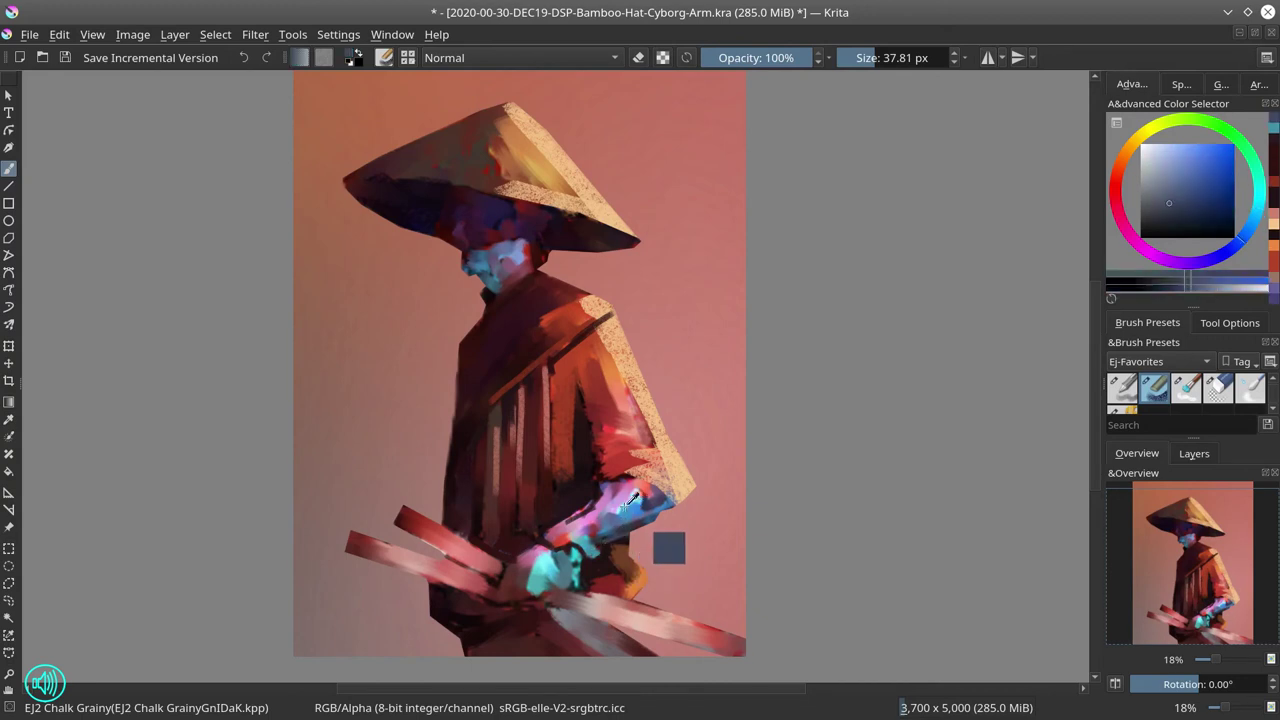
Step: Paint near-black panel lines across and along the cyborg forearm, reducing the brush to about 33 px
left_click(603, 559, "ctrl")
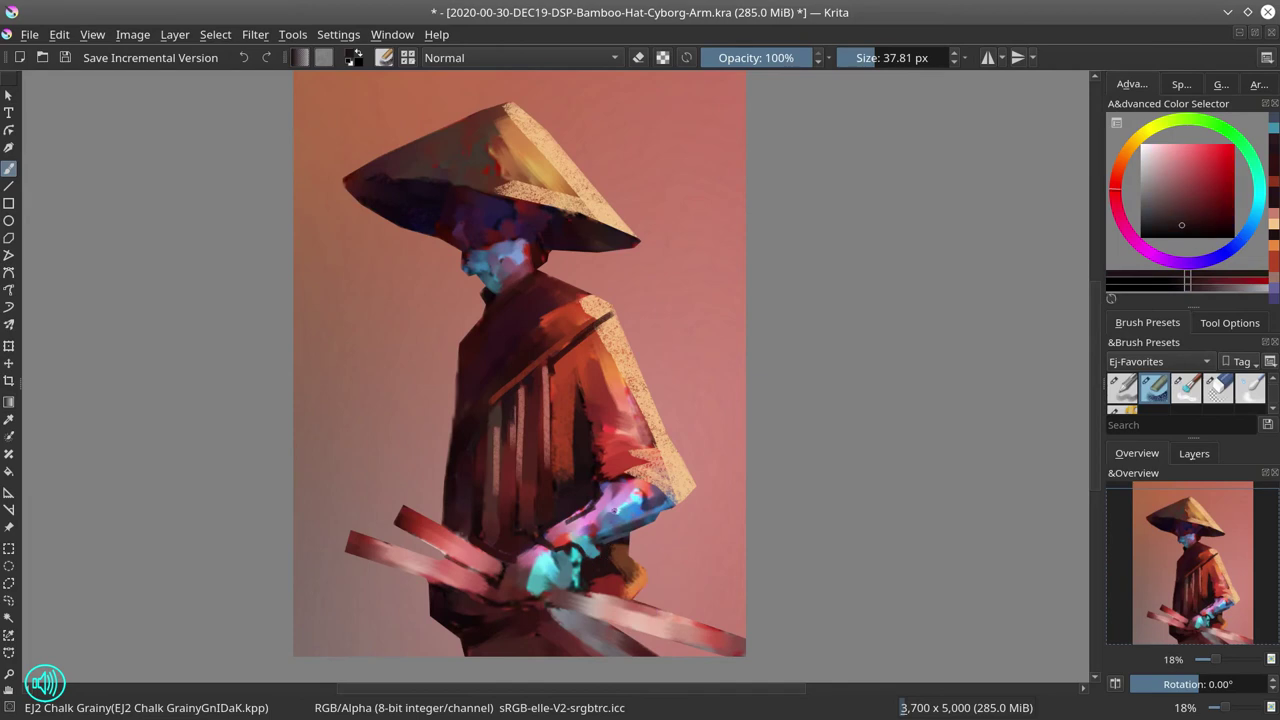
left_click_drag(614, 508, 634, 502)
key("bracketleft")
key("bracketleft")
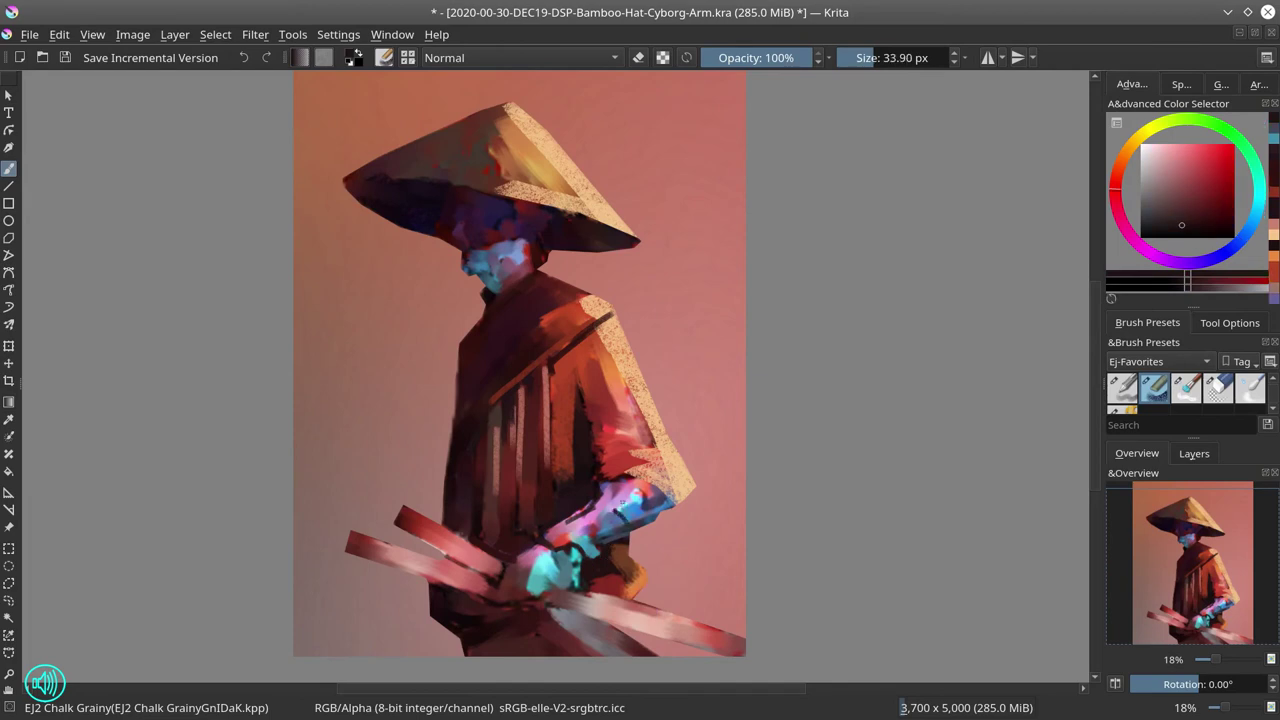
left_click_drag(634, 491, 616, 508)
left_click_drag(550, 538, 605, 522)
mouse_move(597, 522)
left_mouse_down()
mouse_move(611, 511)
mouse_move(570, 522)
left_mouse_up()
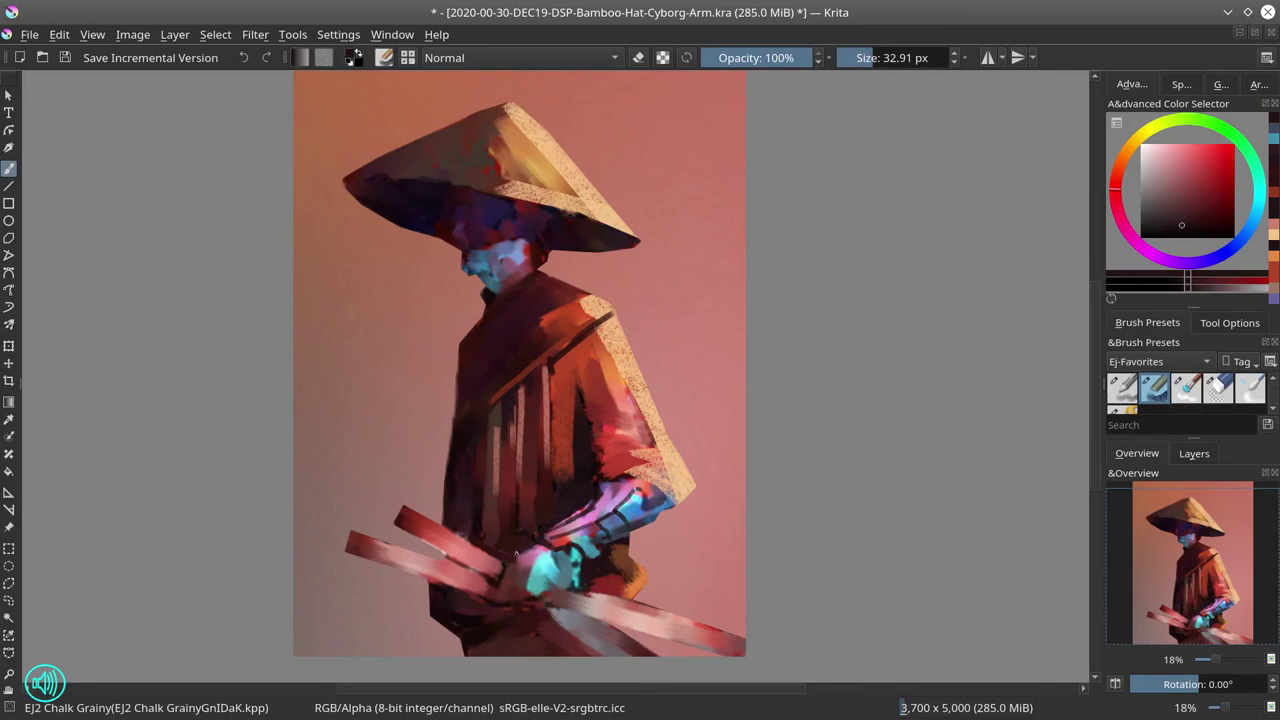
Step: Define the cyborg hand and wrist with dark contour strokes, redoing the unsatisfactory ones and darkening the hand's outer side
mouse_move(516, 554)
left_mouse_down()
mouse_move(540, 543)
mouse_move(505, 584)
mouse_move(559, 590)
mouse_move(554, 556)
mouse_move(524, 588)
mouse_move(532, 564)
left_mouse_up()
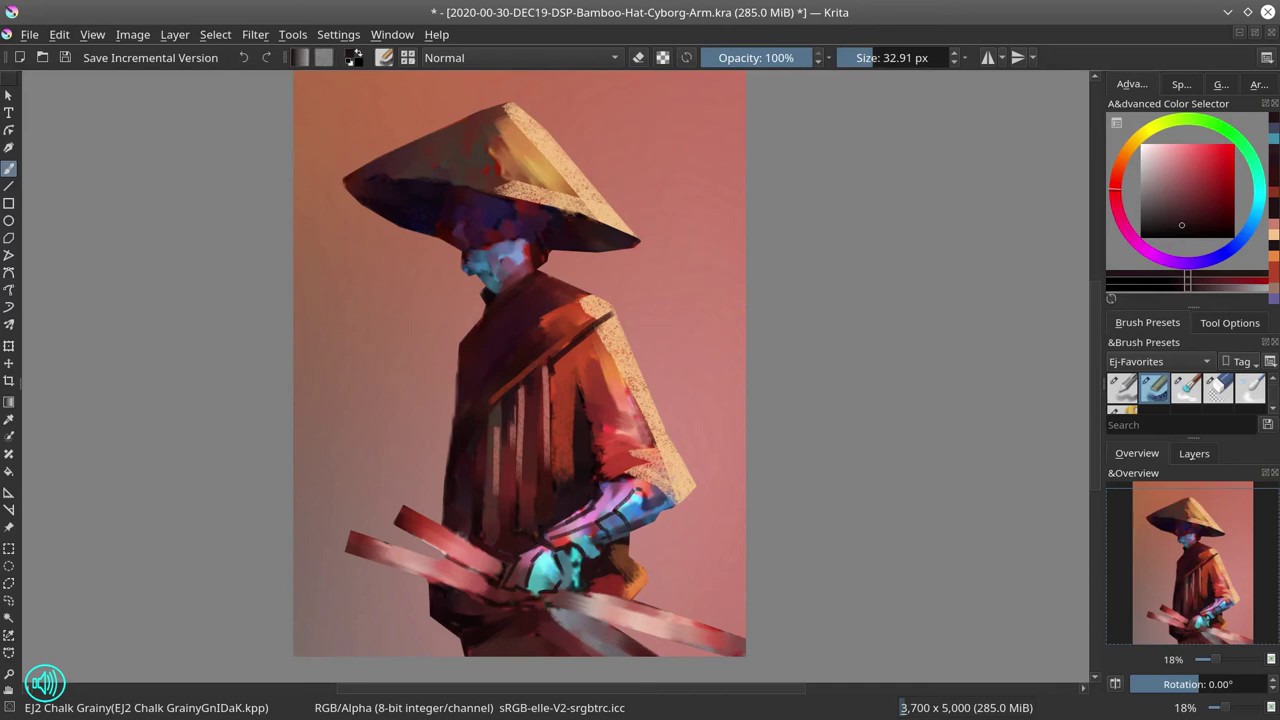
key("ctrl+z")
key("ctrl+z")
mouse_move(563, 555)
left_mouse_down()
mouse_move(570, 567)
mouse_move(580, 555)
mouse_move(568, 566)
mouse_move(576, 585)
left_mouse_up()
left_click(590, 566, "ctrl")
key("bracketright")
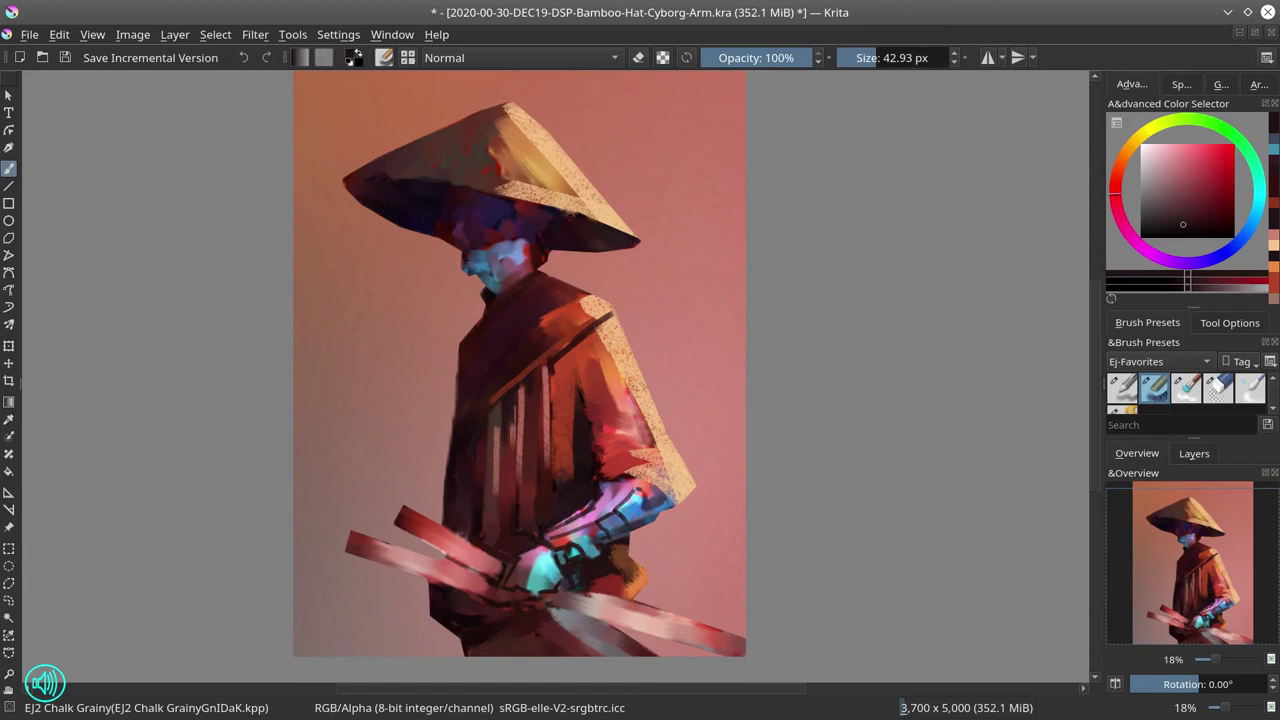
Step: Paint sampled pale orange strokes on the cloth behind the cyborg hand at about 62 px
left_click(670, 466, "ctrl")
key("bracketright")
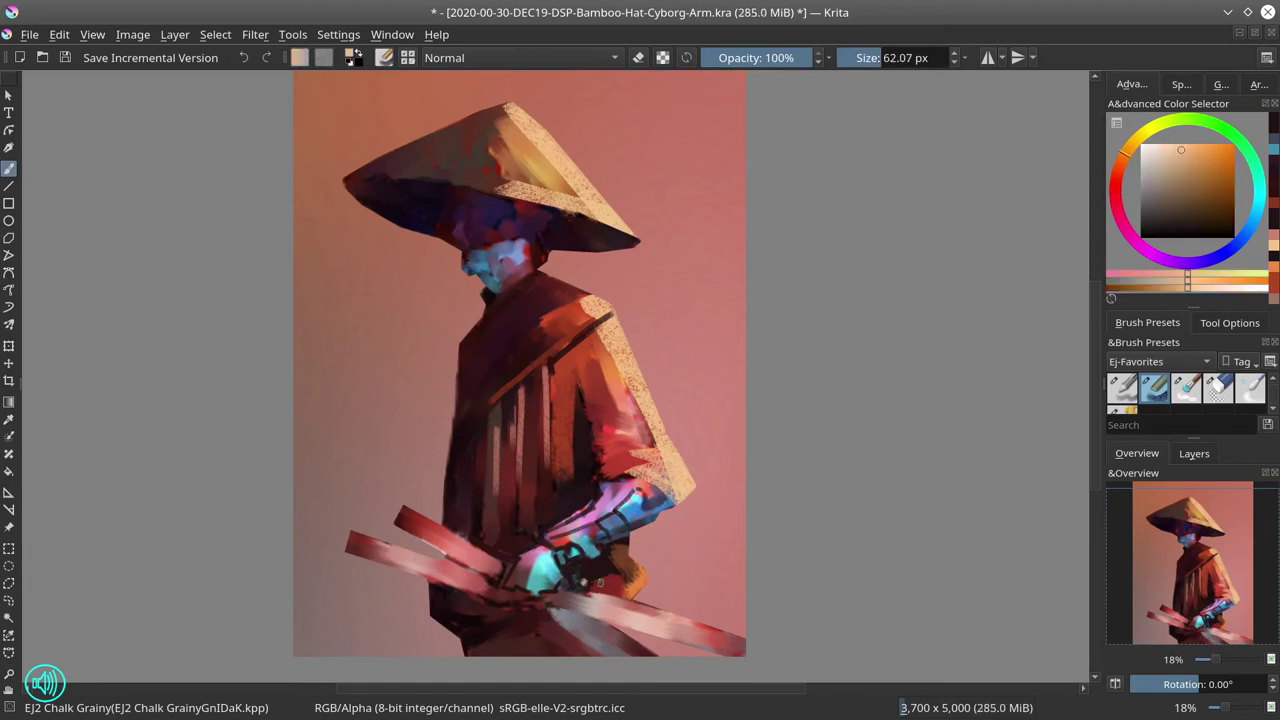
mouse_move(584, 580)
left_mouse_down()
mouse_move(636, 576)
mouse_move(626, 564)
mouse_move(638, 574)
left_mouse_up()
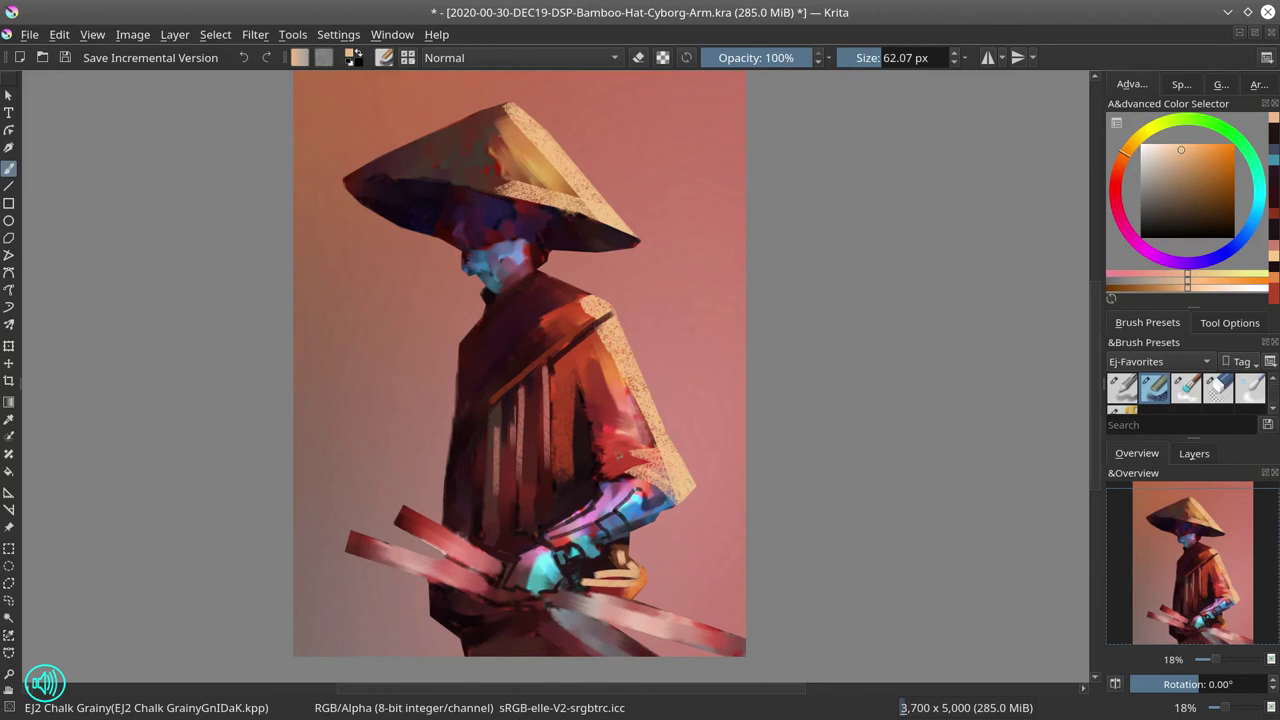
Step: Add light cyan highlights to the forearm's panels from elbow to wrist, reducing the brush to about 31 px
left_click(642, 496, "ctrl")
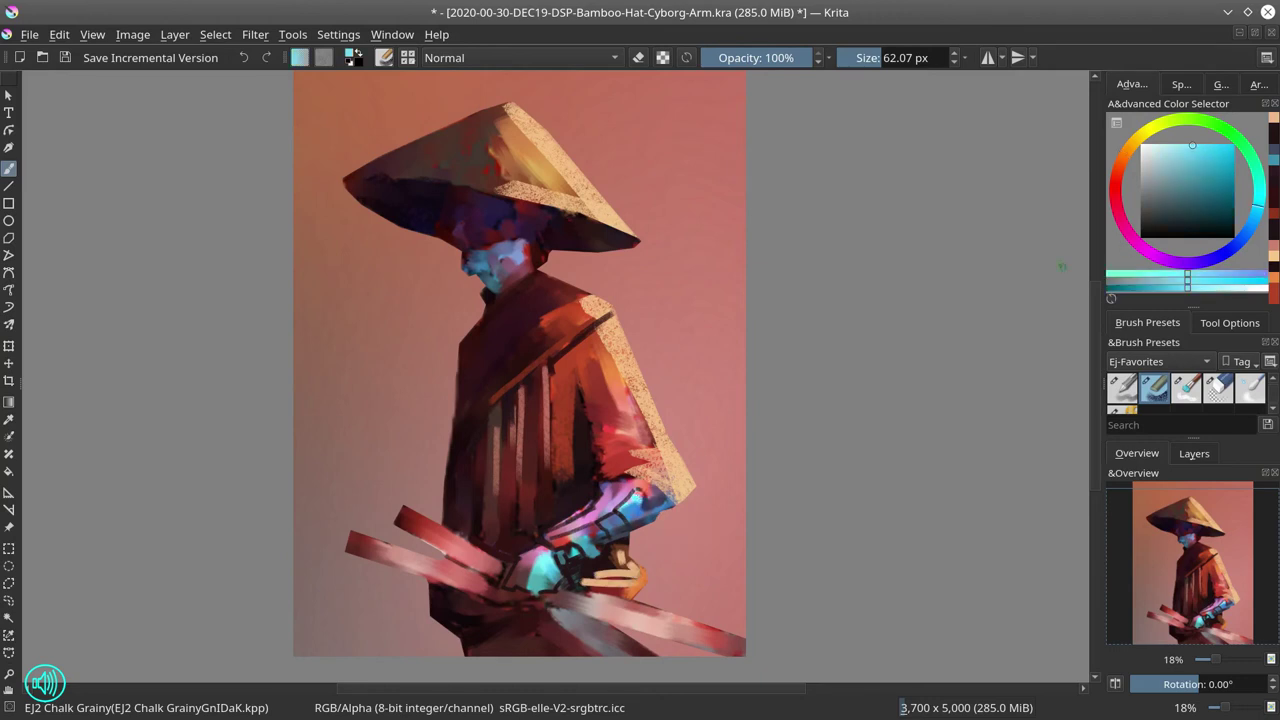
key("bracketleft")
key("bracketleft")
key("bracketleft")
key("bracketleft")
left_click(639, 491)
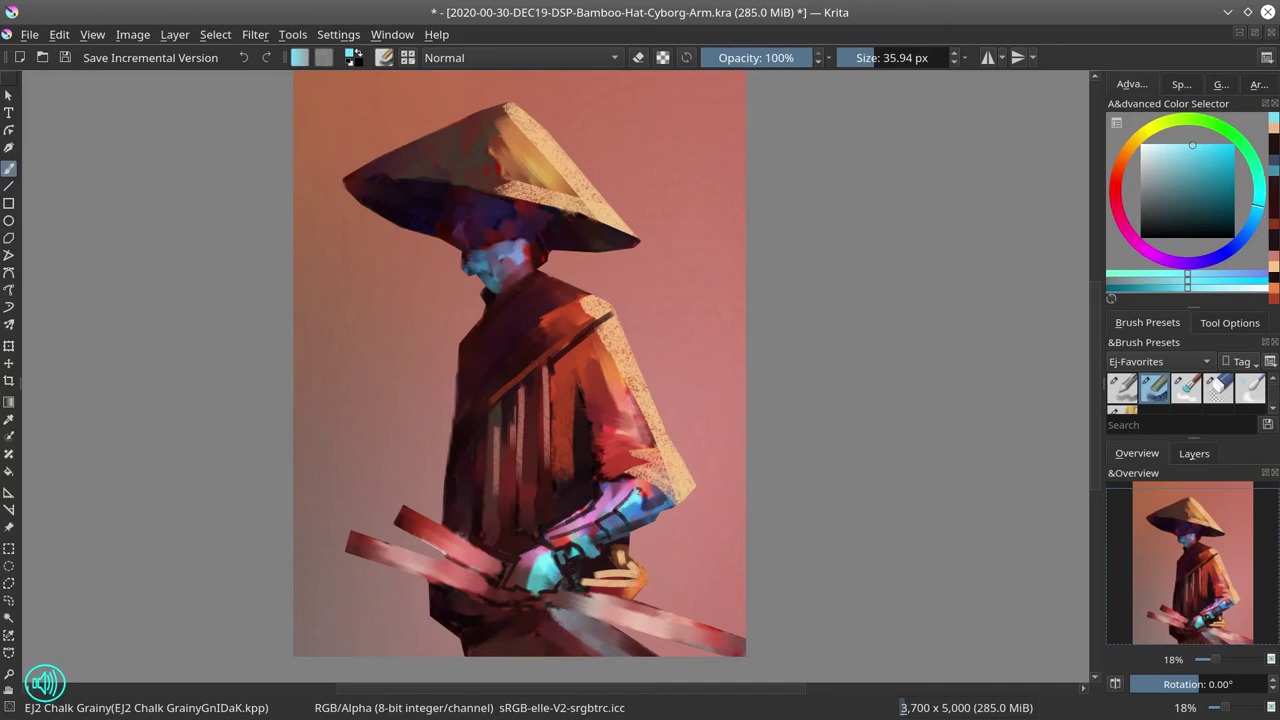
key("bracketleft")
mouse_move(642, 512)
left_mouse_down()
mouse_move(668, 502)
mouse_move(620, 516)
left_mouse_up()
key("bracketleft")
mouse_move(551, 541)
left_mouse_down()
mouse_move(606, 524)
mouse_move(576, 521)
left_mouse_up()
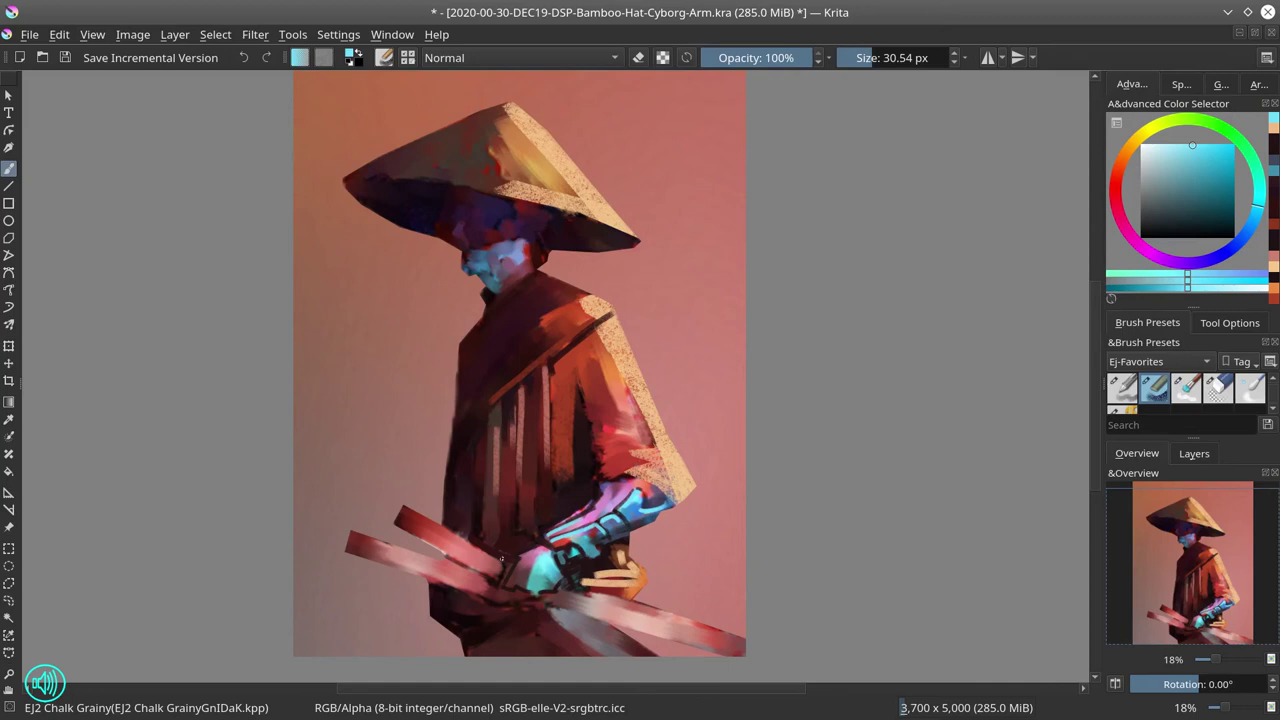
Step: Refine the sword hilts and the edge of the cyborg hand with sampled muted red, cyan and dark red
left_click(502, 558, "ctrl")
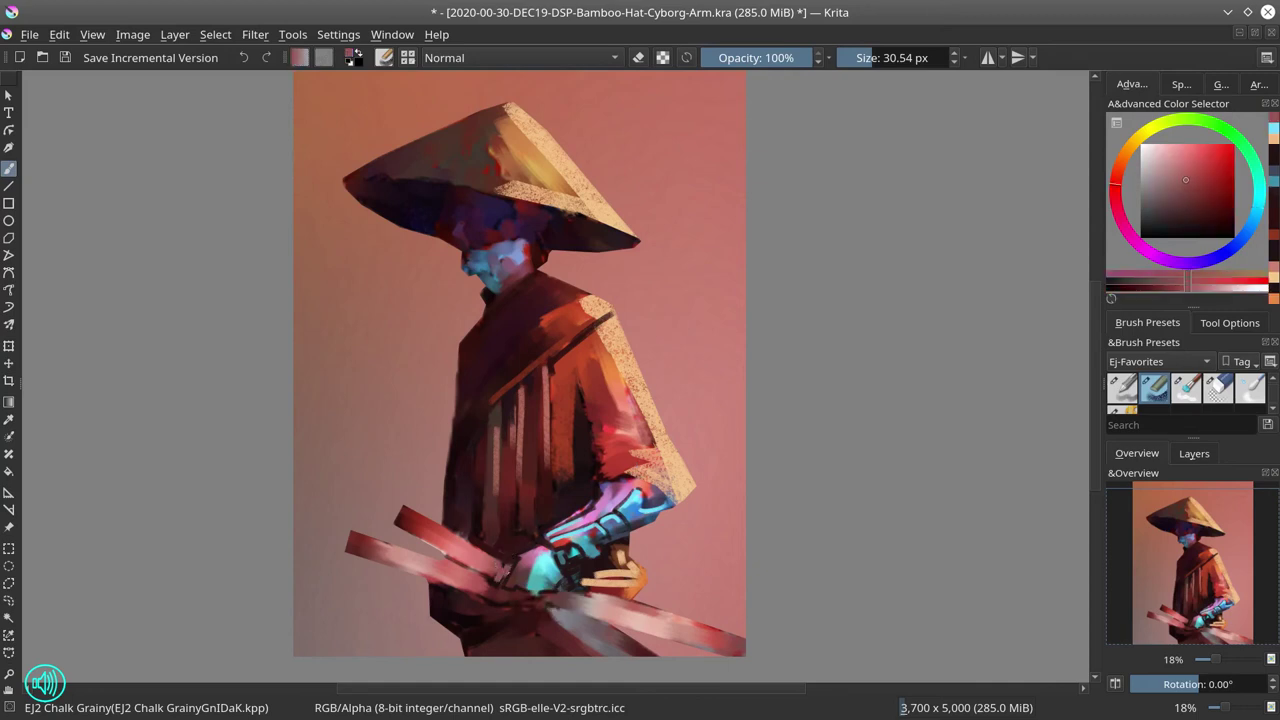
left_click(556, 556, "ctrl")
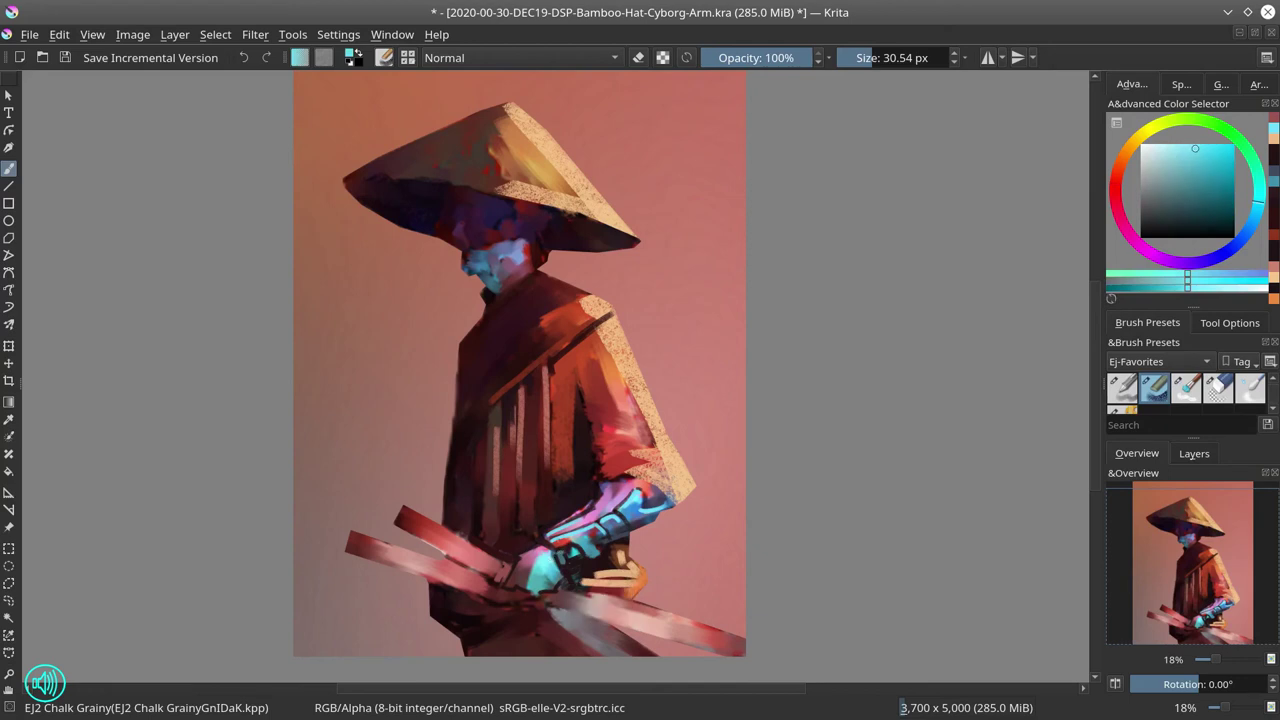
left_click(528, 597, "ctrl")
left_click_drag(528, 597, 525, 595)
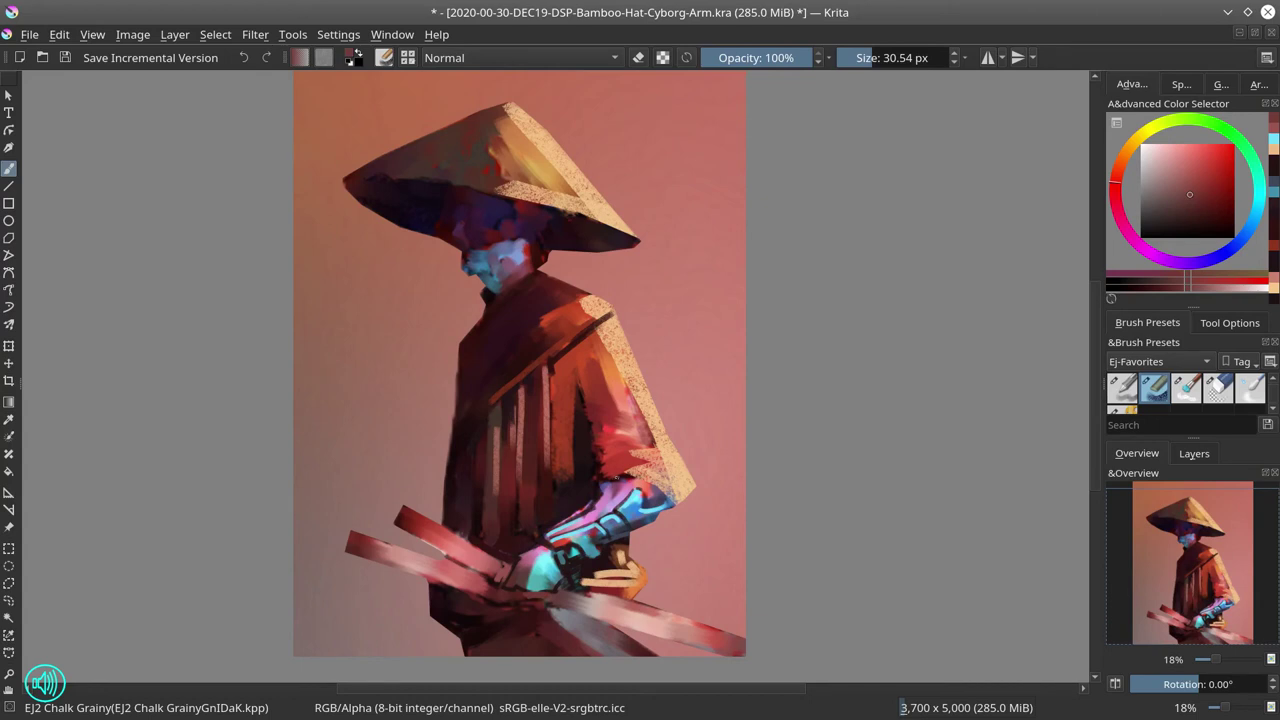
Step: Paint the sleeve cuff just above the cyborg forearm with sampled red and dark strokes at about 36 px
left_click(630, 490, "ctrl")
mouse_move(578, 508)
left_mouse_down()
mouse_move(614, 454)
mouse_move(598, 476)
left_mouse_up()
left_click(616, 455, "ctrl")
left_click(613, 452, "ctrl")
key("ctrl")
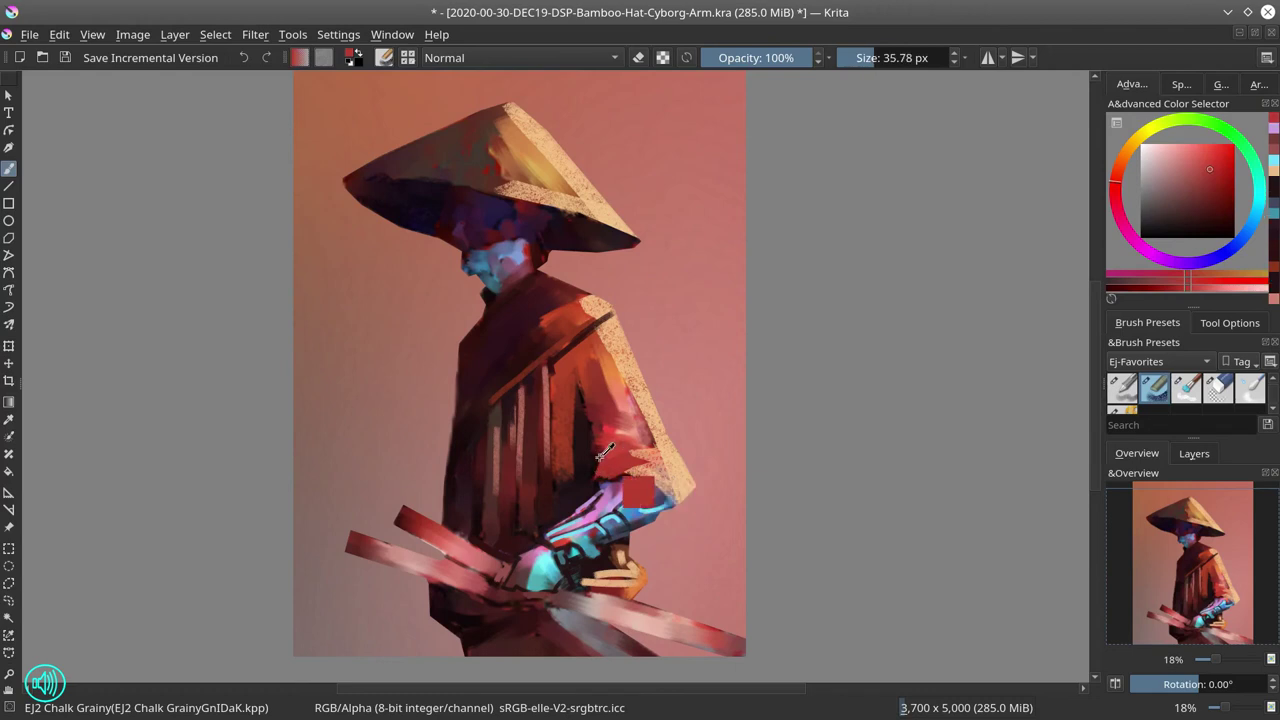
left_click(600, 458, "ctrl")
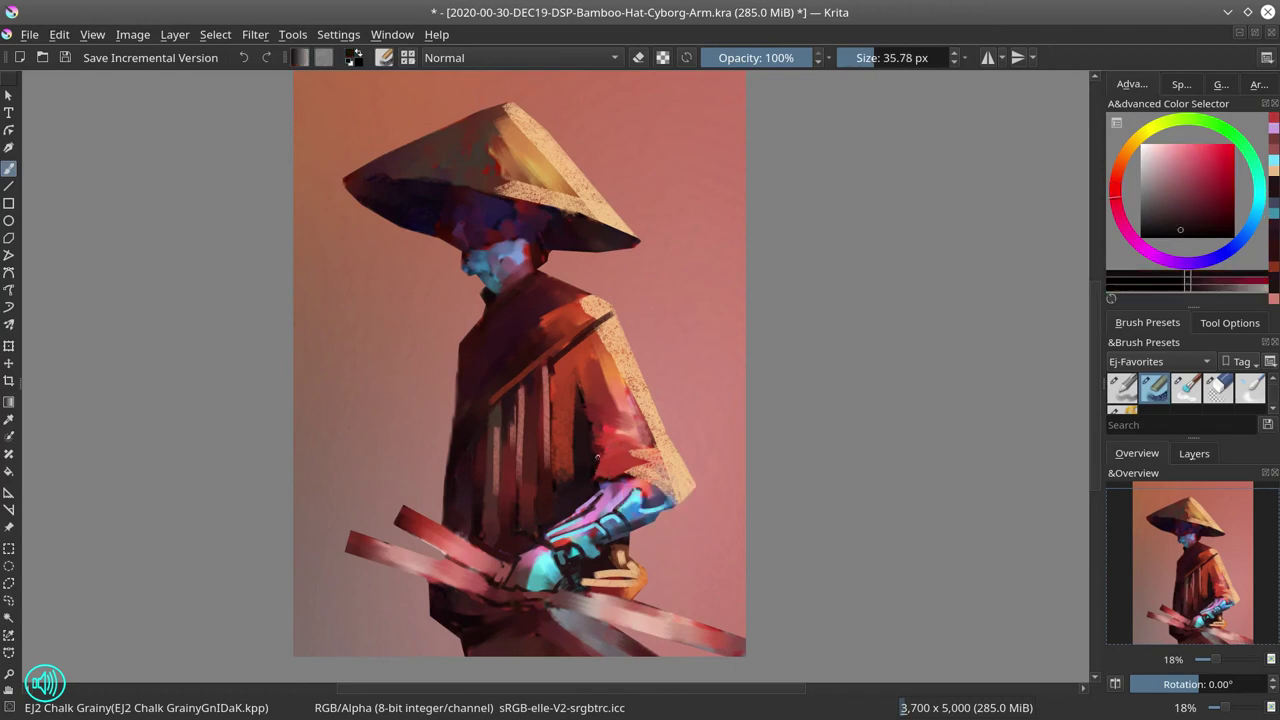
Step: Build up the folds of the lower sleeve with sampled reds and near-black, enlarging the brush to about 49 px
left_click(500, 338, "ctrl")
mouse_move(606, 448)
left_mouse_down("shift")
mouse_move(645, 450)
mouse_move(629, 447)
left_mouse_up("shift")
left_click(628, 446, "ctrl")
left_click(644, 470, "ctrl")
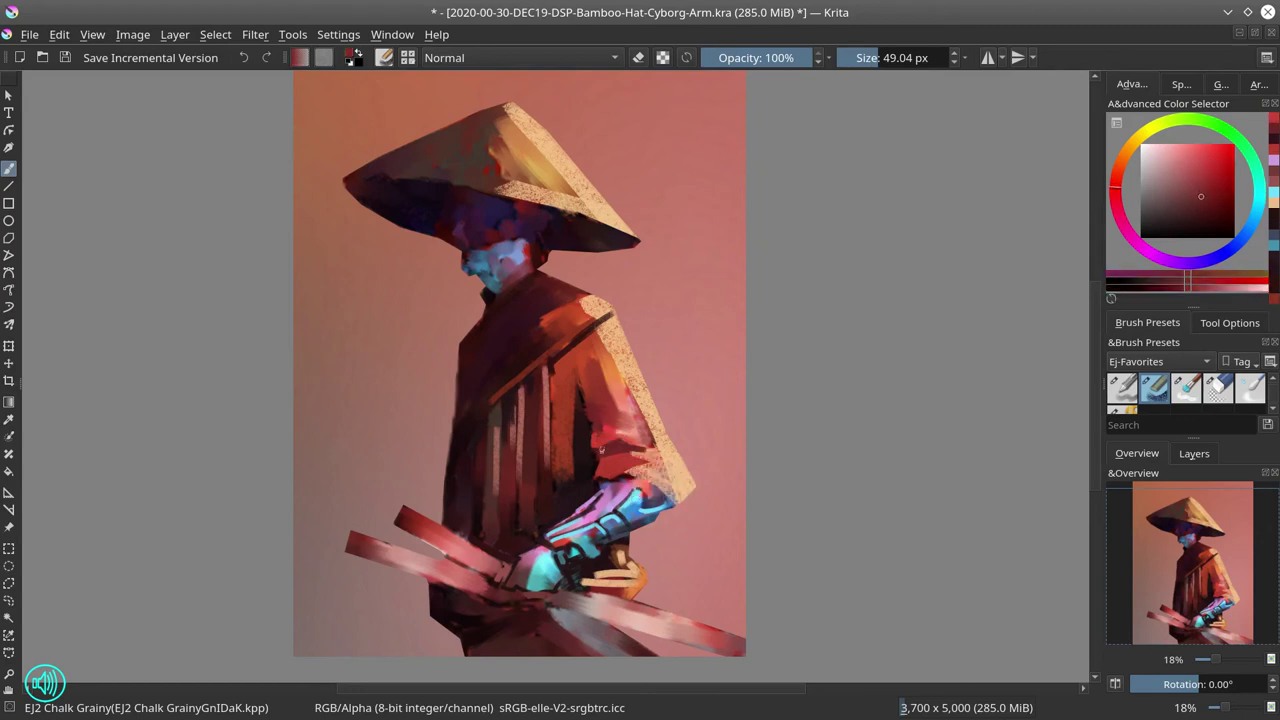
left_click(590, 430, "ctrl")
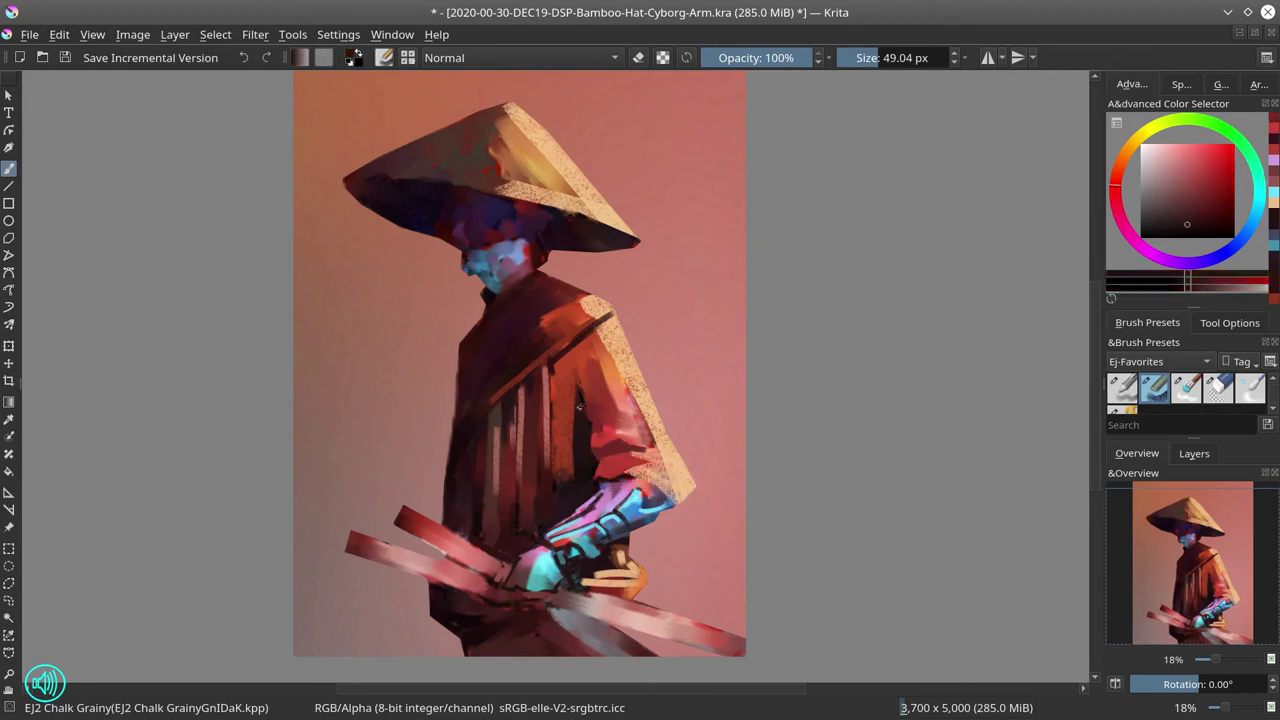
left_click(622, 416, "ctrl")
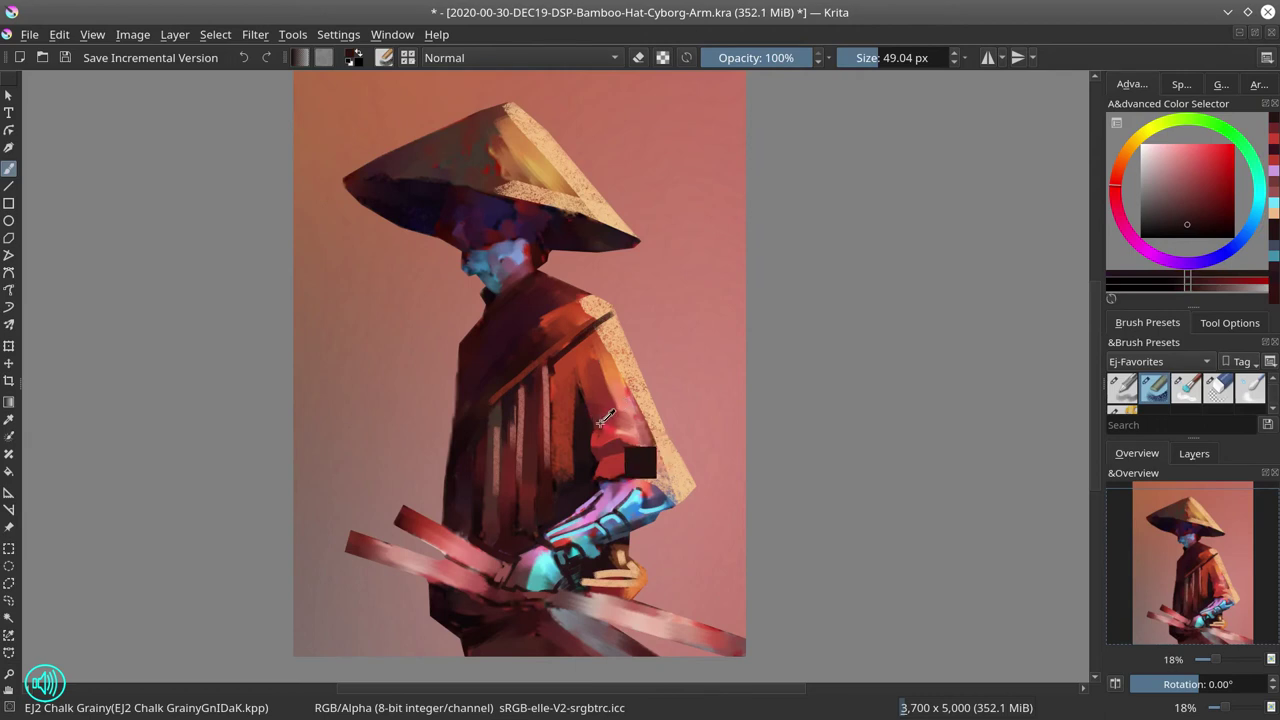
left_click(606, 425, "ctrl")
left_click(600, 428, "ctrl")
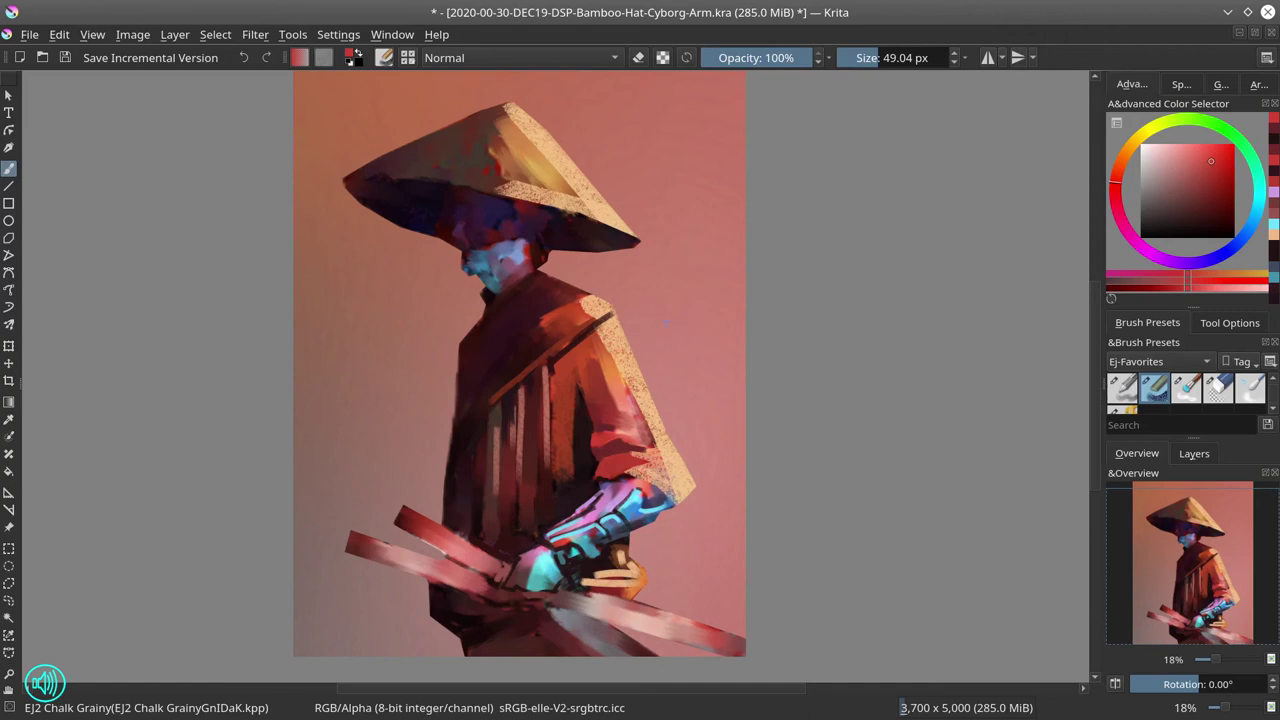
Step: Touch up the cyborg hand's lower edge with sampled teal and darken the robe beside the sword hilts
left_click(554, 587, "ctrl")
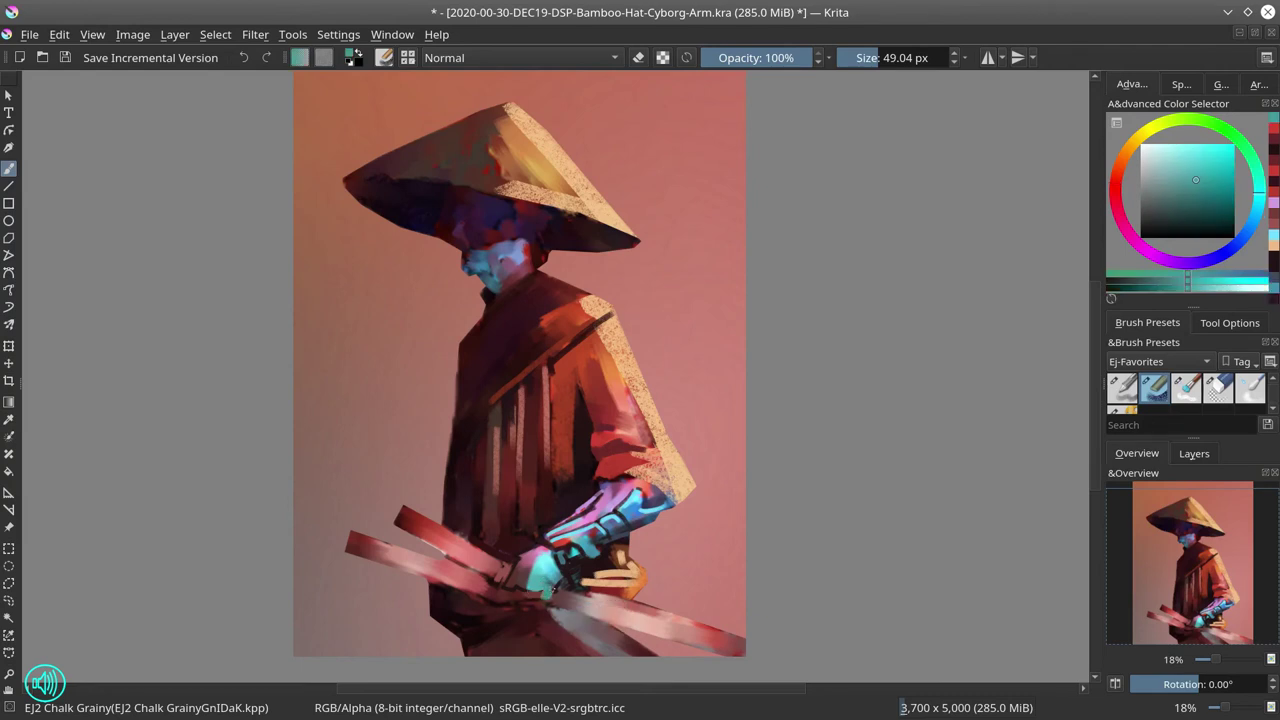
left_click(576, 582, "ctrl")
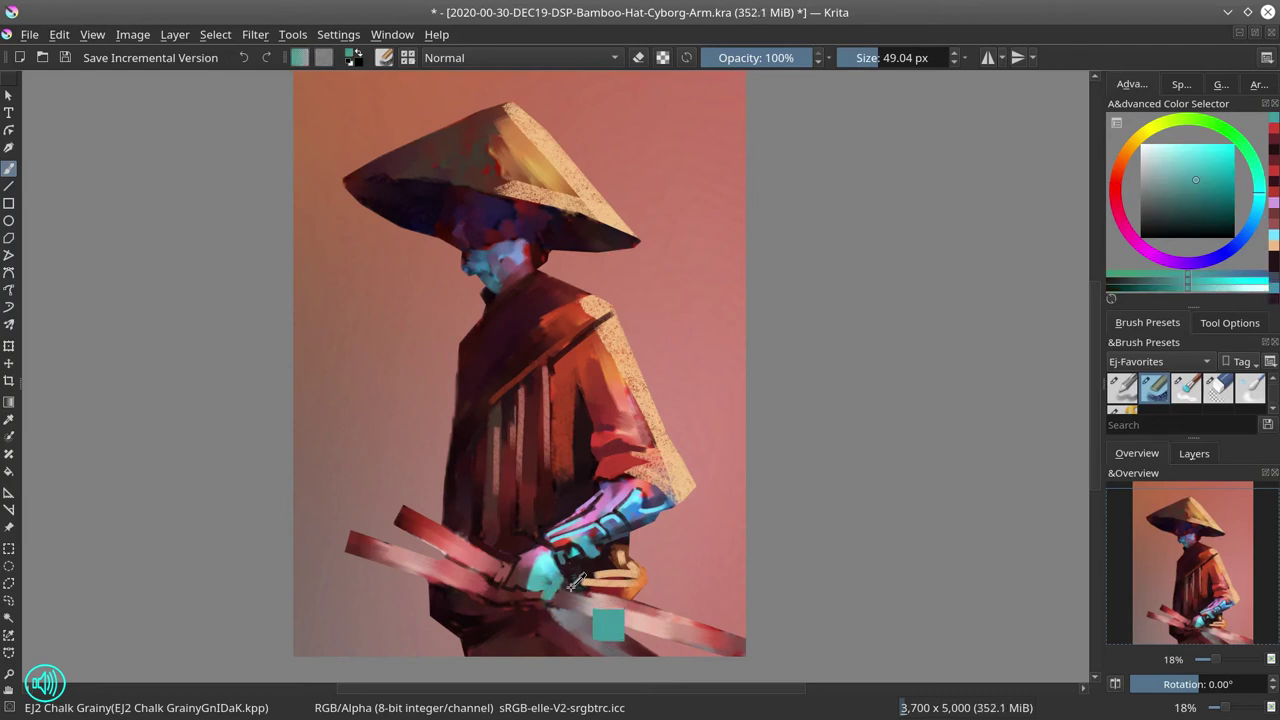
mouse_move(726, 582)
left_mouse_down()
mouse_move(750, 523)
mouse_move(693, 596)
left_mouse_up()
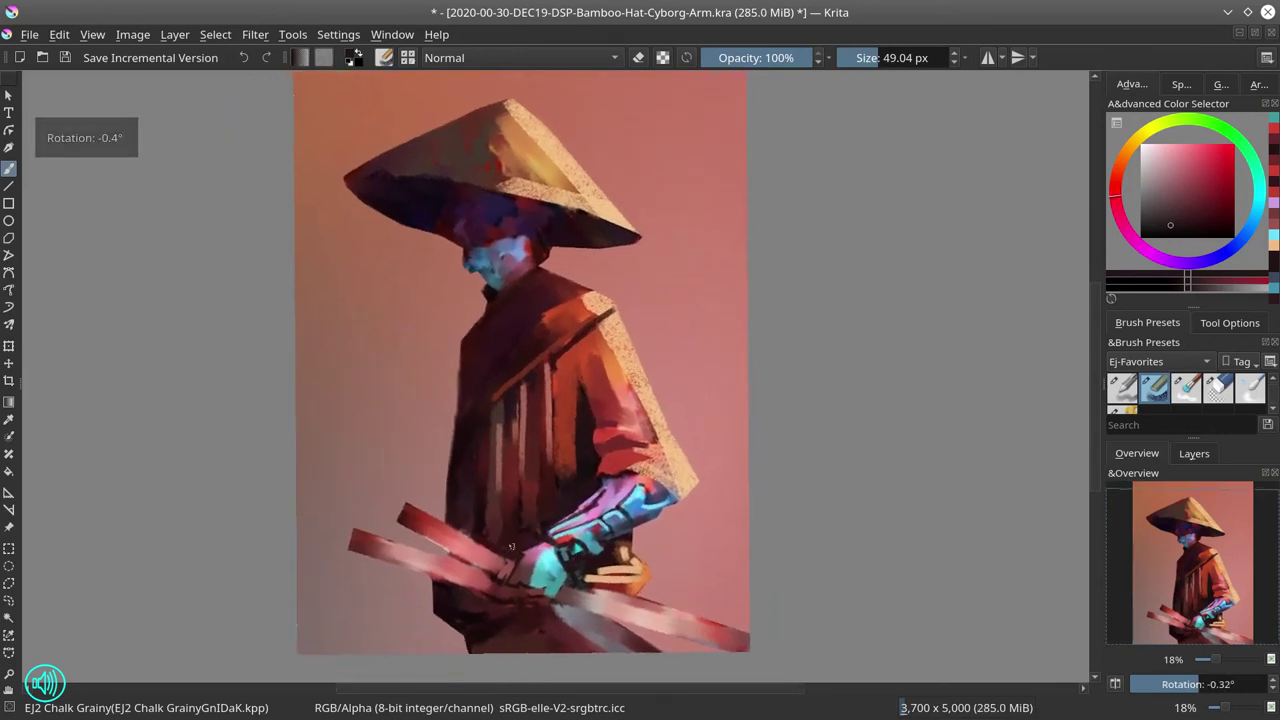
left_click_drag(469, 533, 458, 527)
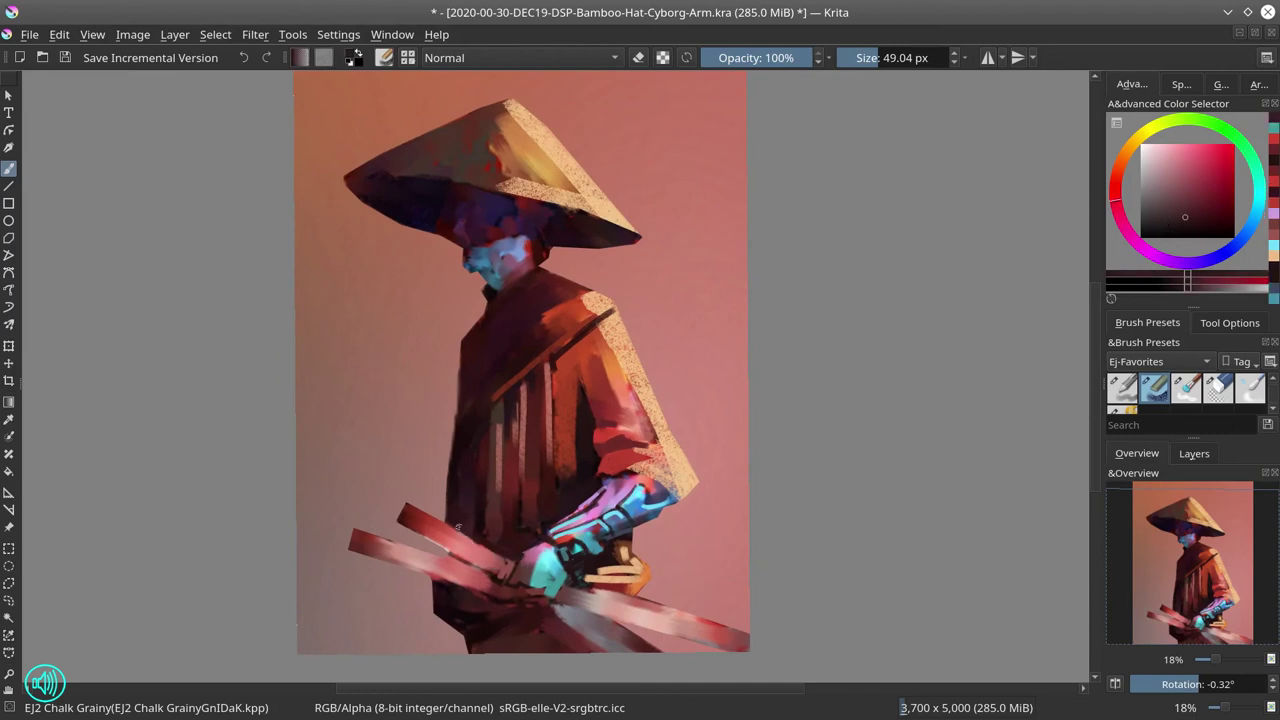
Step: Rework the lower sword below the cyborg hand with sampled grey and dark red strokes at about 49 px
left_click(536, 579, "ctrl")
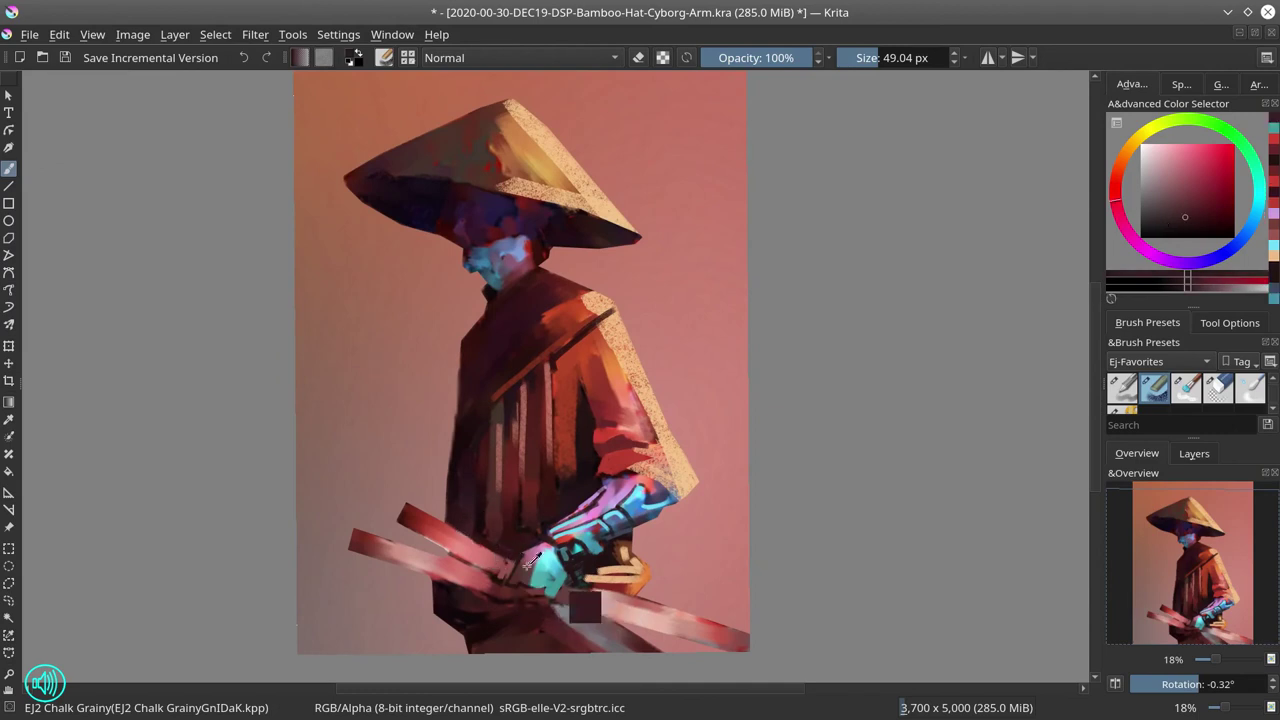
left_click(576, 616, "ctrl")
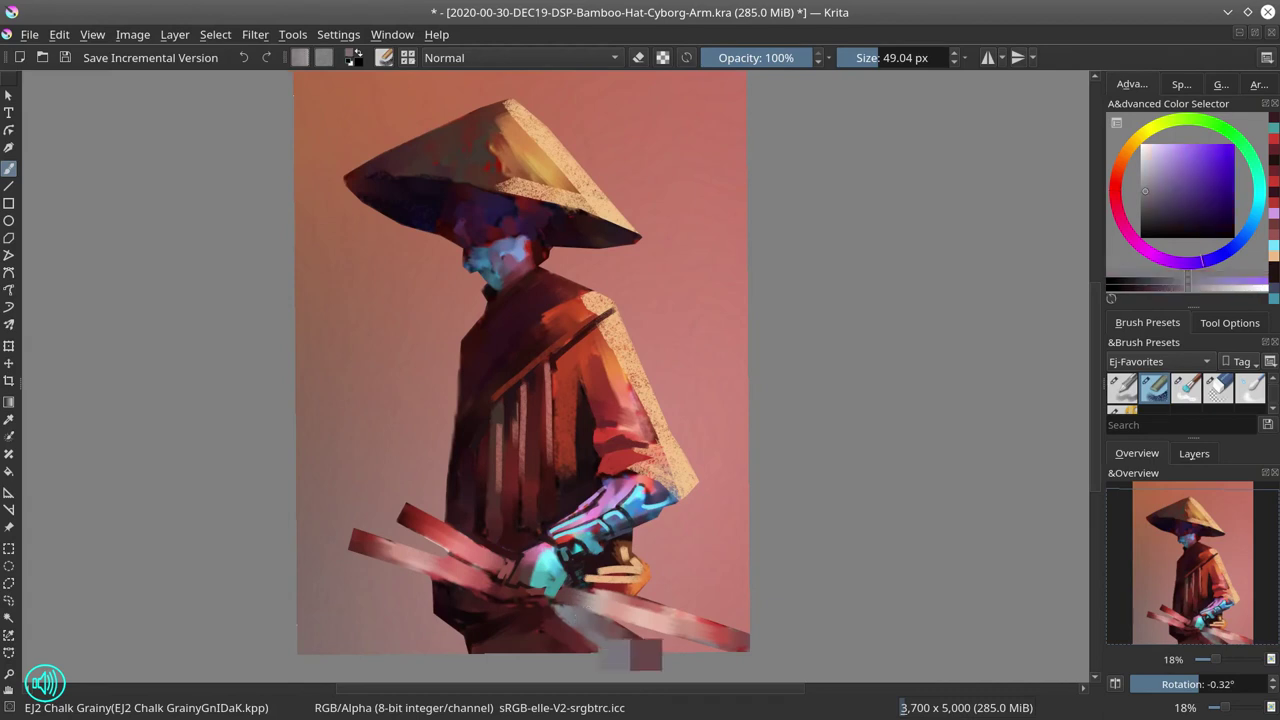
left_click(566, 600)
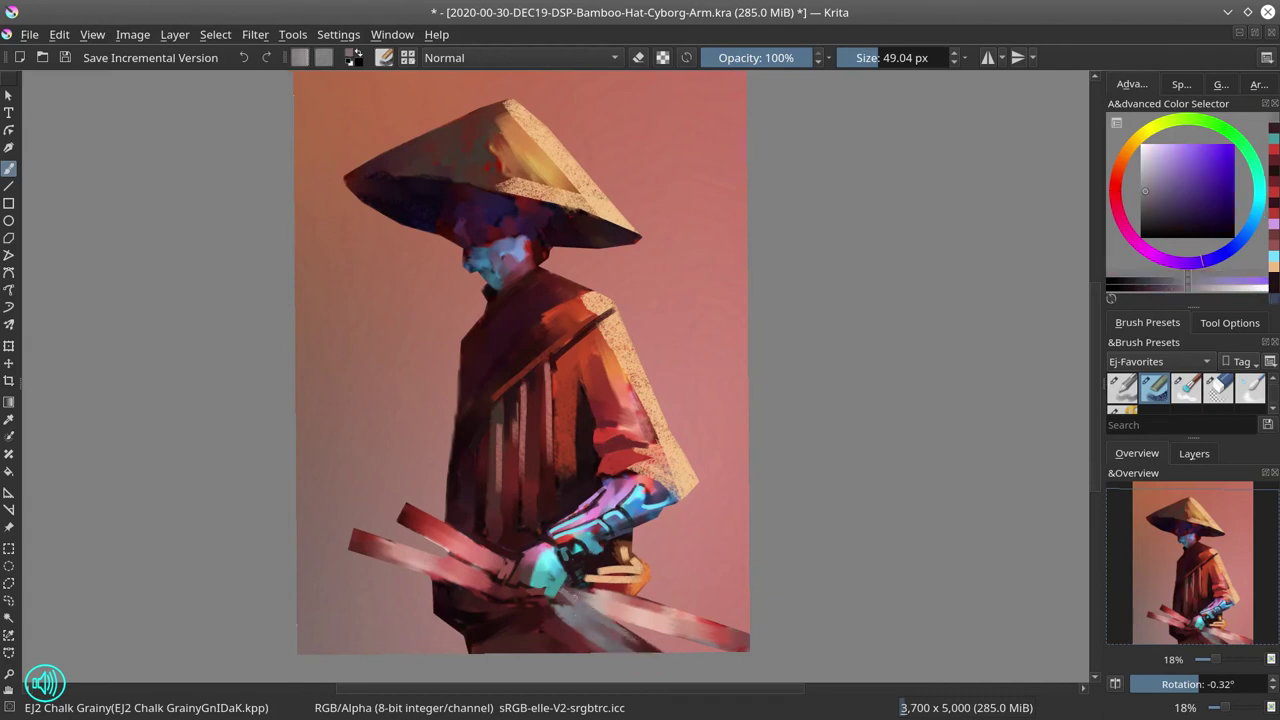
left_click(559, 600)
left_click(584, 646, "ctrl")
left_click(600, 645)
mouse_move(558, 608)
left_mouse_down()
mouse_move(604, 648)
mouse_move(616, 643)
left_mouse_up()
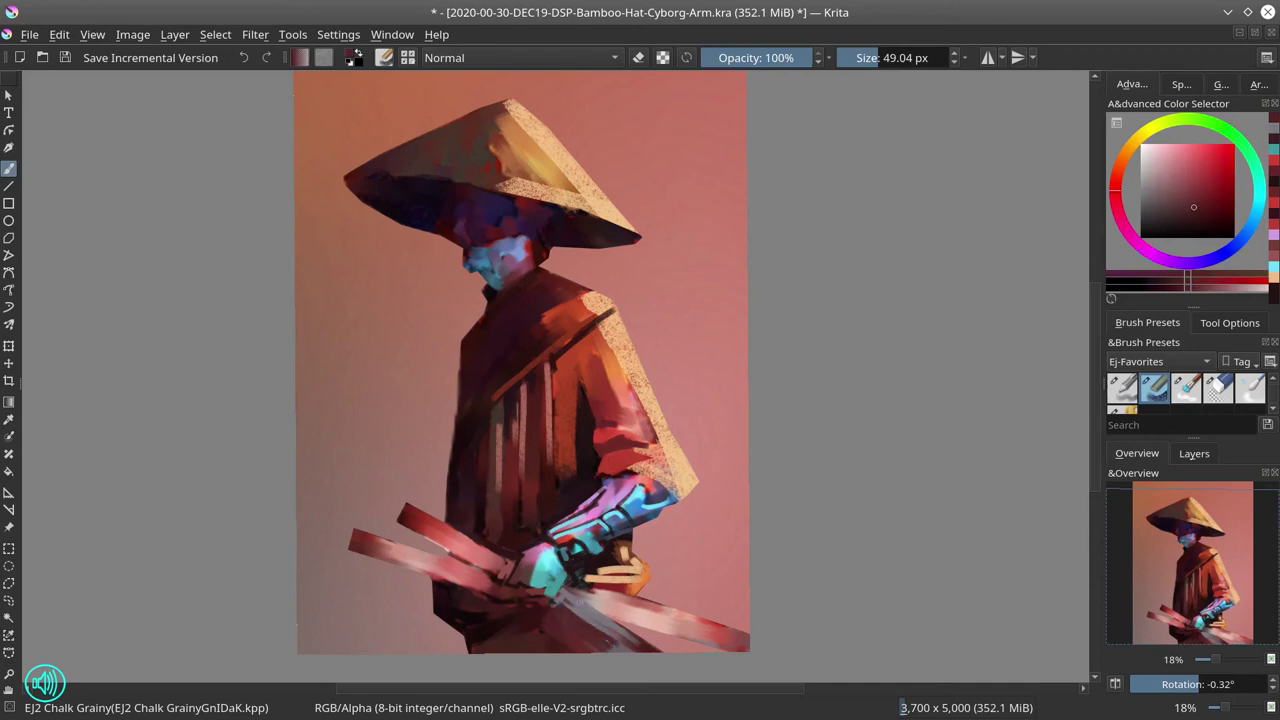
left_click(579, 609, "ctrl")
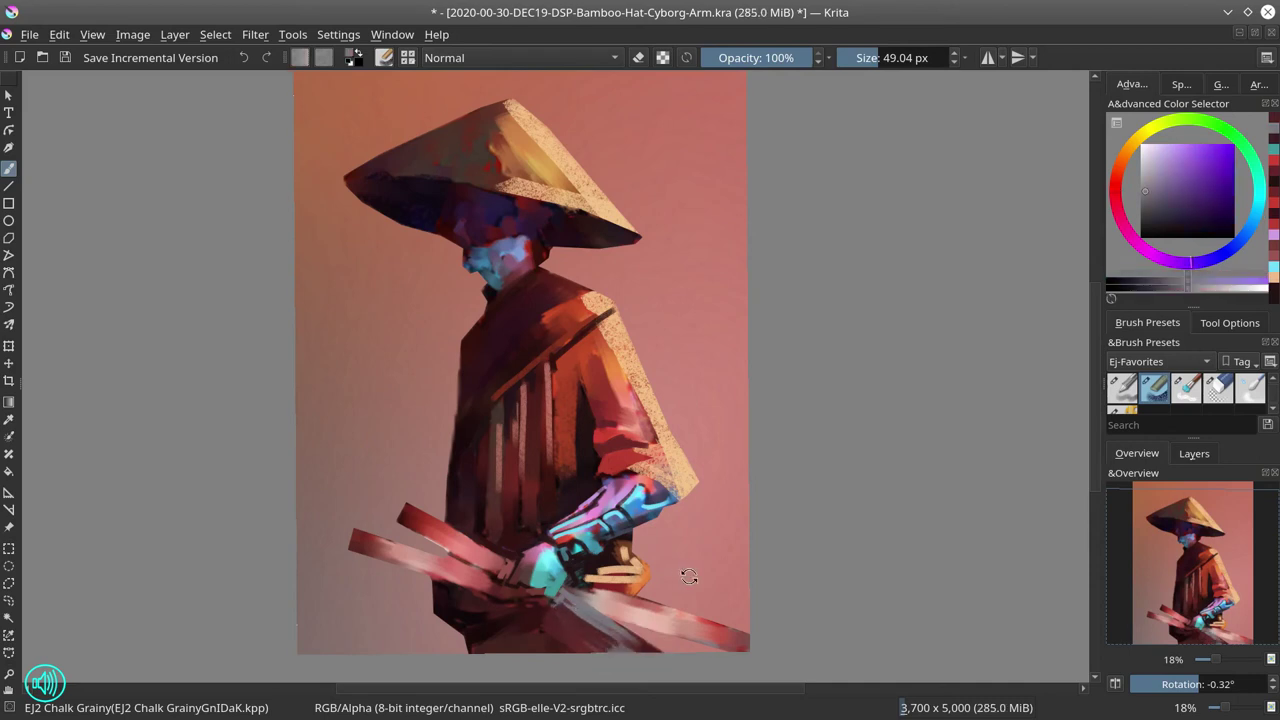
Step: Rotate the canvas about 72° and sharpen the lower blade's edge with sampled dark red and grey, enlarging the brush to about 59 px
left_click_drag(690, 577, 413, 549)
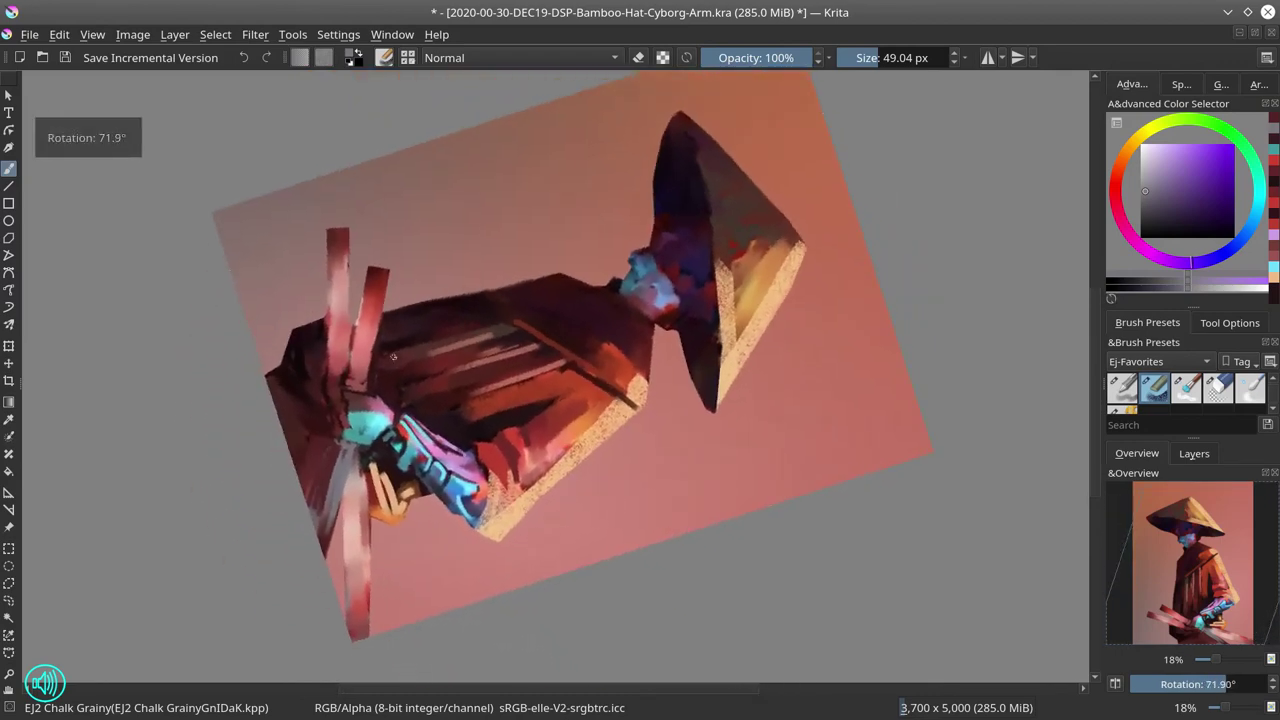
left_click(313, 510, "ctrl")
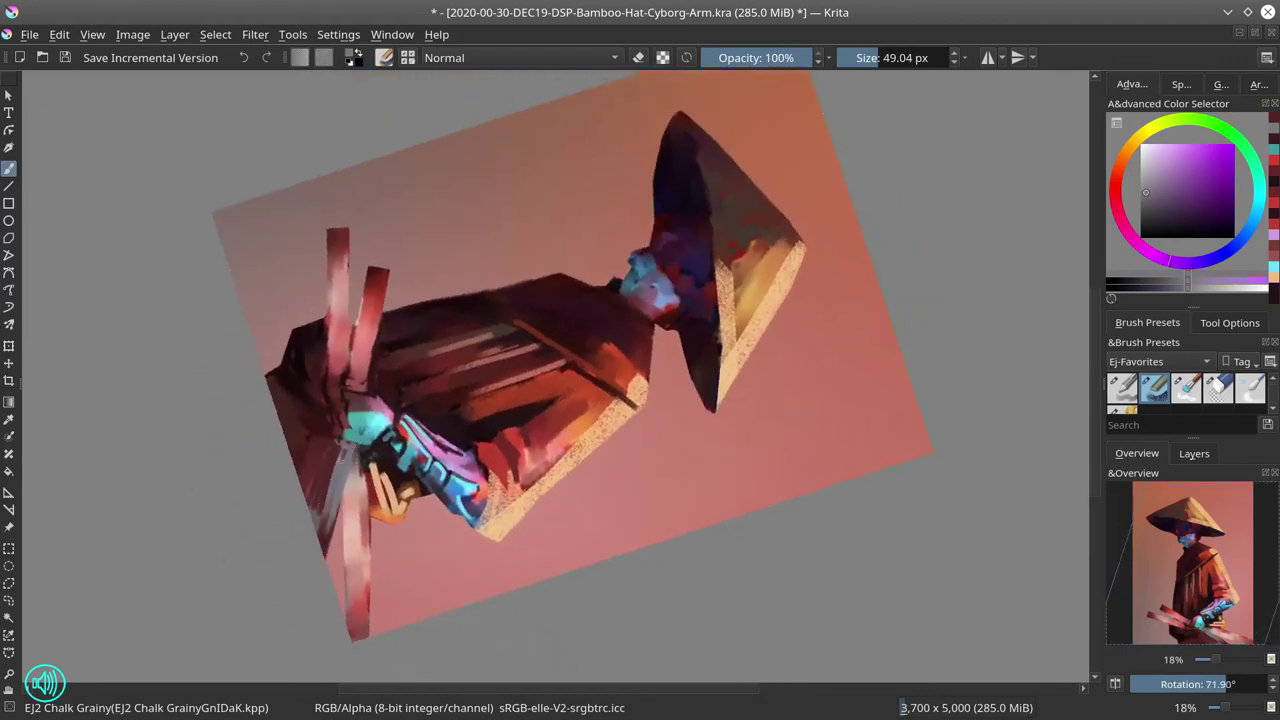
left_click_drag(336, 460, 330, 512, "shift")
left_click(329, 472, "ctrl")
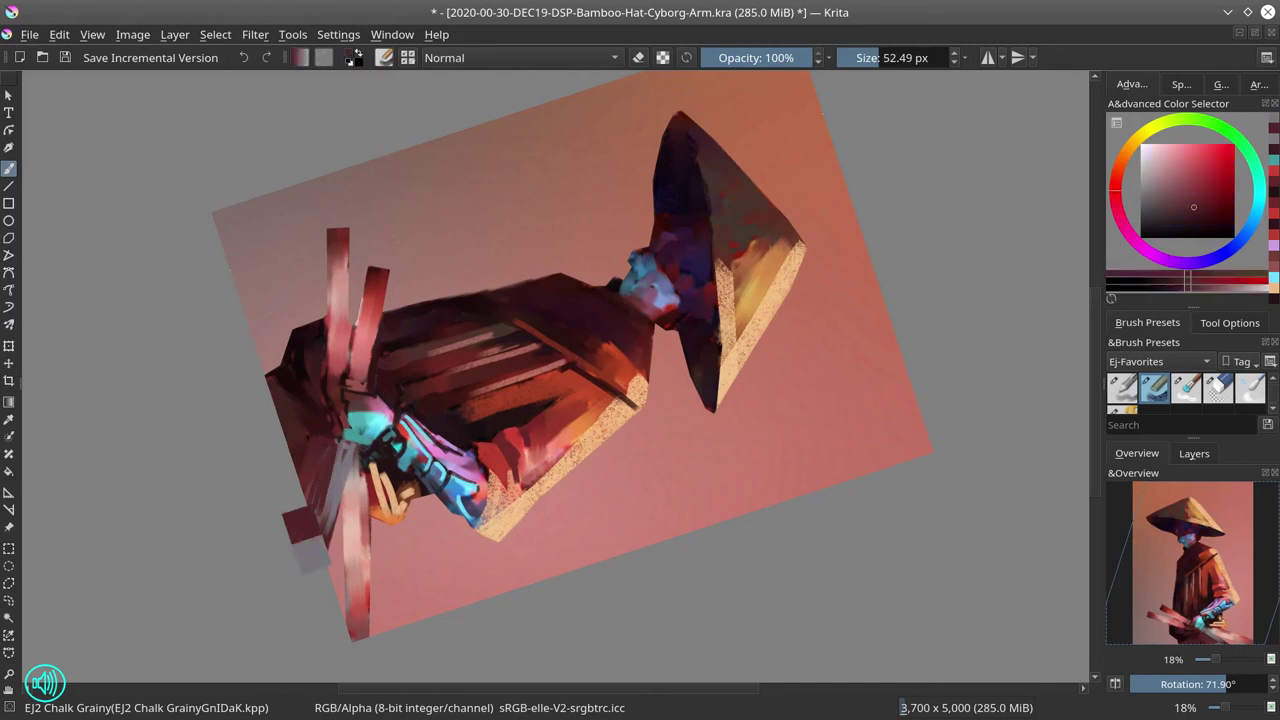
left_click_drag(334, 446, 321, 518)
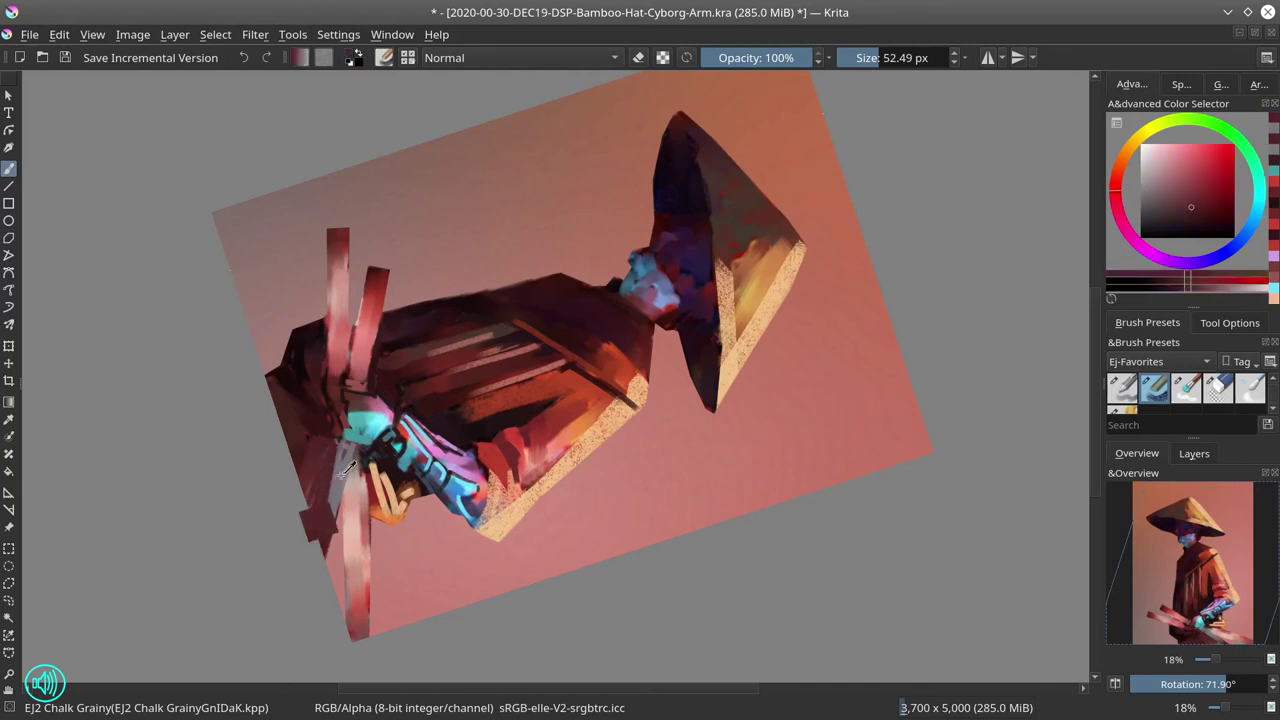
left_click(324, 524, "ctrl")
left_click_drag(329, 522, 328, 534, "shift")
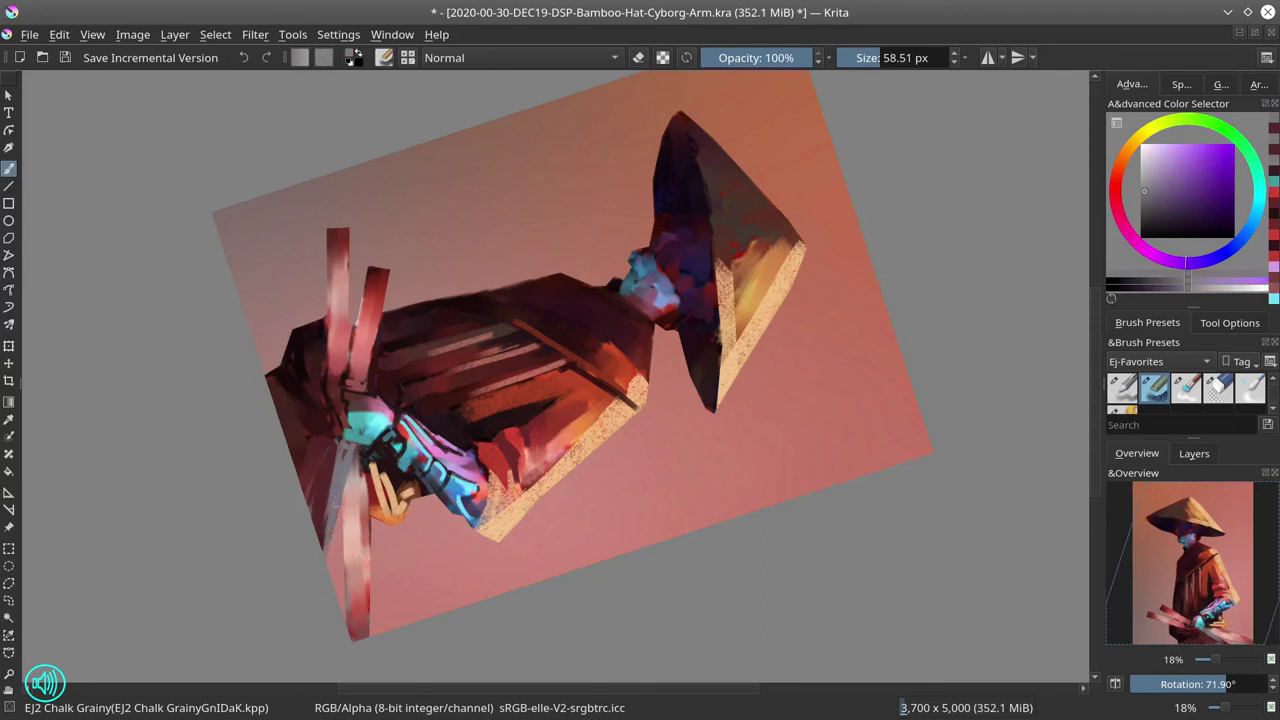
Step: Show the layer list, extend the lower blade toward the canvas edge, and sample near-black for the robe at about 57 px
left_click(1194, 453)
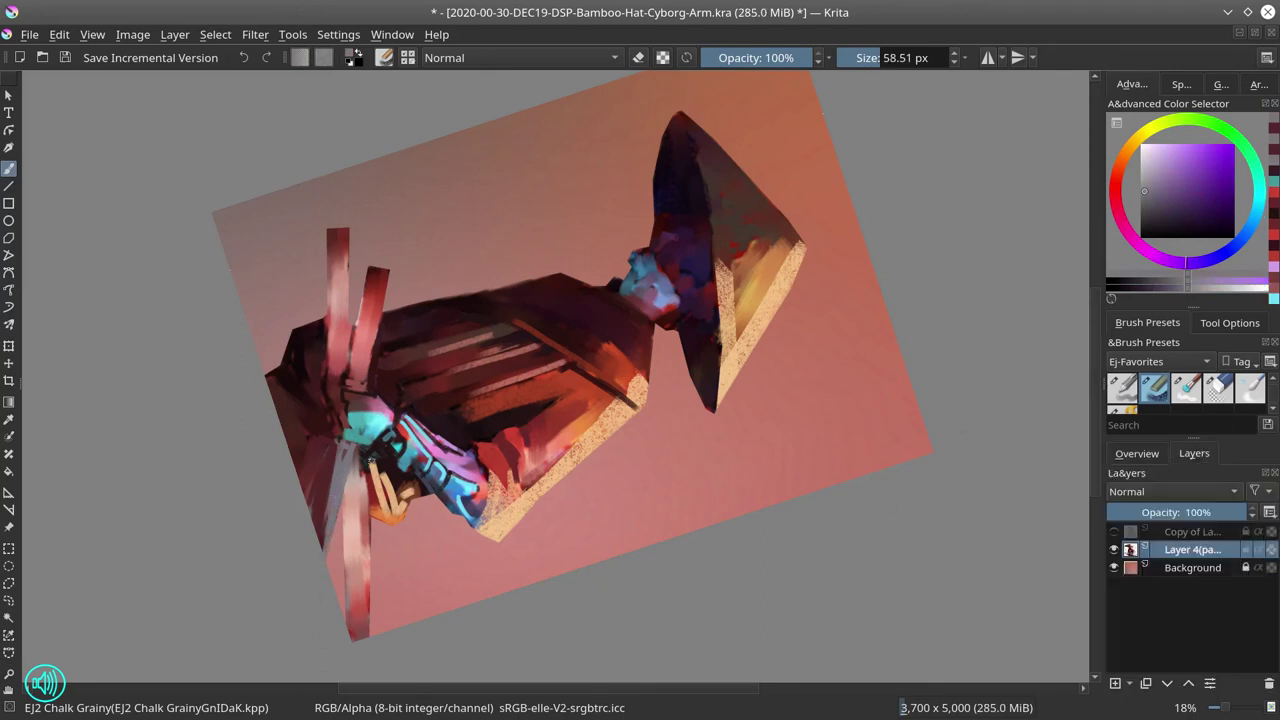
mouse_move(326, 518)
left_mouse_down()
mouse_move(318, 548)
mouse_move(346, 474)
mouse_move(329, 574)
left_mouse_up()
left_click(294, 384, "ctrl")
left_click_drag(330, 325, 323, 365, "shift")
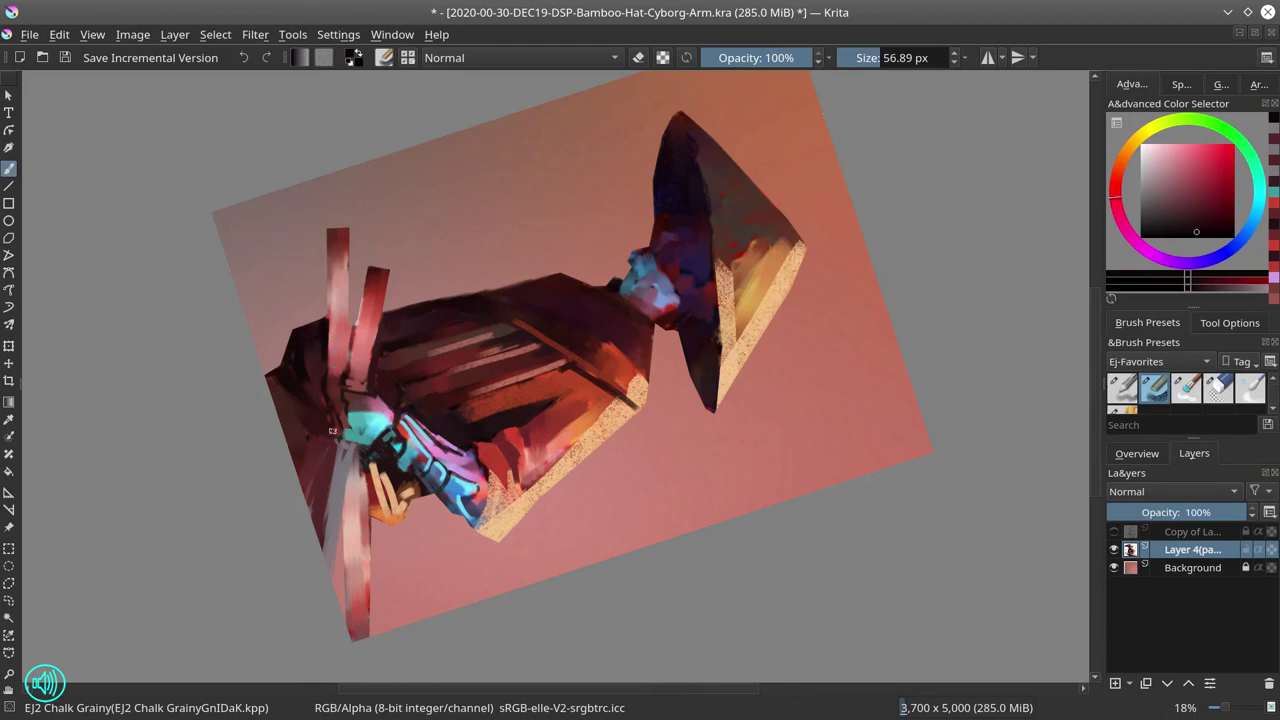
Step: Fill the outer part of the lower blade with sampled pale pink using the EJ2 Chalk Grainy brush at about 57 px
left_click(1230, 396)
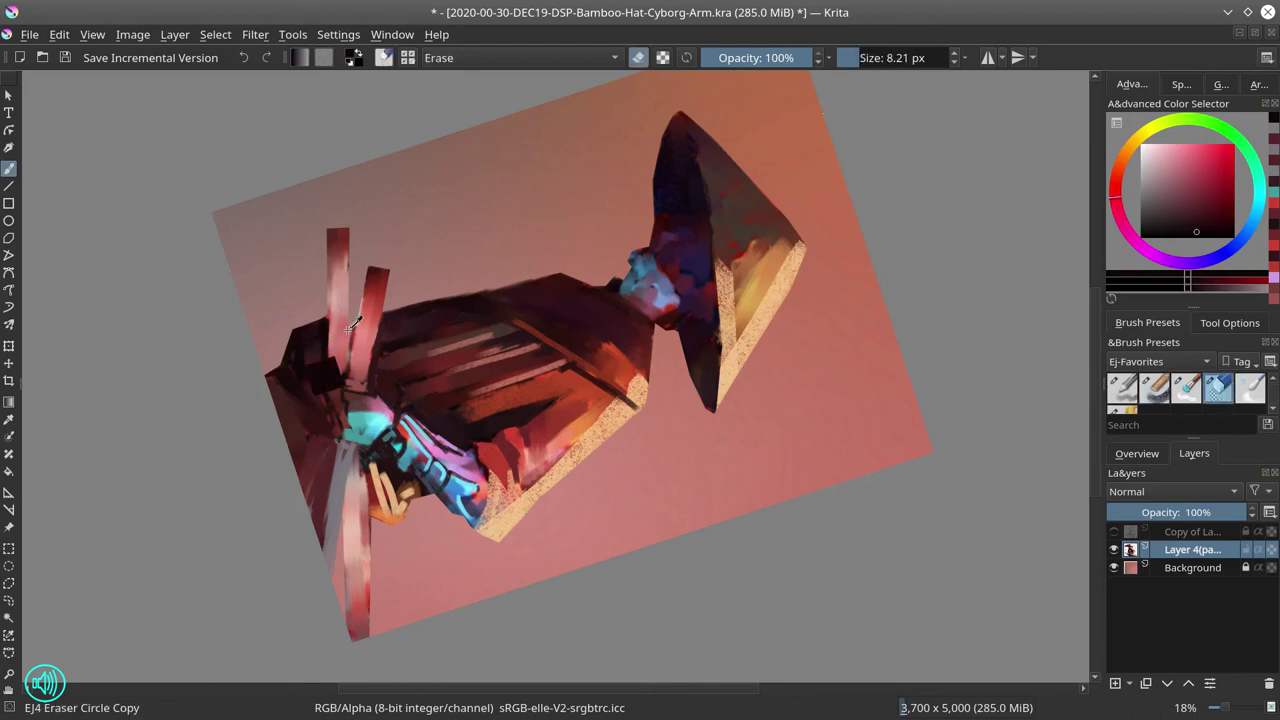
left_click(1156, 390)
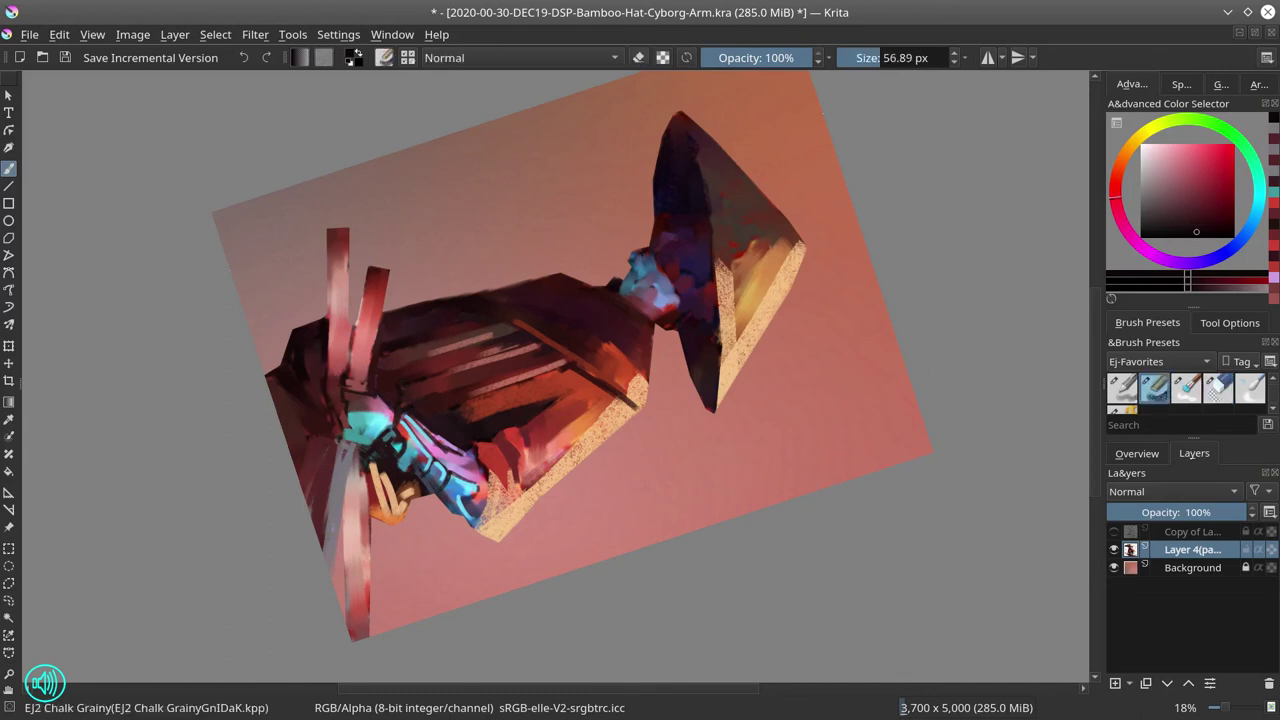
left_click(345, 528, "ctrl")
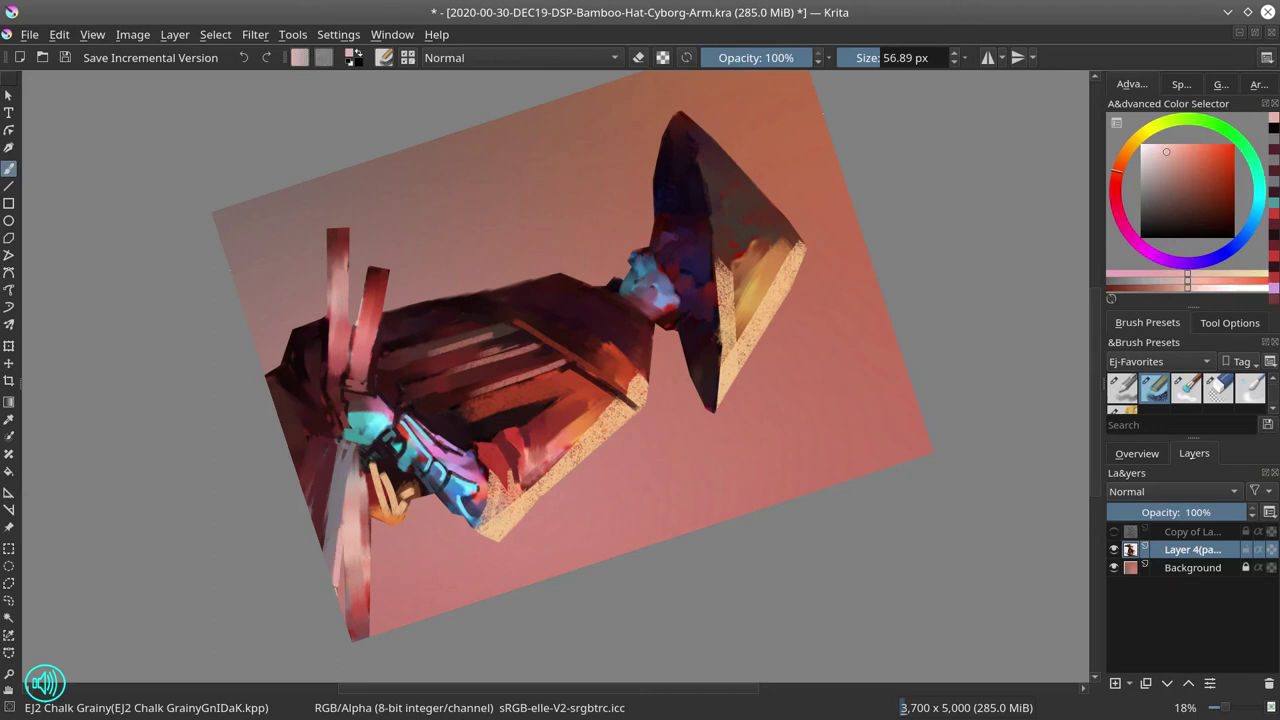
left_click_drag(346, 552, 349, 636)
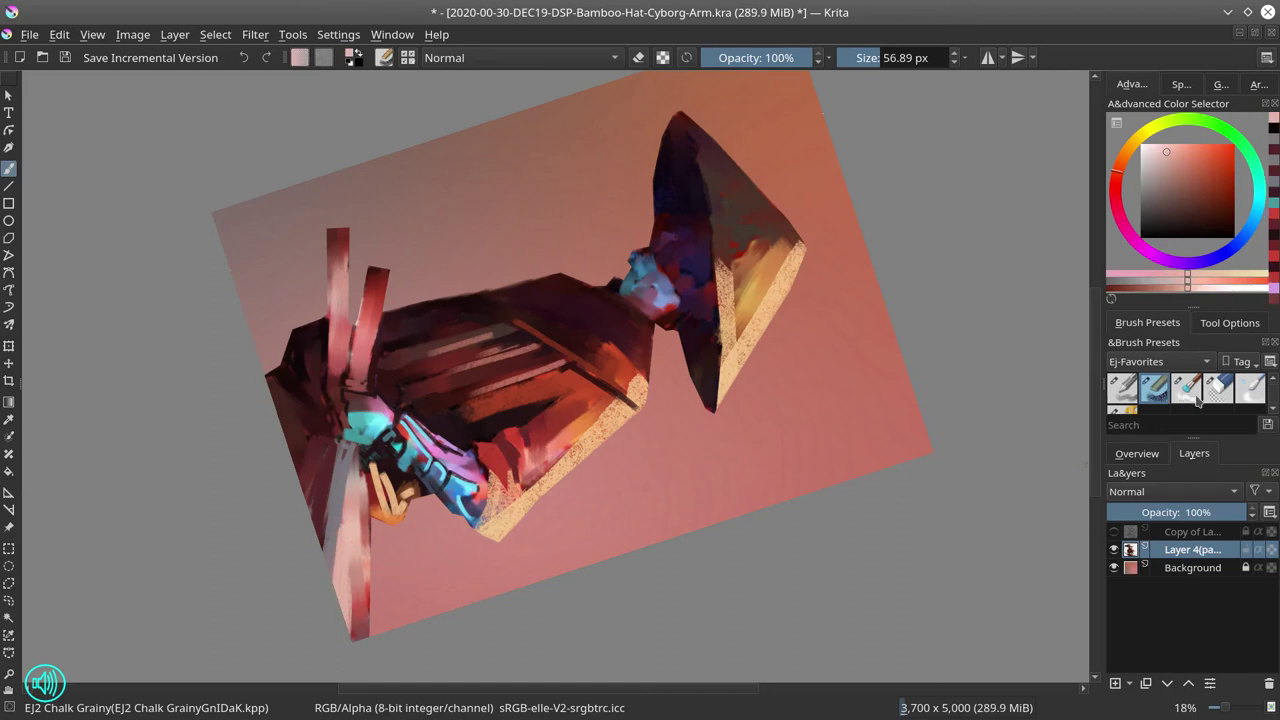
Step: Erase the red outer sword below the hand with the EJ4 Eraser Circle brush, enlarged to about 66 px
left_click(1218, 388)
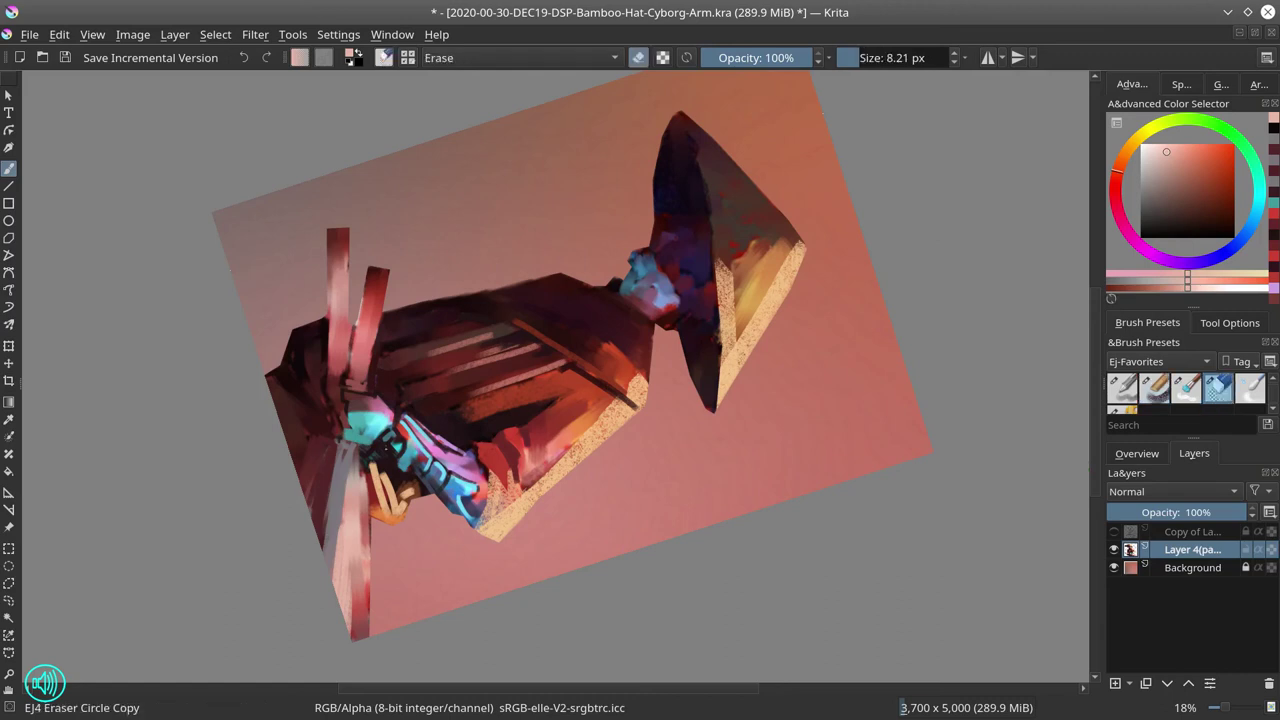
left_click_drag(343, 383, 377, 383, "shift")
left_click_drag(356, 520, 354, 605)
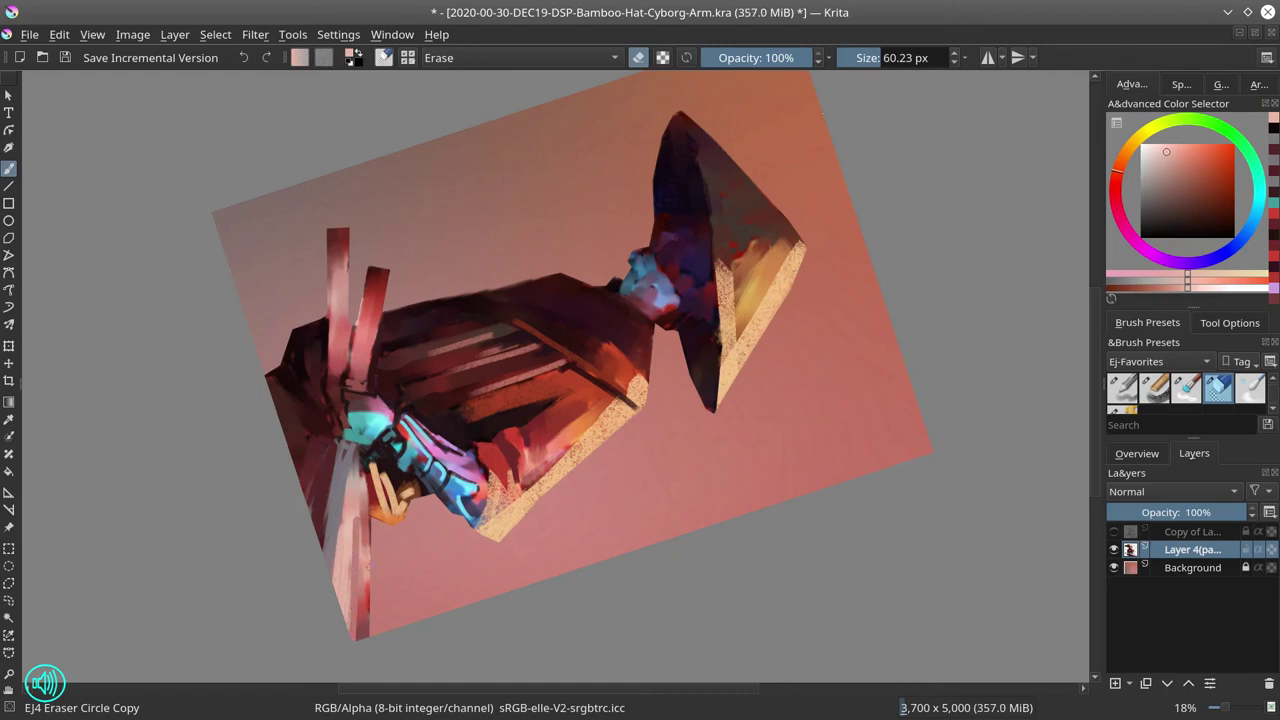
key("bracketright")
left_click_drag(368, 516, 363, 650)
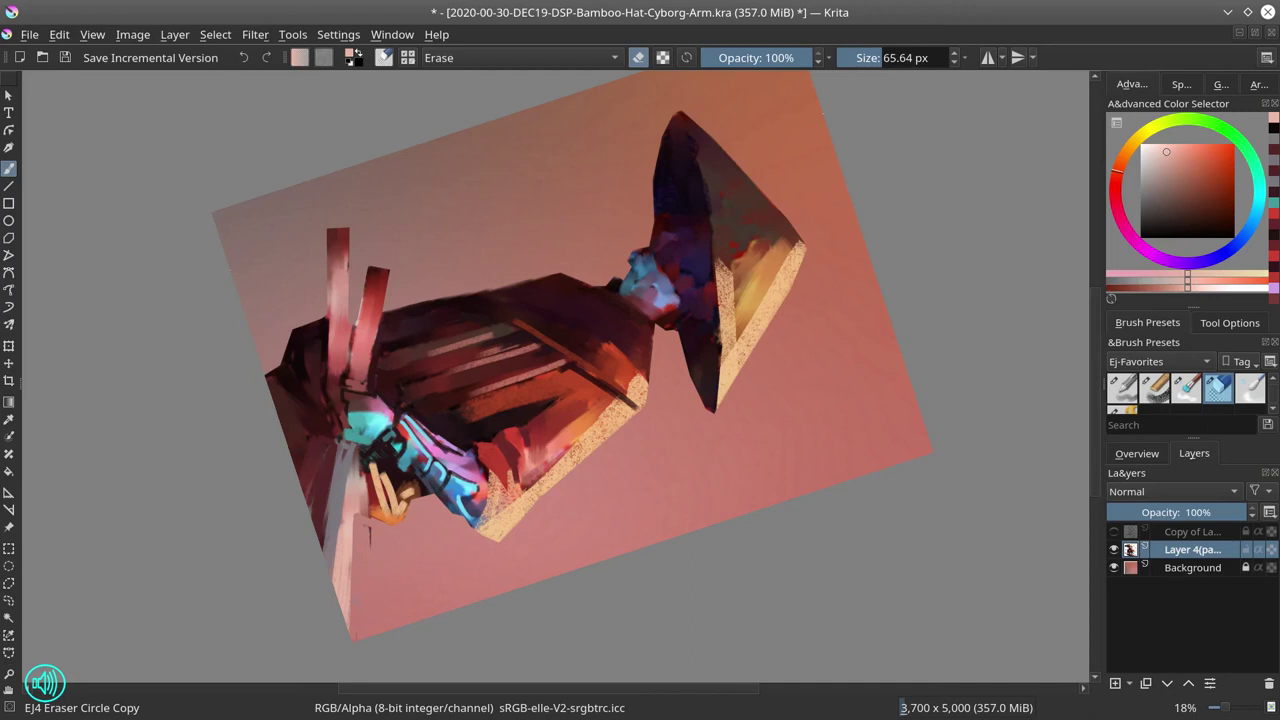
left_click_drag(370, 525, 370, 549)
Step: Reset the canvas rotation, paint the cloth behind the cyborg hand with sampled near-black and red-orange at about 70 px, and save the painting
key("5")
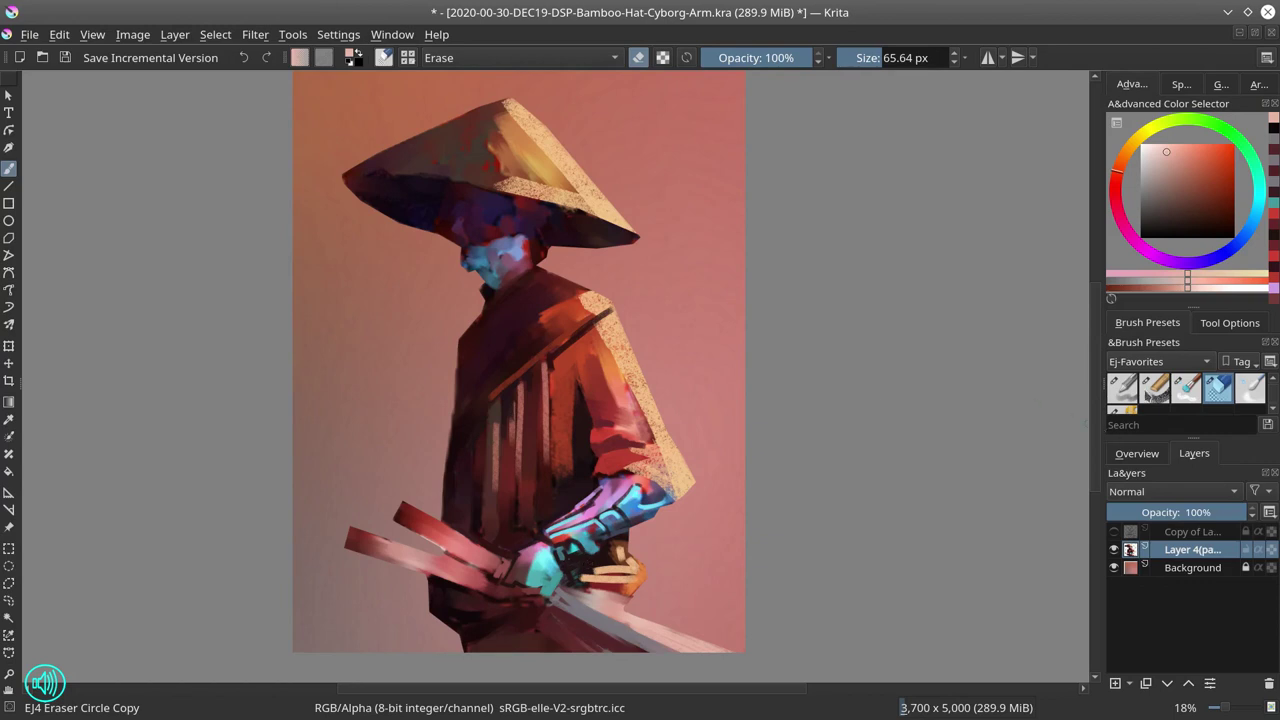
left_click(1152, 390)
left_click(573, 455, "ctrl")
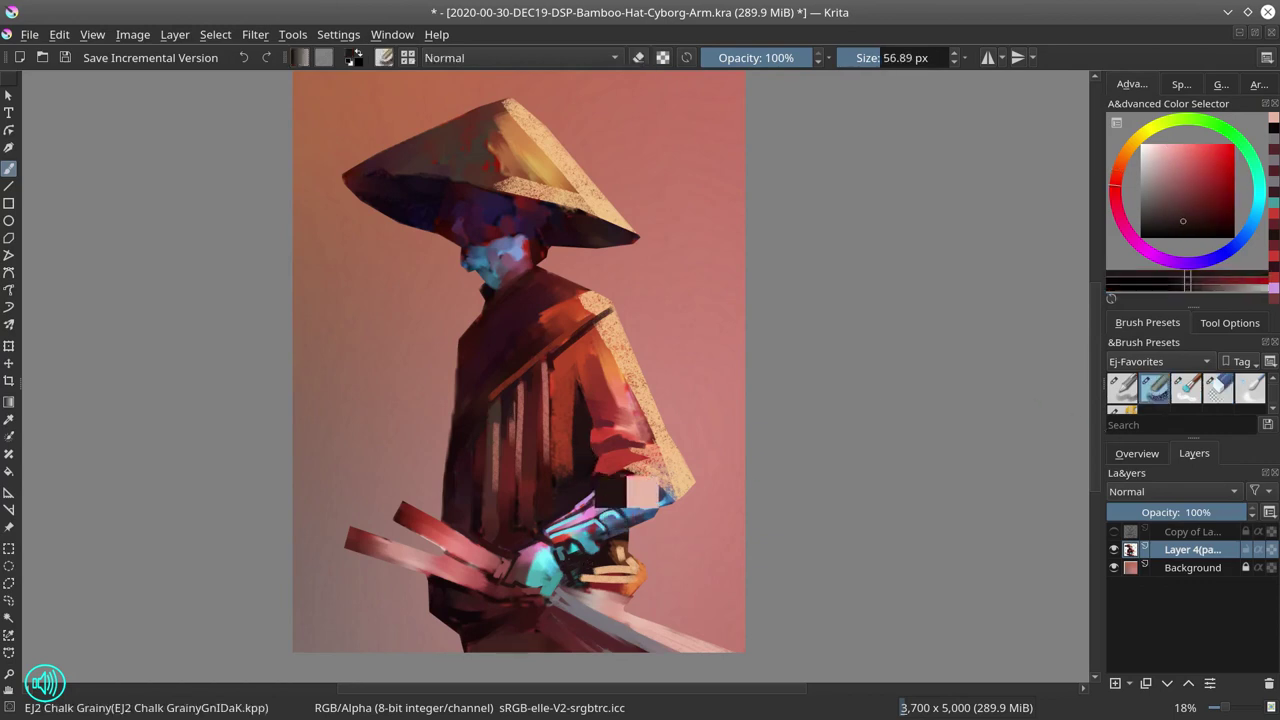
mouse_move(602, 589)
left_mouse_down("shift")
mouse_move(603, 557)
mouse_move(571, 501)
mouse_move(573, 435)
mouse_move(624, 602)
left_mouse_up("shift")
left_click(567, 443, "ctrl")
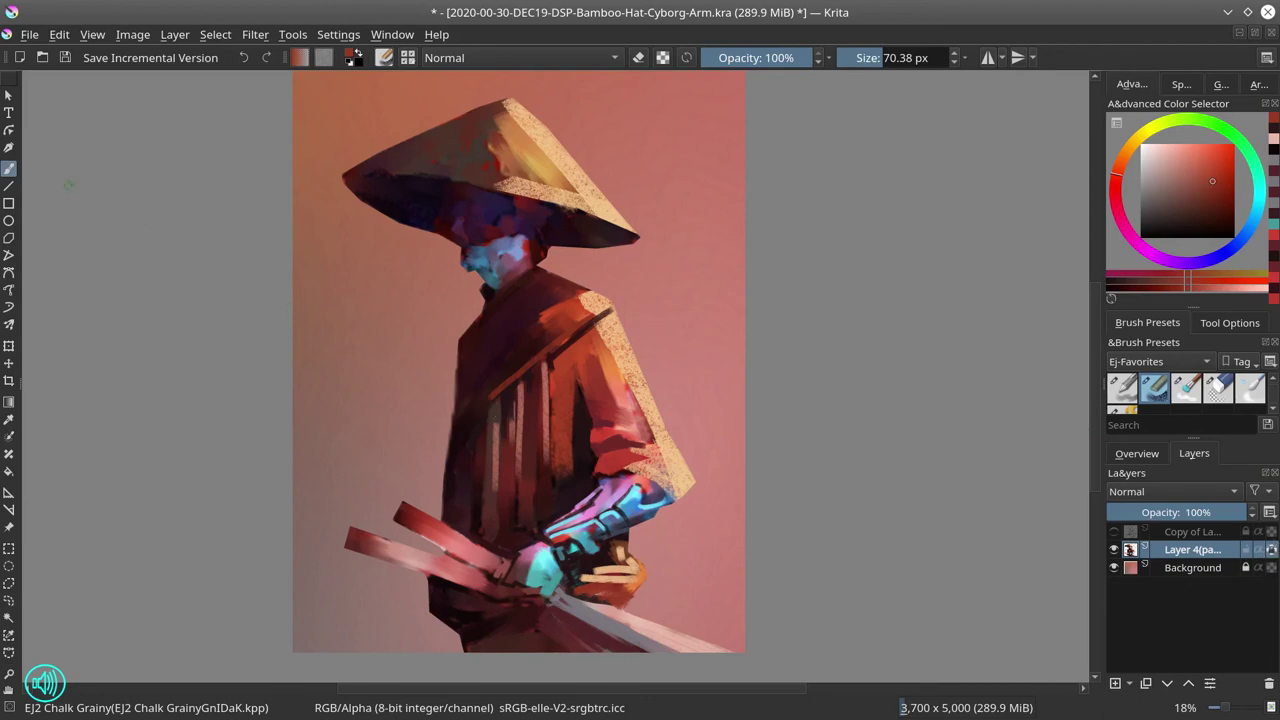
left_click(66, 58)
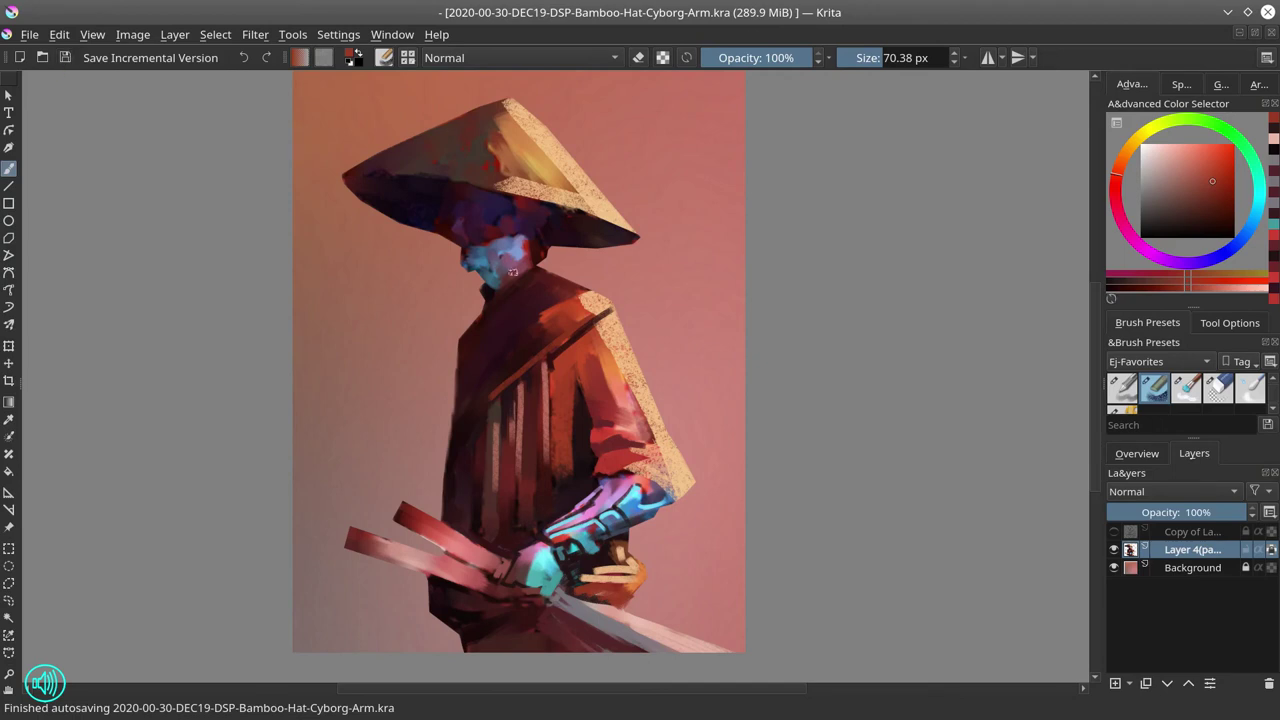
Step: Darken the underside of the hat above the face with near-black red strokes at about 36 px
mouse_move(501, 255)
left_mouse_down()
mouse_move(470, 381)
mouse_move(434, 376)
mouse_move(466, 363)
left_mouse_up()
left_click(547, 354, "ctrl")
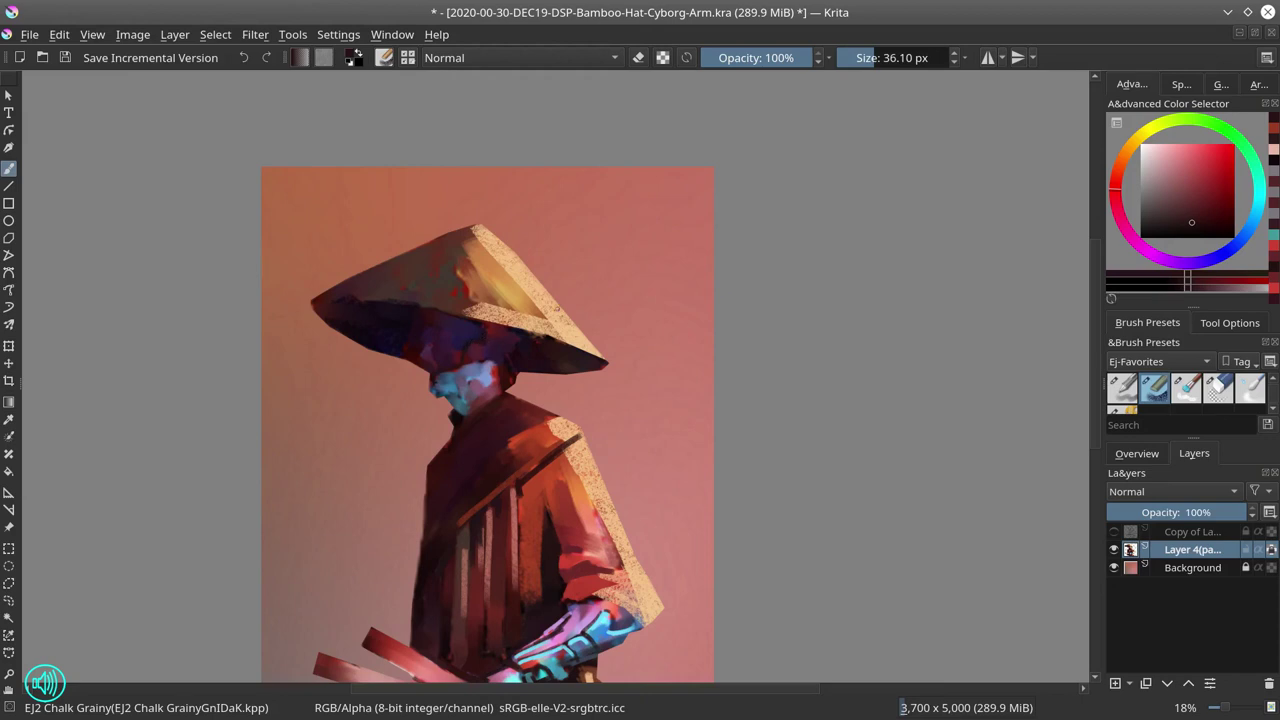
left_click(1167, 229)
left_click_drag(484, 328, 485, 337)
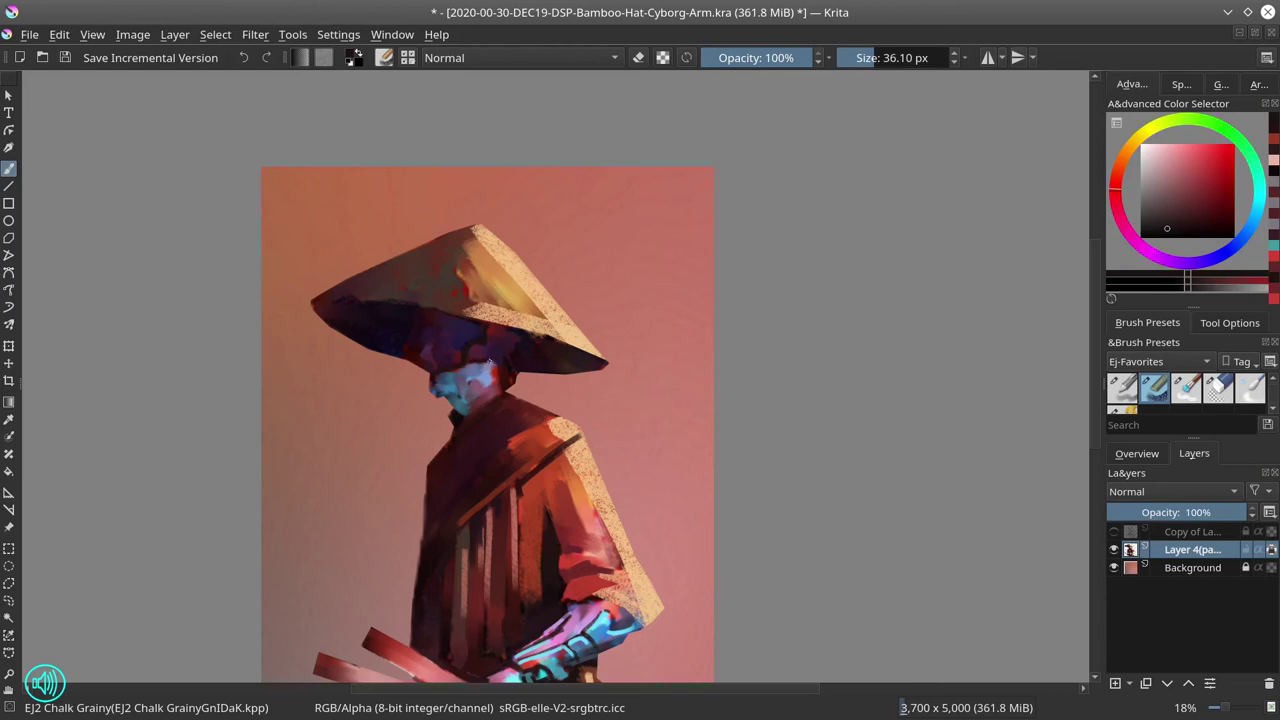
Step: Refine the jaw edge beside the mask and clean it up with the EJ4 Eraser Circle brush at about 73 px
left_click_drag(496, 365, 498, 381)
left_click(1225, 398)
key("bracketright")
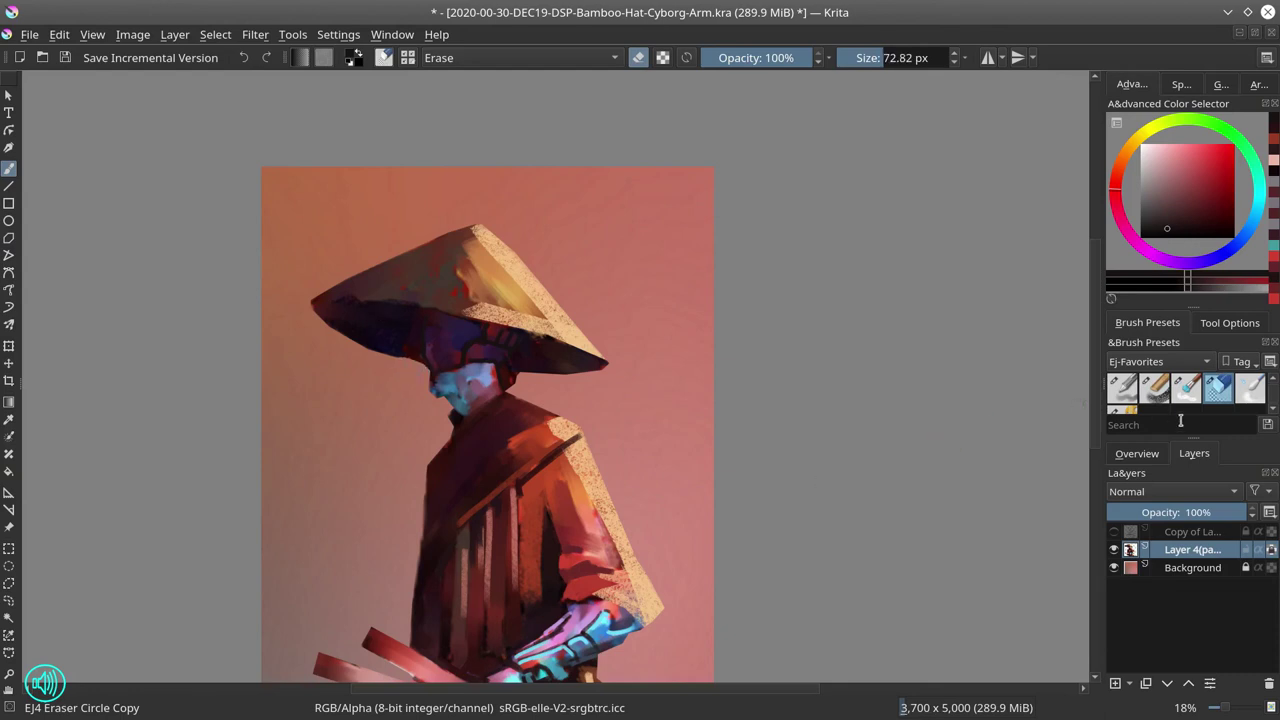
Step: Deepen the hat's underside in front of the face with sampled dark blue-violet, enlarging the EJ2 Chalk Grainy brush to about 66 px
left_click(1155, 390)
left_click(431, 381, "ctrl")
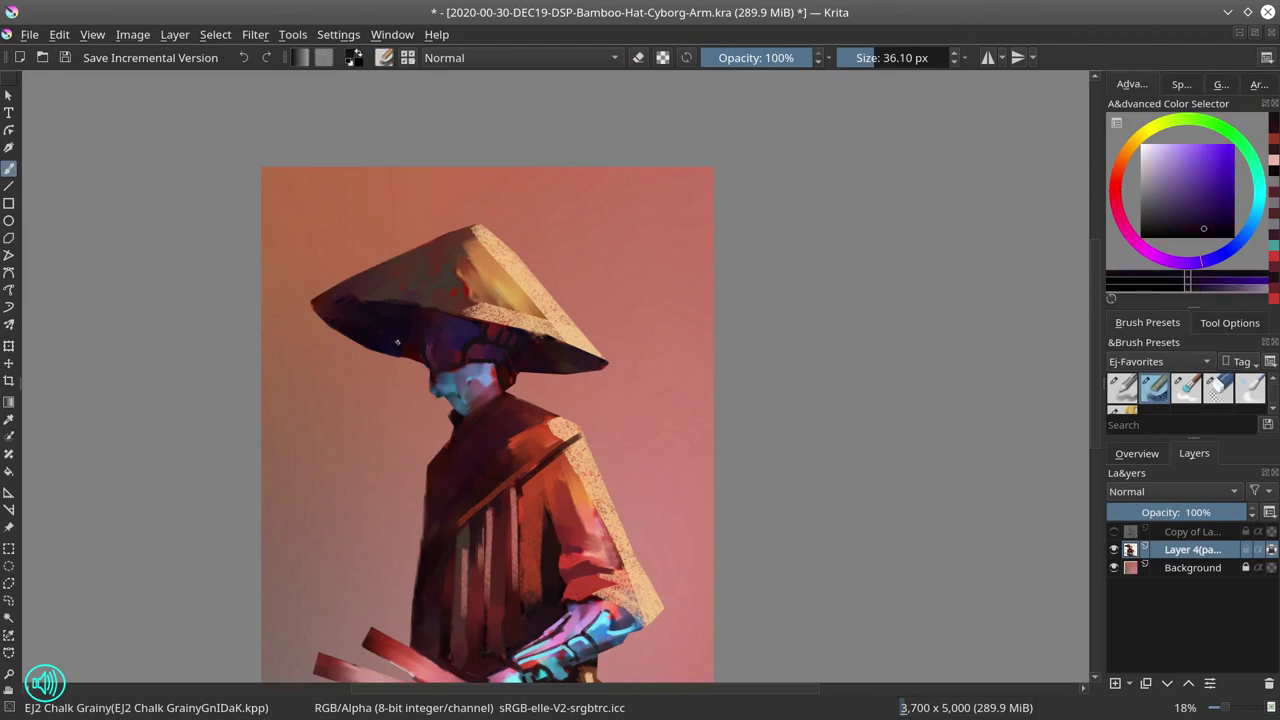
key("bracketright")
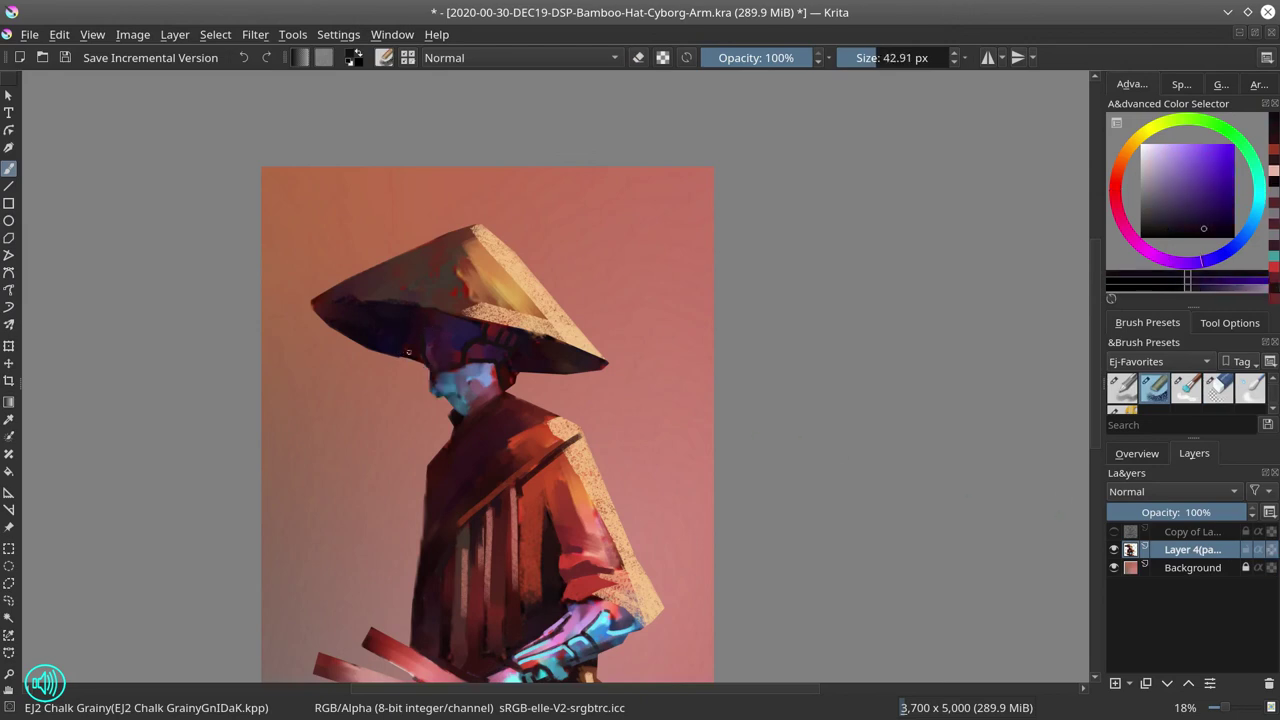
key("bracketright")
key("bracketright")
key("bracketright")
key("bracketright")
key("bracketright")
Step: Paint the front edge of the face with sampled dark purple at about 62 px and toggle the character layer's alpha lock
left_click(453, 339, "ctrl")
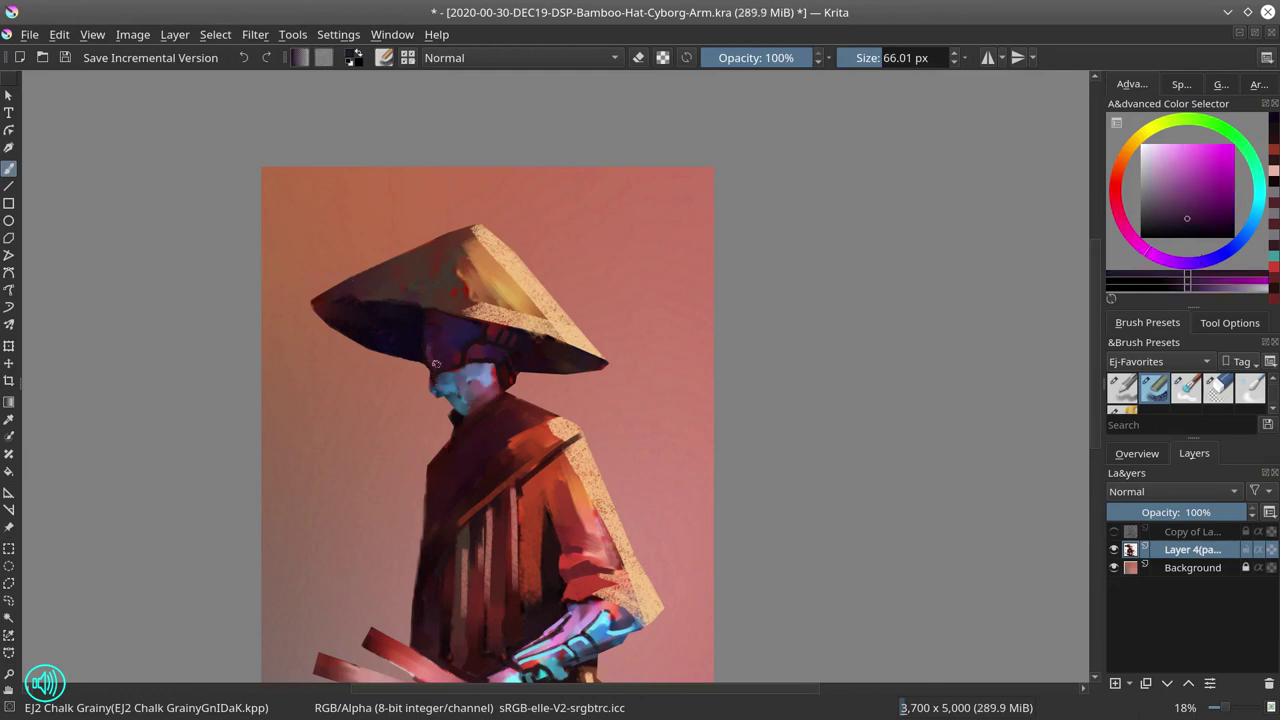
left_click_drag(443, 381, 446, 381, "shift")
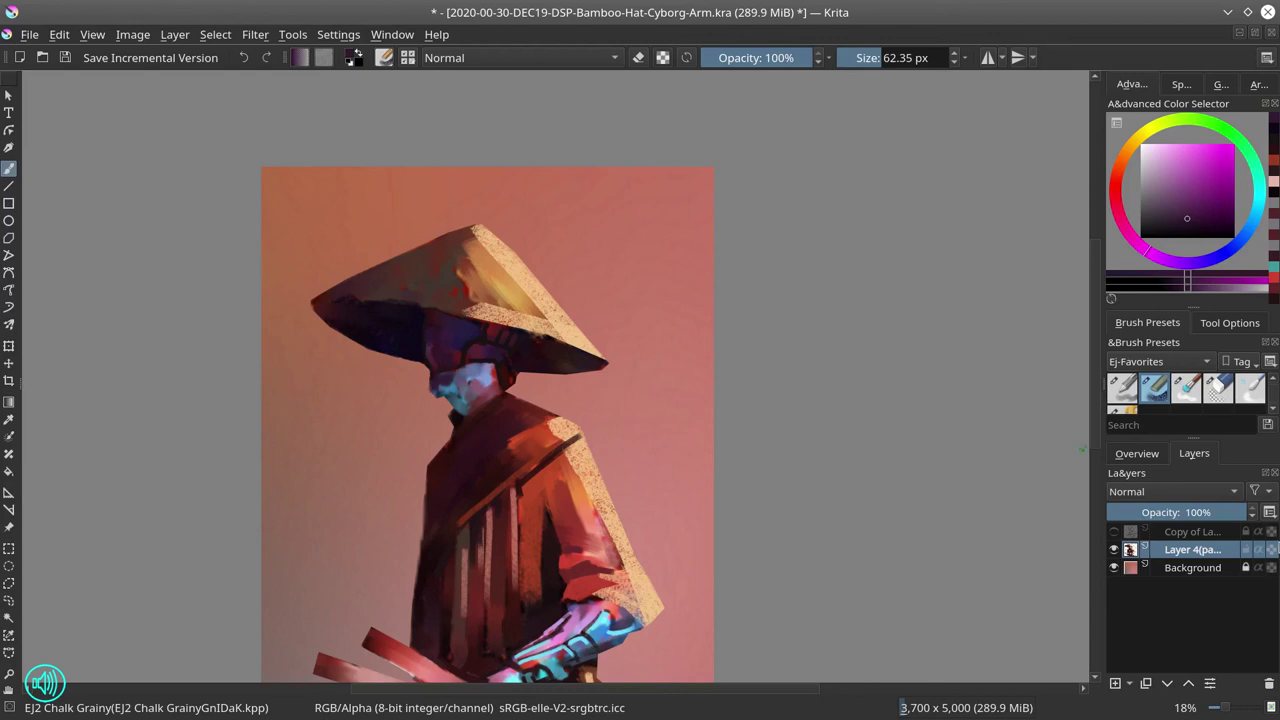
left_click(1271, 550)
Step: Draw thin muted mauve lines along the mask's upper edge and around the cheek, reducing the brush to about 27 px
left_click(1156, 187)
key("bracketleft")
key("bracketleft")
key("bracketleft")
key("bracketleft")
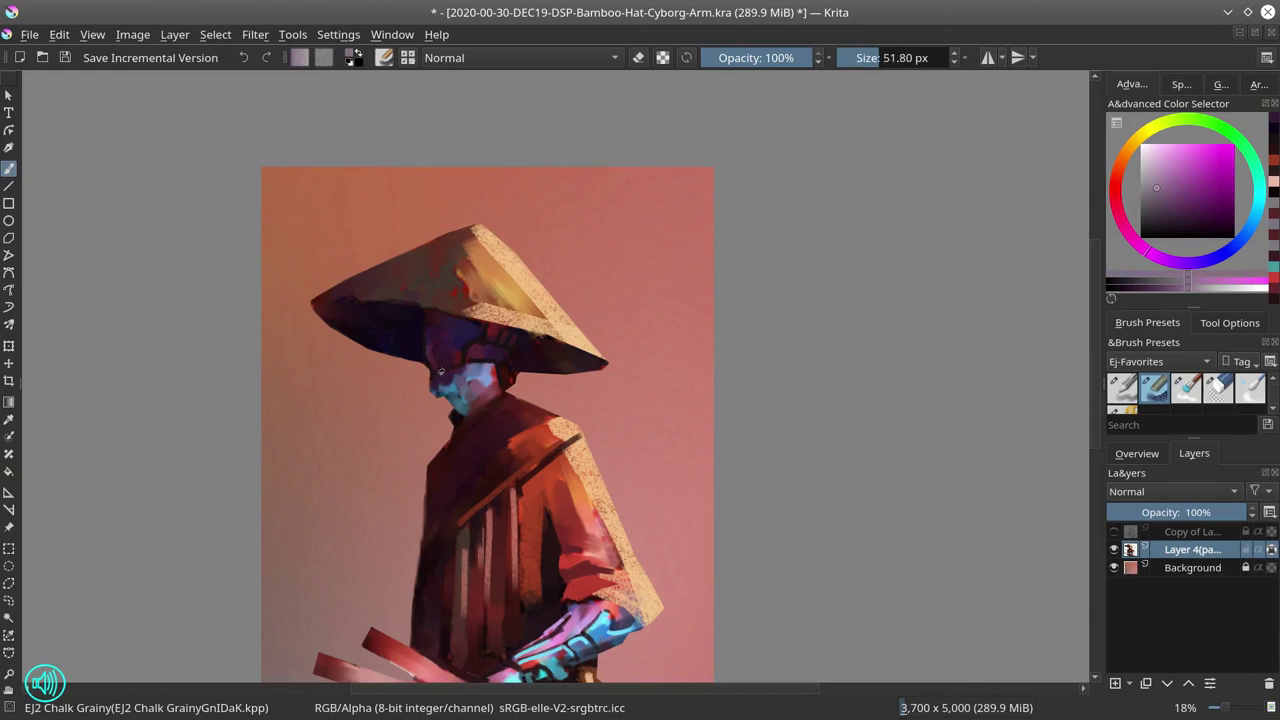
left_click_drag(444, 370, 445, 371, "shift")
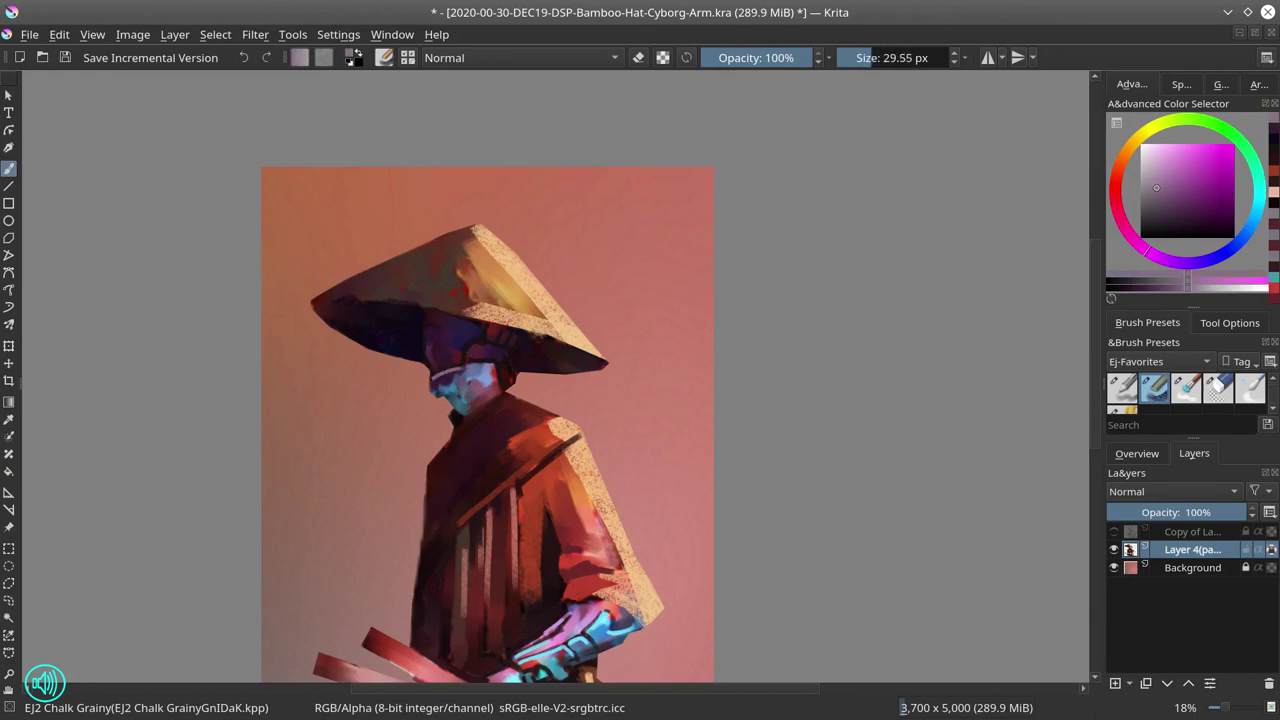
left_click(1150, 213)
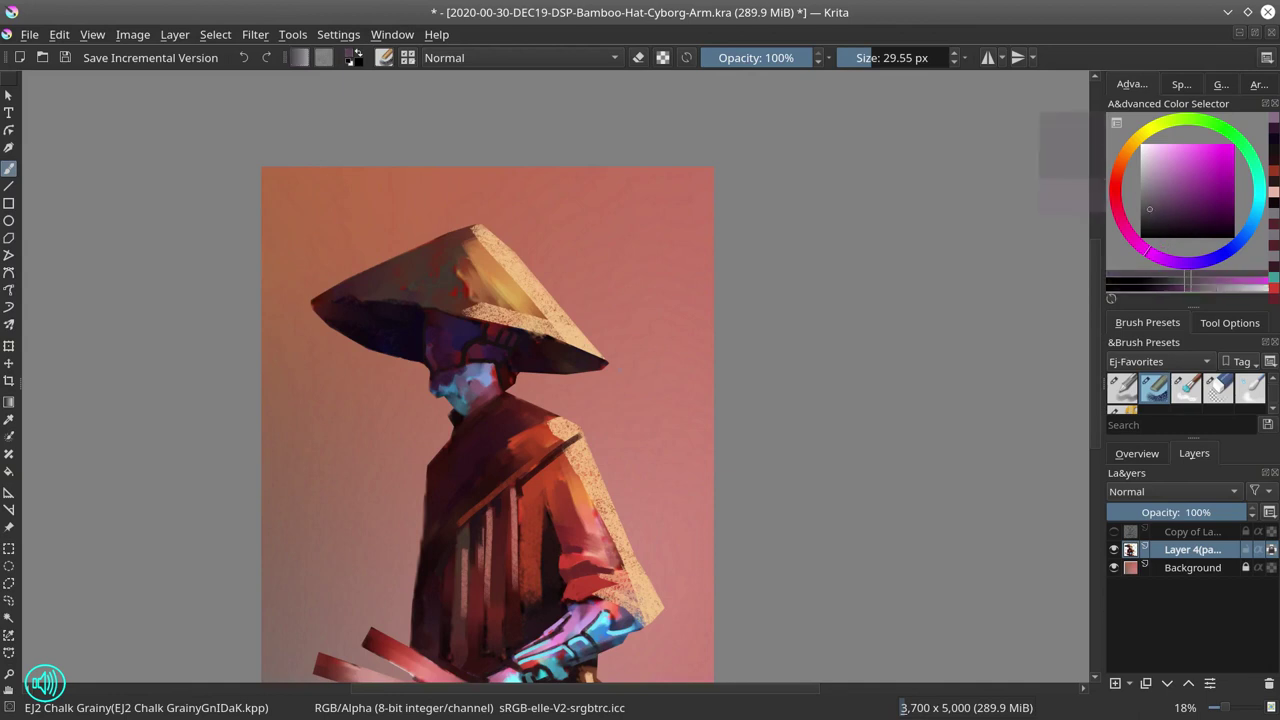
left_click_drag(434, 376, 456, 372, "shift")
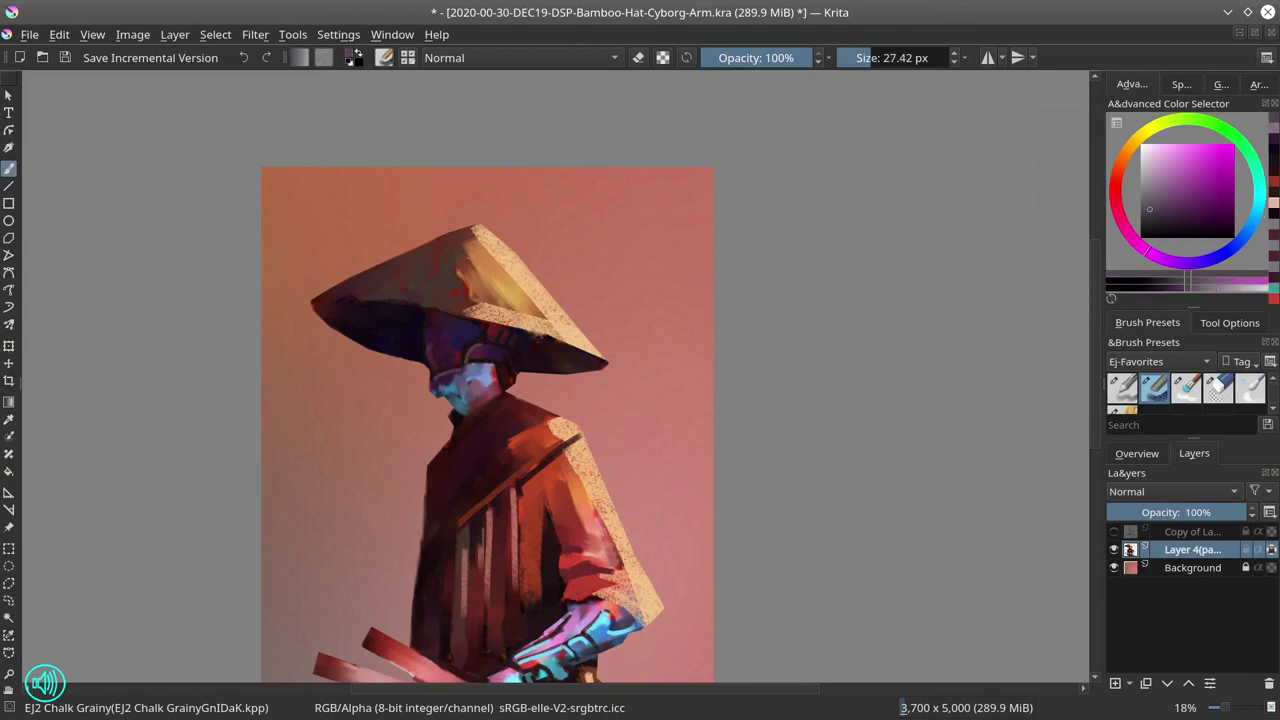
Step: Highlight the rear edge of the mask with a light greyish blue at about 27 px
left_click(474, 372, "ctrl")
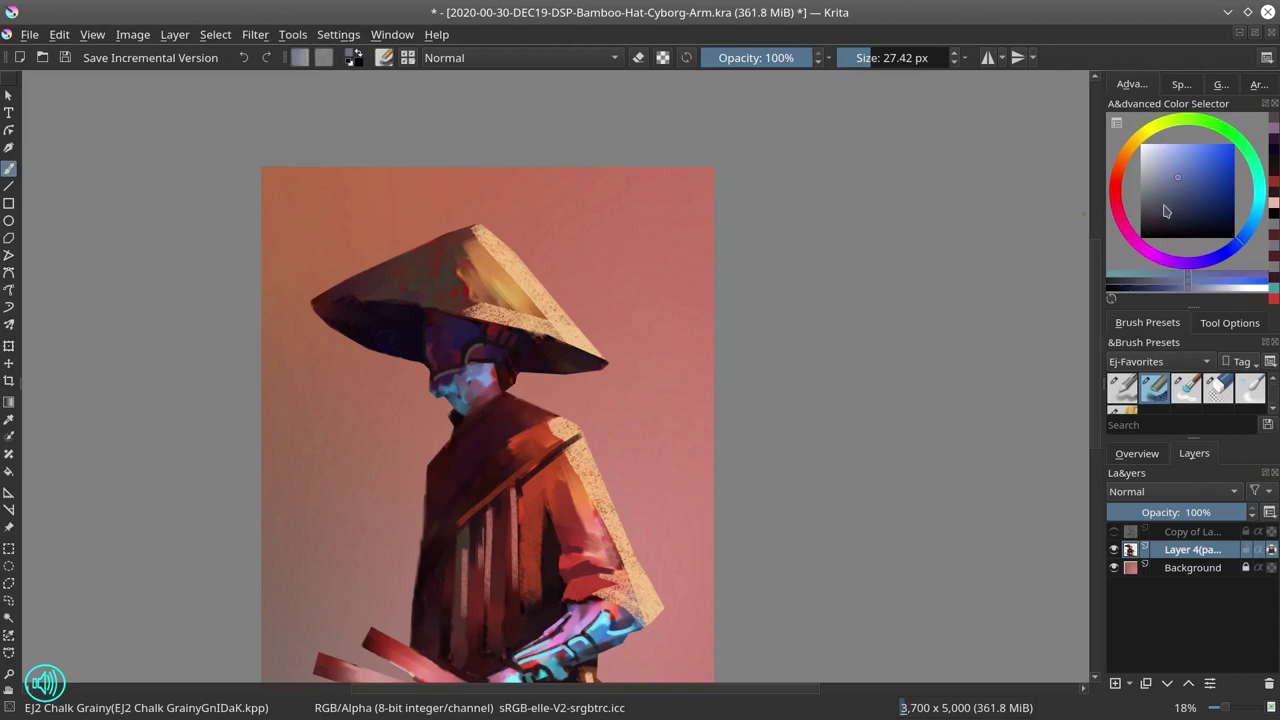
left_click(1162, 169)
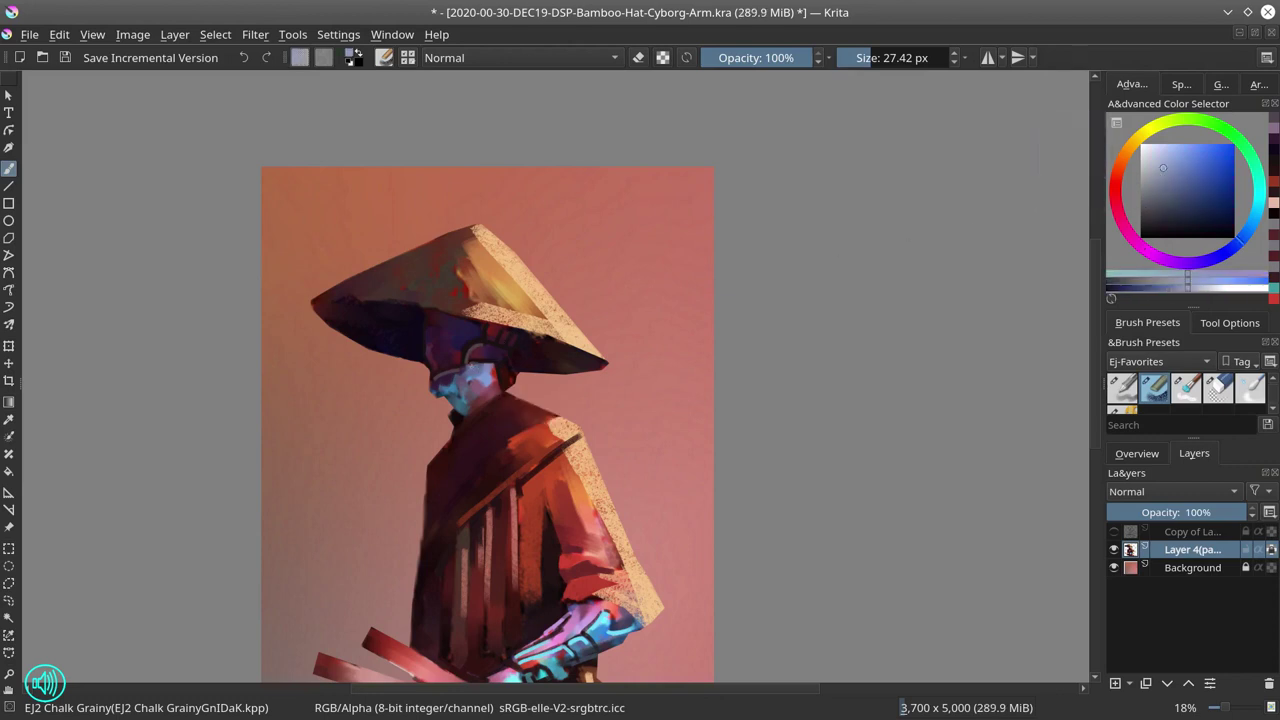
left_click_drag(495, 370, 497, 386)
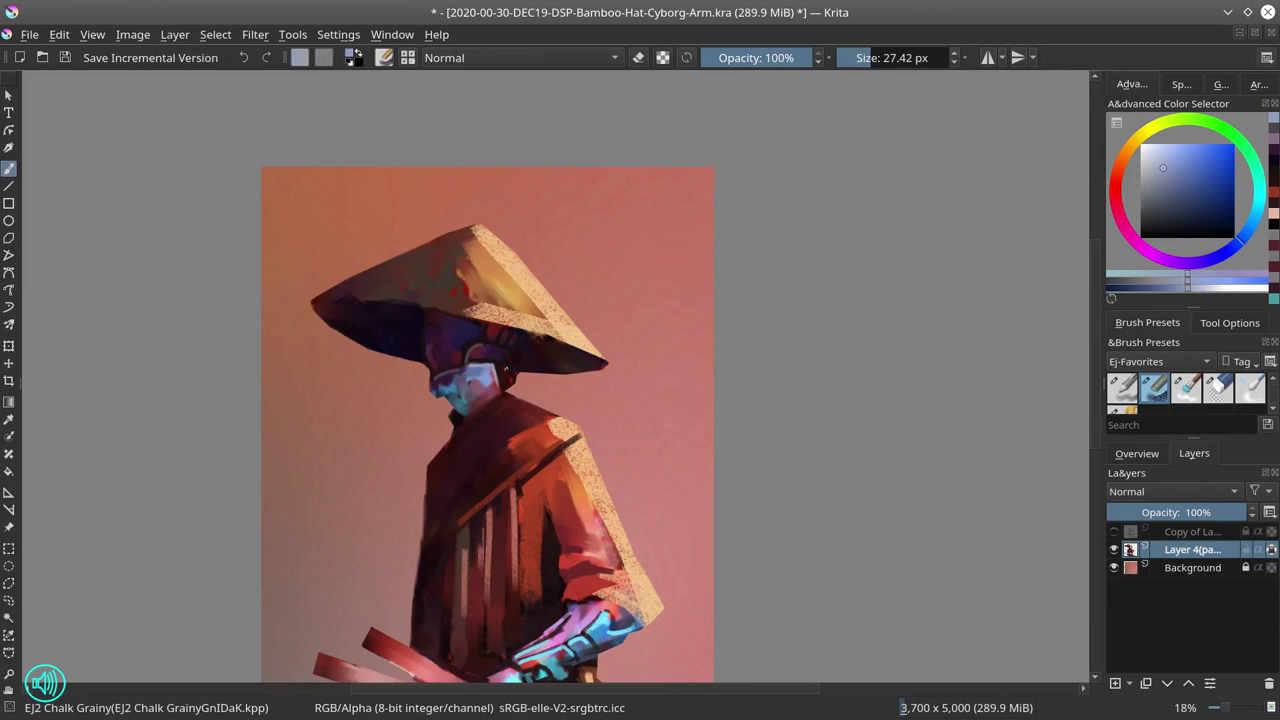
Step: Add small greyish-purple mechanical detail strokes on the side of the head beneath the hat
left_click(483, 349, "ctrl")
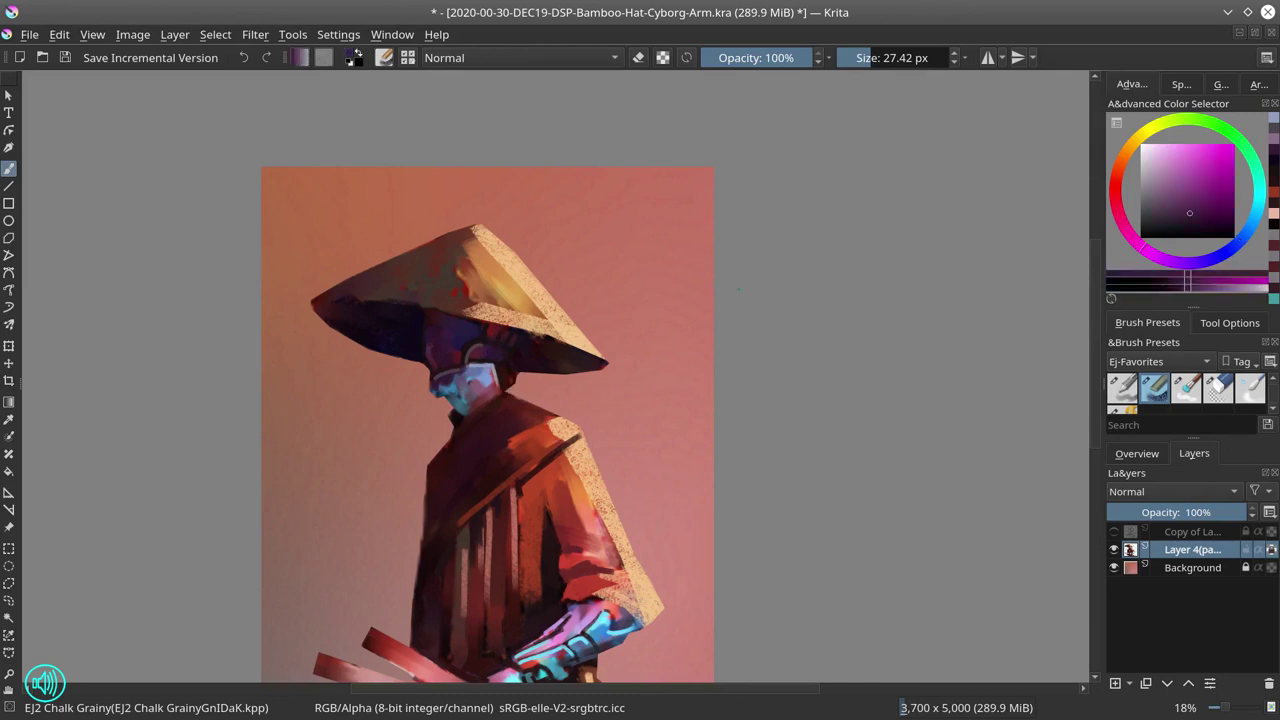
left_click(1165, 202)
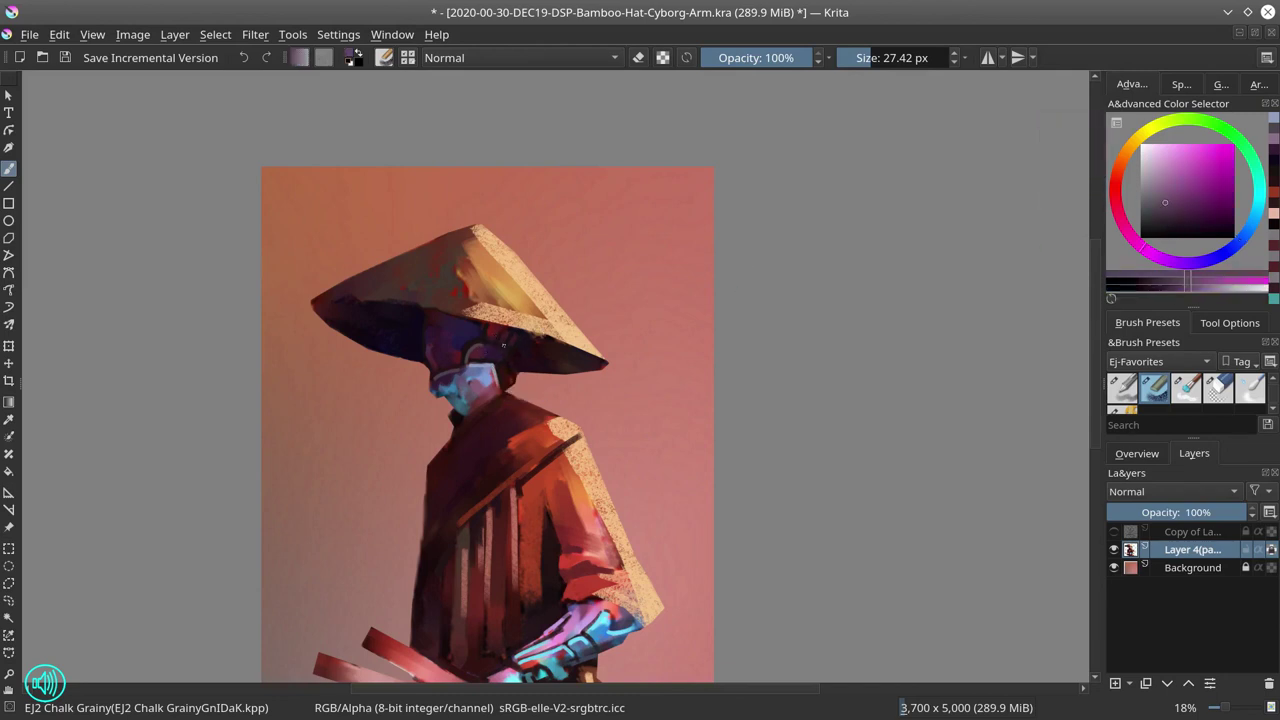
left_click_drag(487, 346, 512, 344)
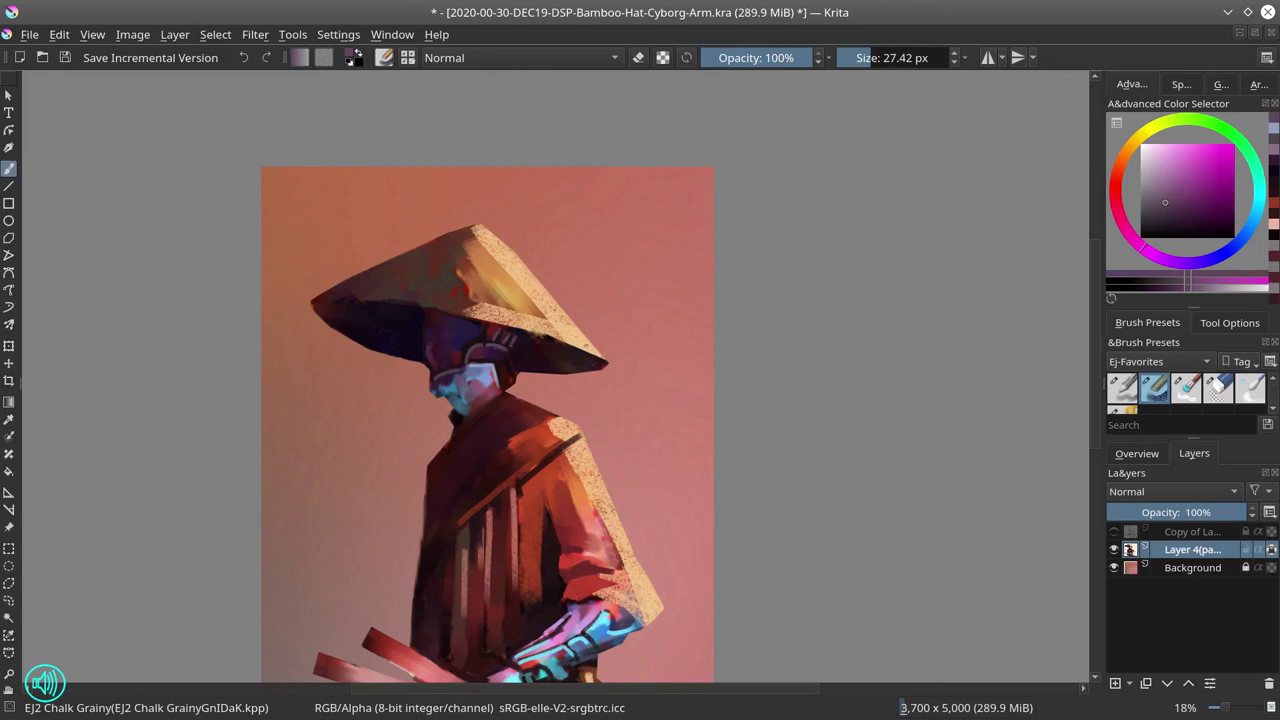
Step: Shade the face and the lower part of the mask with sampled dark purple at about 35 px
left_click(447, 344, "ctrl")
left_click_drag(449, 339, 454, 339, "shift")
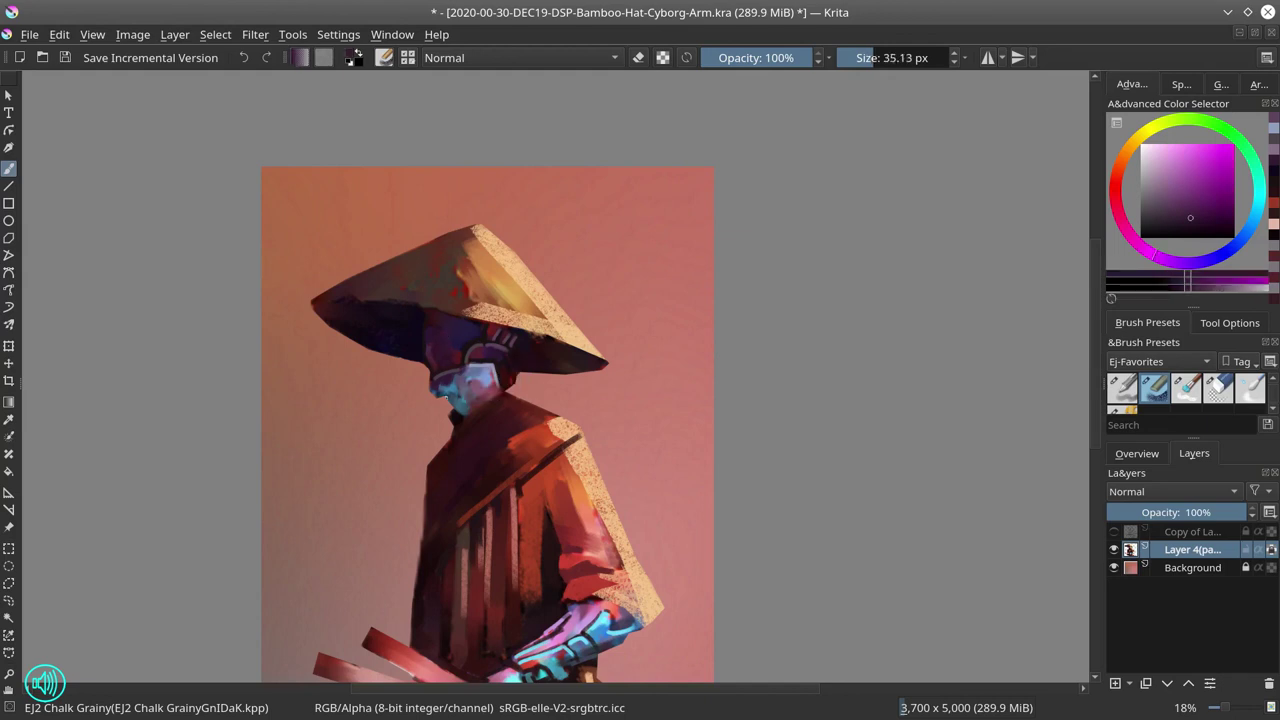
left_click_drag(447, 396, 473, 386)
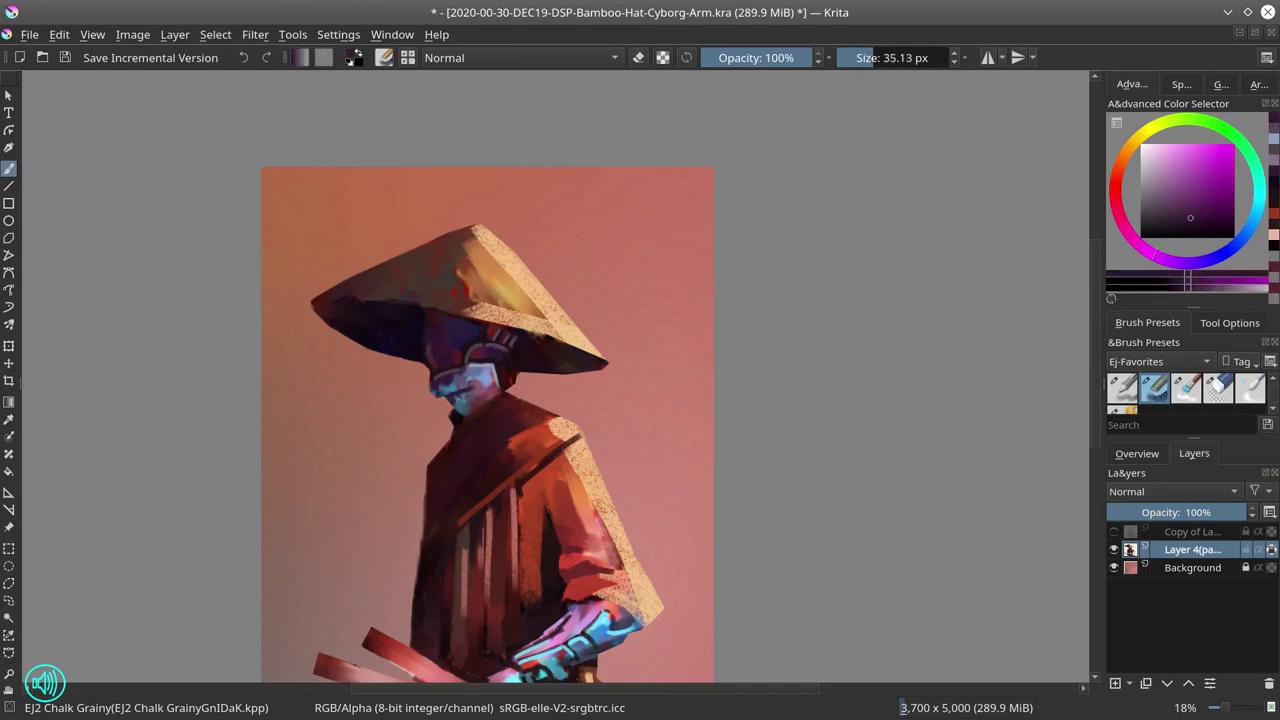
Step: Extend the collar below the chin into a pointed shape with sampled near-black violet at about 40 px
key("bracketright")
left_click(452, 414, "ctrl")
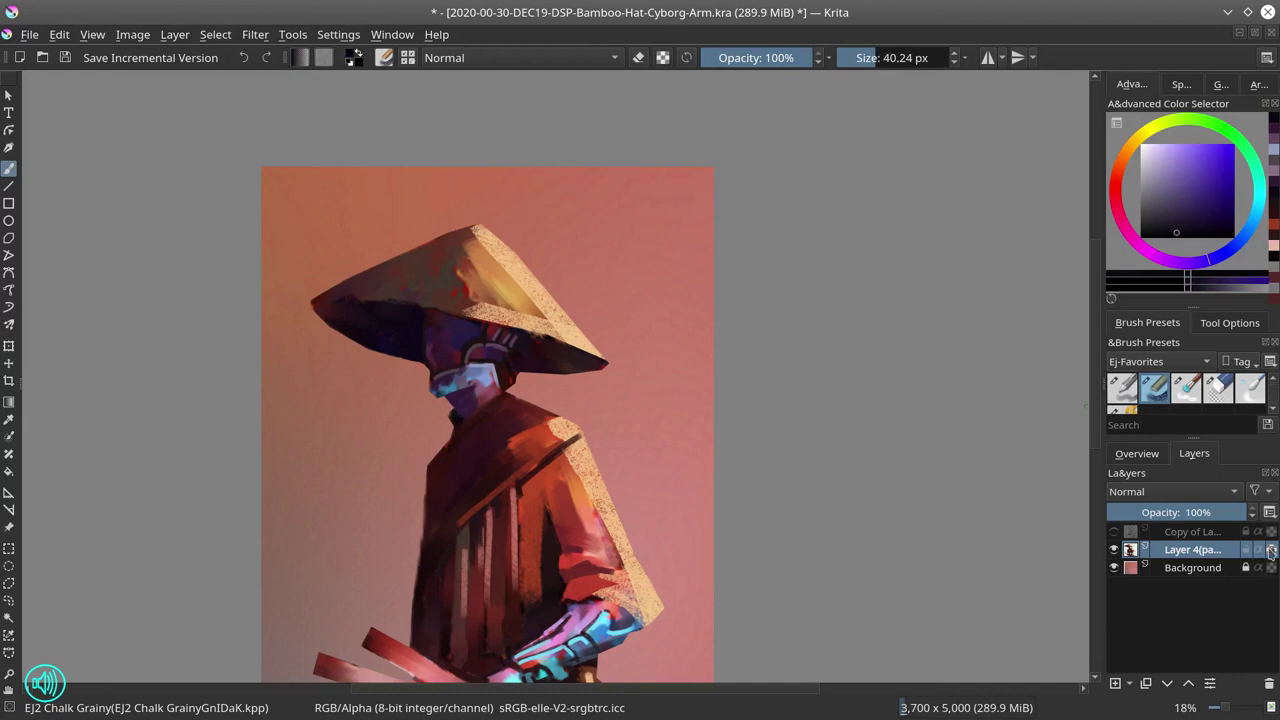
left_click(453, 418, "ctrl")
left_click(456, 416, "ctrl")
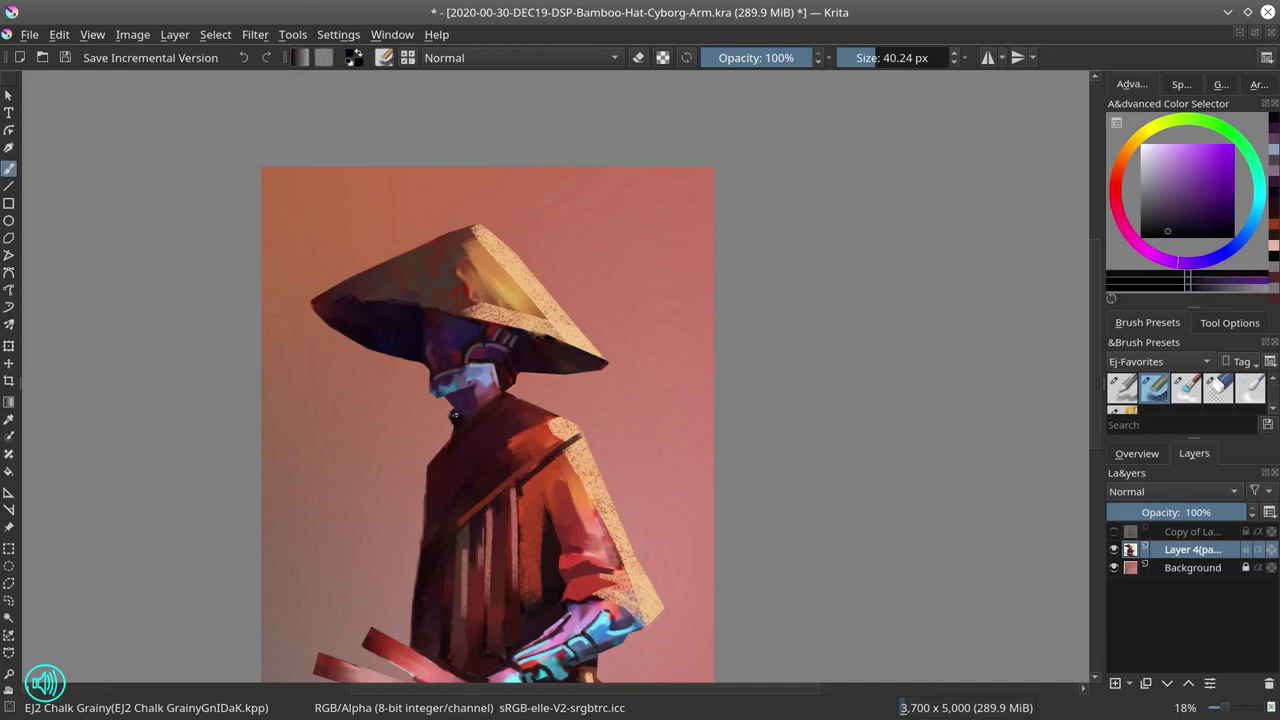
left_click_drag(453, 411, 447, 416)
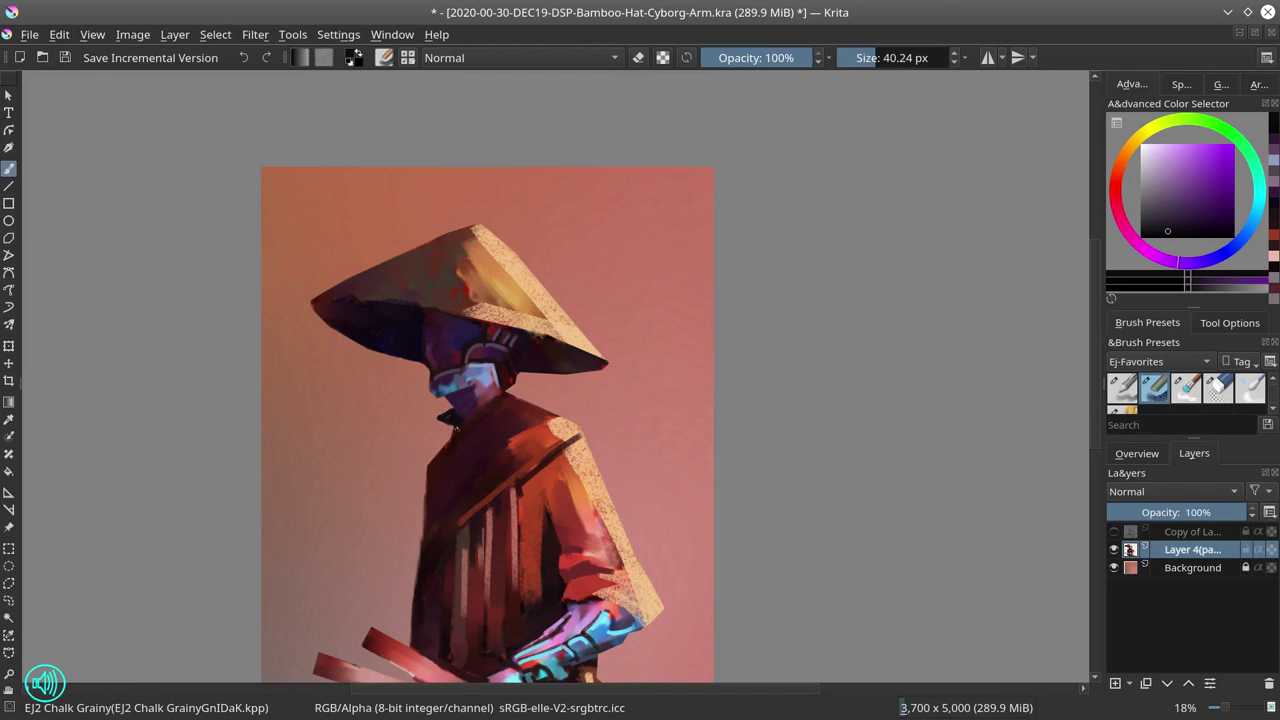
left_click(447, 440)
Step: Brighten the cloth on the shoulder and below the neck with sampled red-orange, enlarging the brush to about 61 px
left_click(486, 401, "ctrl")
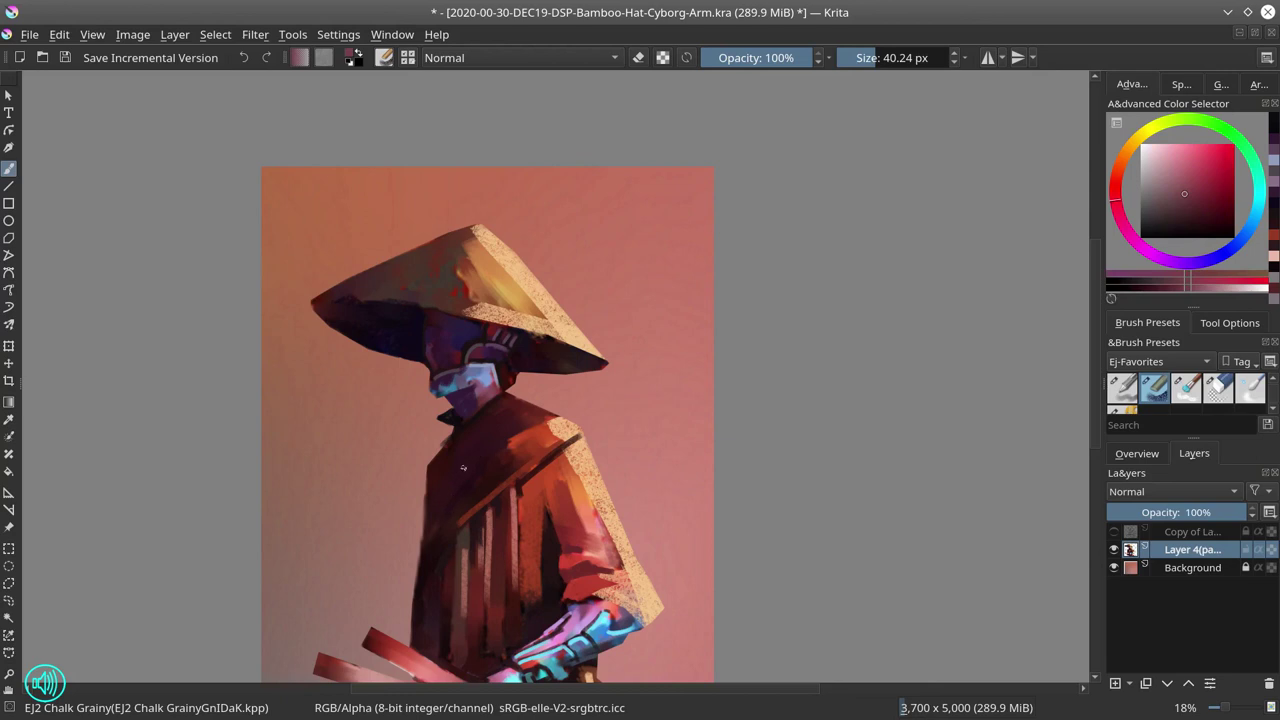
left_click(547, 429, "ctrl")
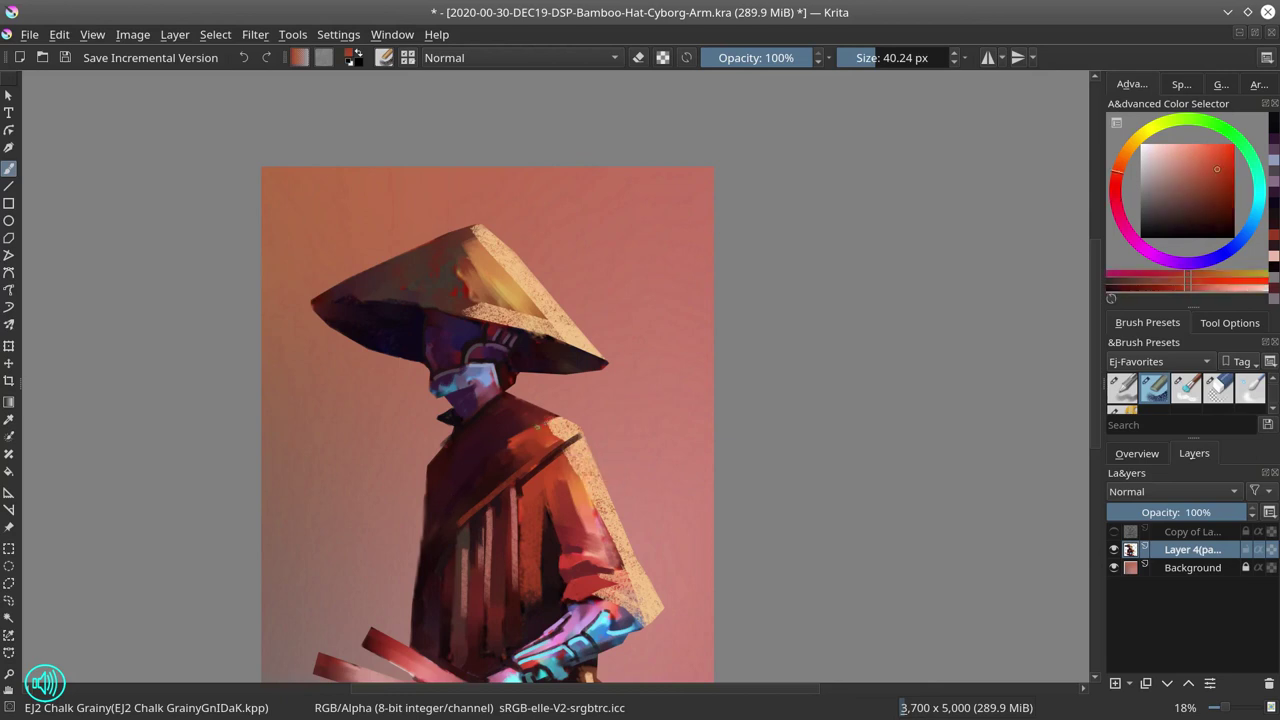
left_click_drag(536, 429, 543, 429)
key("bracketright")
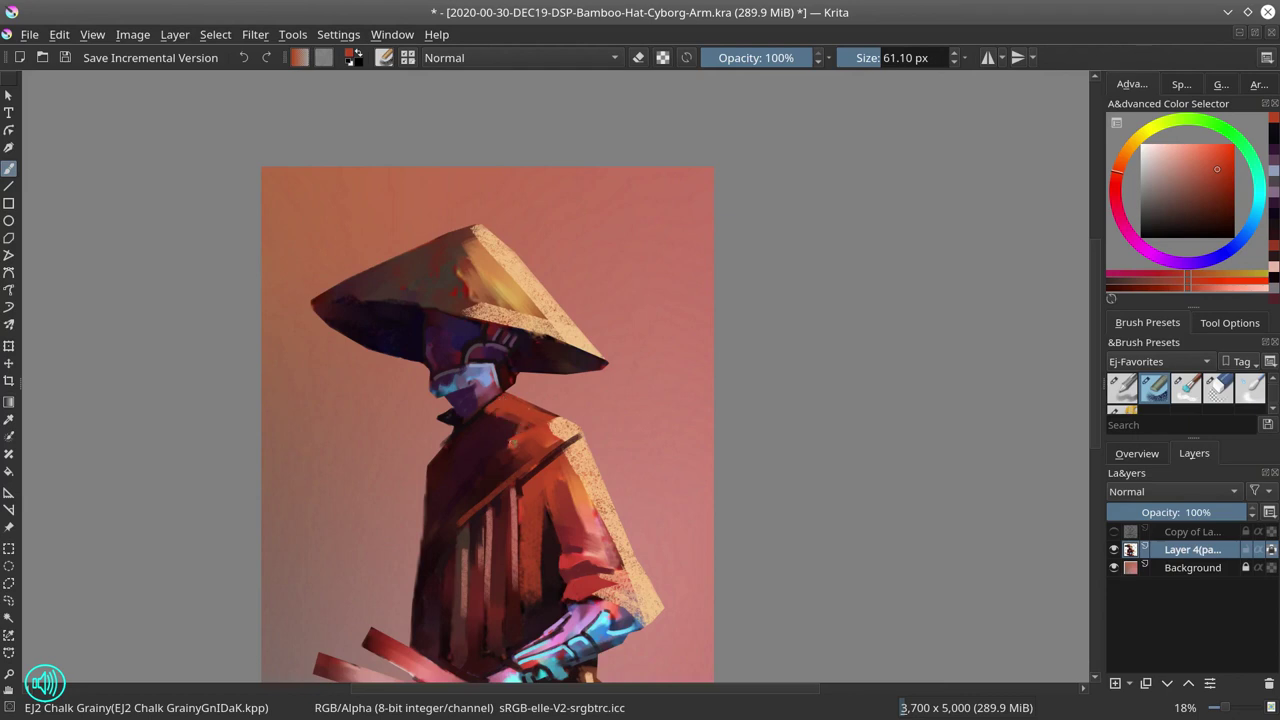
Step: Paint a rim light along the top of the shoulder with sampled orange and pale orange at about 80 px
left_click(574, 428, "ctrl")
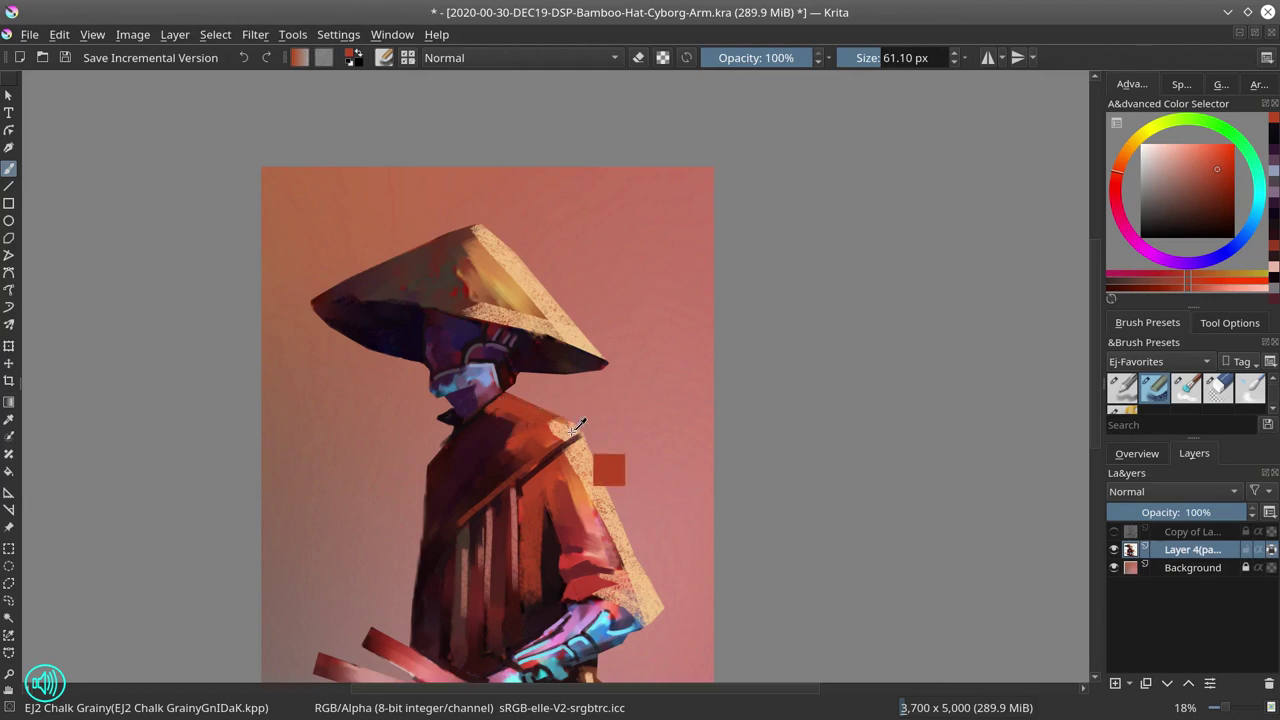
mouse_move(565, 427)
left_mouse_down()
mouse_move(580, 427)
mouse_move(540, 411)
left_mouse_up()
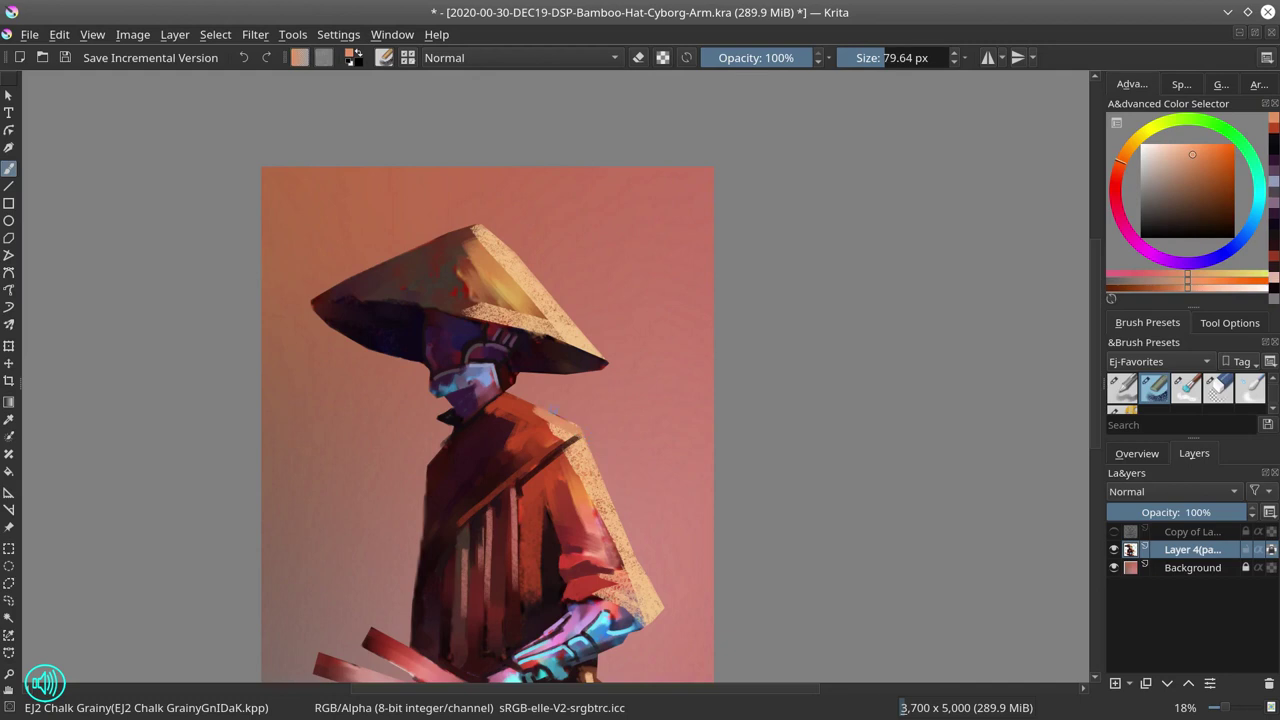
left_click(585, 334, "ctrl")
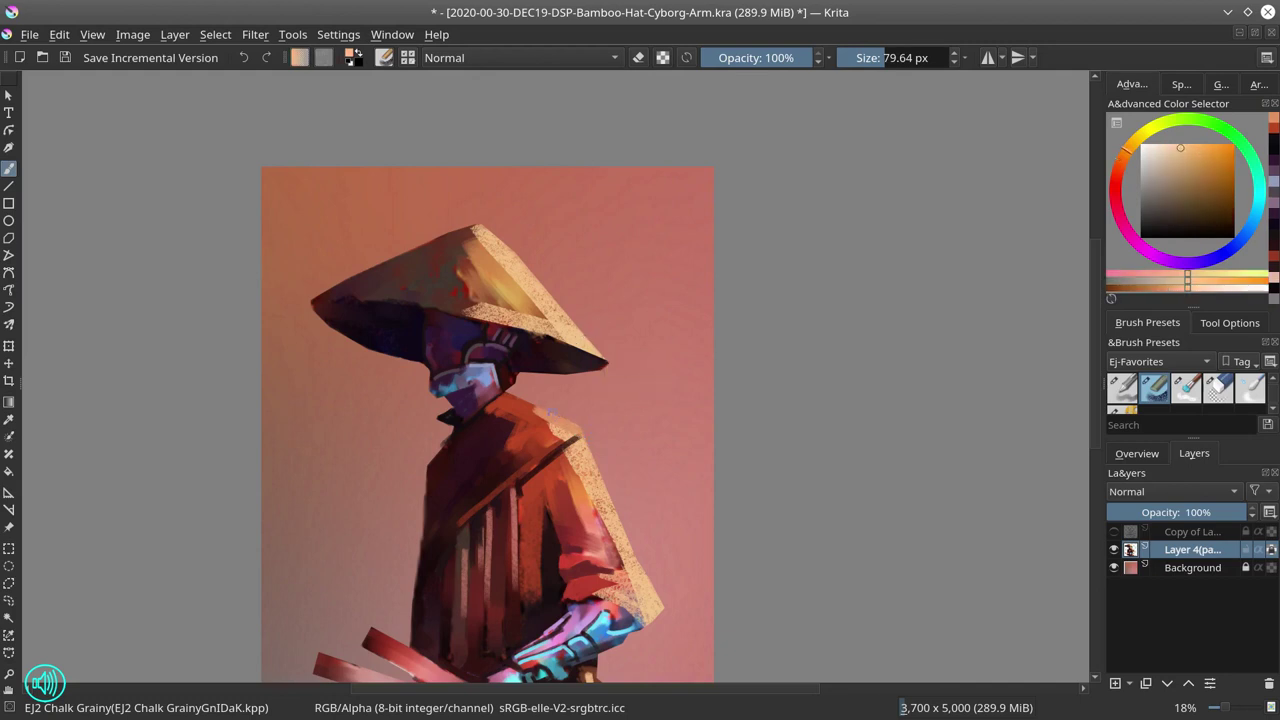
left_click_drag(550, 412, 582, 437)
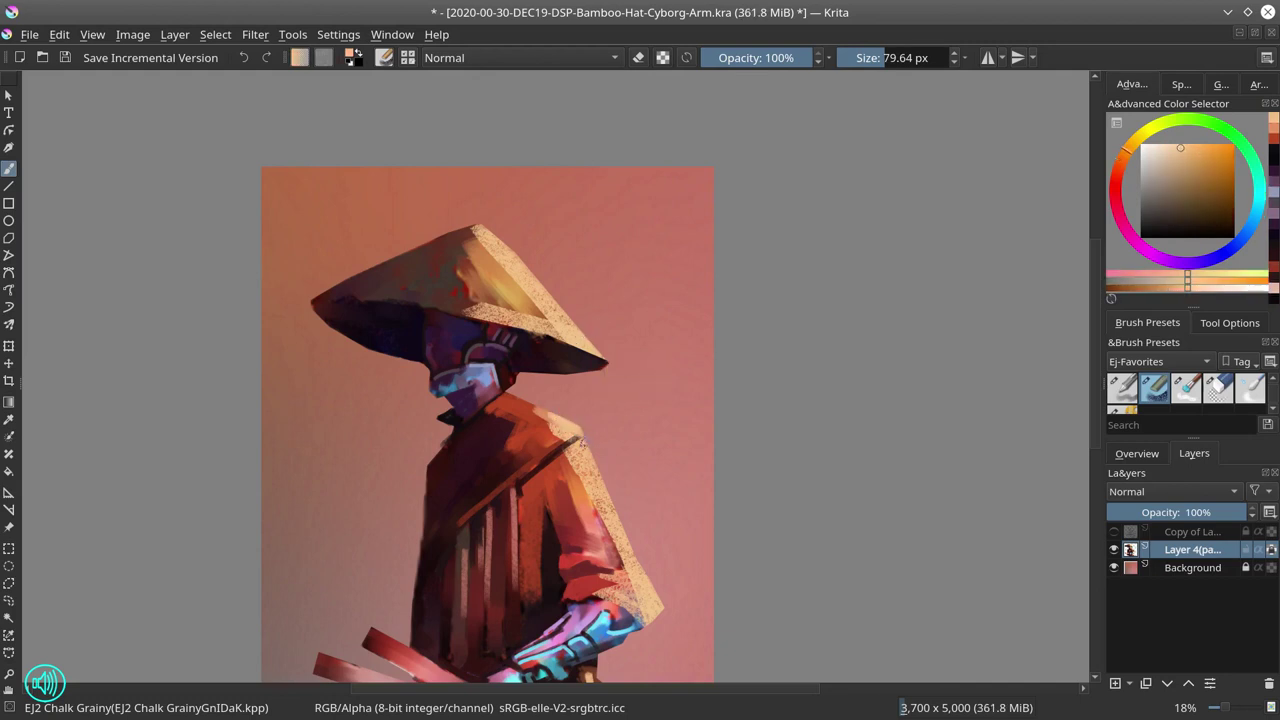
Step: Extend the dark seam across the shoulder's outer edge with sampled dark reddish brown, reducing the brush to about 59 px
left_click(569, 359, "ctrl")
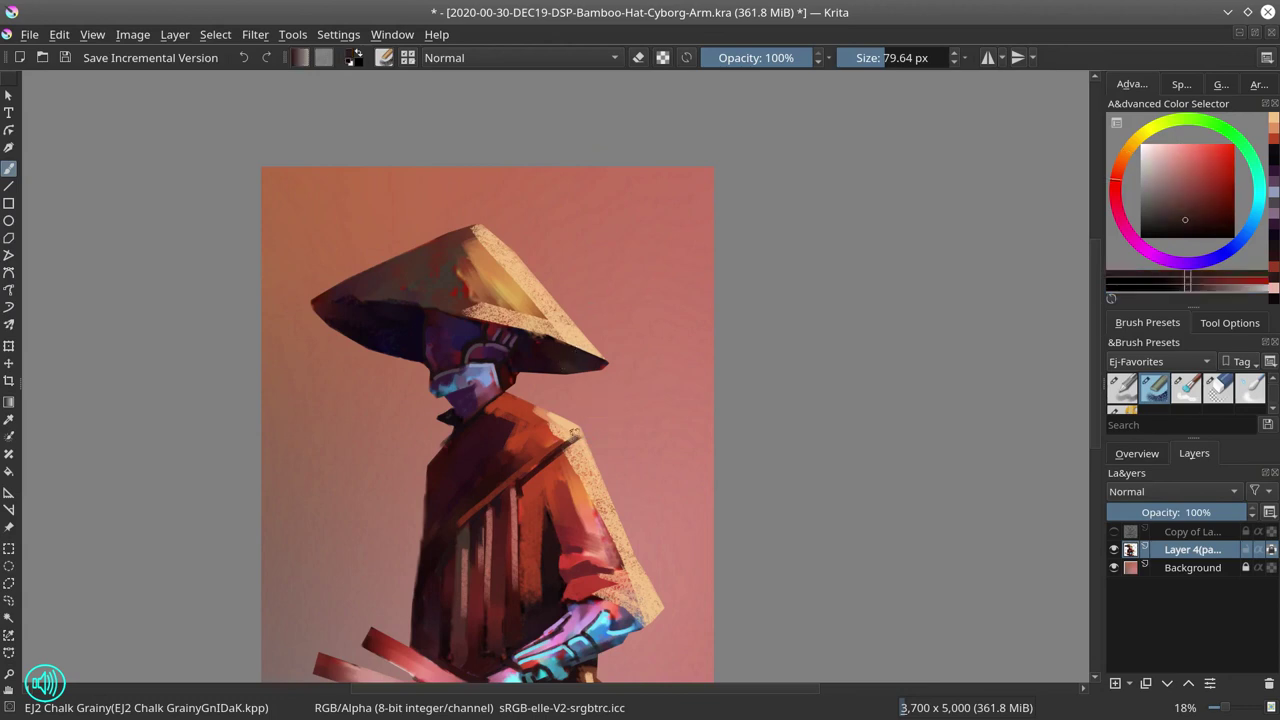
key("bracketleft")
key("bracketleft")
key("bracketleft")
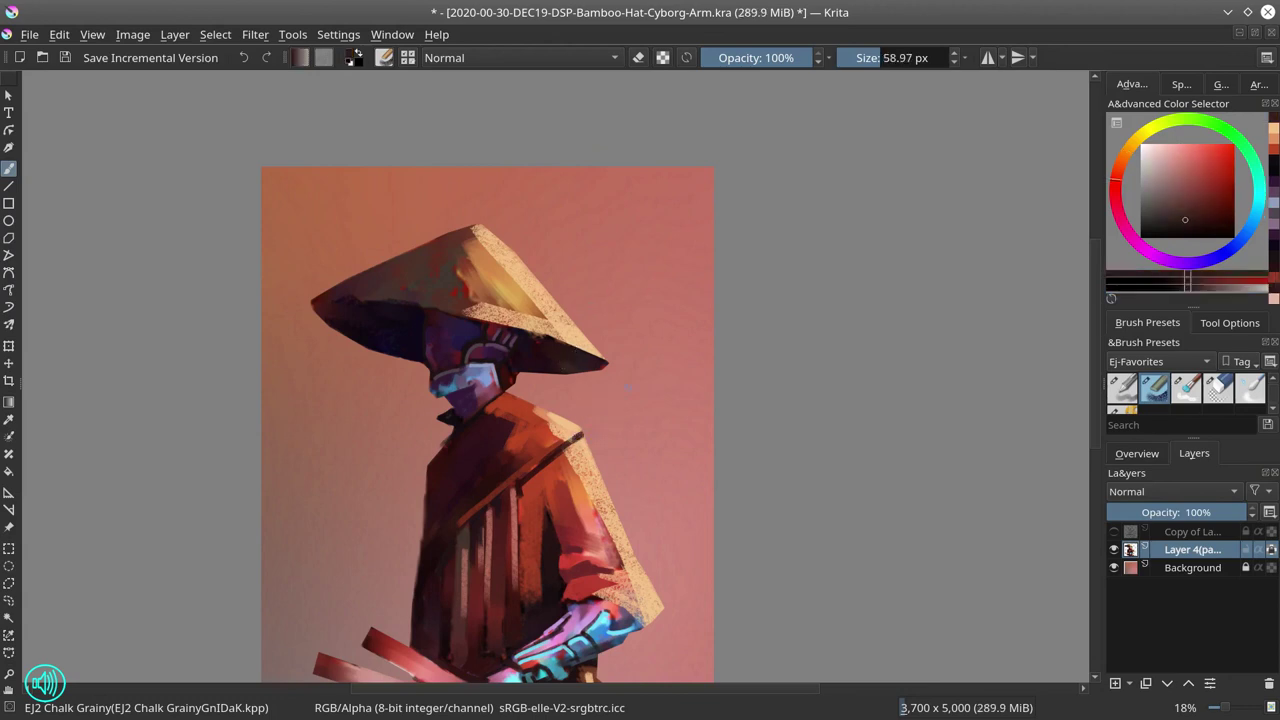
Step: Touch up the hat's underside and shaded top with sampled dark reds at about 60 px
scroll(674, 329, "down", 3)
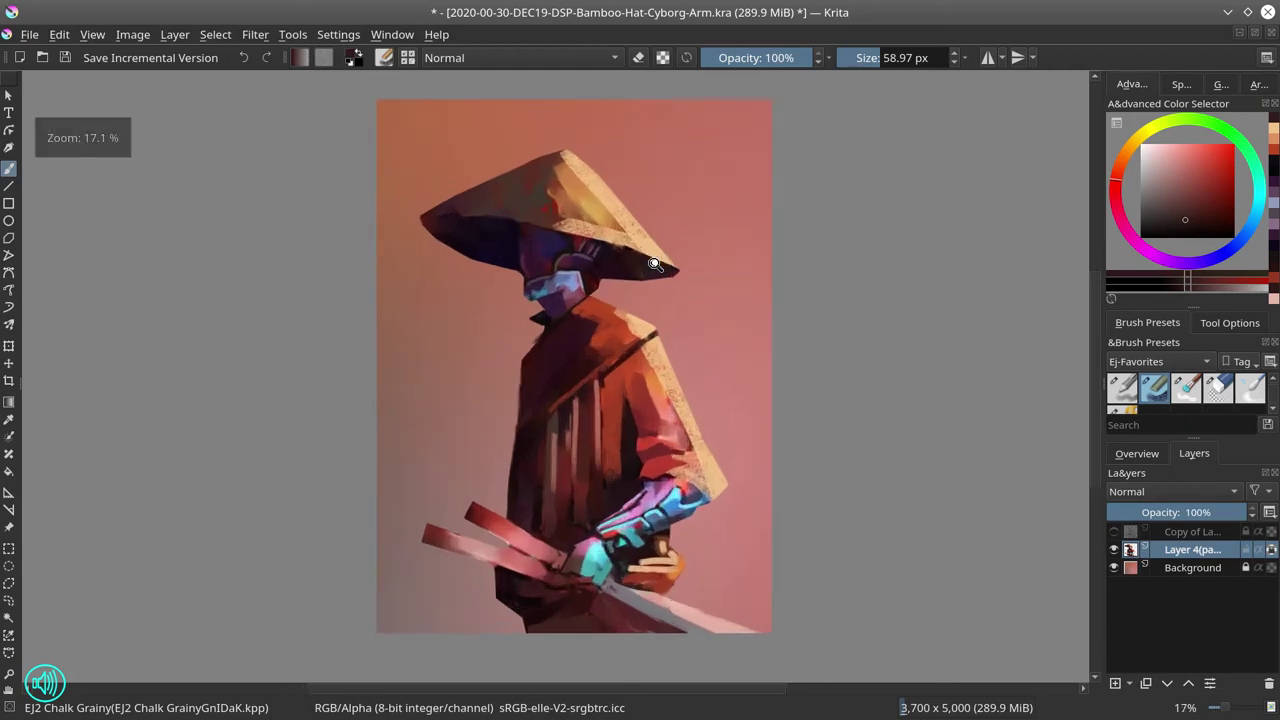
scroll(605, 309, "up", 3)
left_click(625, 236, "ctrl")
left_click(627, 245, "shift")
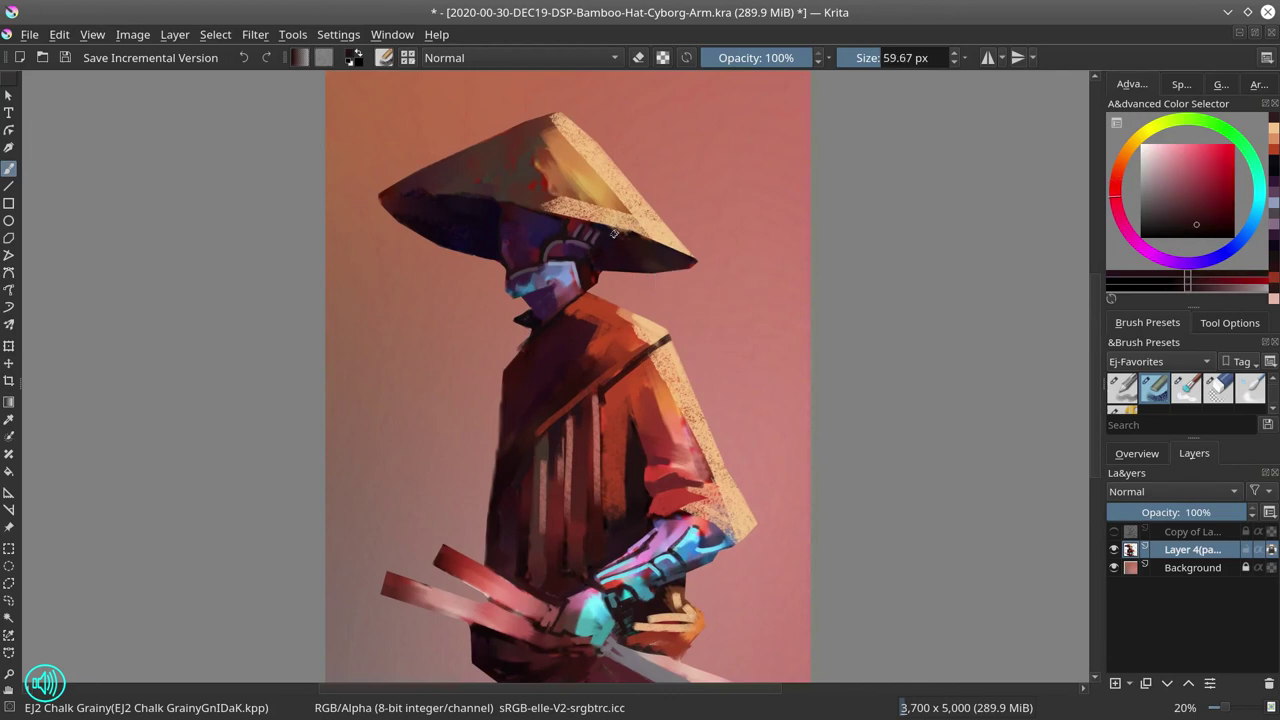
left_click_drag(614, 234, 625, 236)
left_click(443, 181, "ctrl")
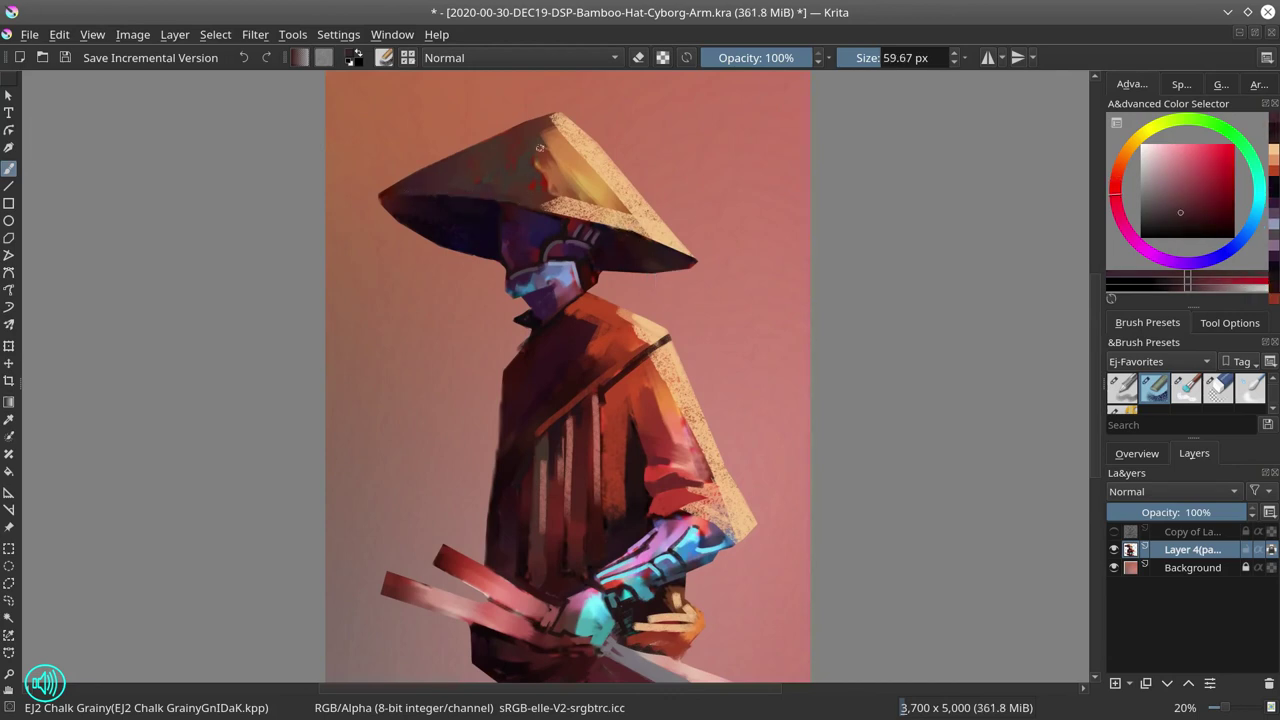
Step: Darken and straighten the cloak's front edge above the swords with sampled dark red and near-black at about 59 px
left_click_drag(714, 331, 740, 303)
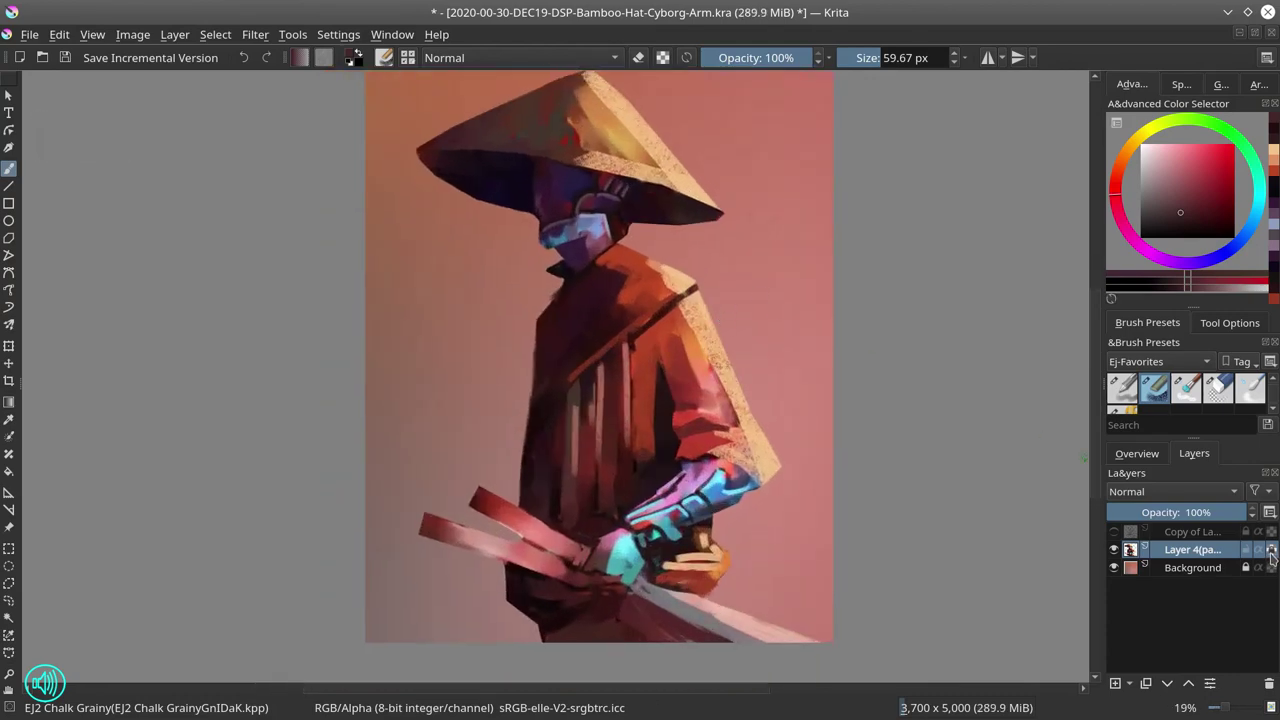
left_click(578, 367, "ctrl")
left_click_drag(546, 344, 532, 369, "shift")
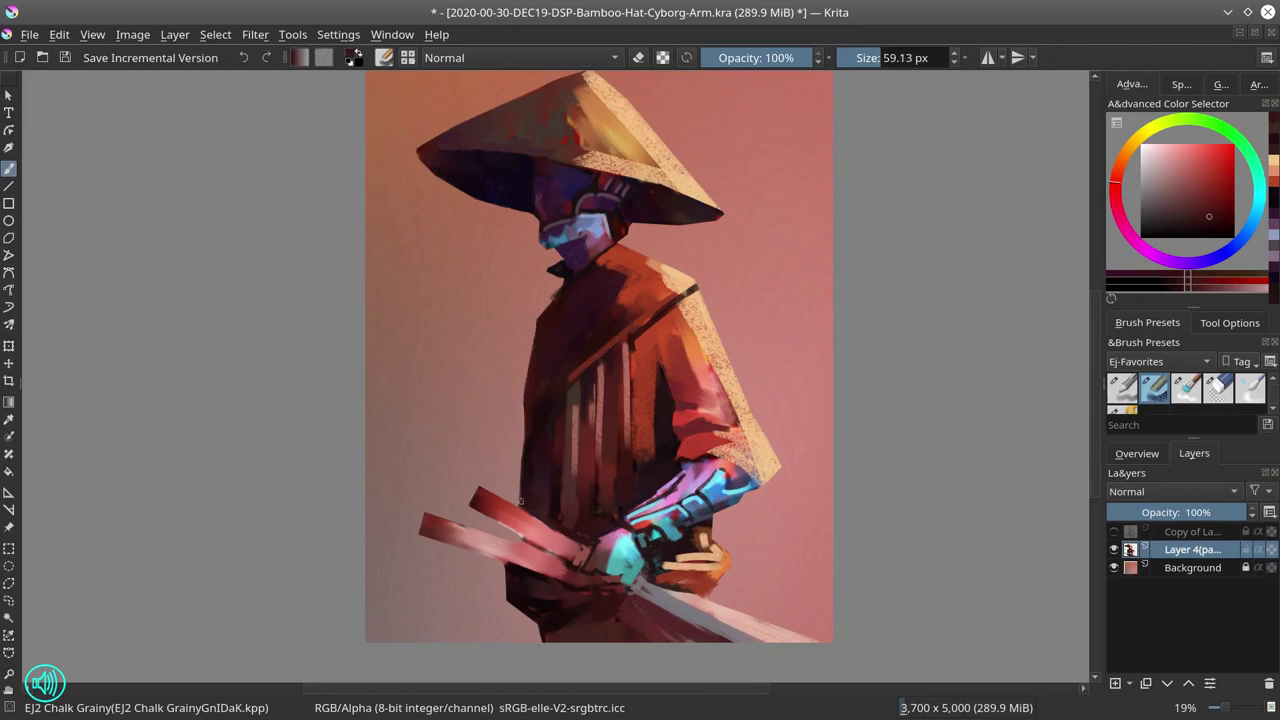
left_click(522, 468, "ctrl")
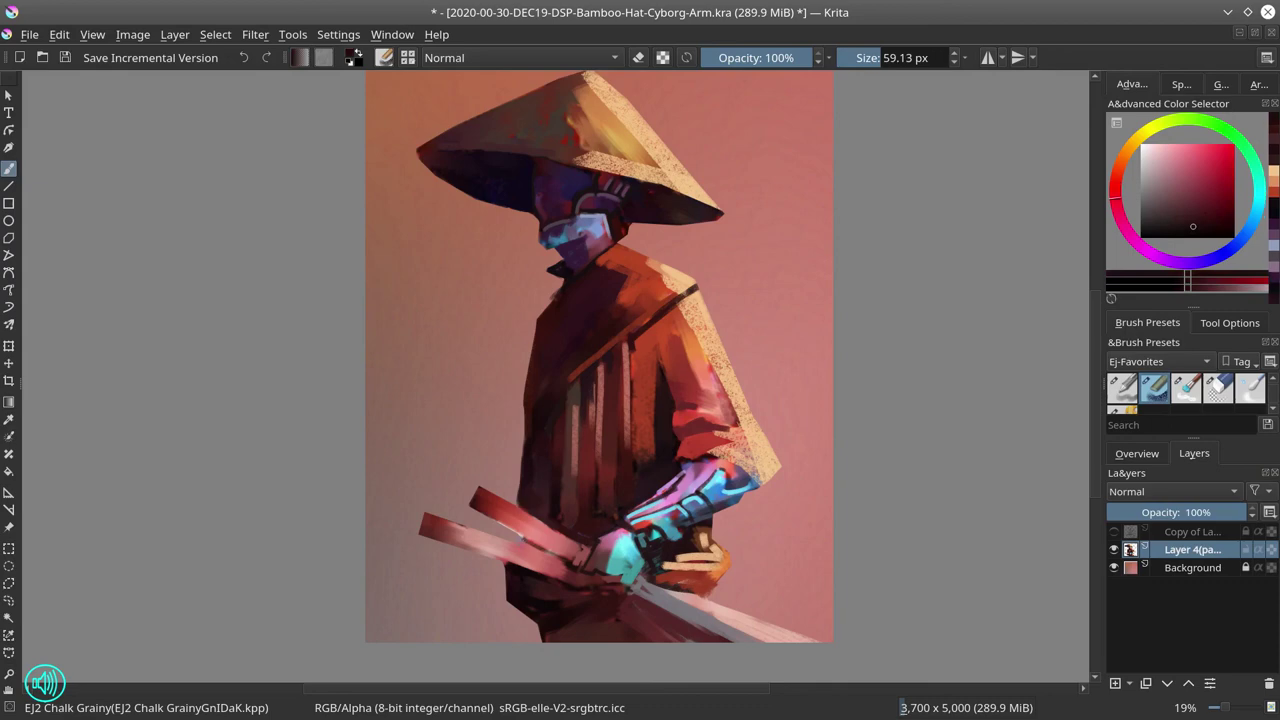
Step: Add a small dark accent between the two sword handles and sample the handle's pink for touching it up
left_click_drag(518, 538, 532, 546)
left_click(535, 555, "ctrl")
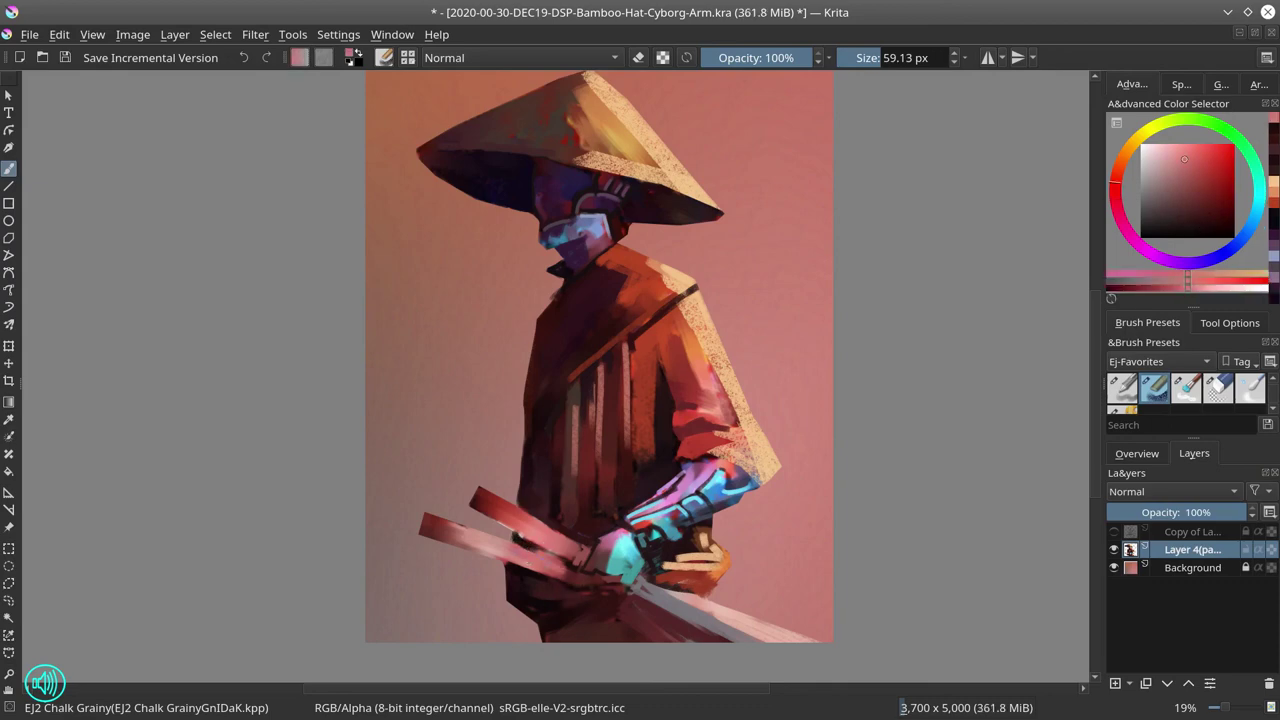
scroll(745, 345, "down", 3)
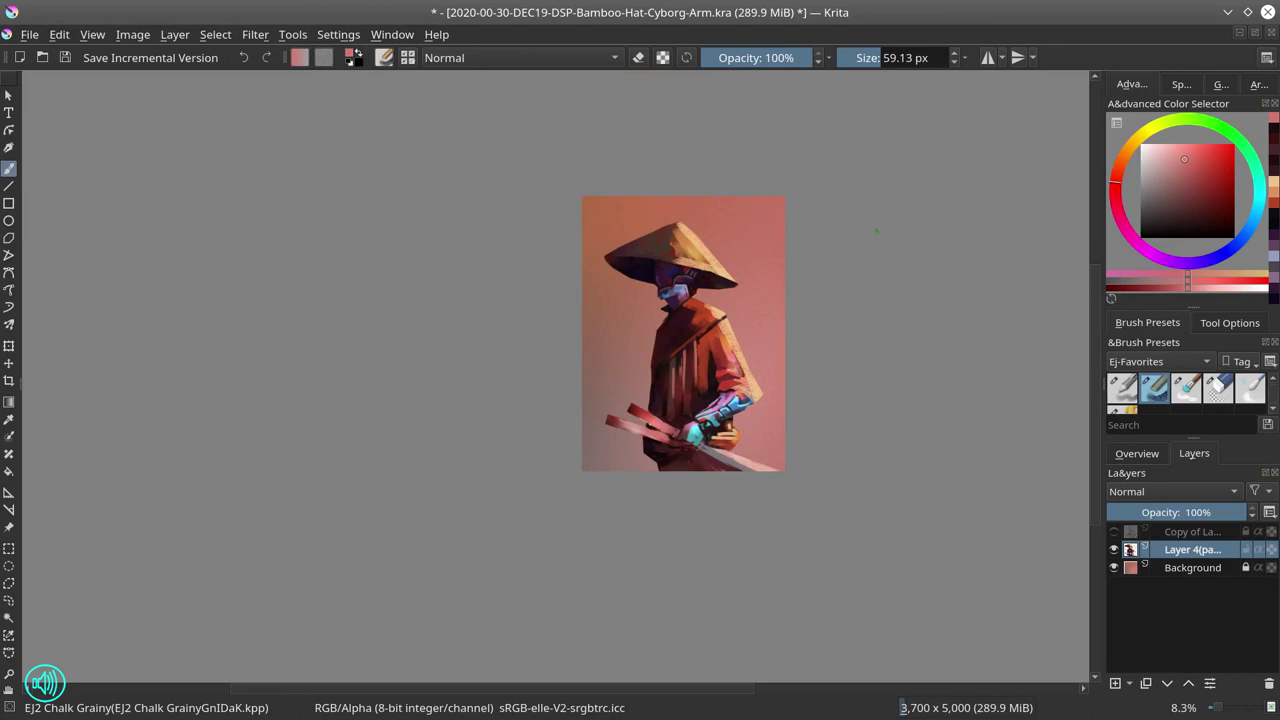
scroll(656, 413, "up", 3)
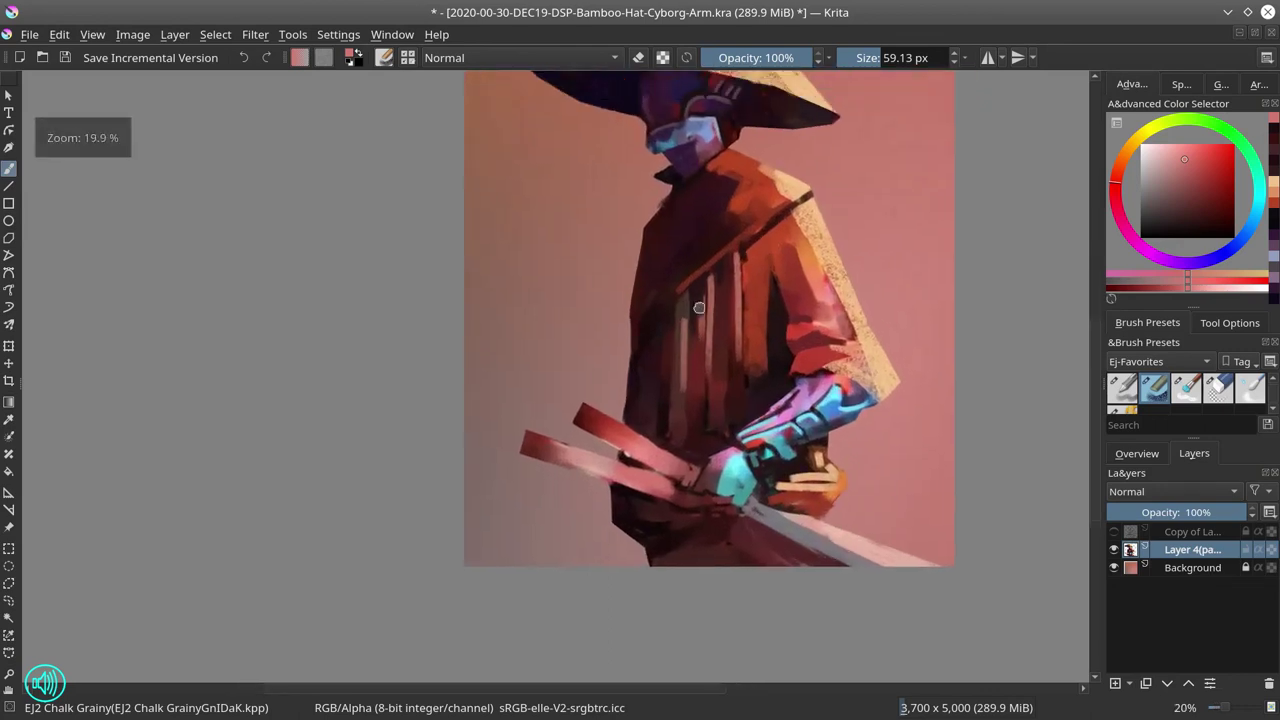
Step: Touch up the sleeve's lower edge above the cyborg forearm with sampled dark violet and red, enlarging the brush to about 65 px
left_click_drag(699, 308, 588, 387)
left_click(636, 192, "ctrl")
left_click_drag(620, 292, 624, 292)
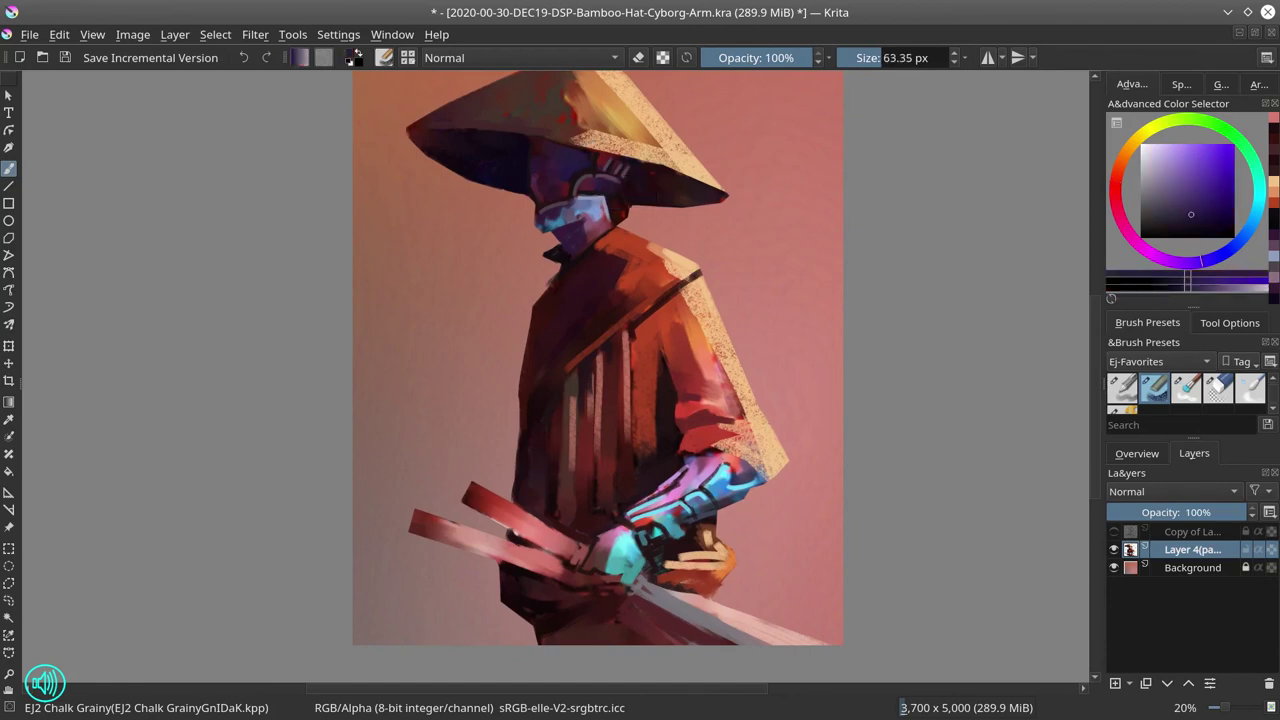
key("bracketright")
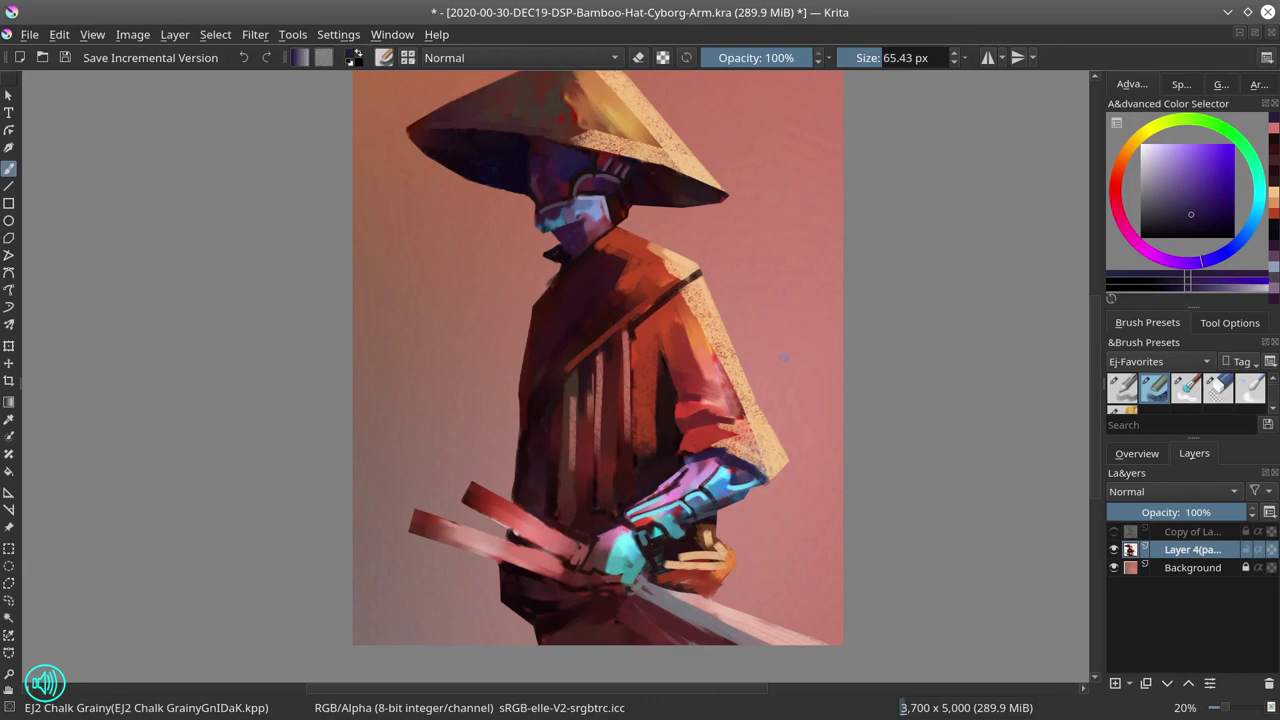
left_click(703, 440, "ctrl")
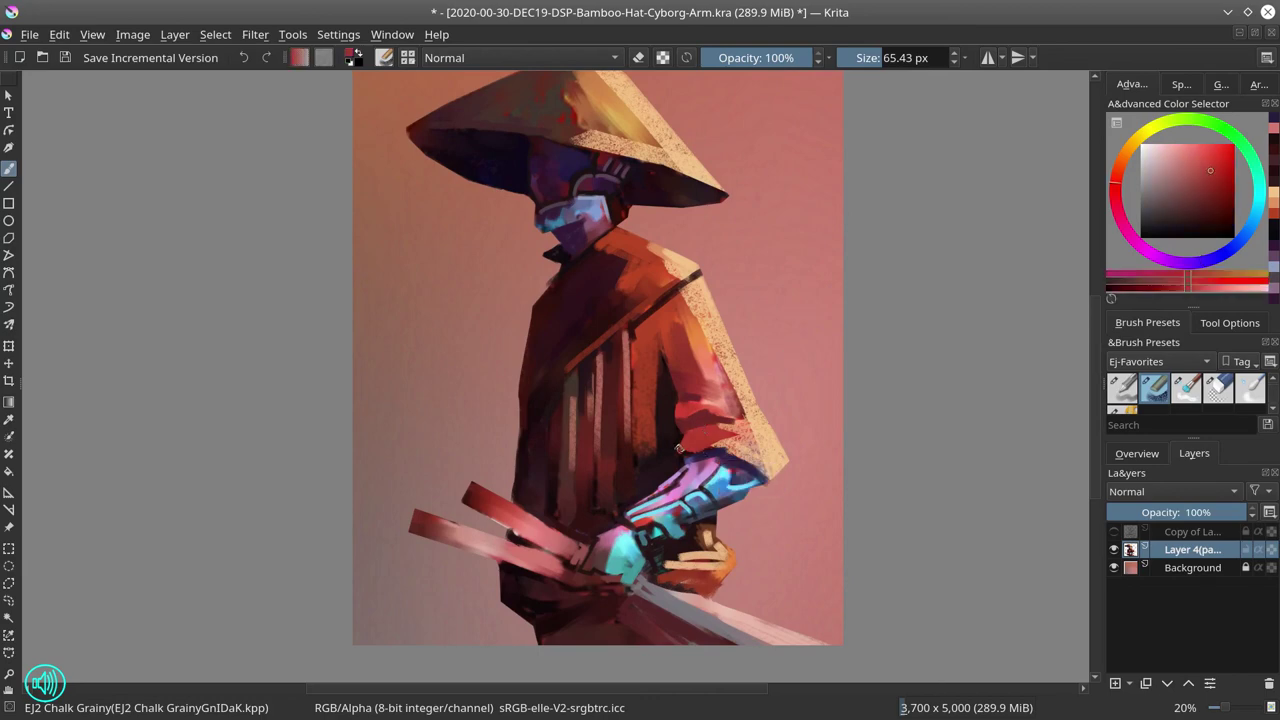
scroll(728, 400, "down", 3)
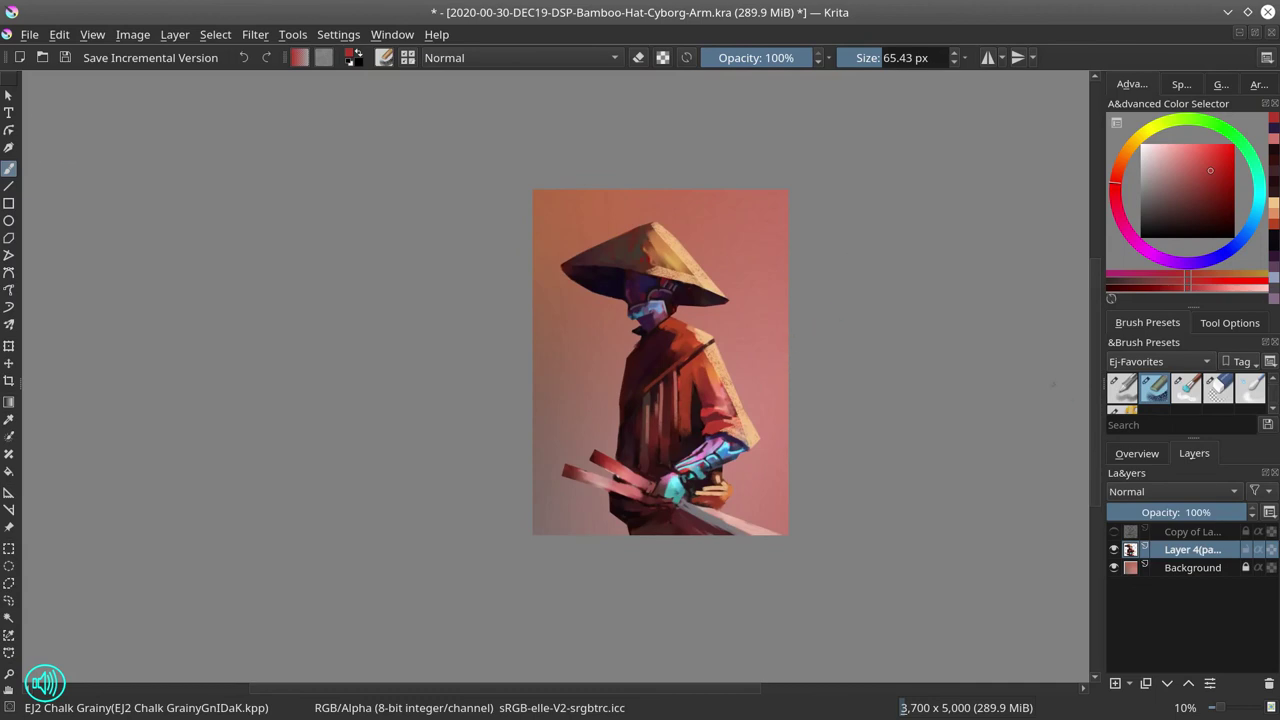
Step: Mirror the canvas view horizontally to check the figure's silhouette
left_click(1134, 455)
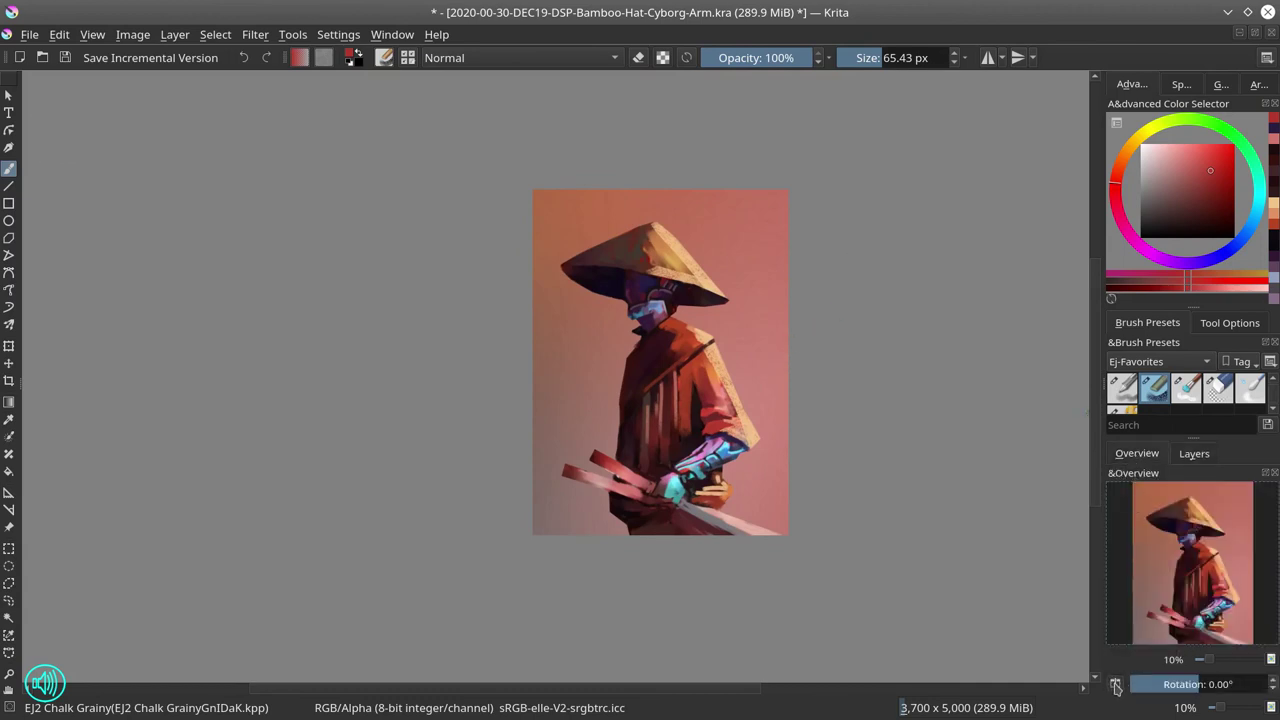
left_click(1116, 686)
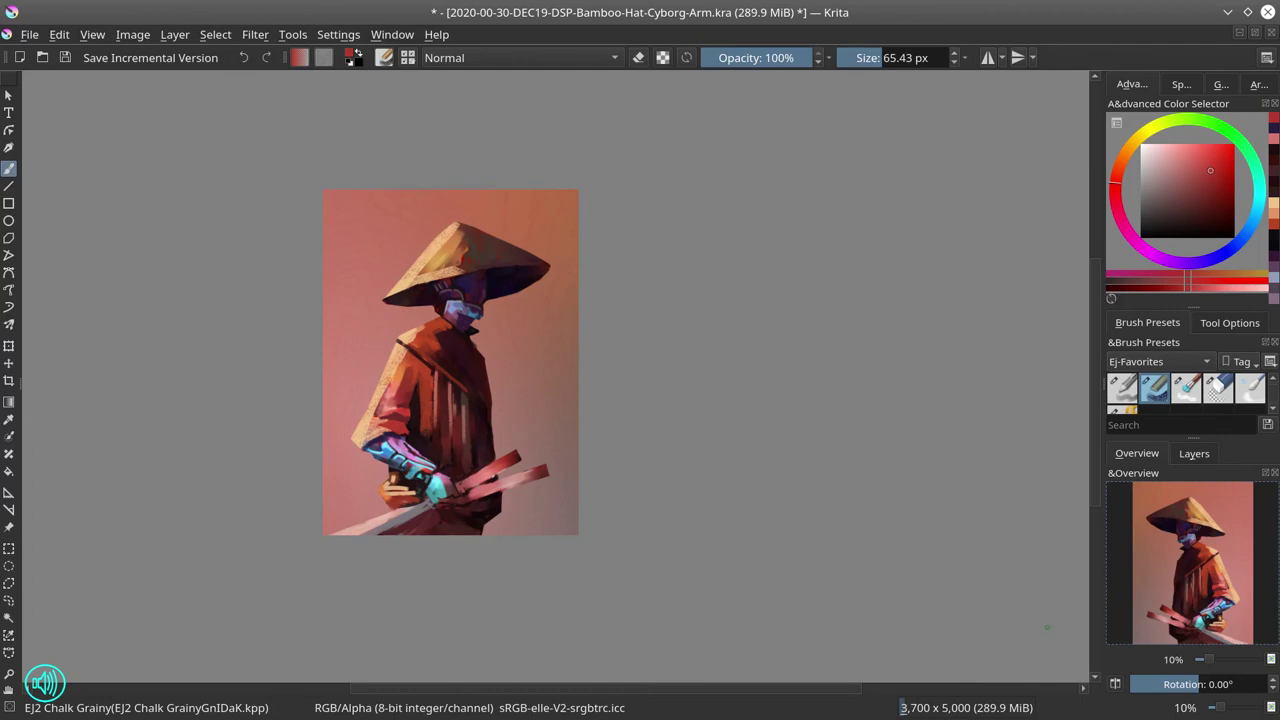
scroll(503, 366, "up", 3)
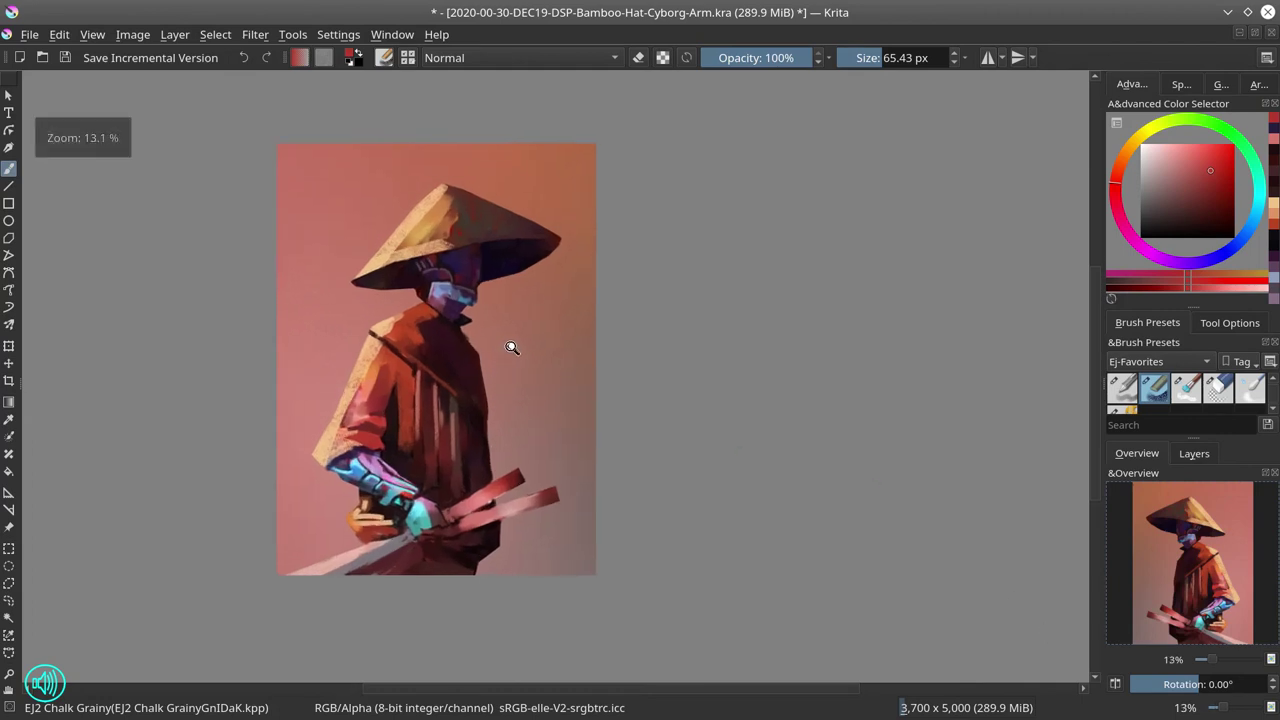
Step: Extend the cloak's front edge from the chest towards the swords with sampled dark red at about 65 px, and save the document
left_click(466, 338, "ctrl")
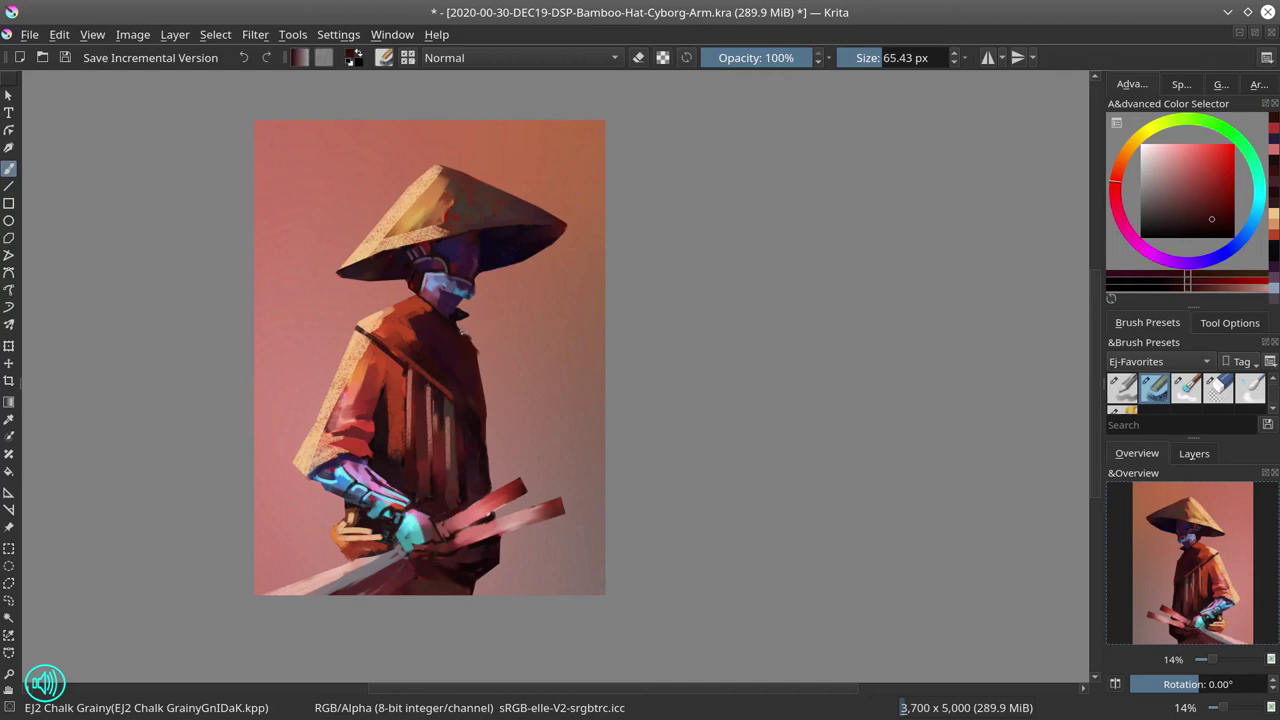
left_click_drag(478, 348, 488, 424)
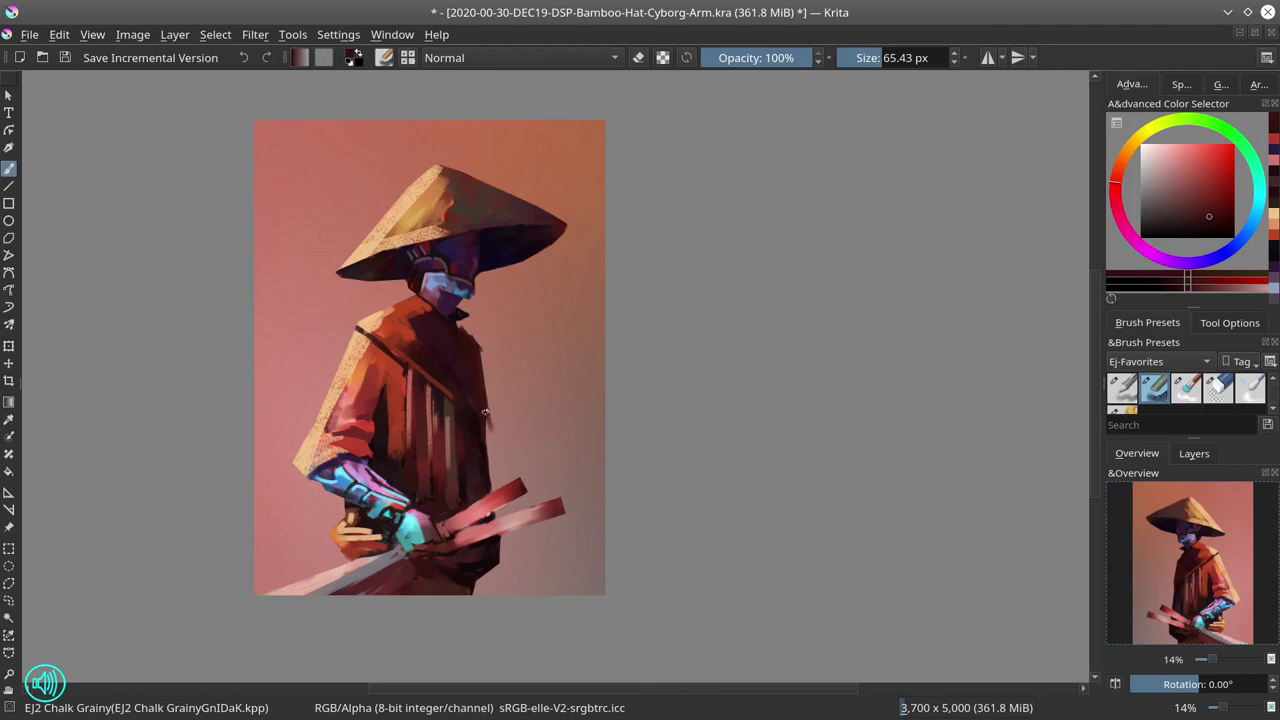
mouse_move(491, 433)
left_mouse_down()
mouse_move(487, 467)
mouse_move(494, 447)
left_mouse_up()
left_click_drag(480, 370, 494, 431)
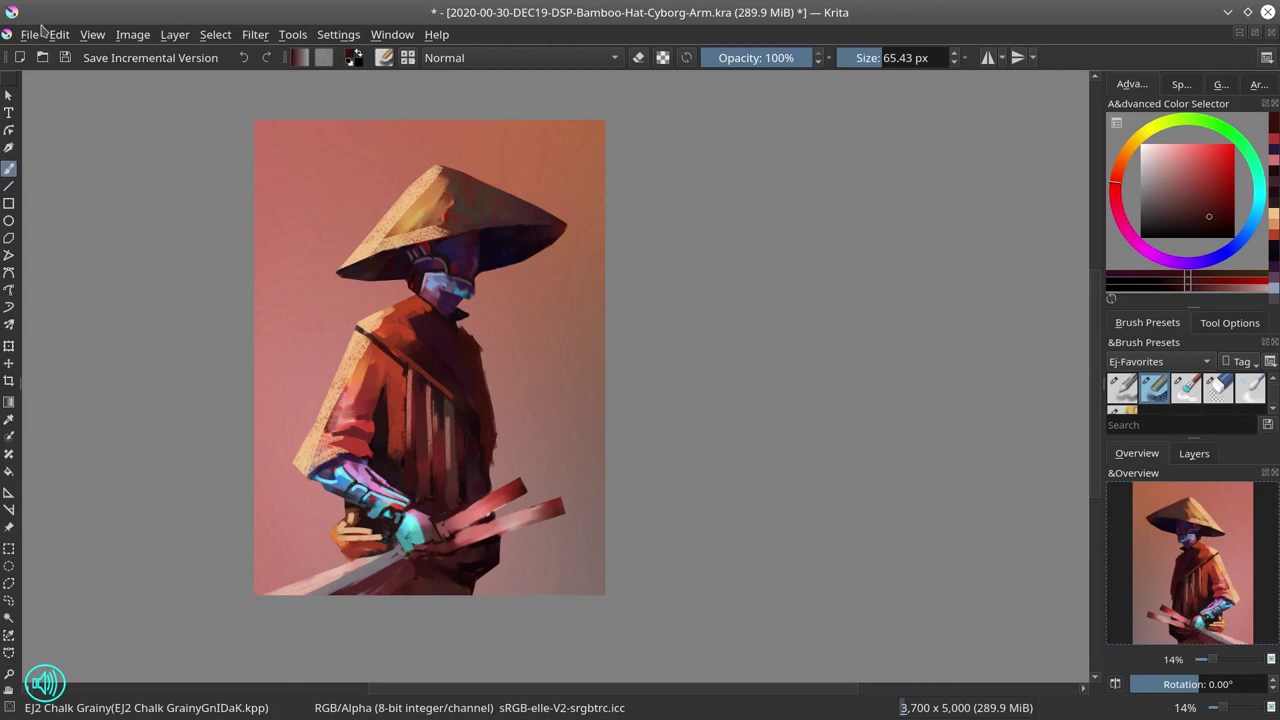
left_click(64, 57)
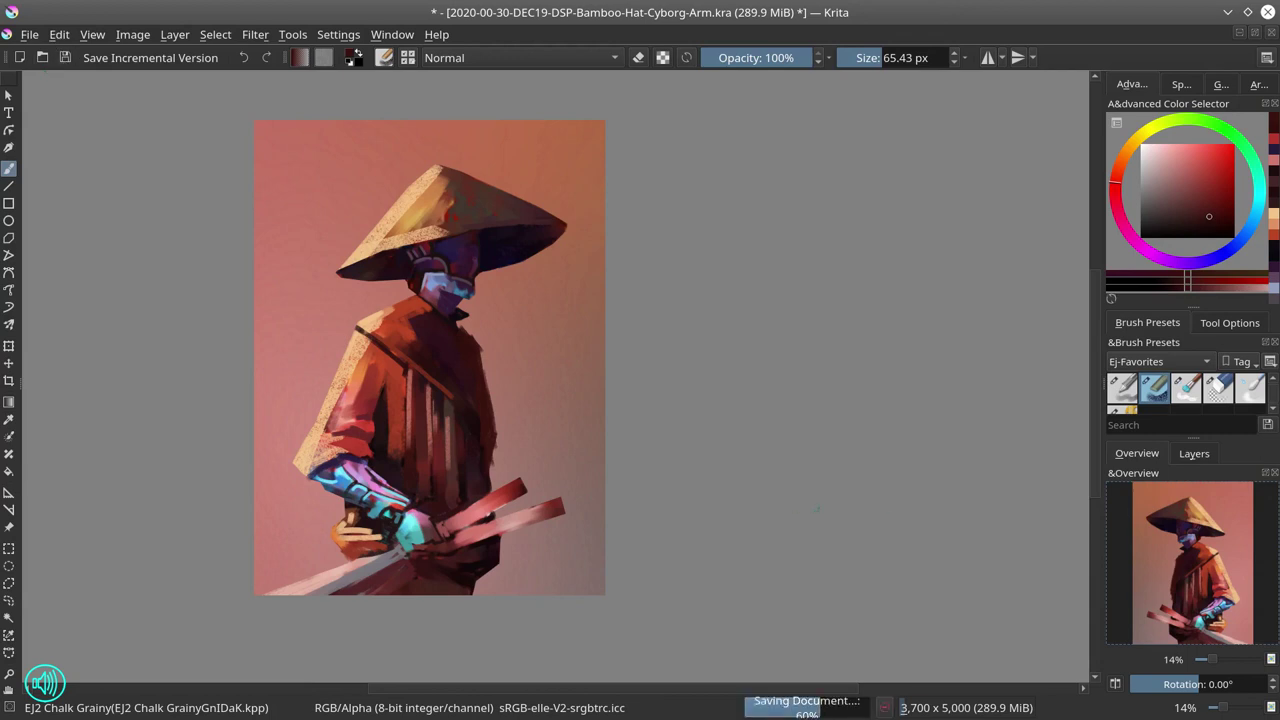